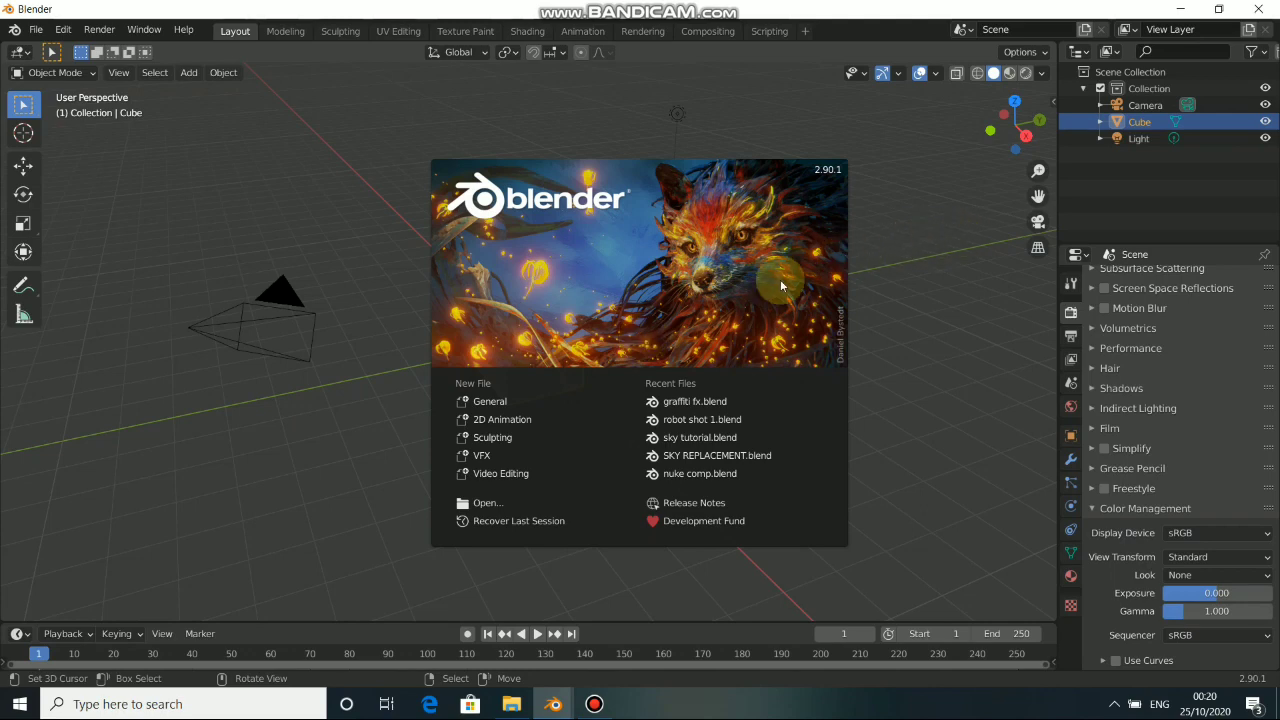
Step: Dismiss the splash screen and add the VFX Motion Tracking workspace
left_click(920, 288)
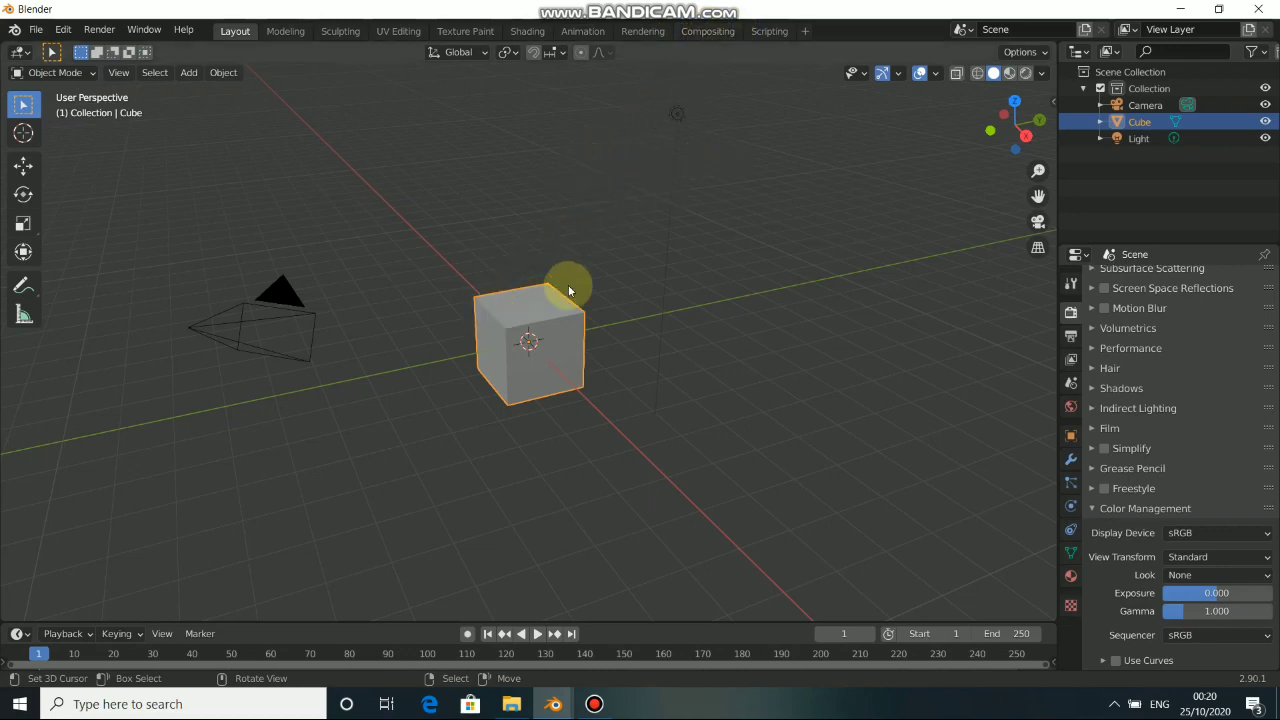
left_click(805, 31)
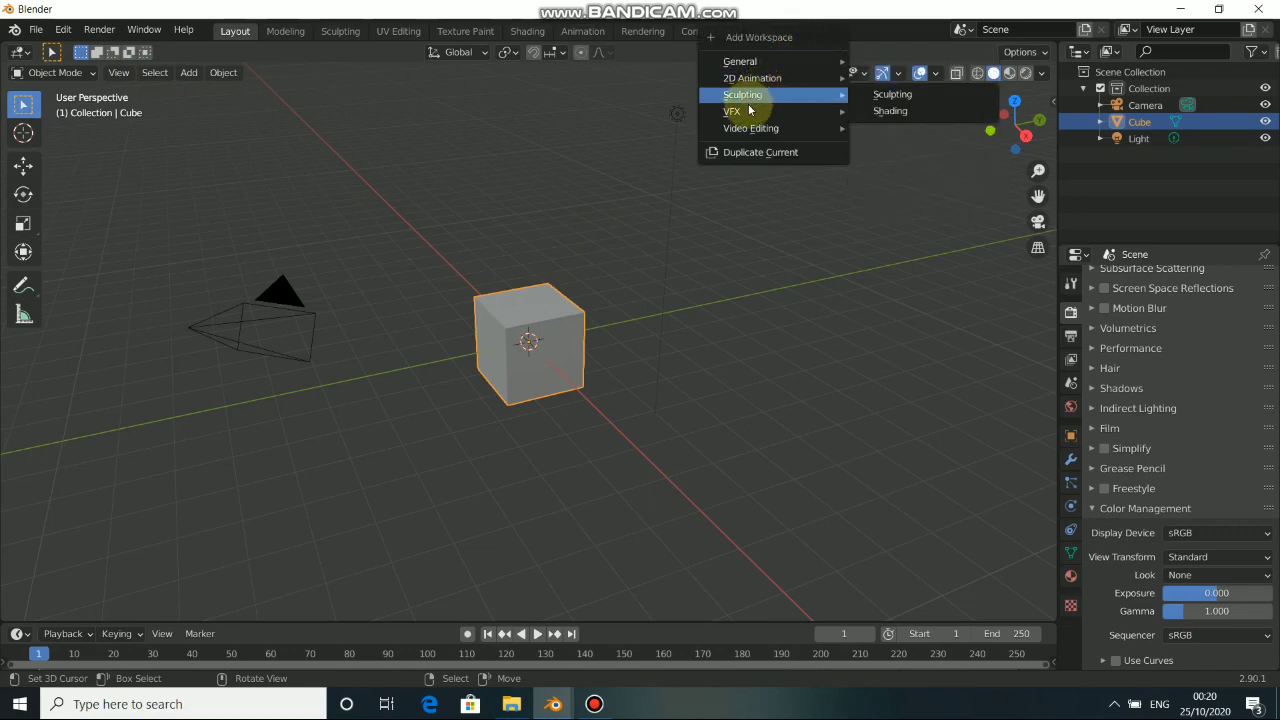
mouse_move(749, 110)
left_click(897, 140)
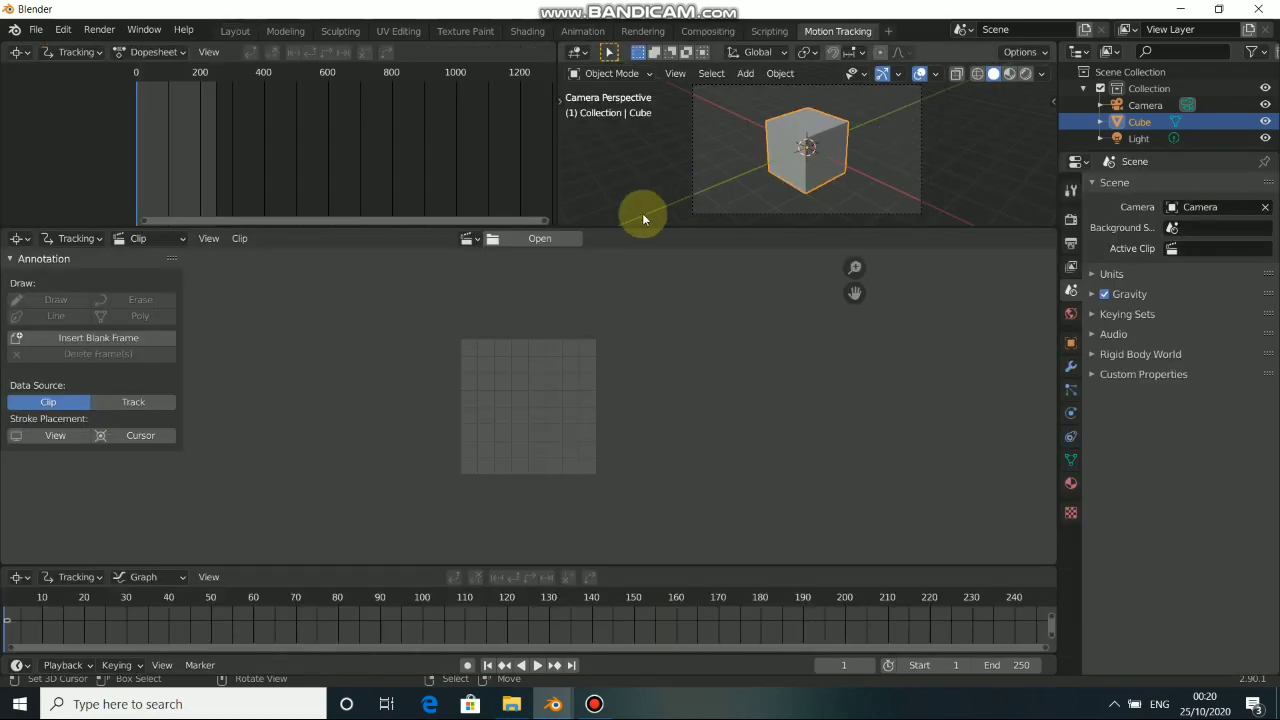
Step: Load all PNG frames from the sequen folder as the movie clip and fit the footage in the view
left_click(536, 237)
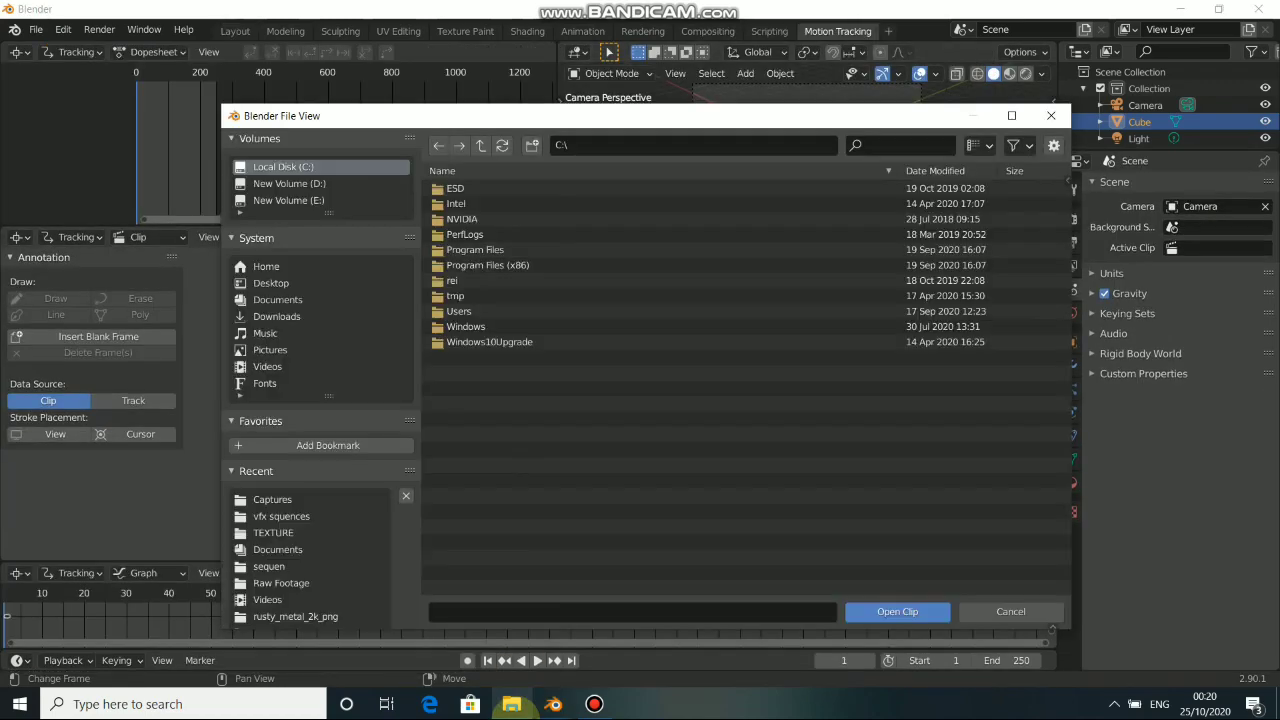
left_click(511, 704)
left_click_drag(640, 500, 692, 583)
left_click(692, 583)
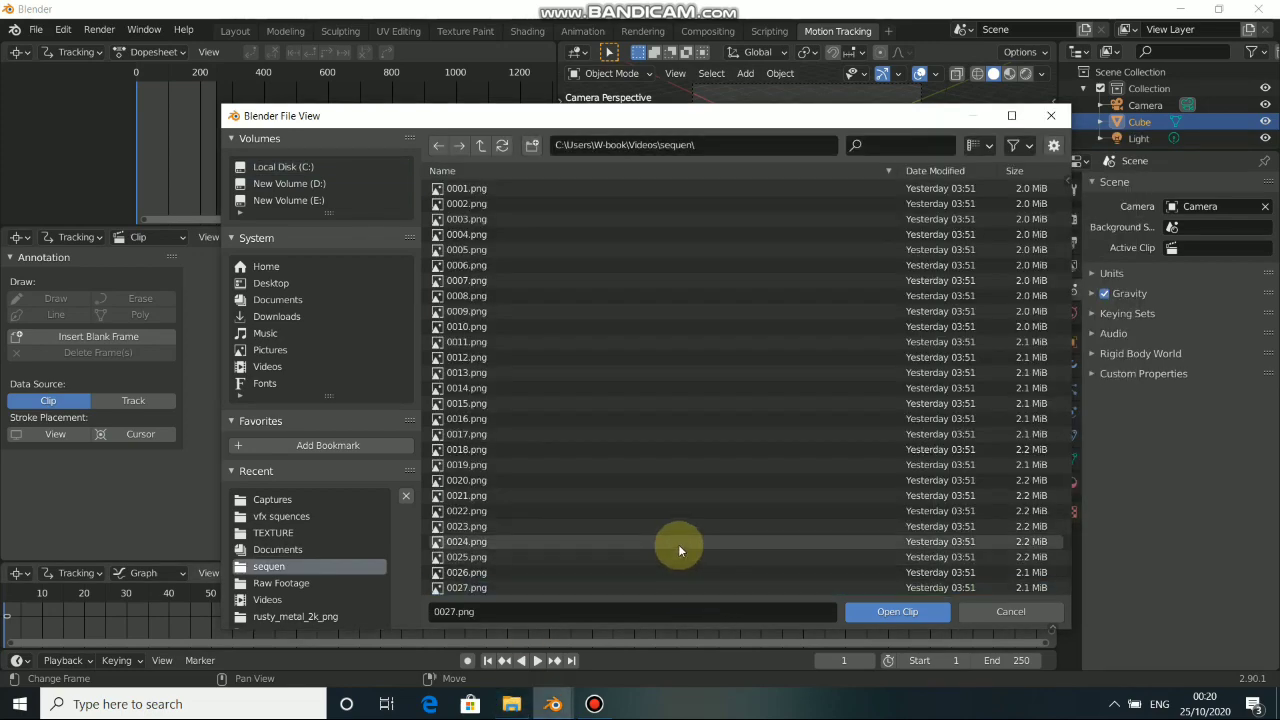
key("a")
left_click(871, 609)
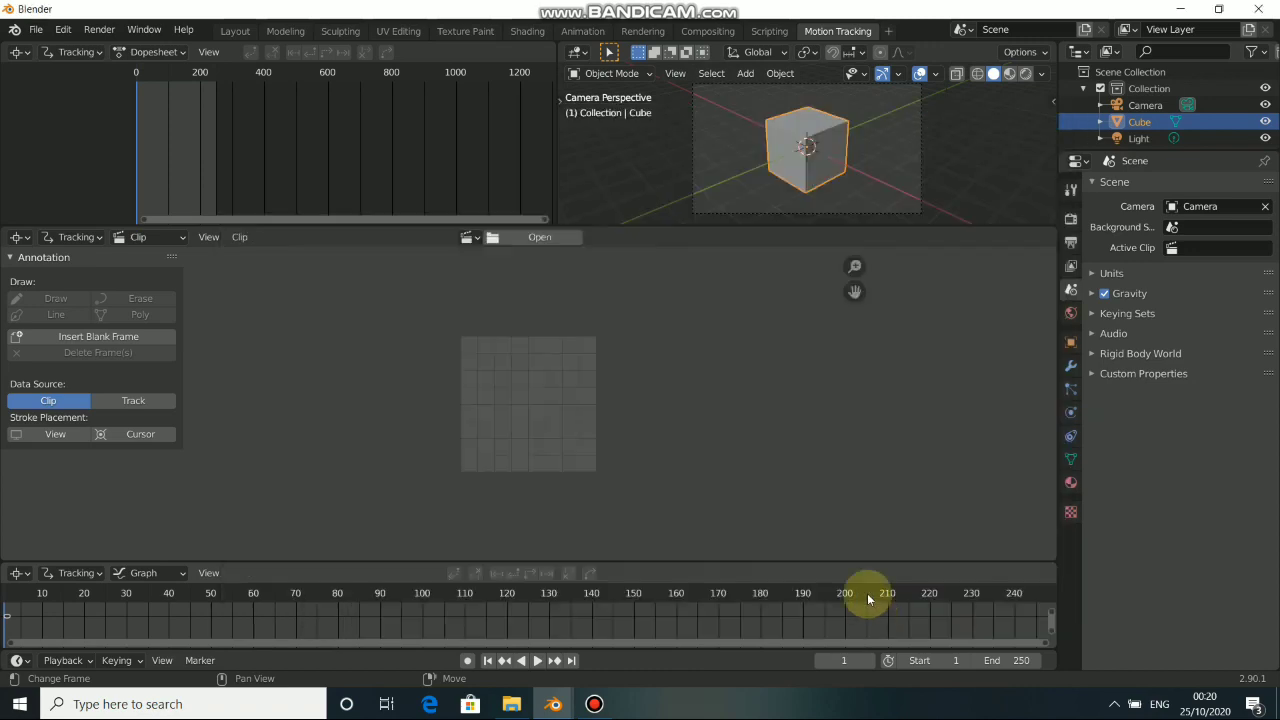
key("f")
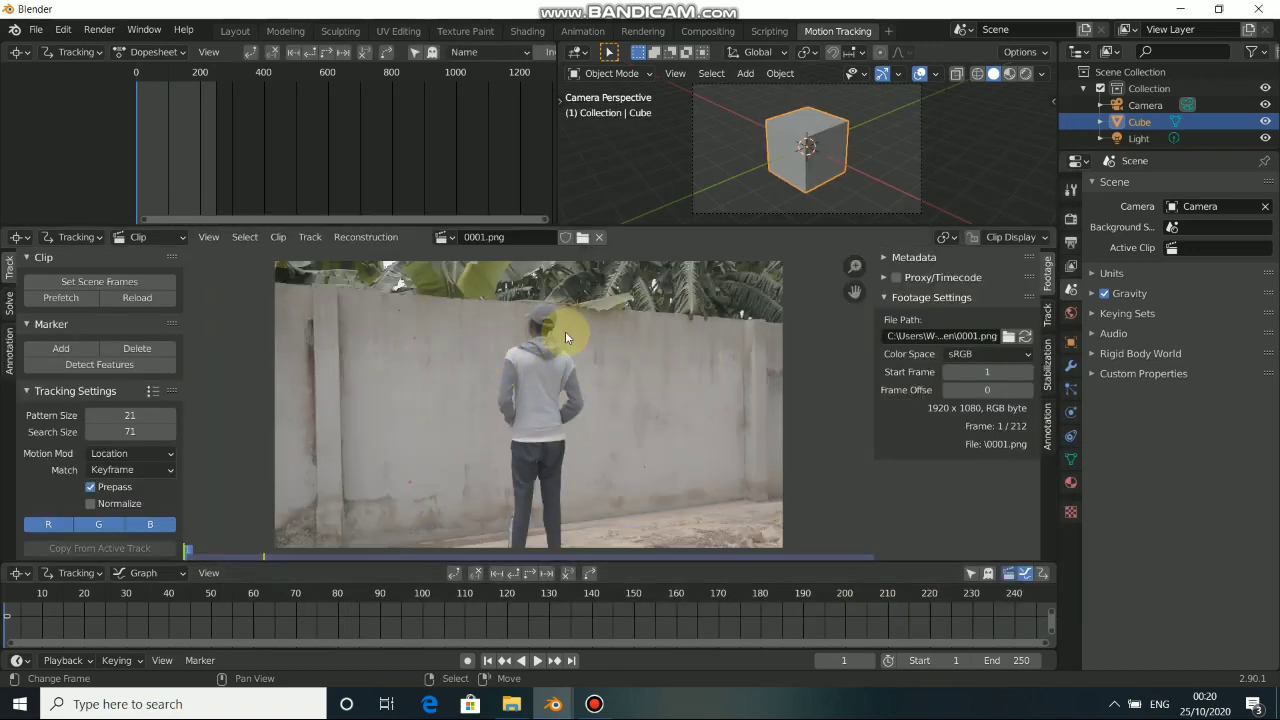
Step: Set the scene frame range from the clip and prefetch its frames into memory
left_click(69, 286)
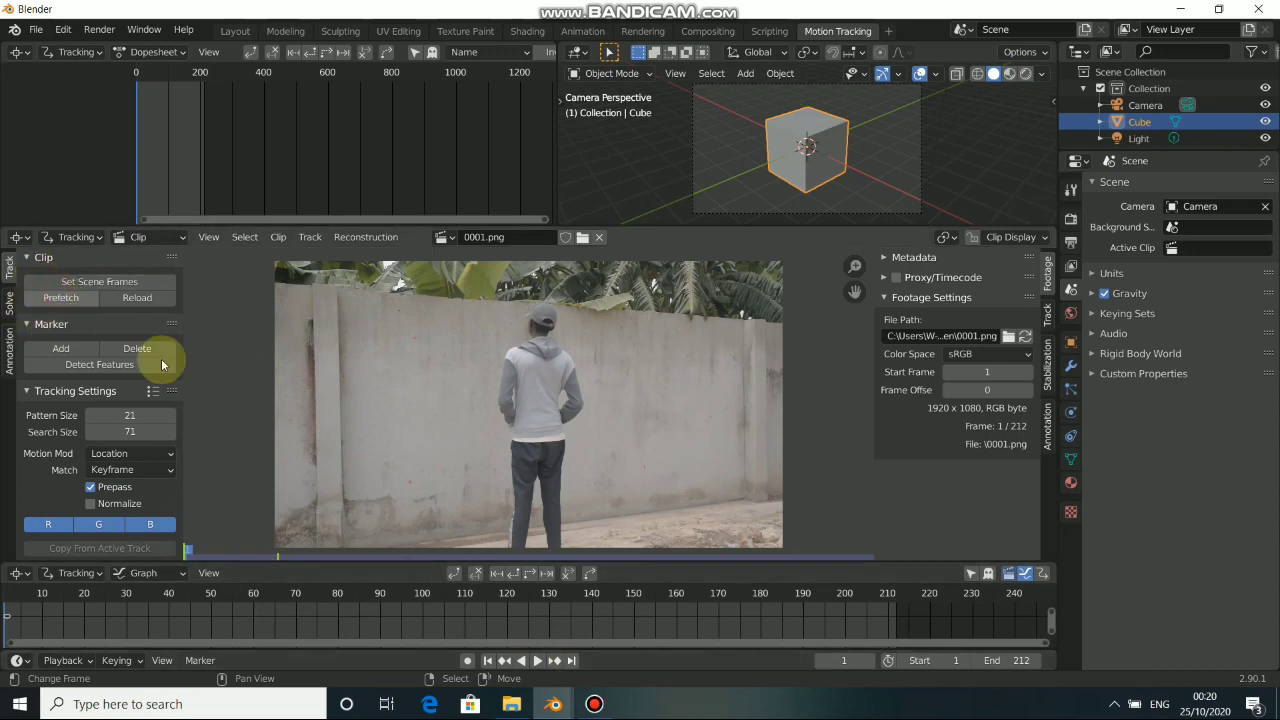
key("p")
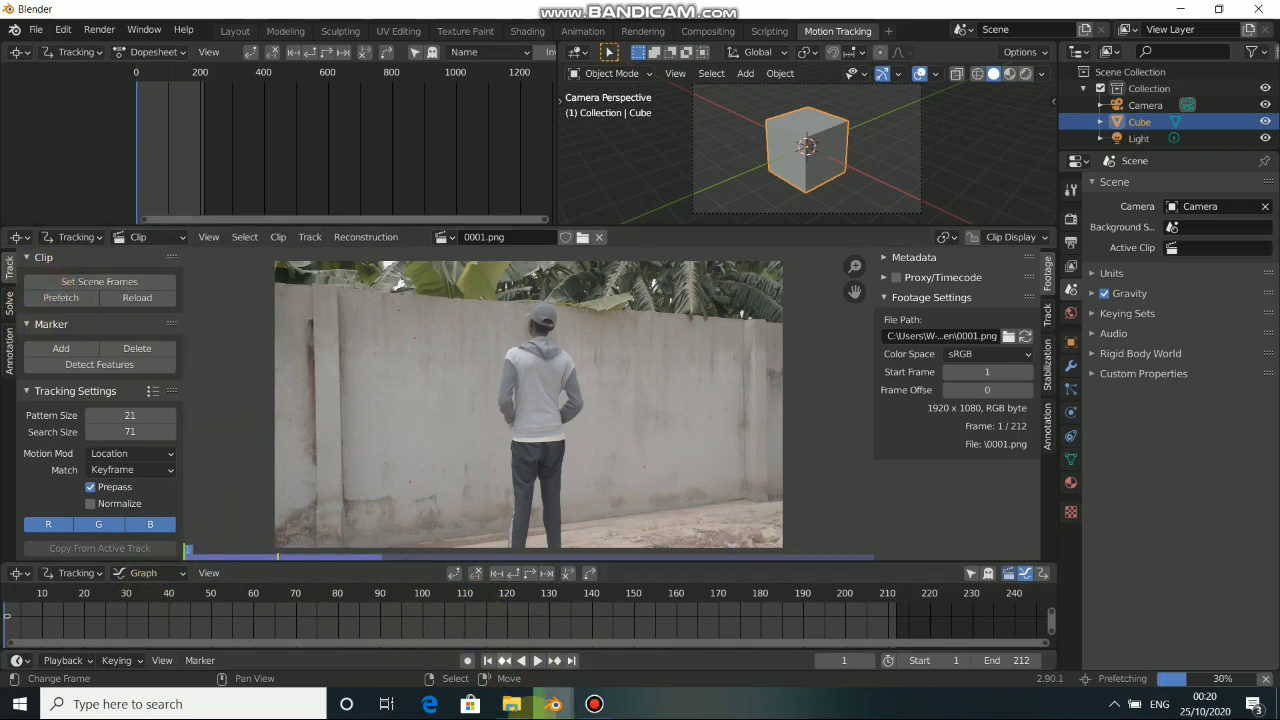
middle_click_drag(489, 379, 530, 369)
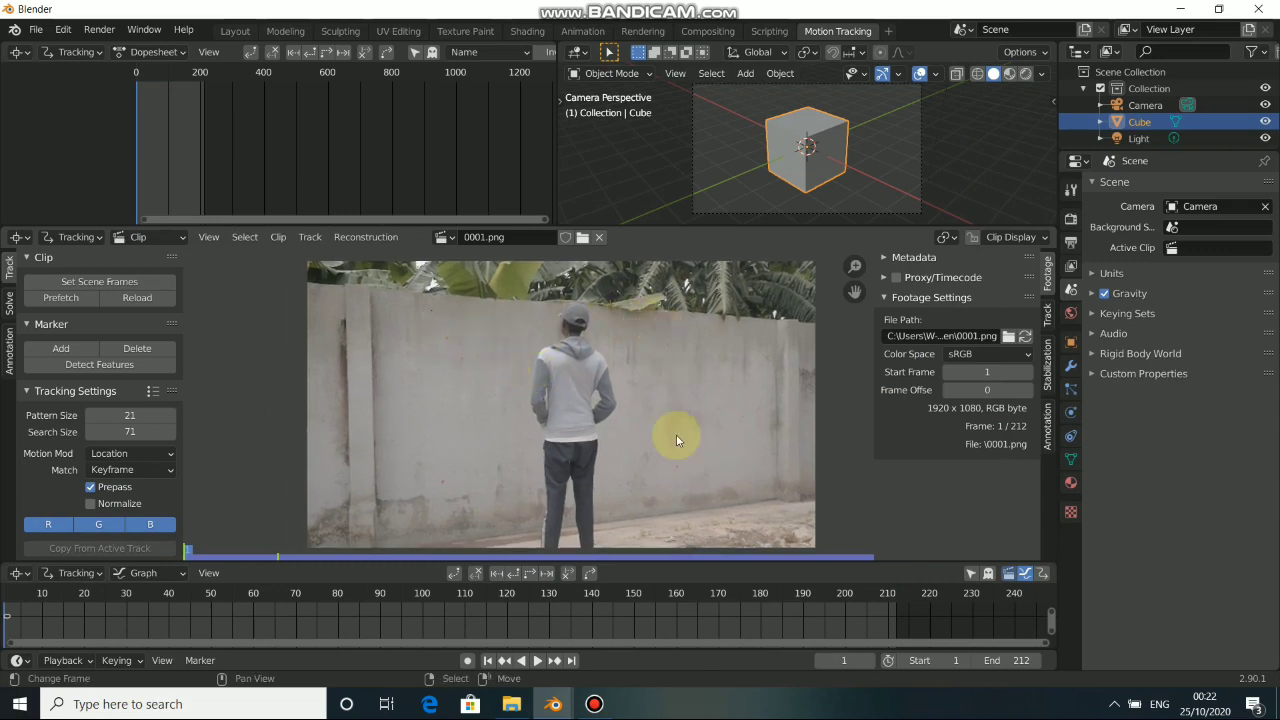
Step: Play back the clip to review the camera movement, stop it, and return to frame 1
left_click(537, 660)
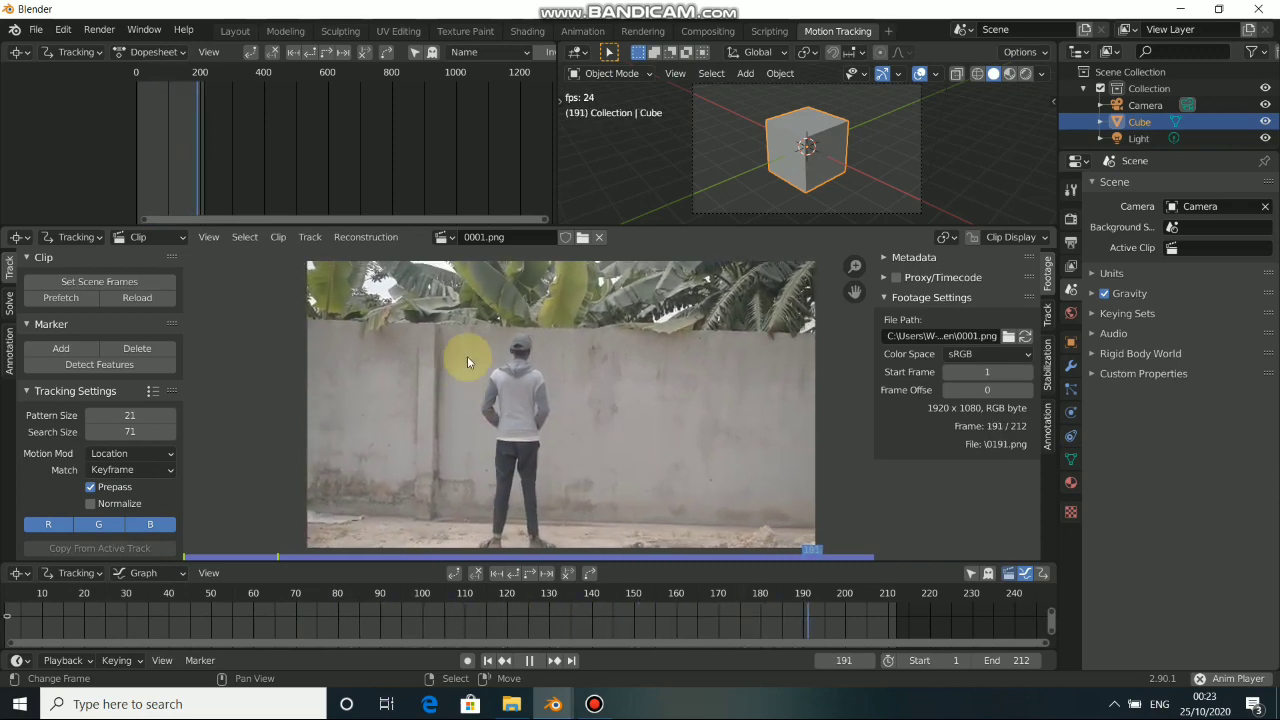
key("space")
left_click(490, 660)
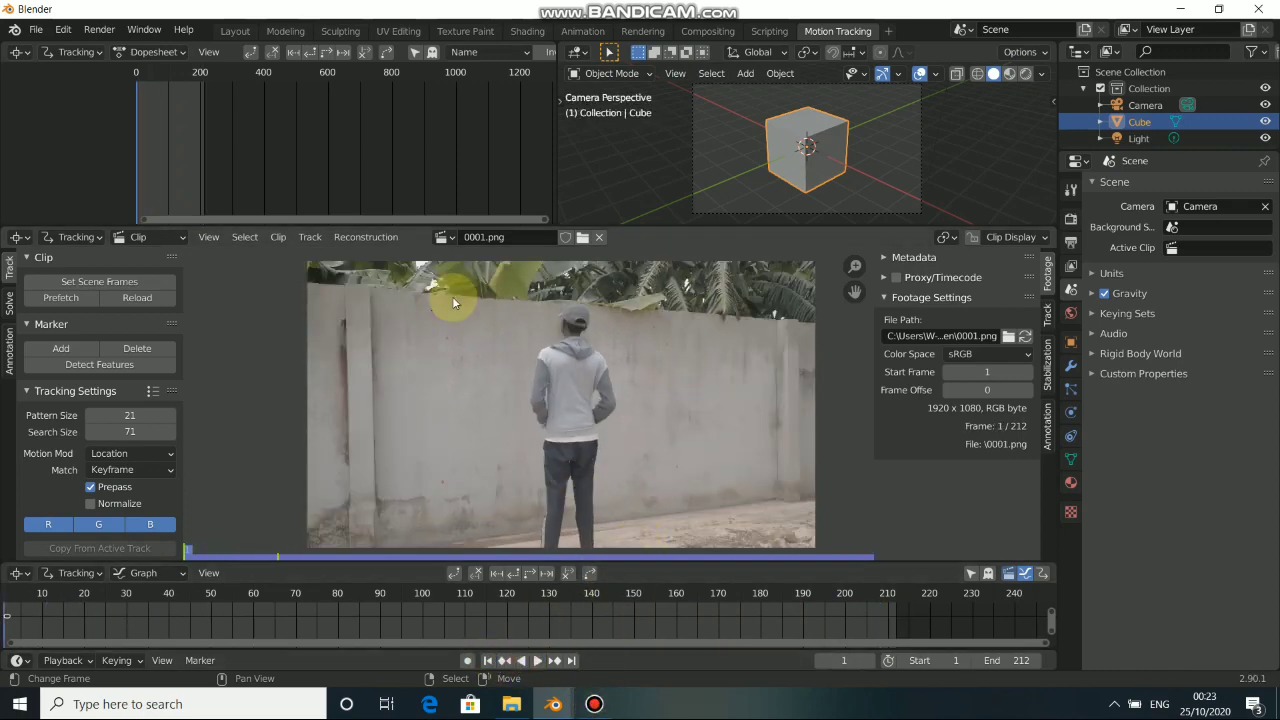
Step: Examine the wall around the person up close, including at frame 126, for contrasting spots suitable for tracking
scroll(435, 300, "up", 3)
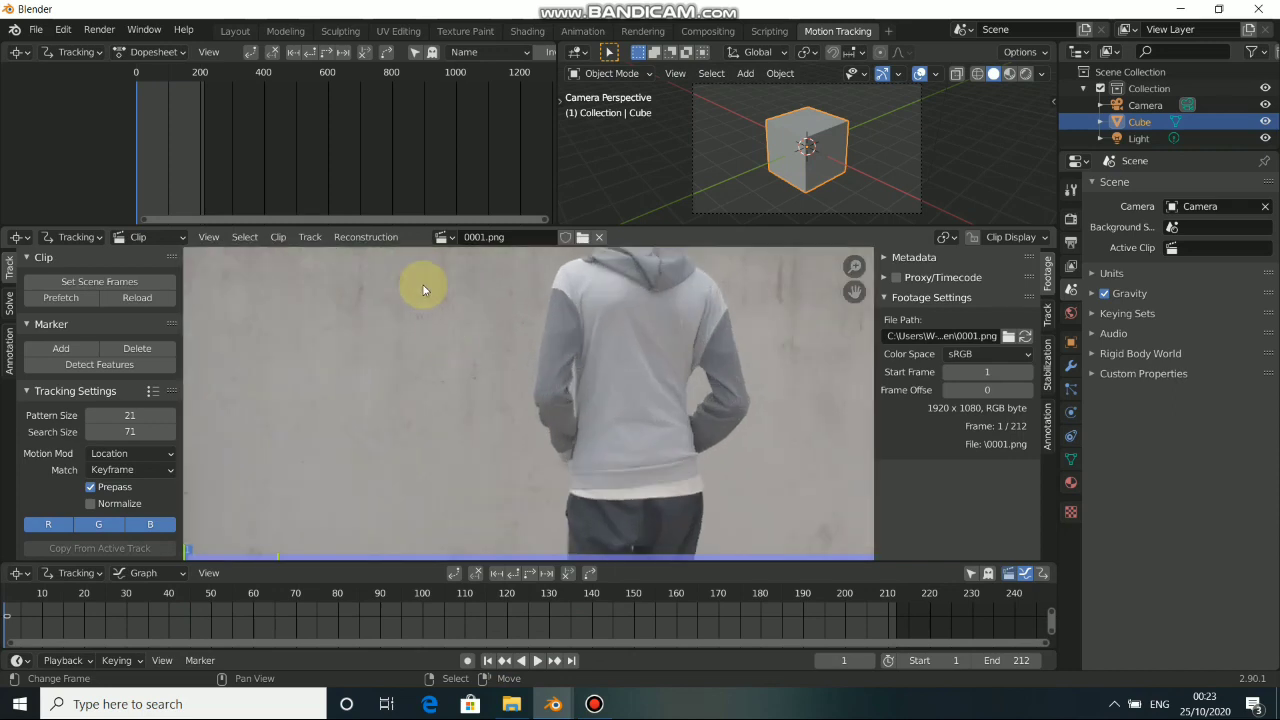
middle_click_drag(420, 286, 631, 364)
middle_click_drag(530, 311, 522, 477)
scroll(537, 350, "up", 3)
left_click_drag(554, 600, 533, 506)
scroll(540, 480, "down", 4)
middle_click_drag(542, 473, 579, 393)
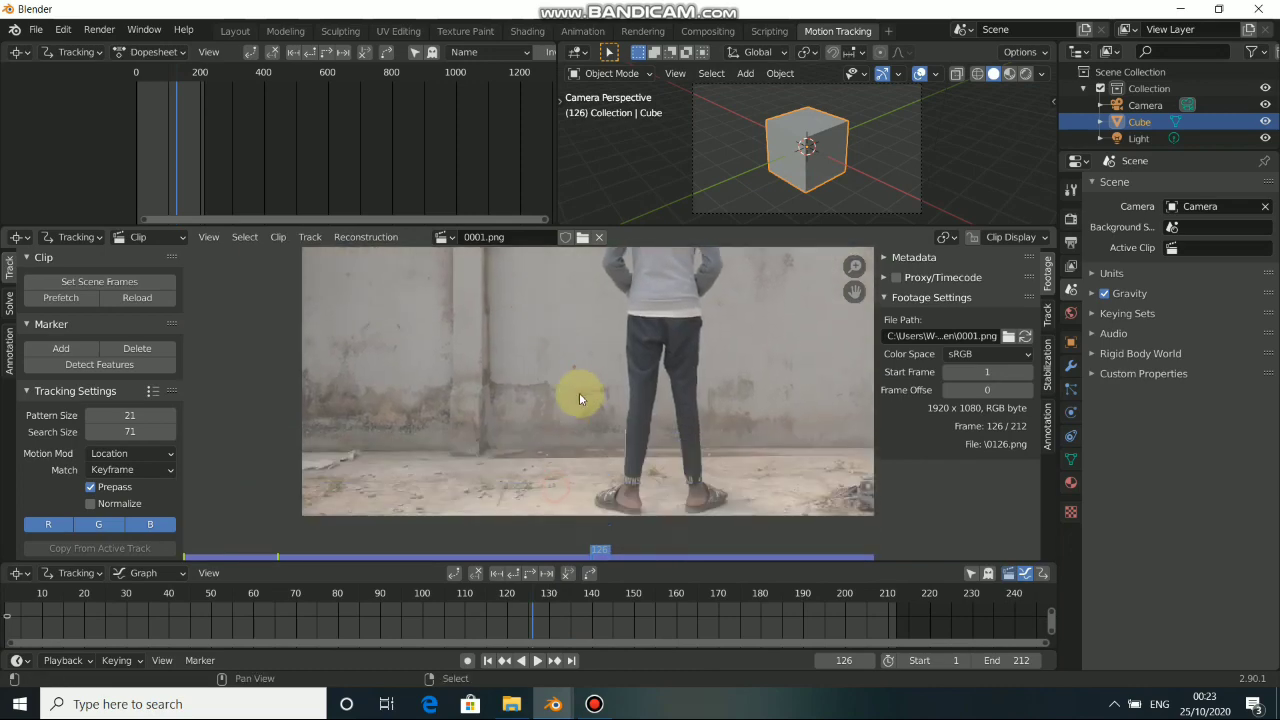
scroll(569, 381, "up", 4)
middle_click_drag(668, 298, 324, 484)
middle_click_drag(682, 494, 600, 349)
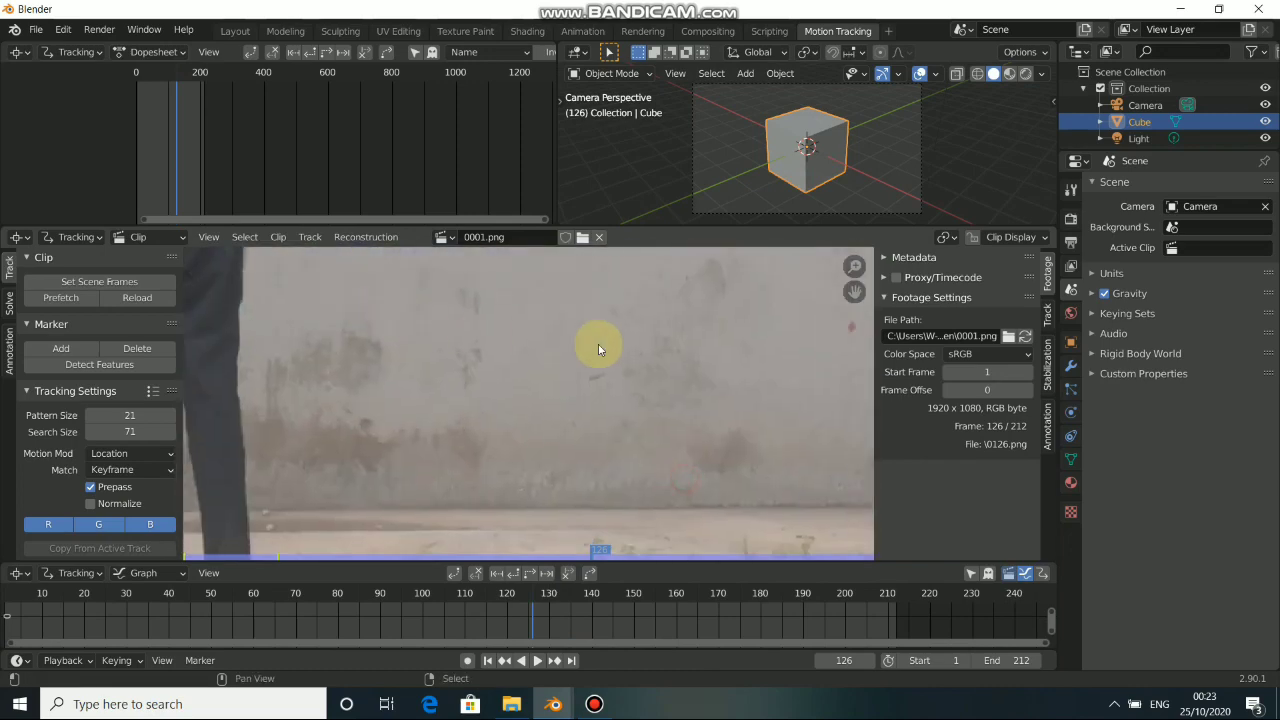
middle_click_drag(683, 340, 377, 426)
middle_click_drag(572, 486, 587, 221)
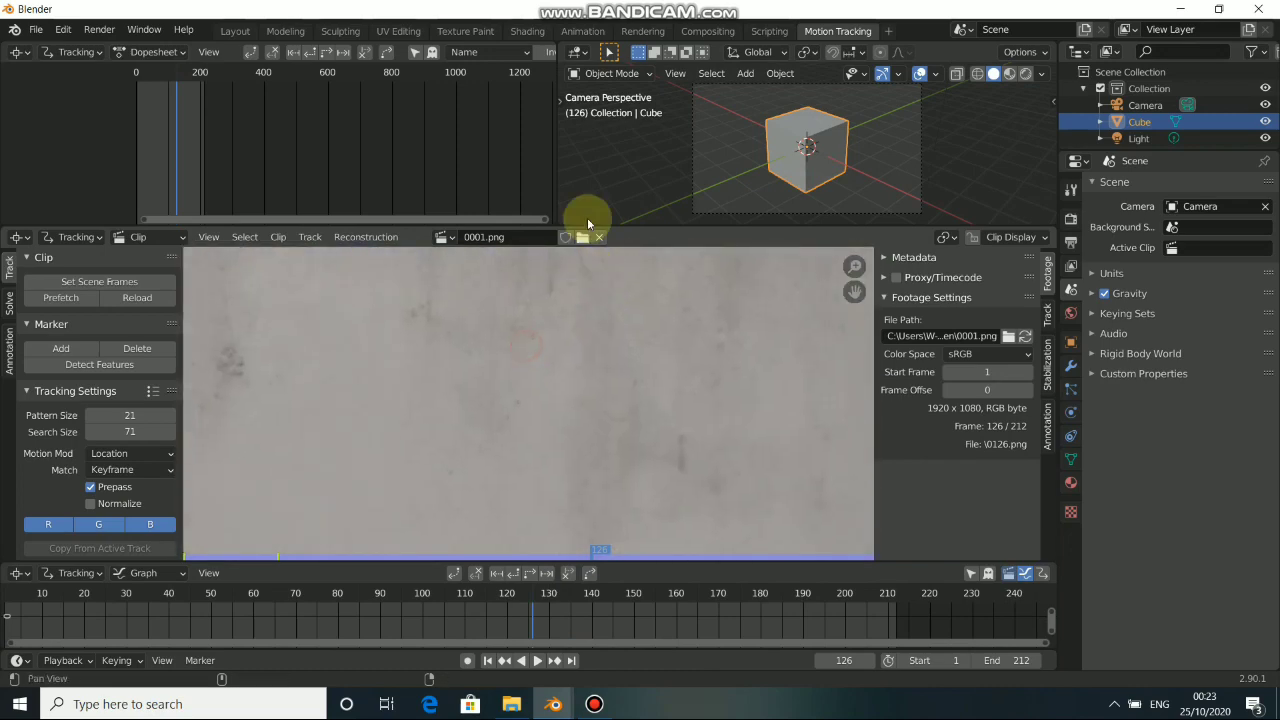
middle_click_drag(546, 289, 569, 402)
middle_click_drag(340, 404, 759, 341)
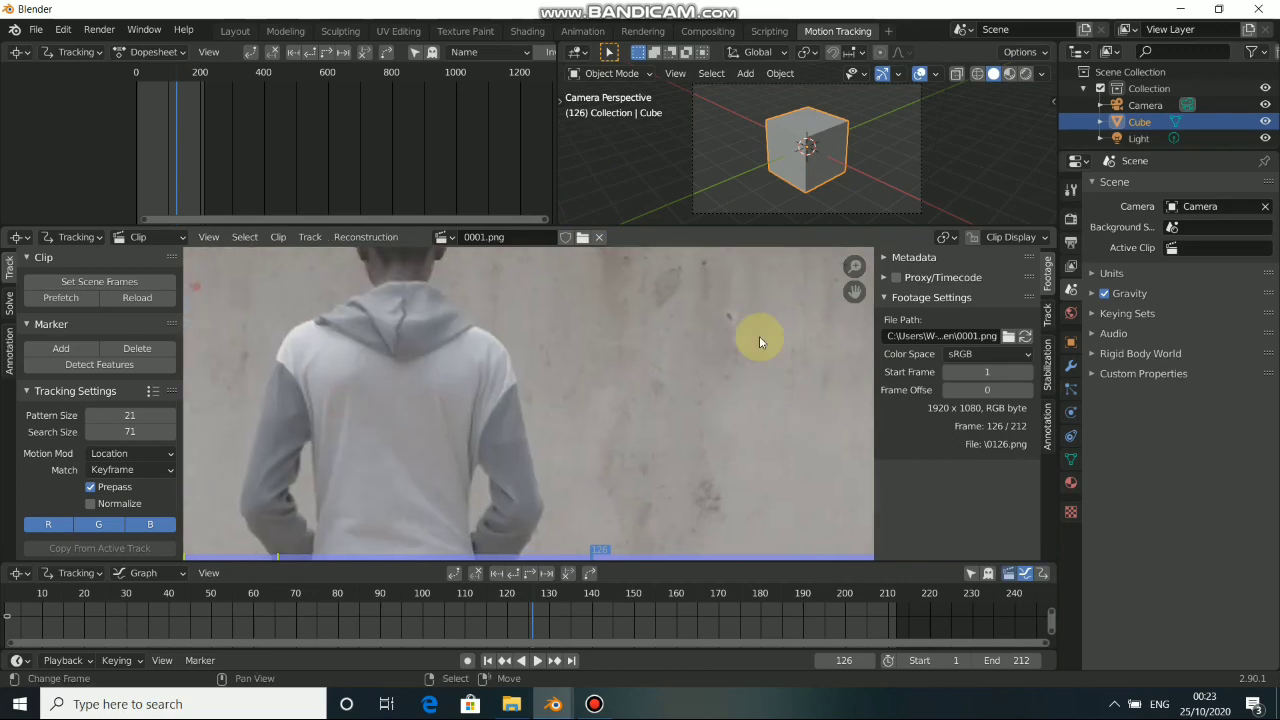
middle_click_drag(370, 355, 597, 391)
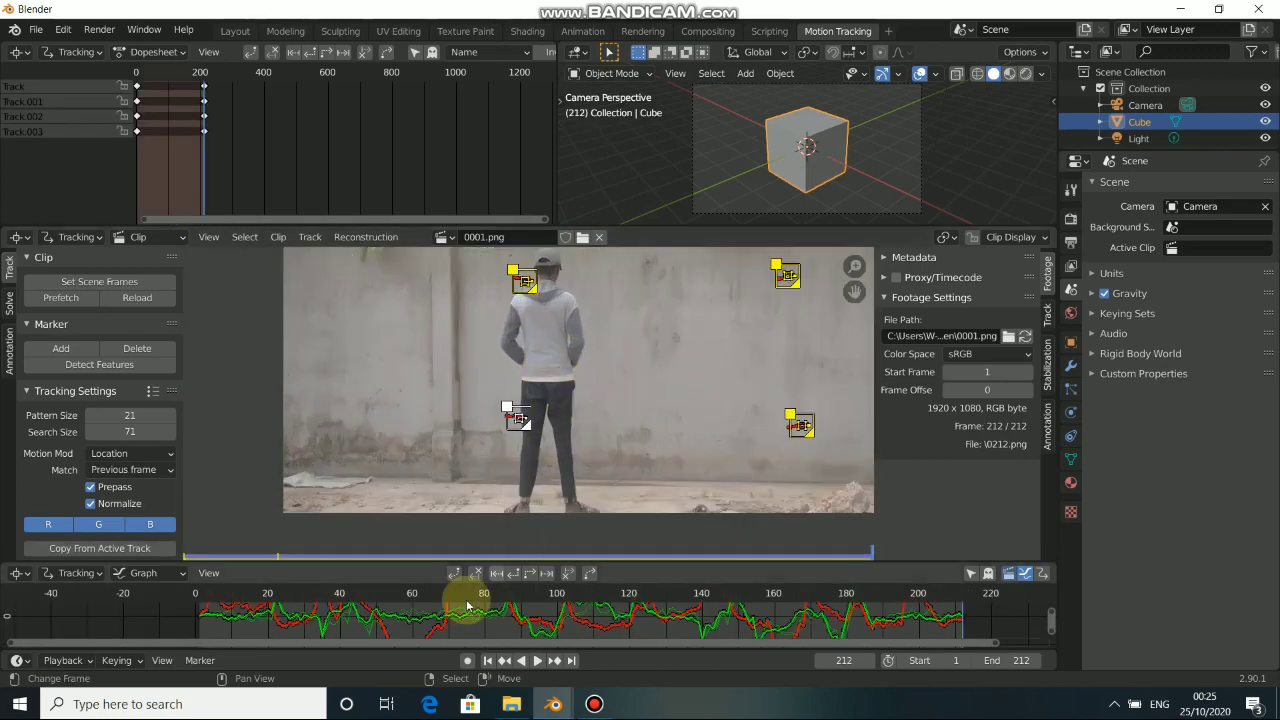
Step: Go to frame 89 and create a plane track from the four tracked wall markers
left_click_drag(409, 632, 517, 617)
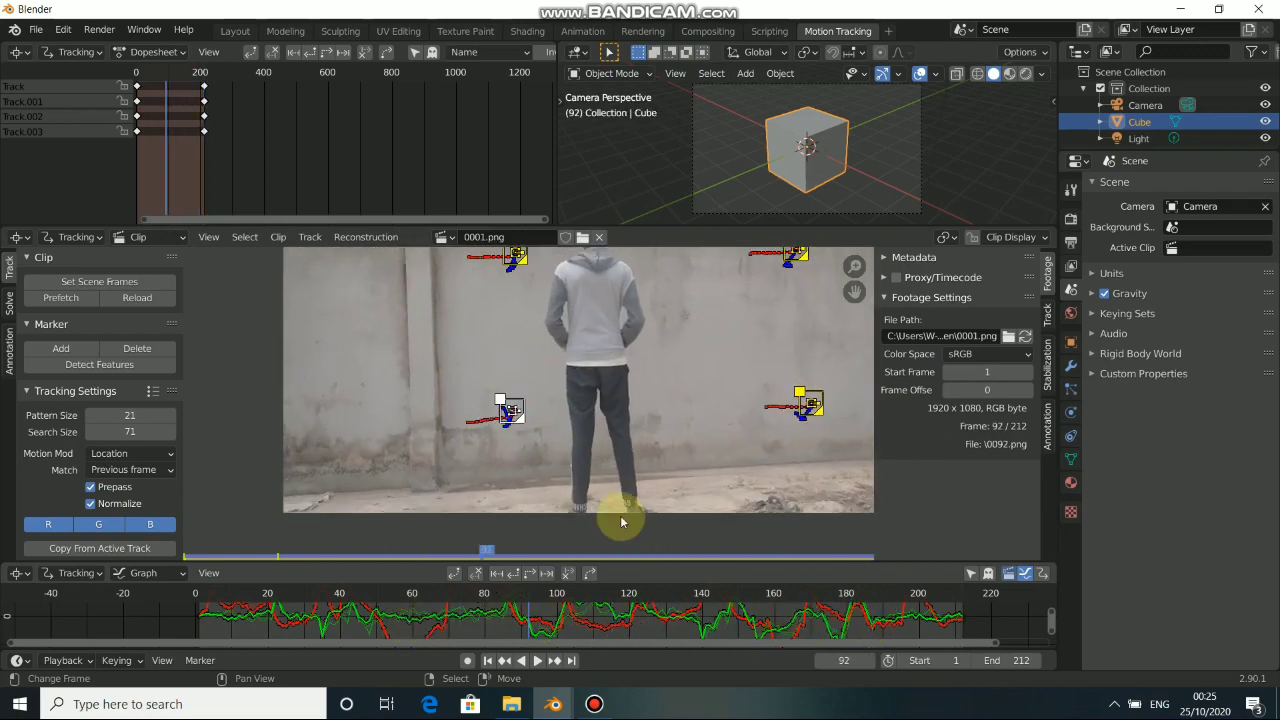
middle_click_drag(640, 309, 646, 338)
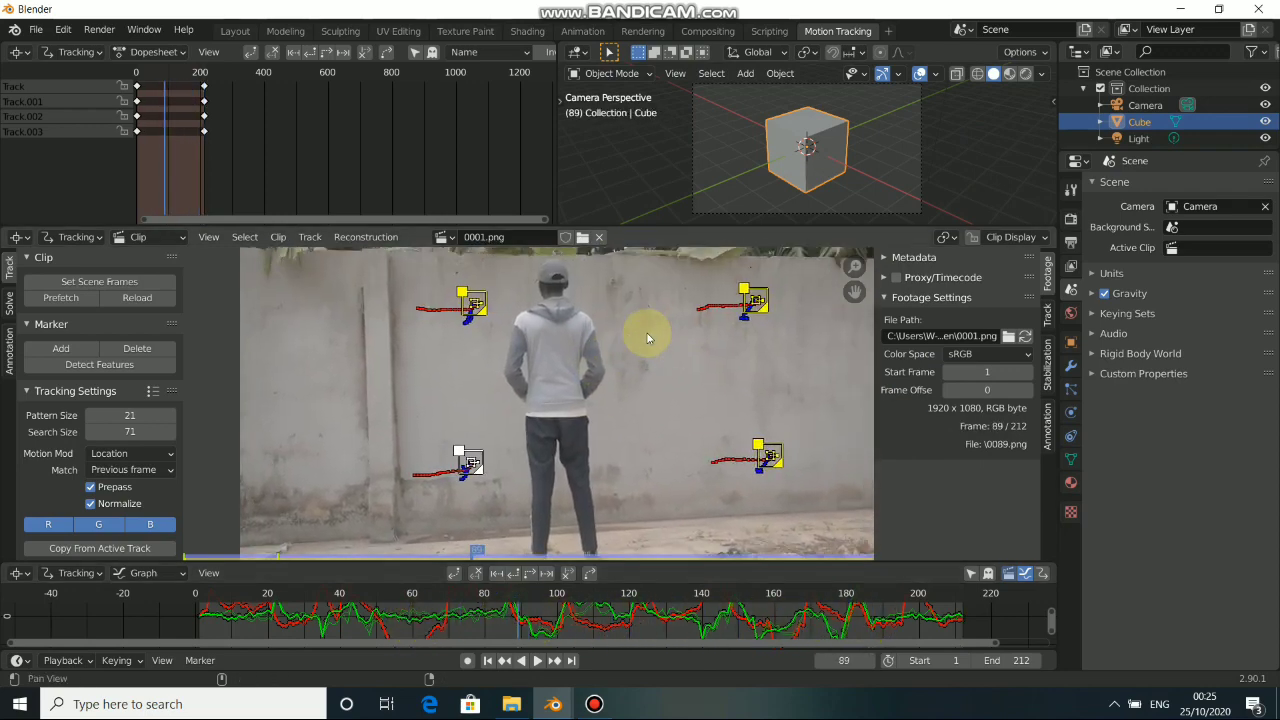
left_click(9, 298)
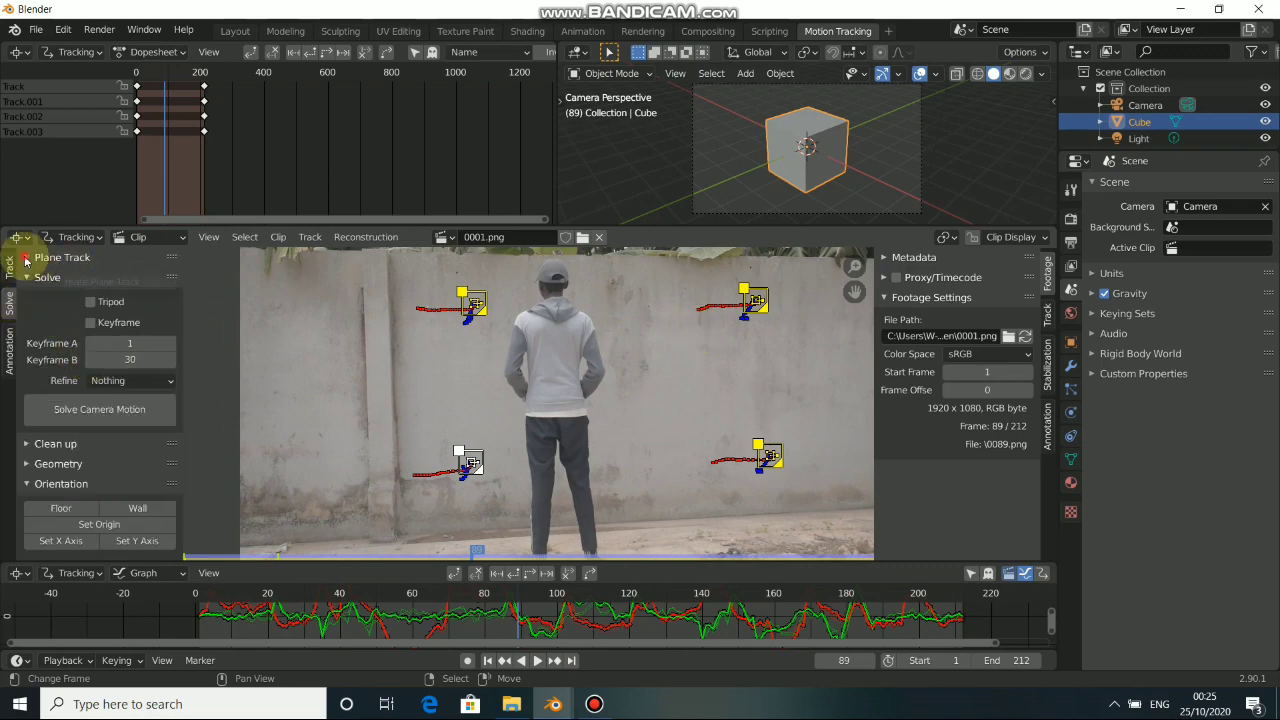
left_click(50, 262)
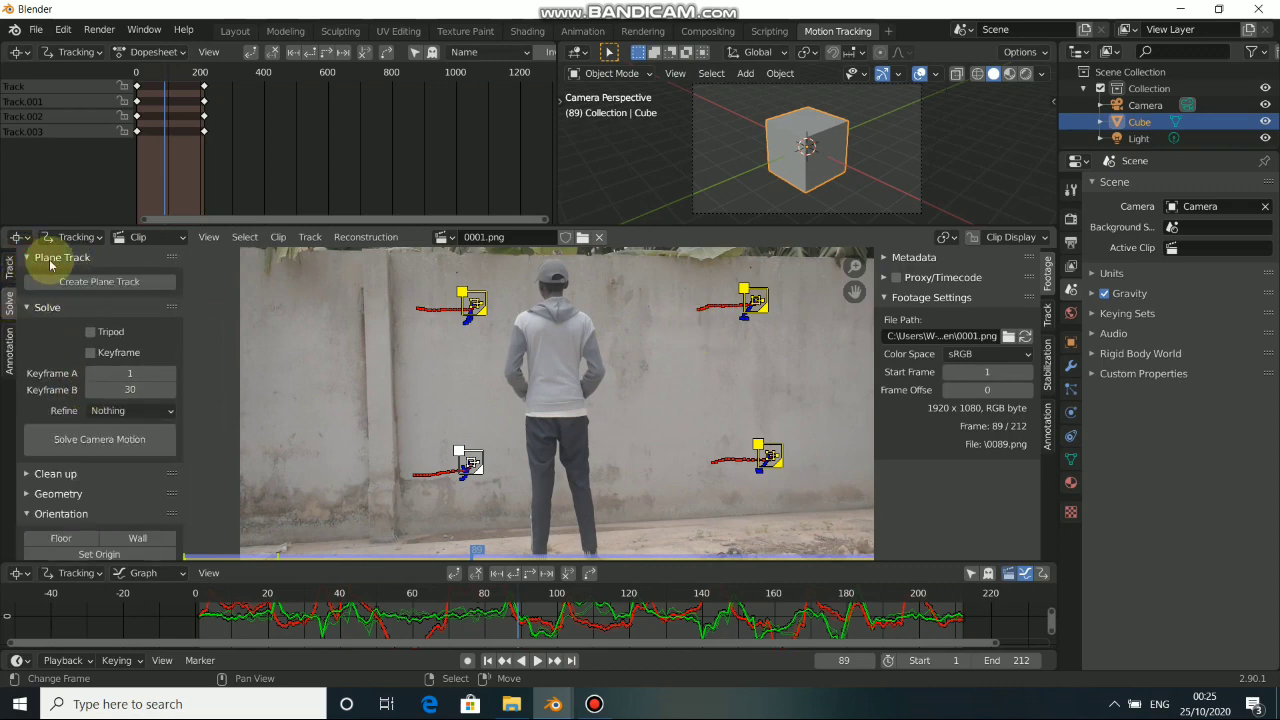
left_click(115, 285)
middle_click_drag(589, 419, 559, 432)
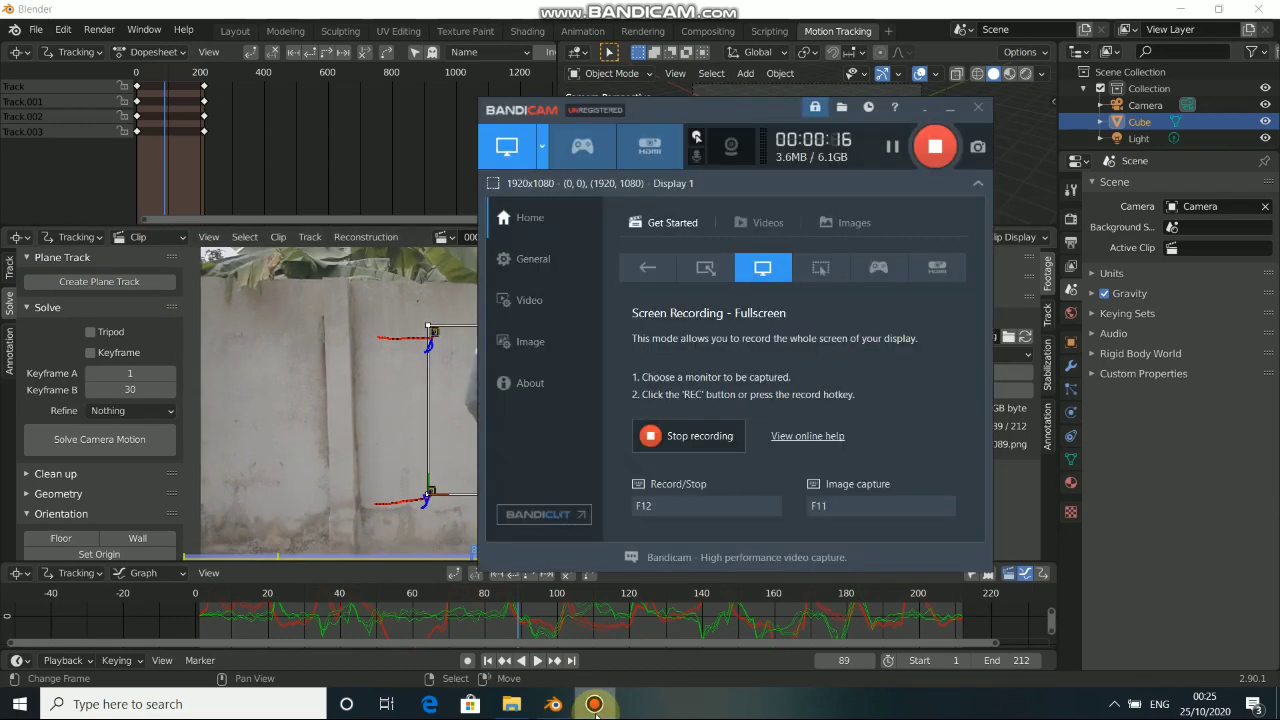
scroll(471, 365, "down", 2)
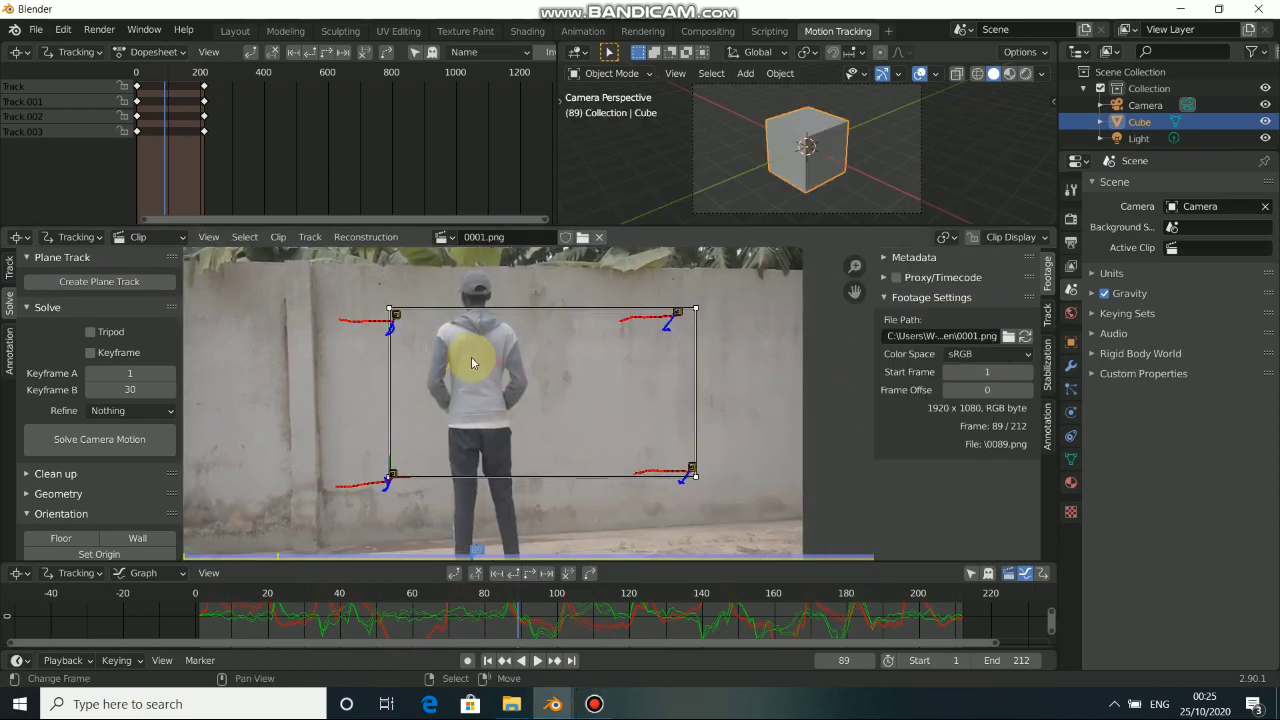
middle_click_drag(480, 358, 496, 366)
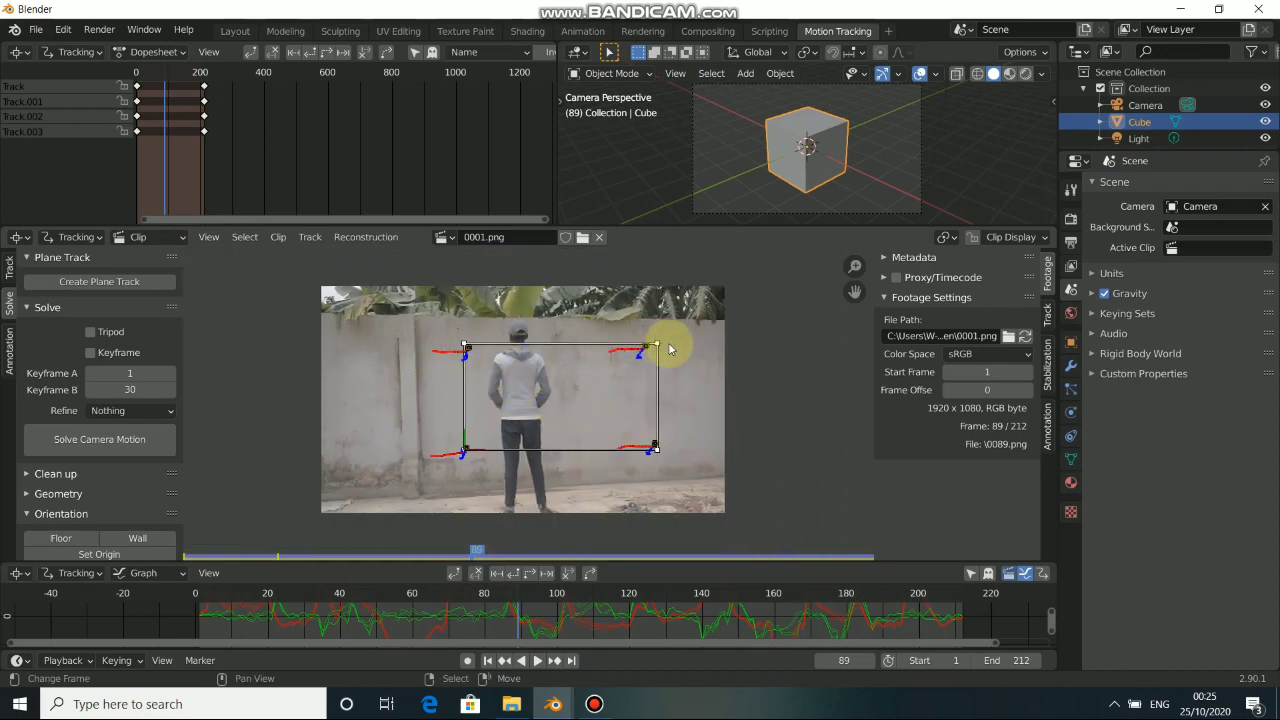
middle_click_drag(440, 374, 512, 368)
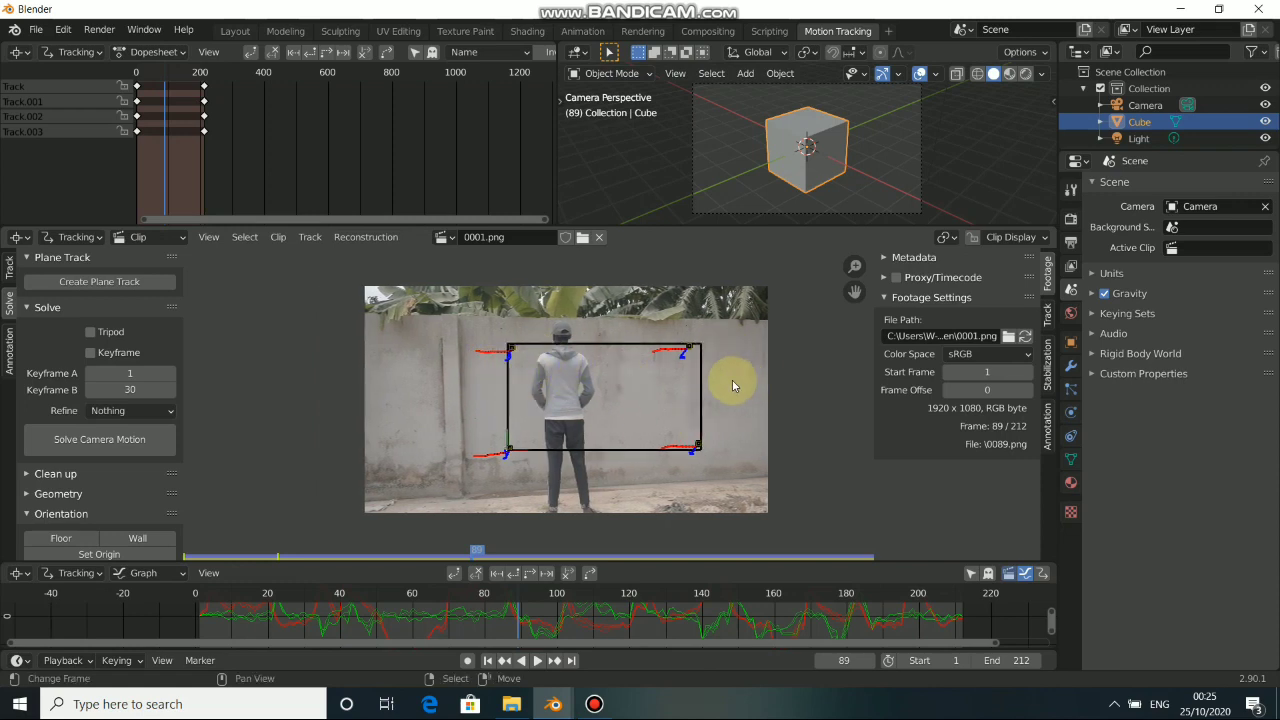
key("a")
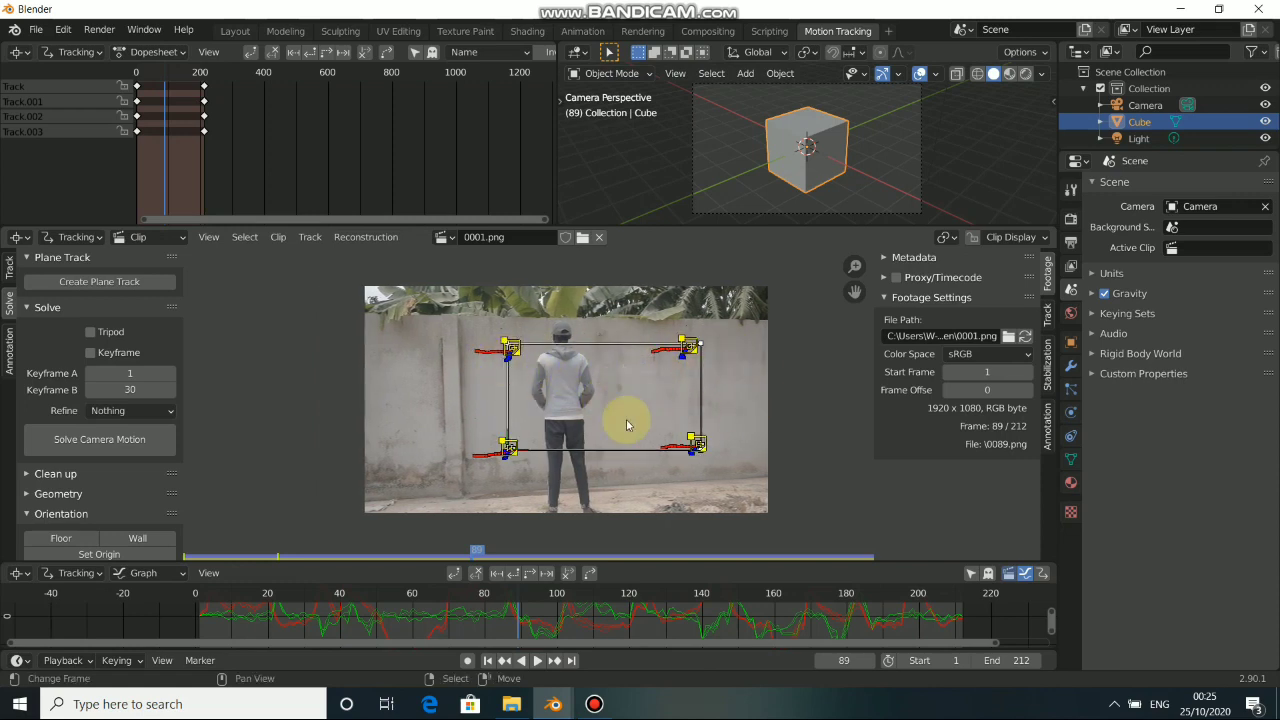
key("Tab")
key("Tab")
key("Tab")
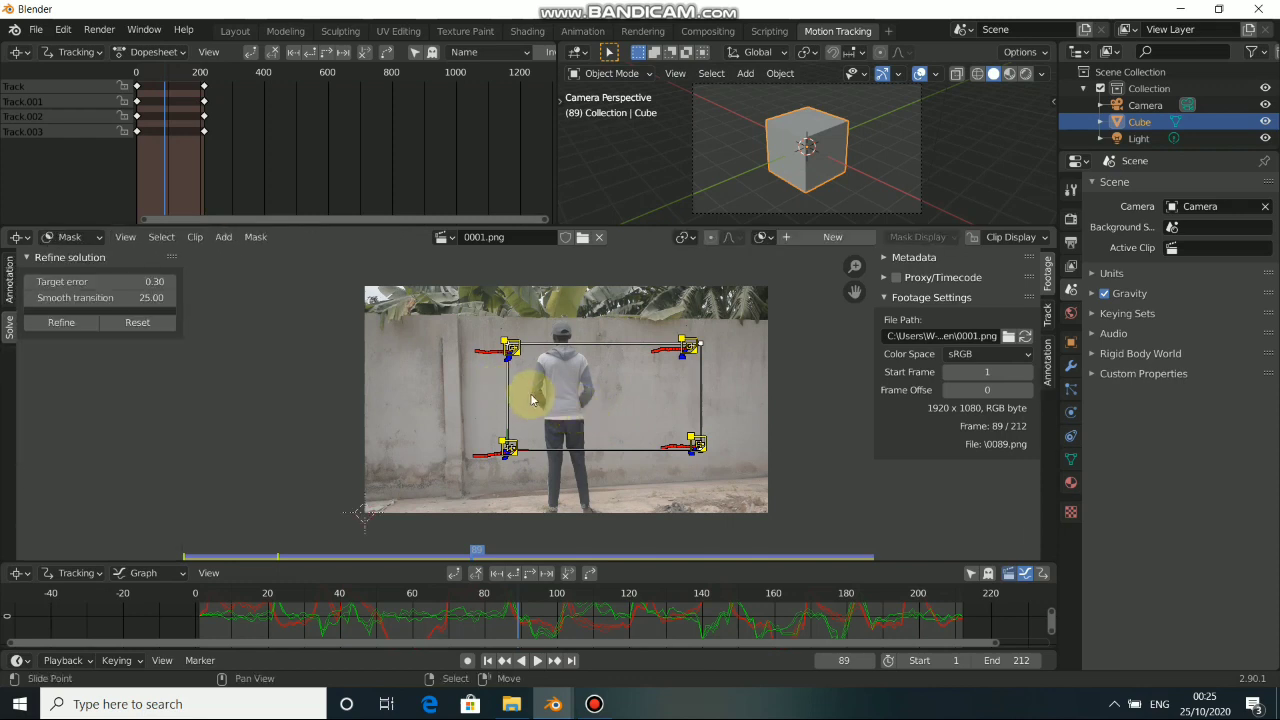
key("Tab")
key("alt+a")
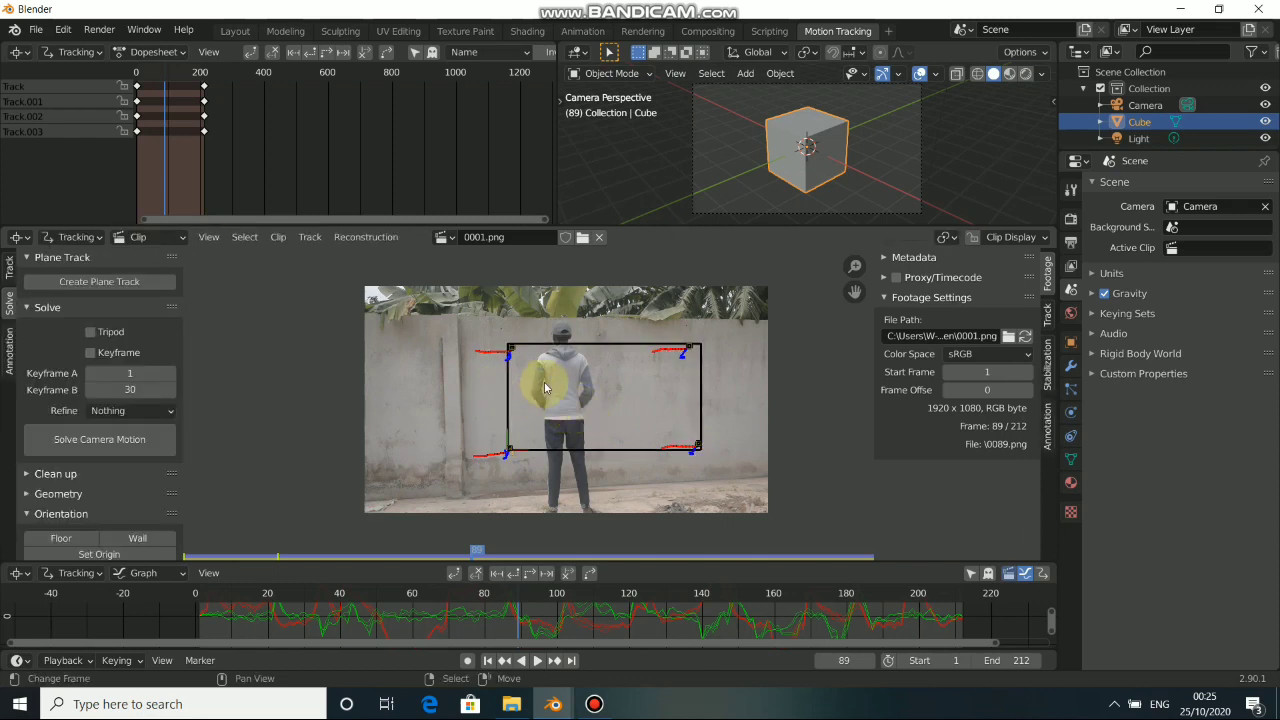
Step: Scale up the plane track at frame 89 so its corners extend beyond the four wall markers
scroll(531, 403, "up", 3)
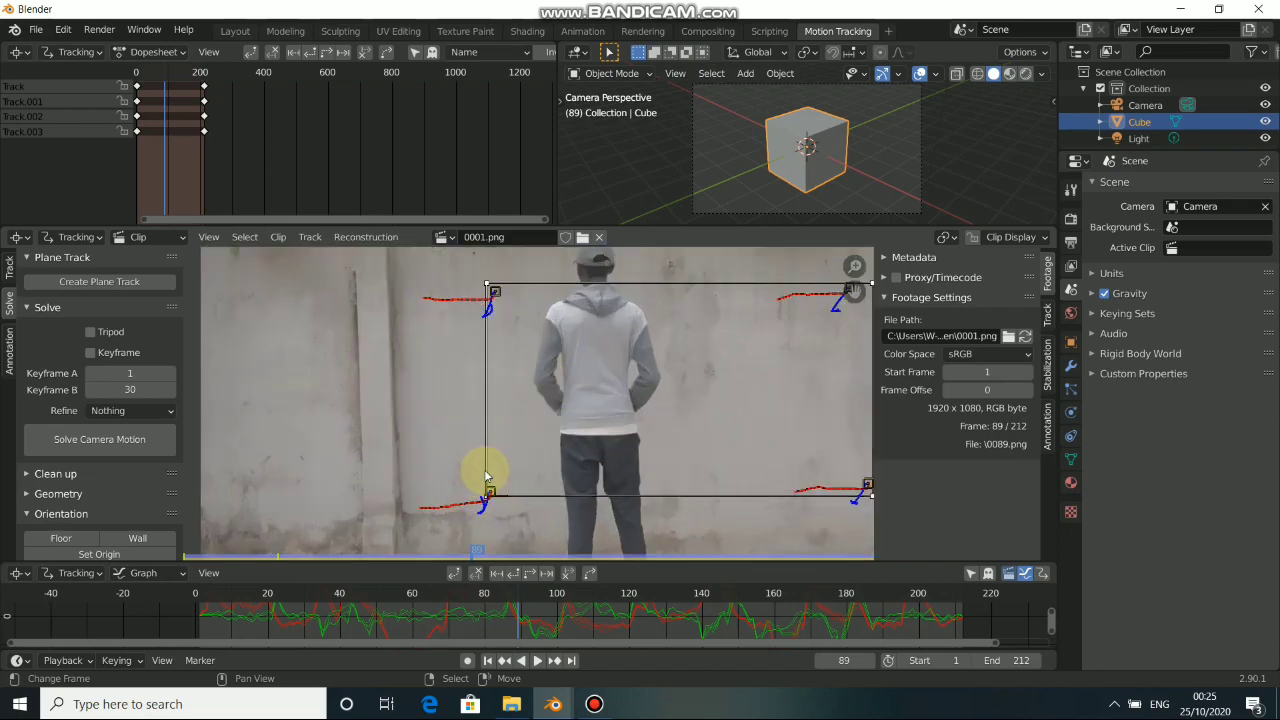
middle_click_drag(686, 405, 600, 380)
scroll(750, 411, "down", 1)
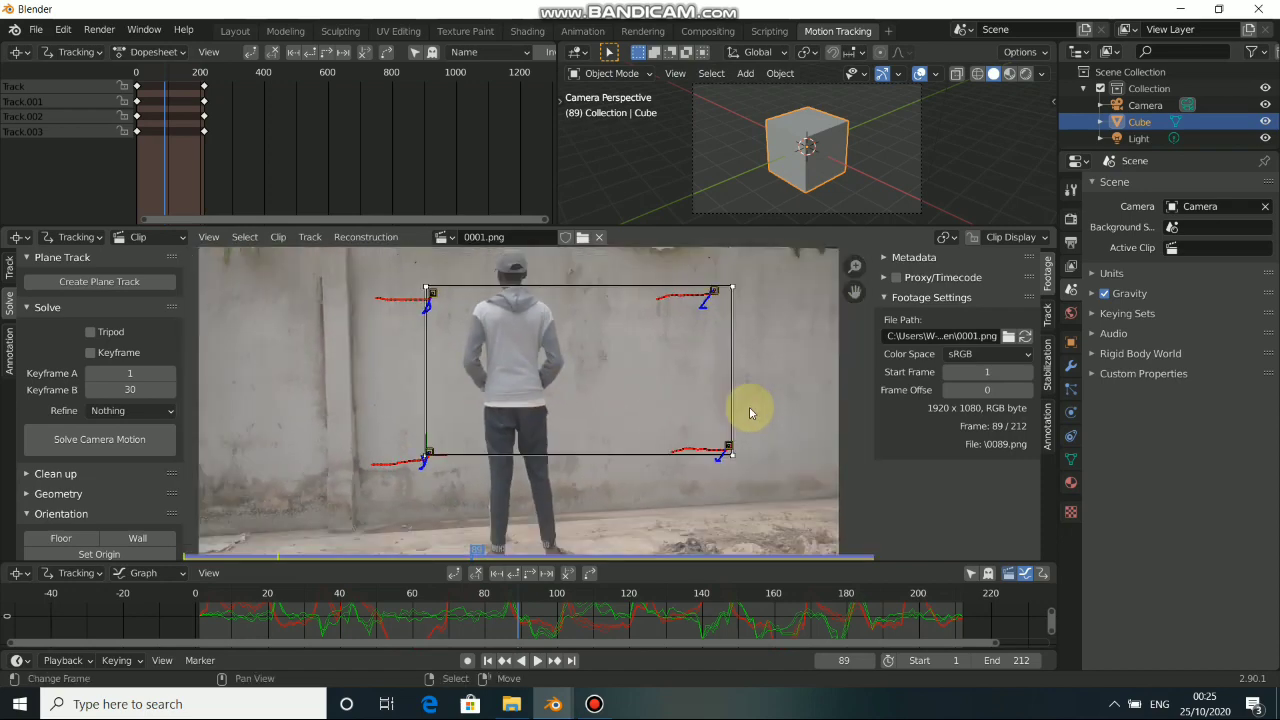
scroll(750, 412, "down", 1)
key("s")
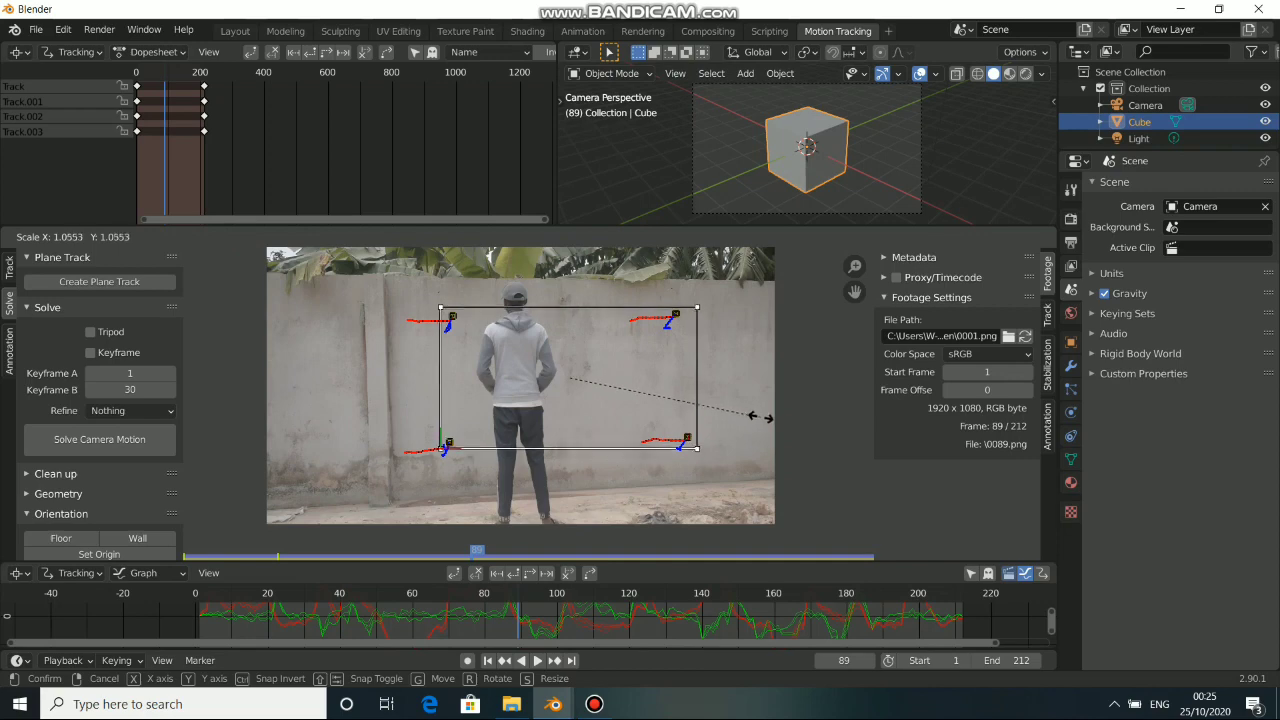
left_click(814, 443)
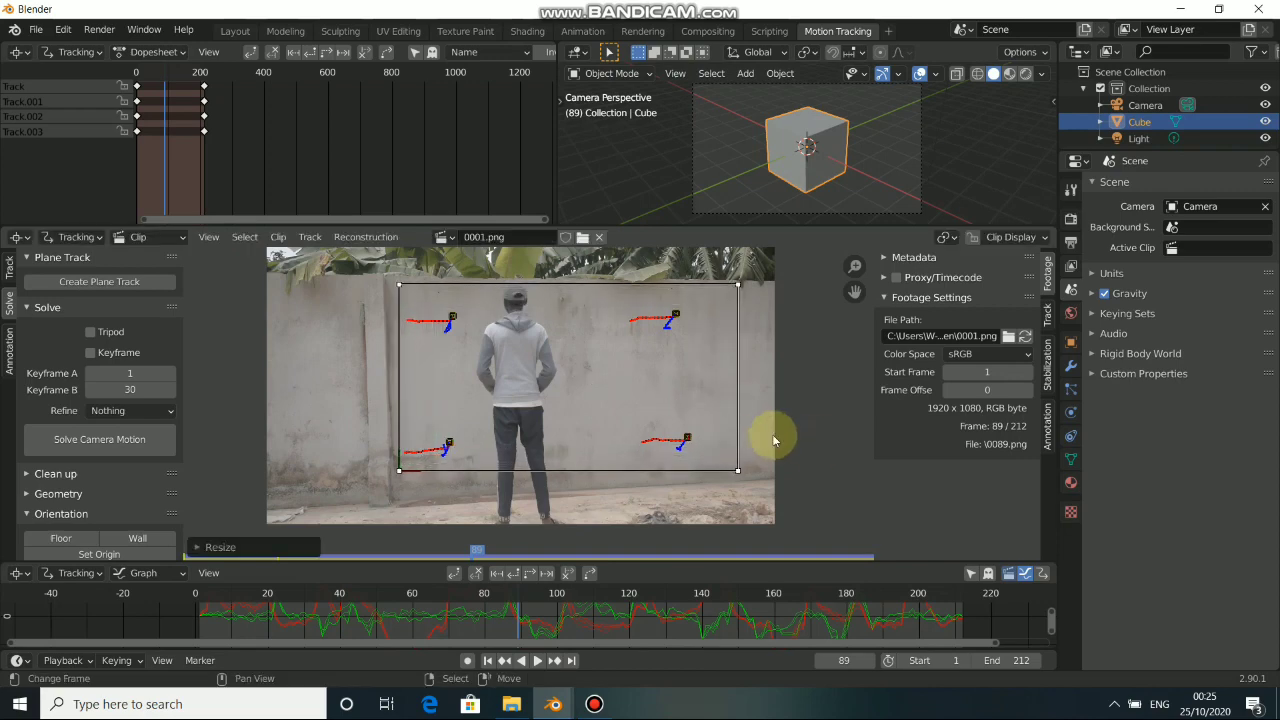
Step: Return to frame 1 and shift the plane track slightly right and down on the wall
left_click(487, 661)
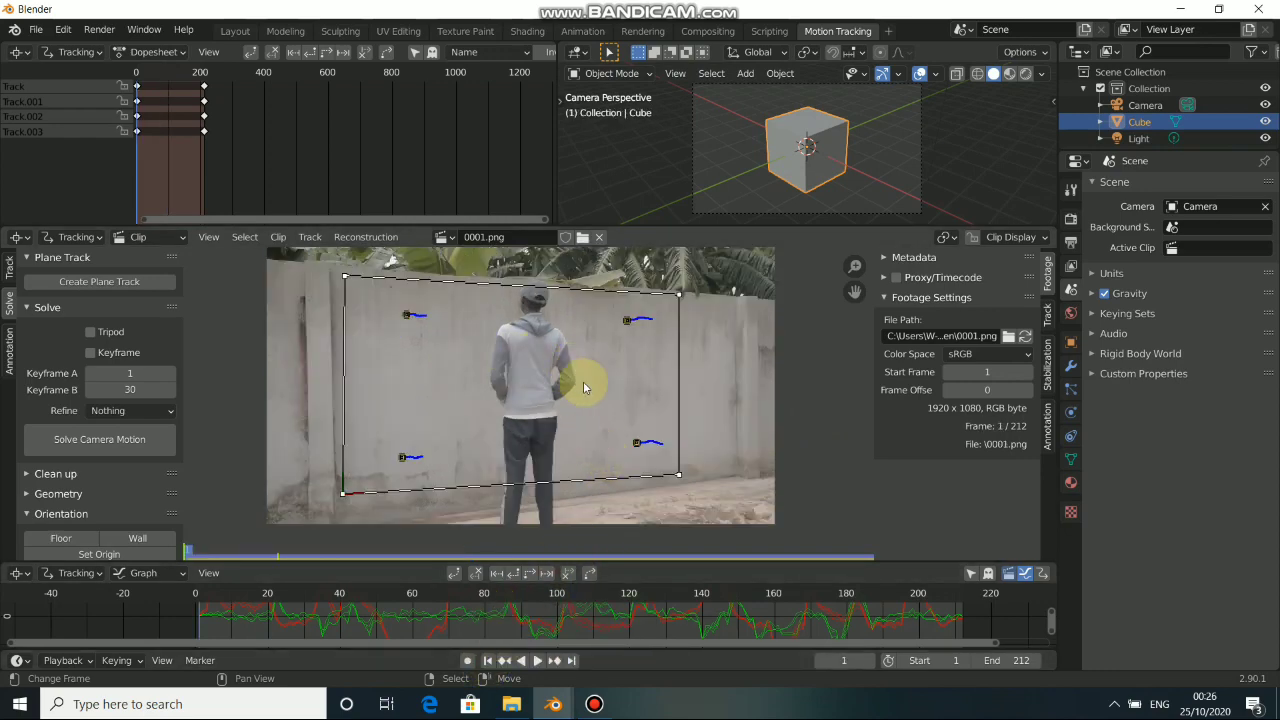
key("g")
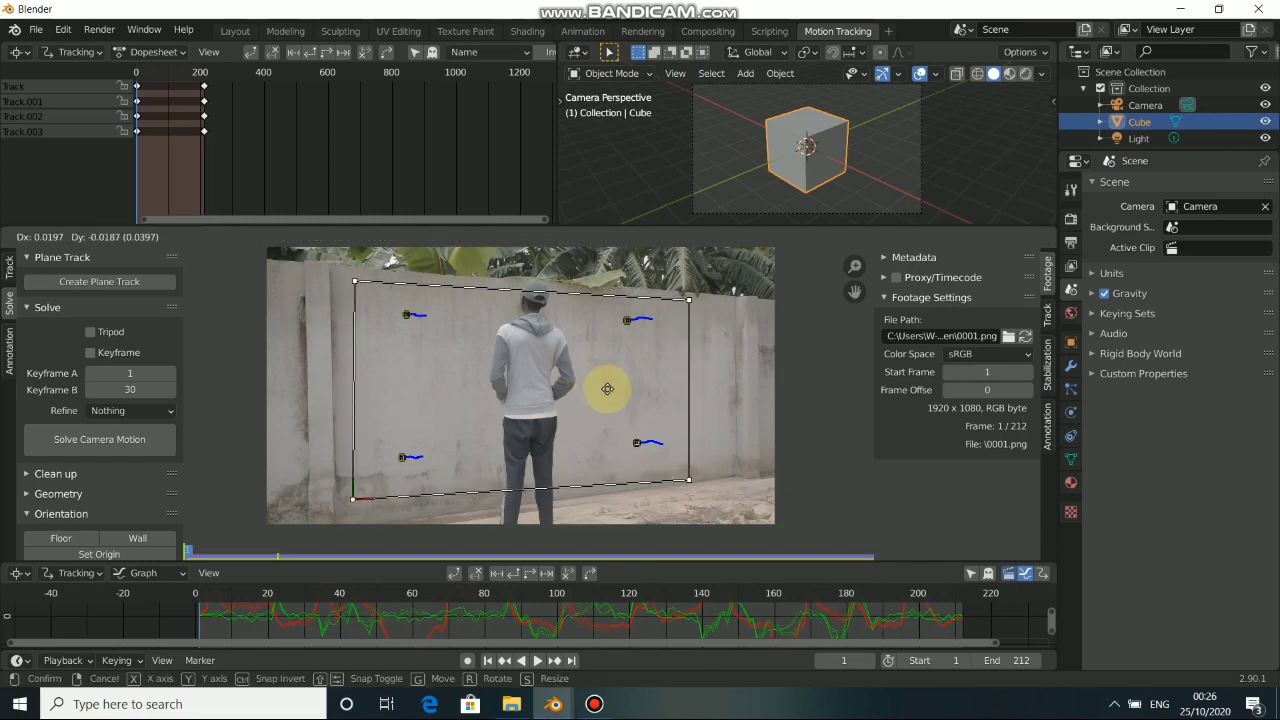
left_click(607, 389)
Step: Examine the plane track's corners up close on the wall, and scrub to frame 17 to check how it follows the footage
scroll(466, 466, "up", 5)
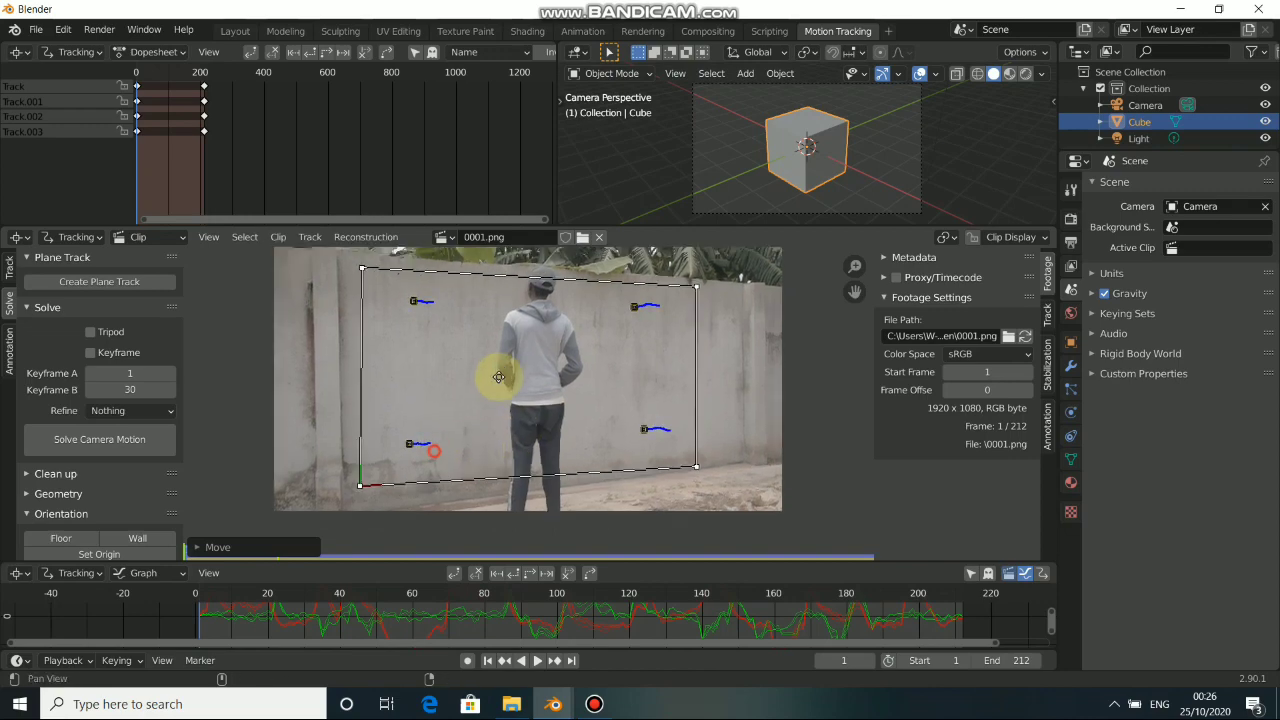
left_click_drag(324, 413, 336, 436)
middle_click_drag(369, 295, 403, 434)
middle_click_drag(396, 370, 424, 531)
middle_click_drag(429, 389, 435, 464)
middle_click_drag(567, 479, 598, 277)
left_click_drag(636, 519, 637, 498)
scroll(500, 471, "down", 6)
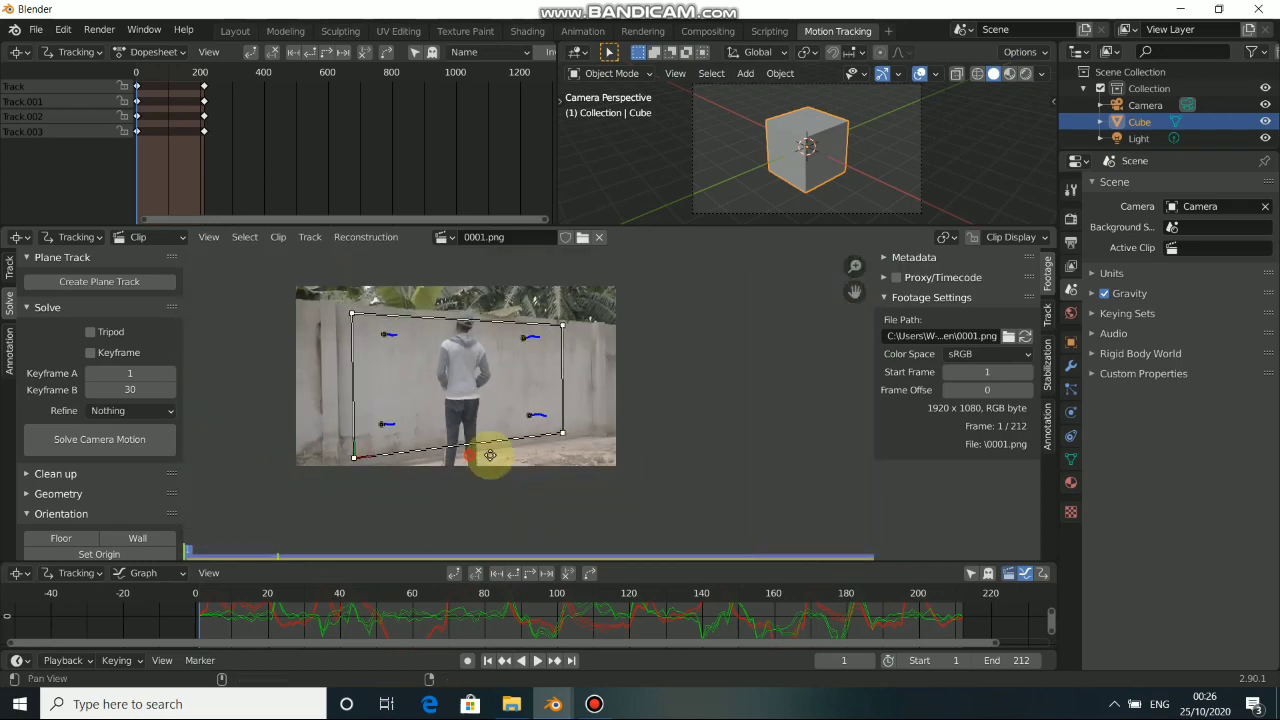
left_click_drag(416, 621, 257, 623)
middle_click_drag(649, 380, 631, 414)
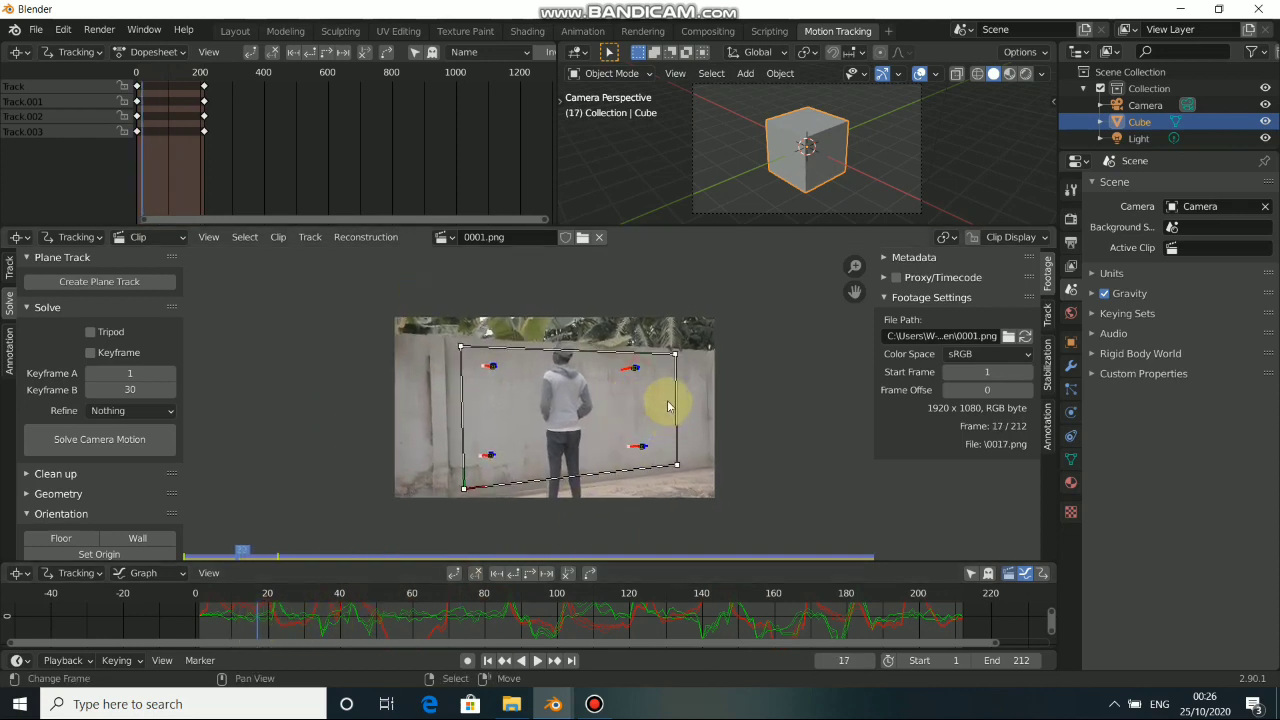
Step: Enable nodes in the Compositing workspace and delete the Render Layers node
left_click(706, 31)
left_click(184, 54)
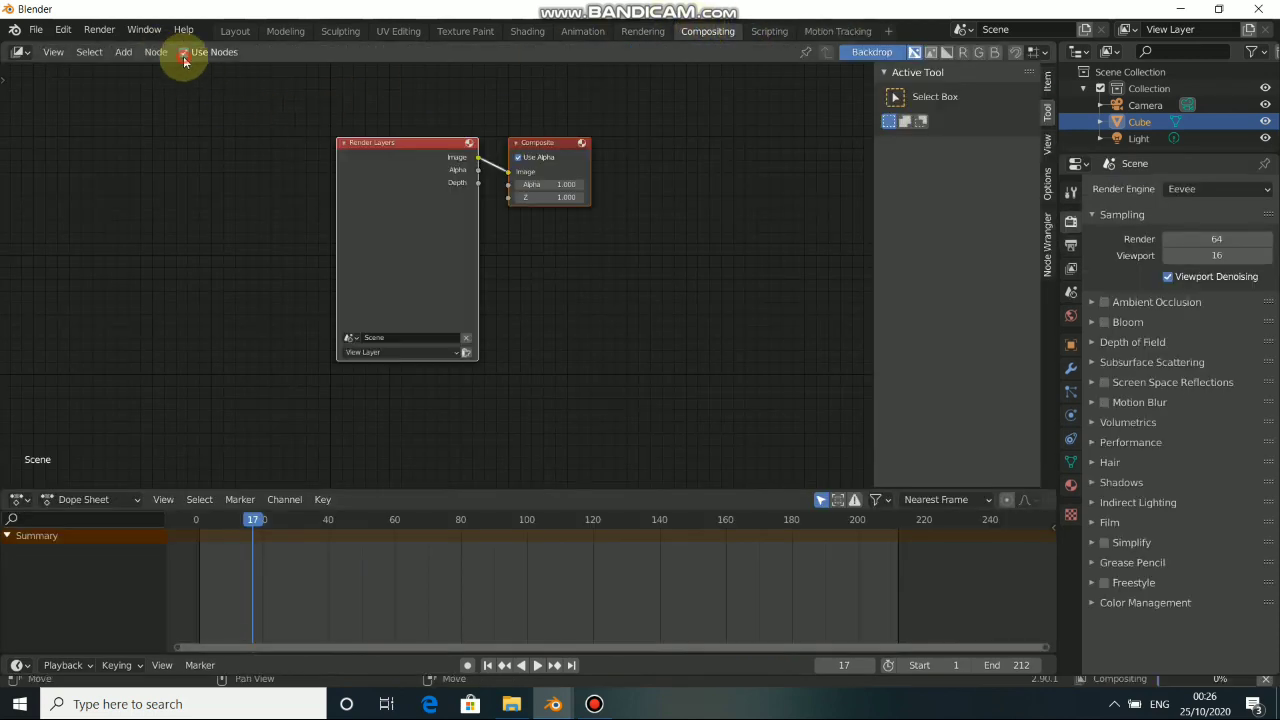
left_click_drag(419, 207, 365, 193)
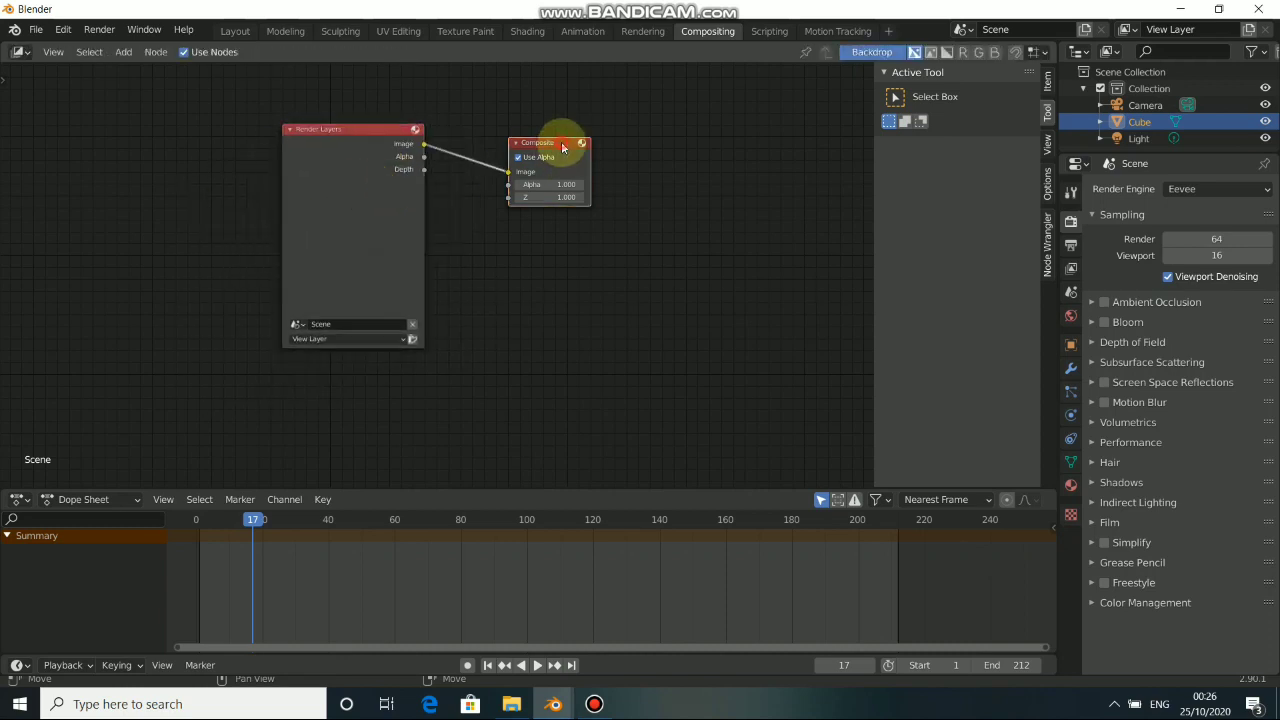
left_click_drag(562, 147, 565, 150)
left_click_drag(352, 180, 365, 240)
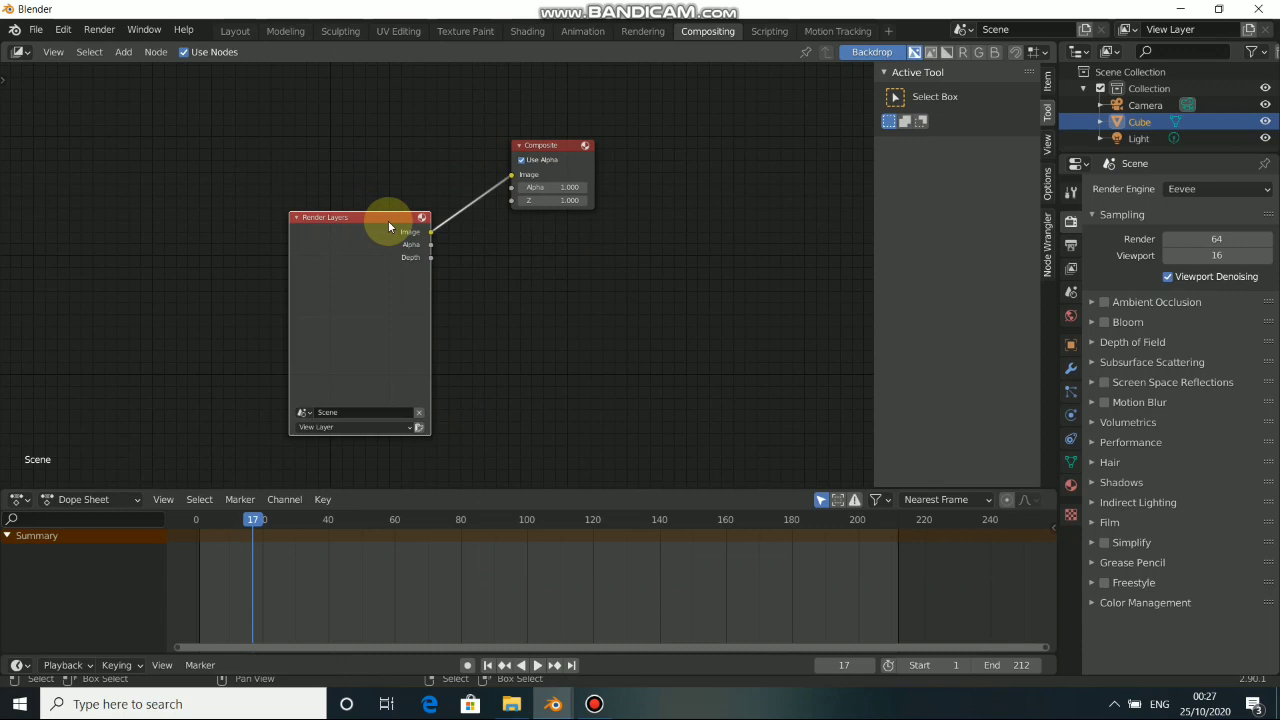
key("x")
Step: Enlarge the node editor, move the Composite node aside and add a Movie Clip node to its left
left_click_drag(609, 491, 645, 573)
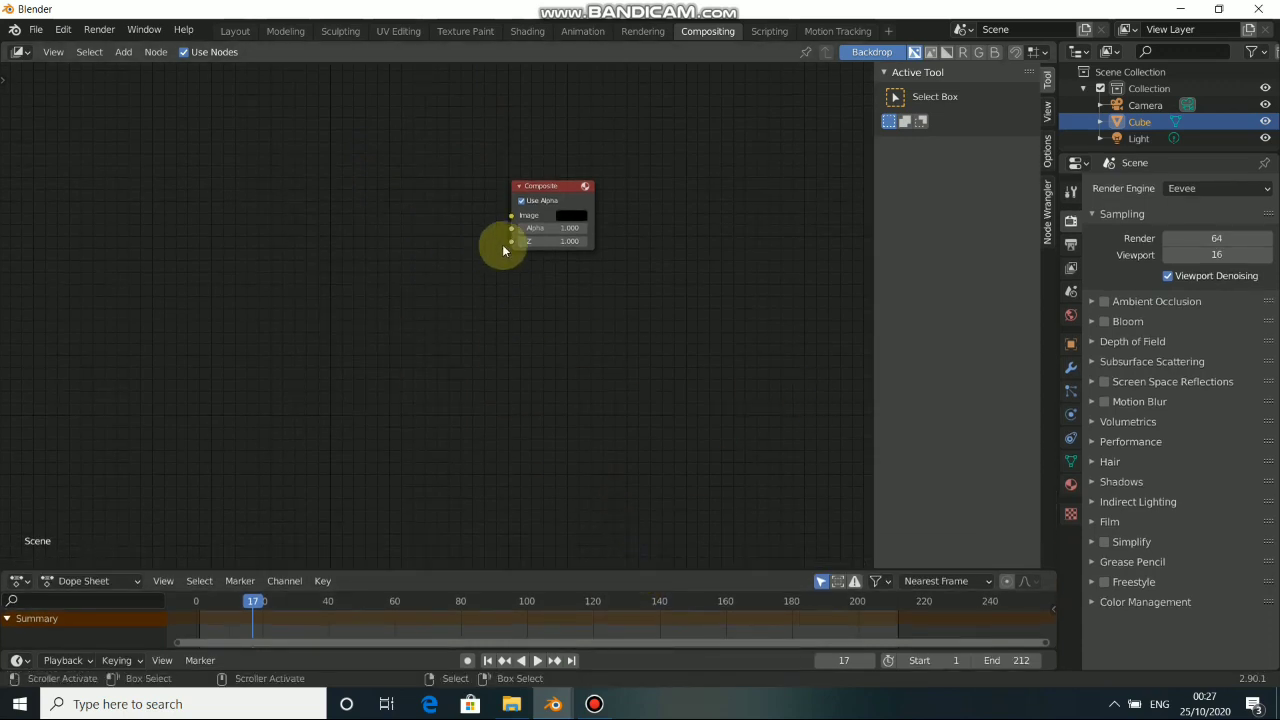
left_click_drag(556, 186, 632, 225)
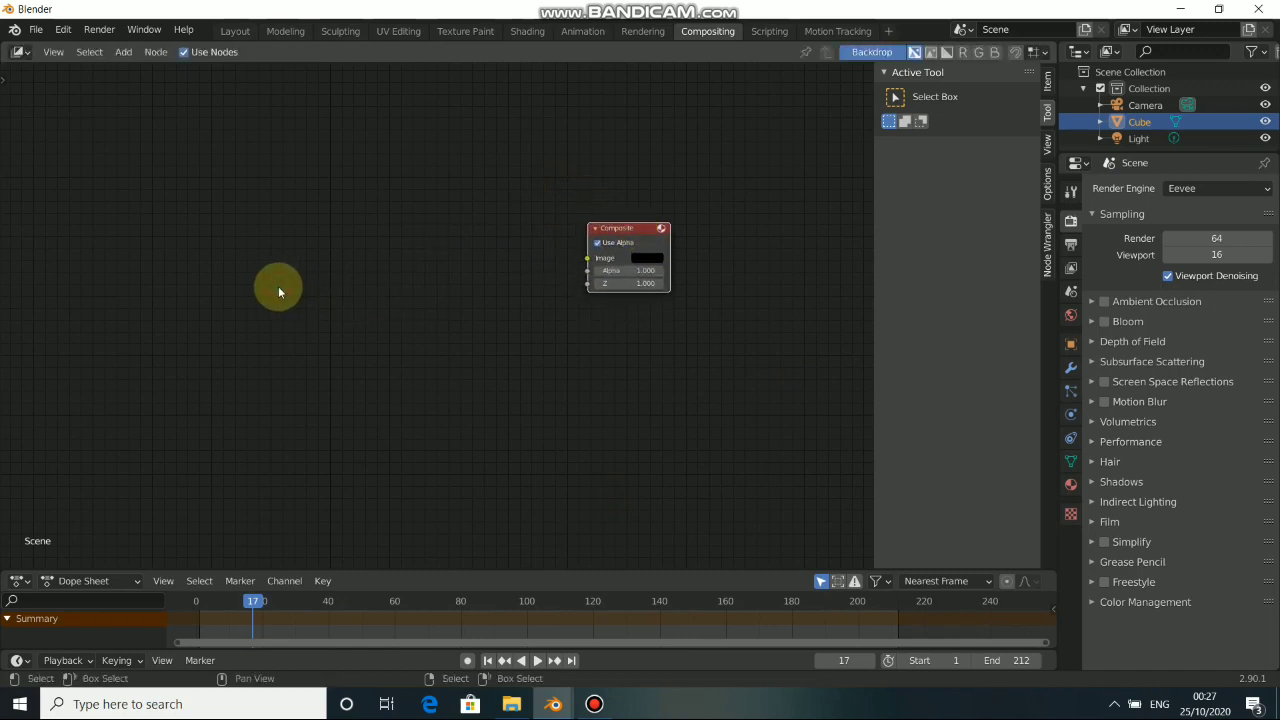
key("shift+a")
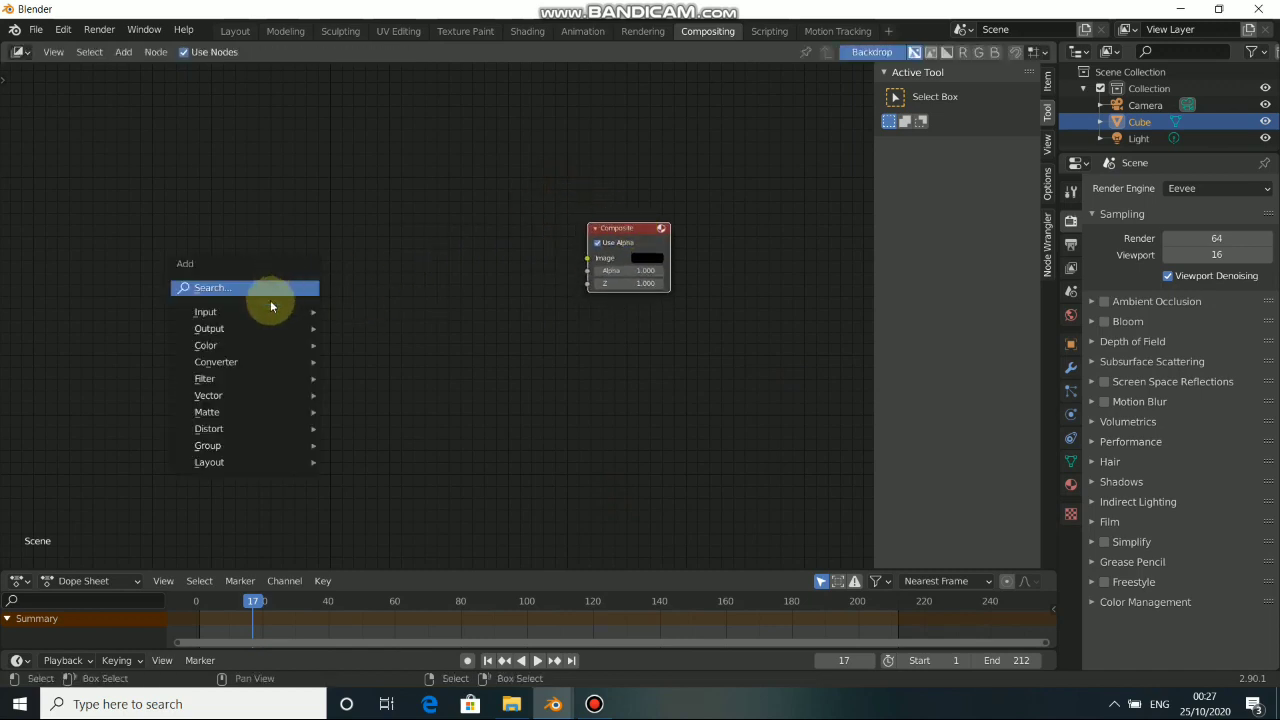
mouse_move(264, 308)
left_click(379, 405)
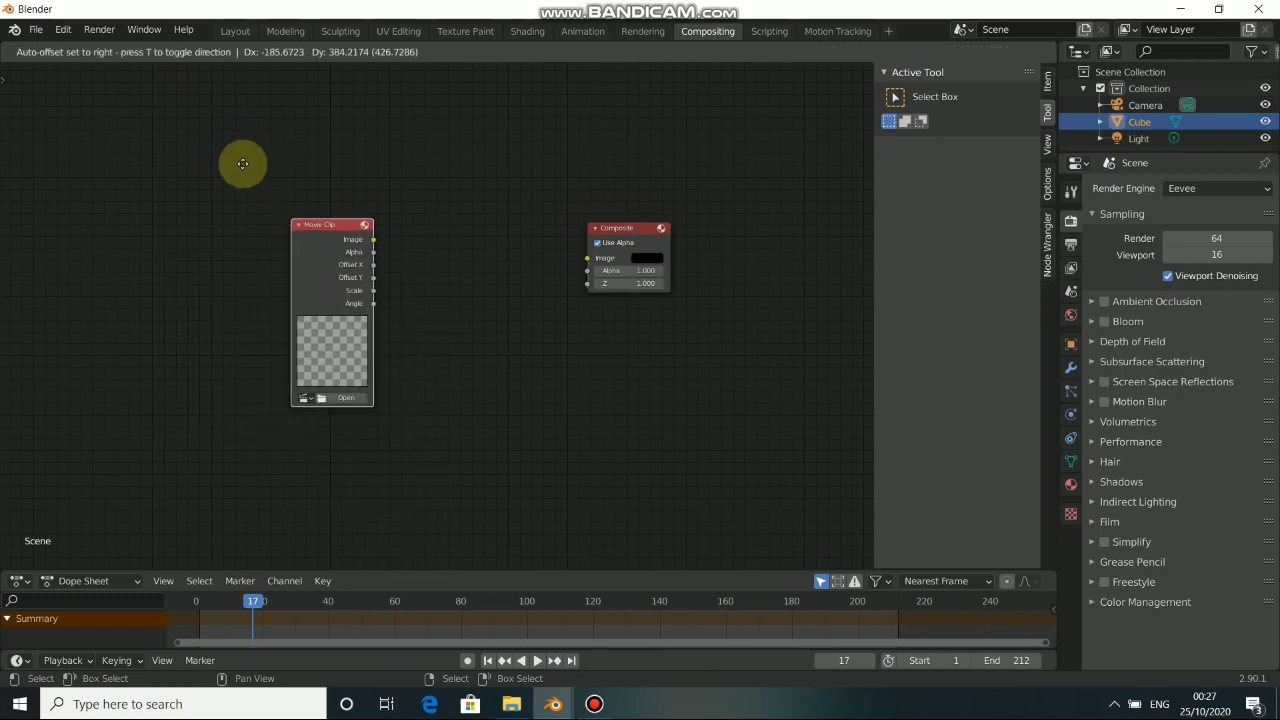
left_click(194, 200)
Step: Space out the two nodes and connect the Movie Clip's Image output to the Composite's Image input
left_click_drag(279, 216, 662, 222)
left_click(244, 237)
left_click_drag(244, 237, 180, 275)
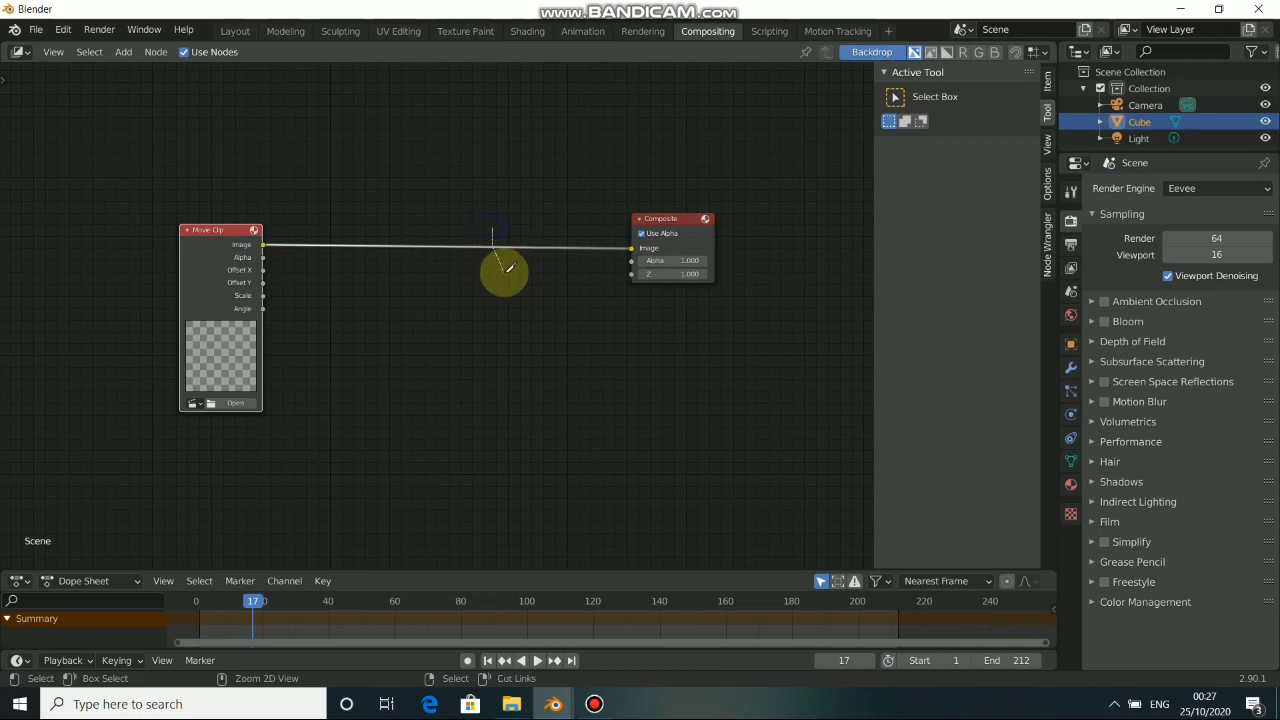
left_click_drag(264, 245, 631, 248)
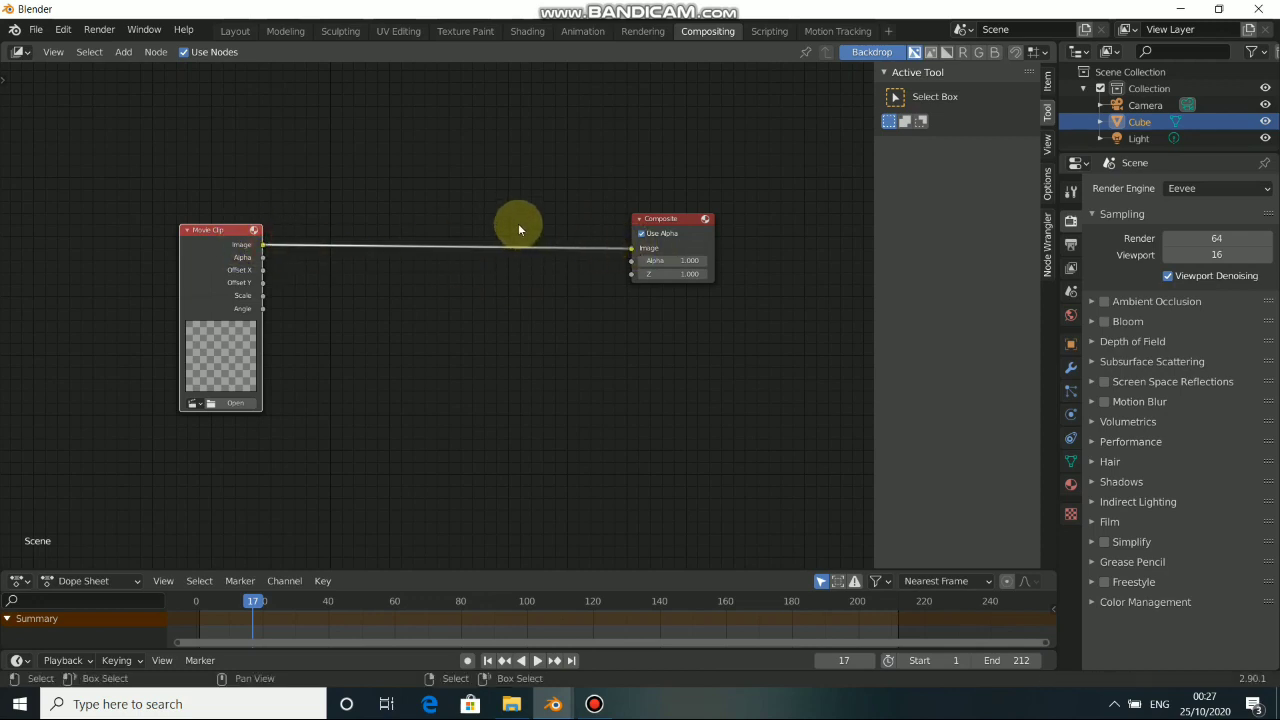
Step: Insert a reroute point in the link between the Movie Clip and Composite nodes and place it slightly lower
left_click(519, 224, "ctrl+shift")
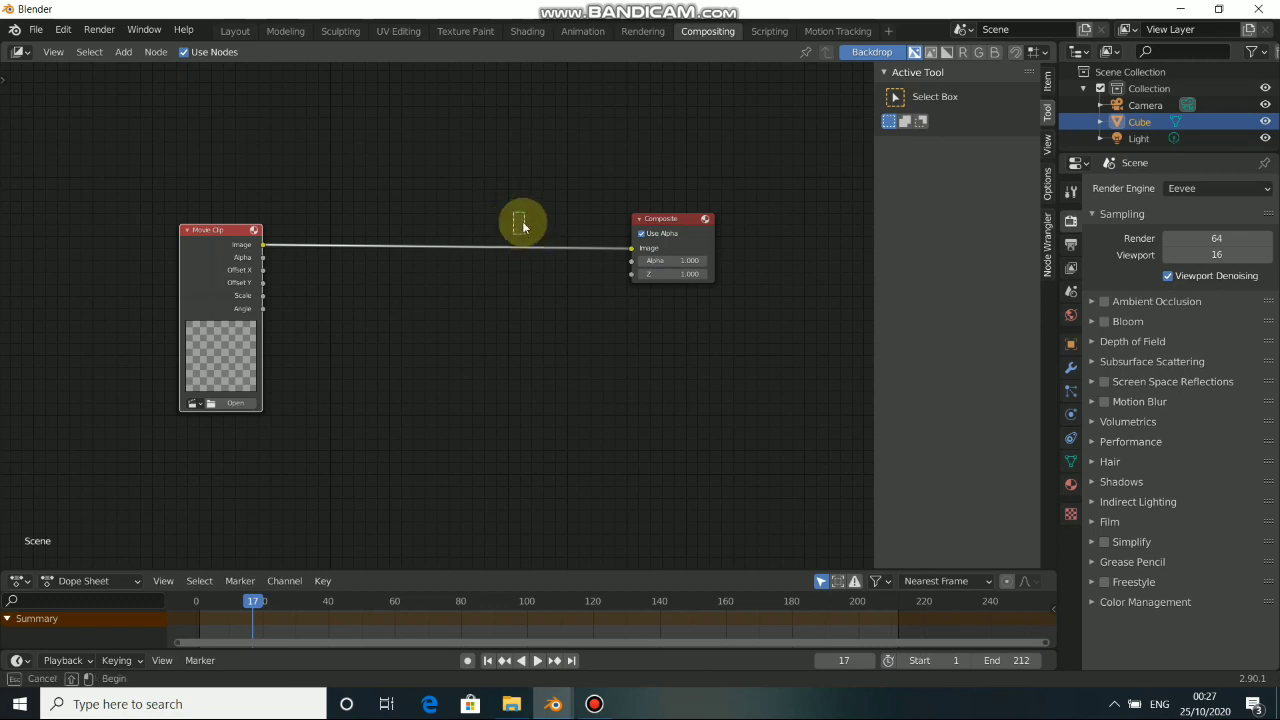
mouse_move(516, 221)
right_mouse_down("shift")
mouse_move(522, 283)
mouse_move(530, 276)
right_mouse_up("shift")
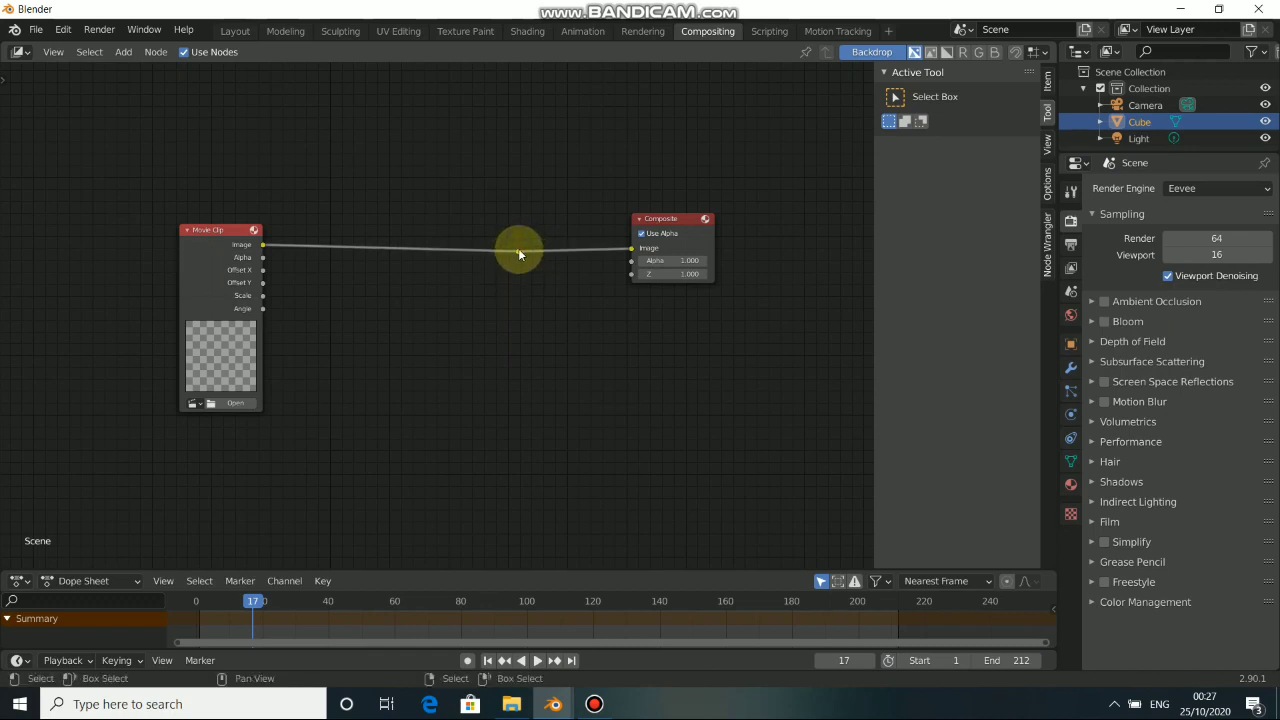
left_click_drag(520, 250, 522, 289)
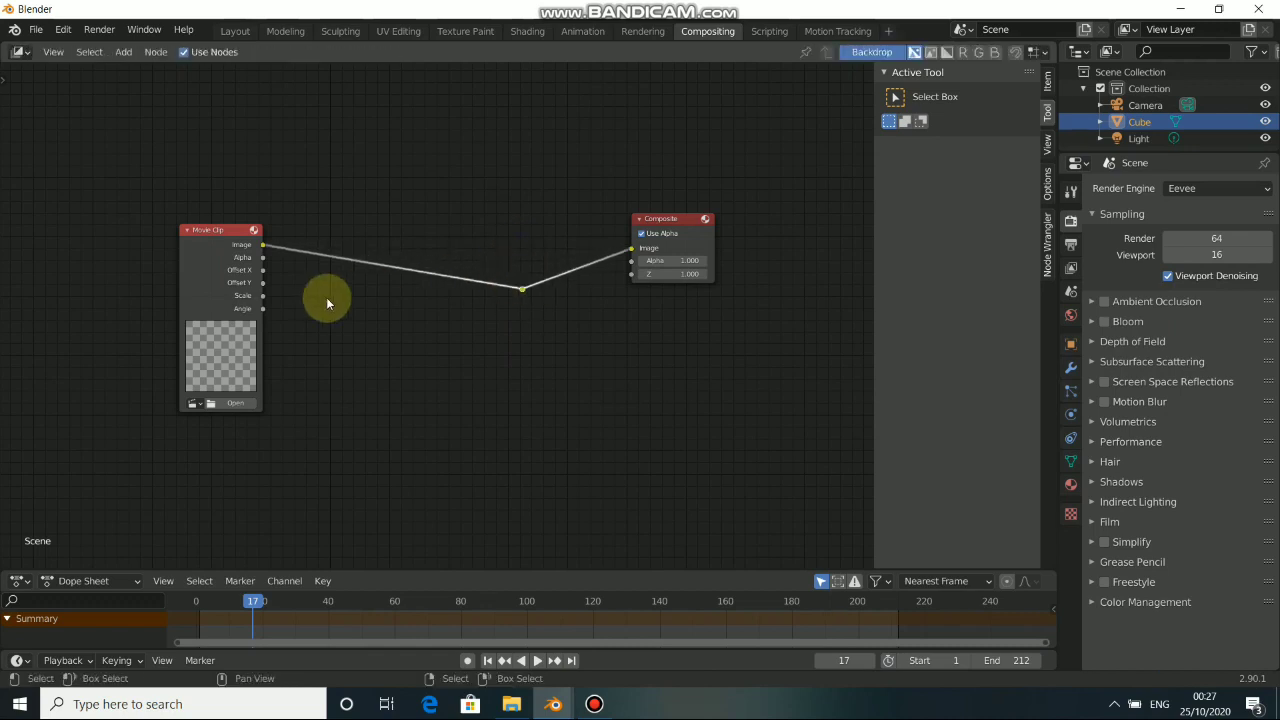
left_click(519, 294)
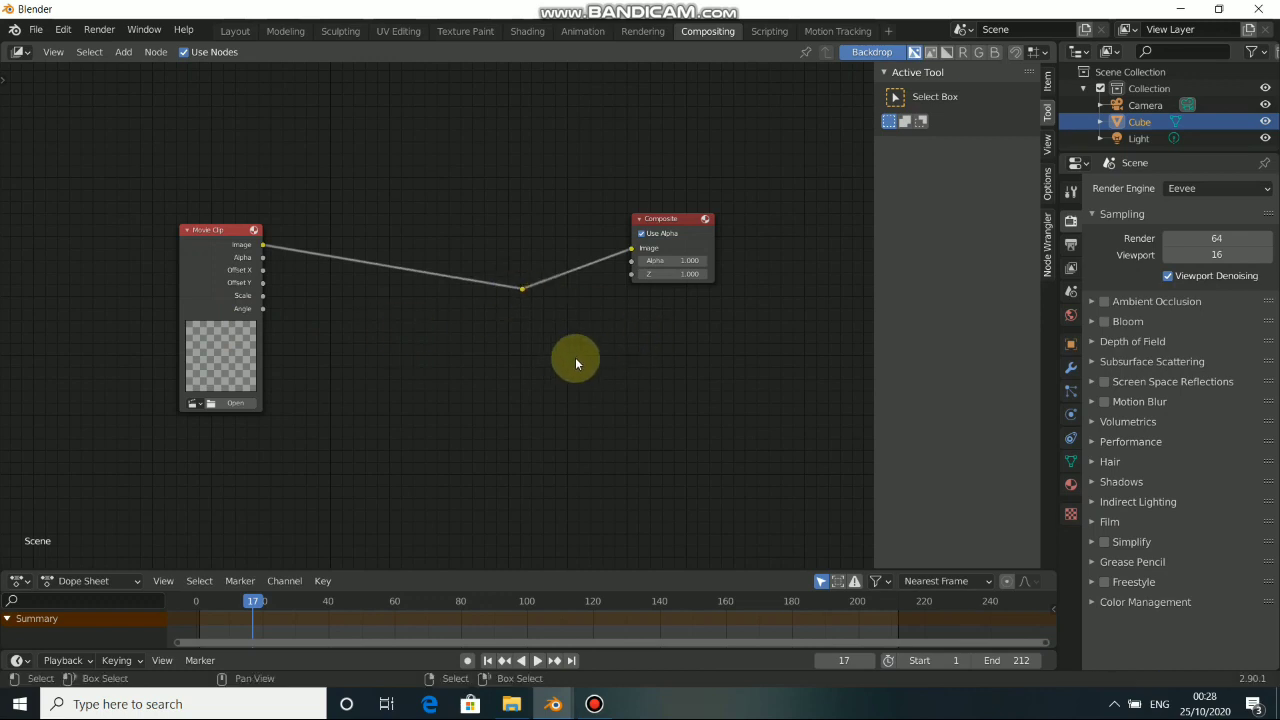
Step: Add a Viewer node below the Composite node and connect its Image input to the reroute point
key("shift+a")
mouse_move(575, 360)
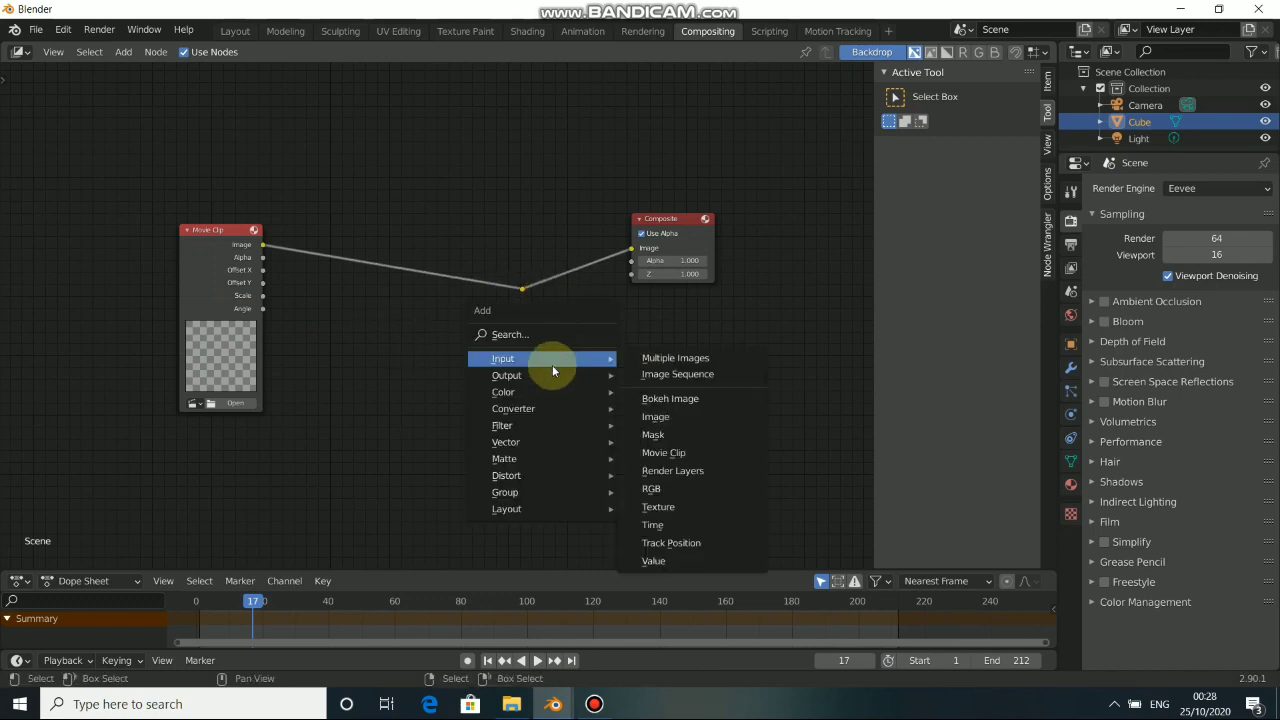
left_click(671, 446)
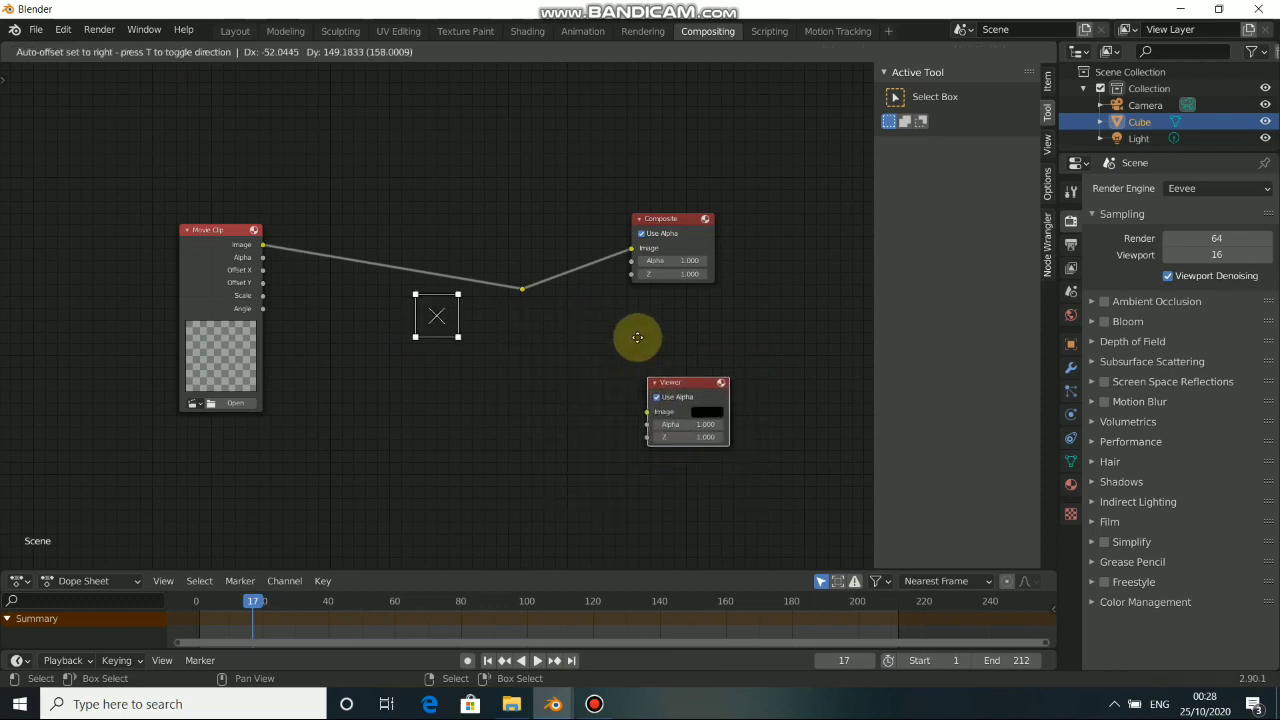
left_click(640, 314)
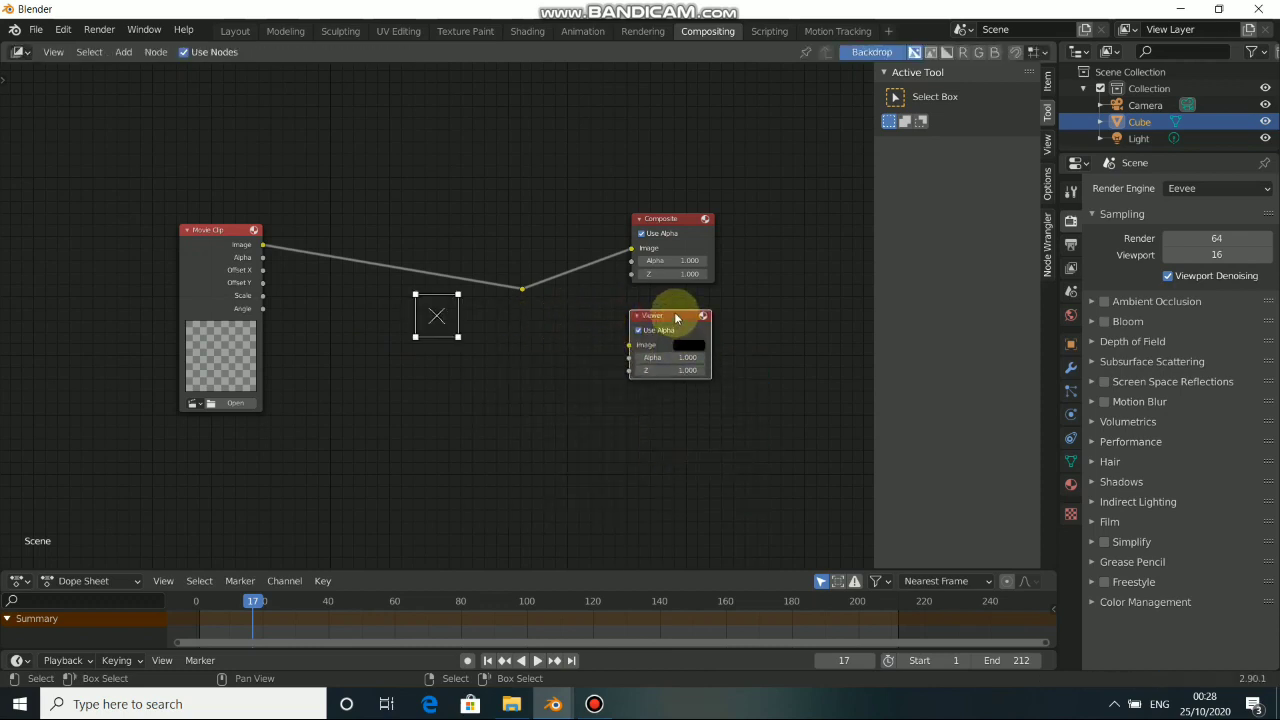
key("x")
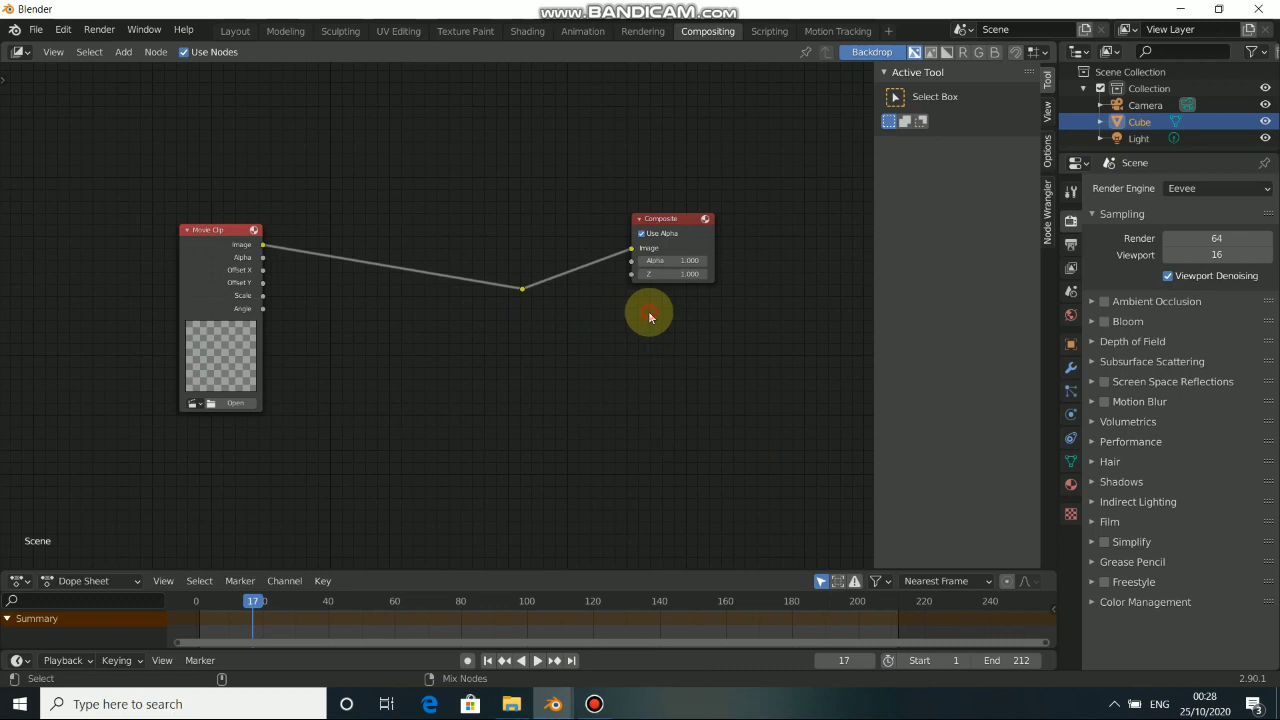
key("ctrl+z")
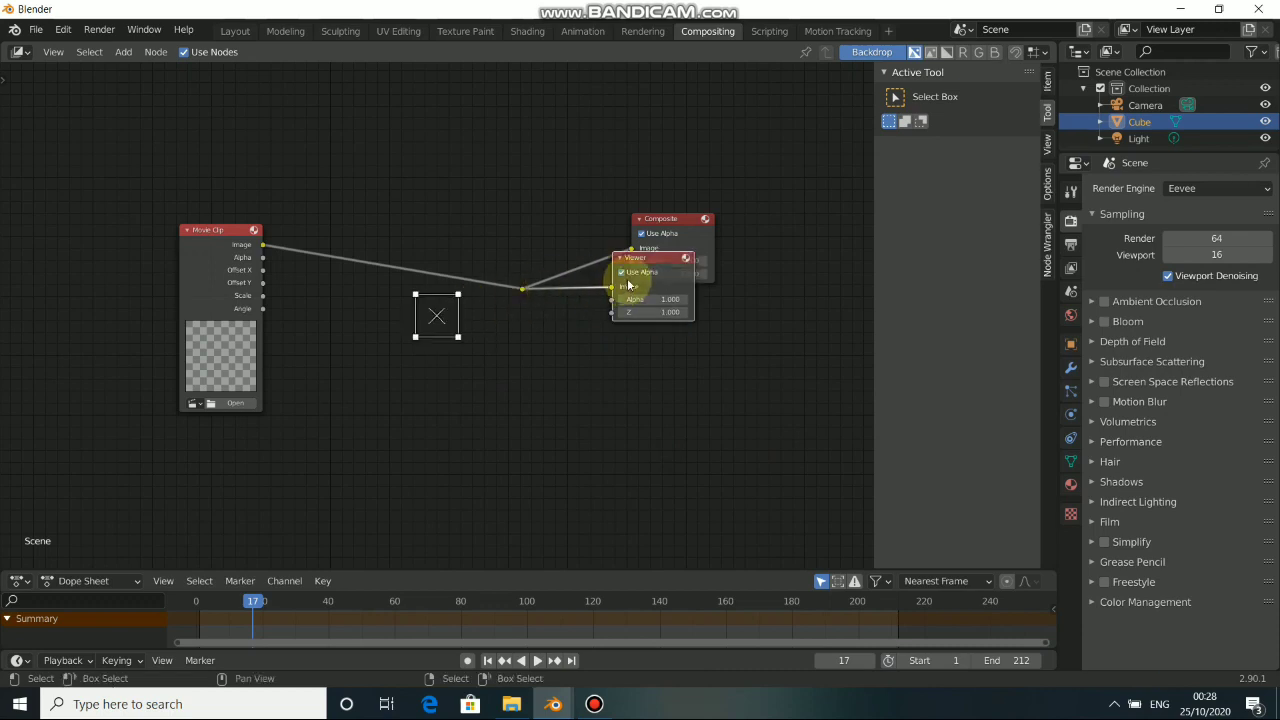
left_click_drag(657, 256, 679, 306)
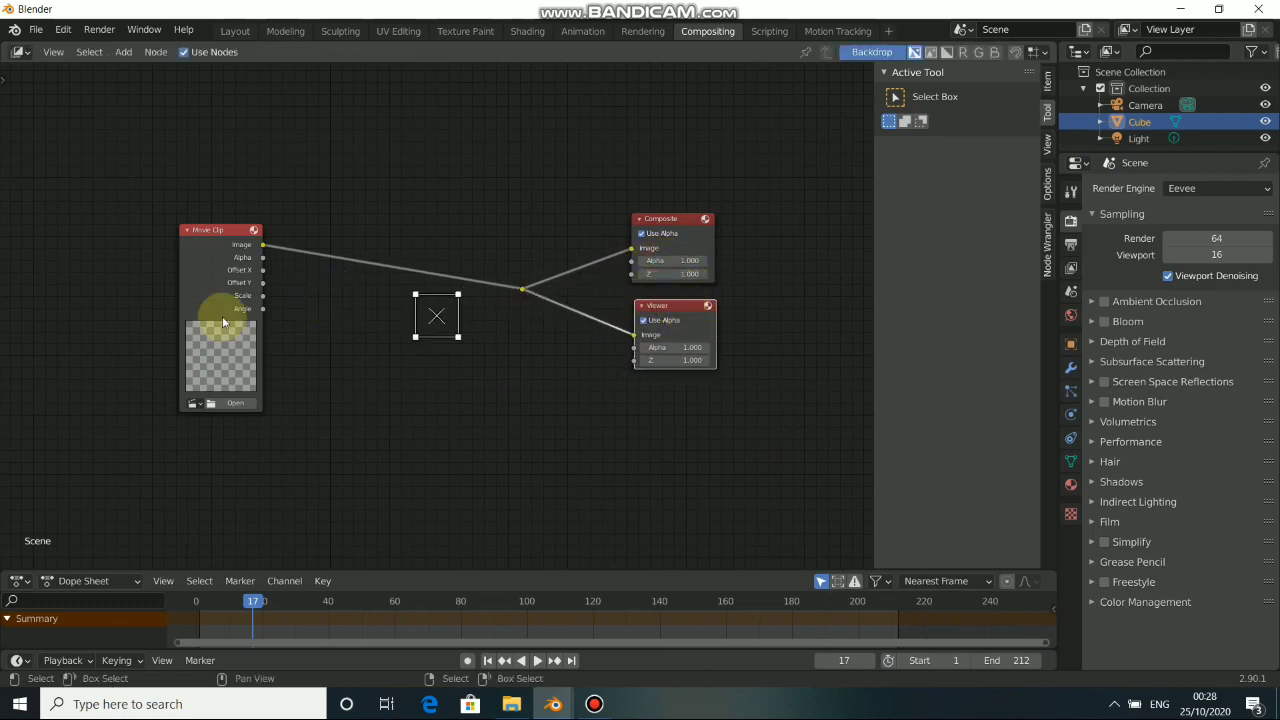
Step: Load the 0001.png clip into the Movie Clip node and move the node slightly lower
left_click(193, 403)
left_click(212, 424)
left_click_drag(214, 251, 202, 275)
Step: Scale the backdrop down until the whole footage frame fits inside the node editor
key("alt+v")
key("alt+v")
key("v")
key("v")
key("v")
key("v")
key("v")
key("v")
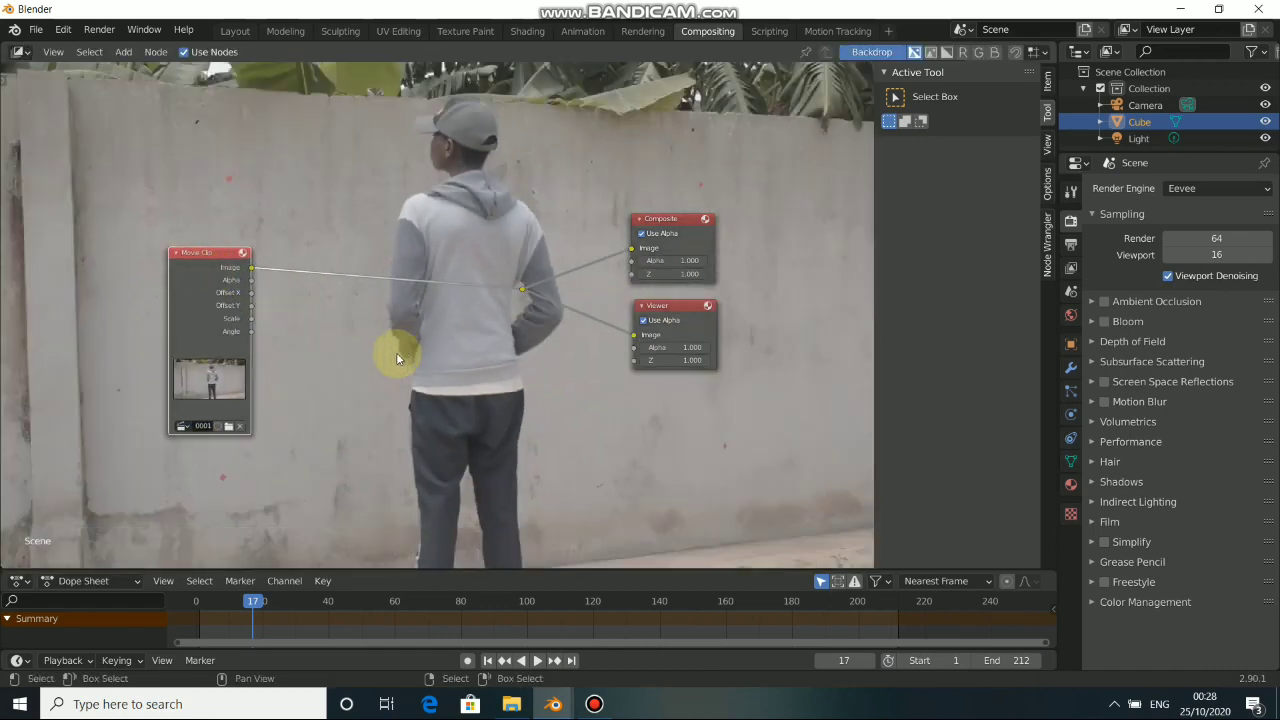
key("v")
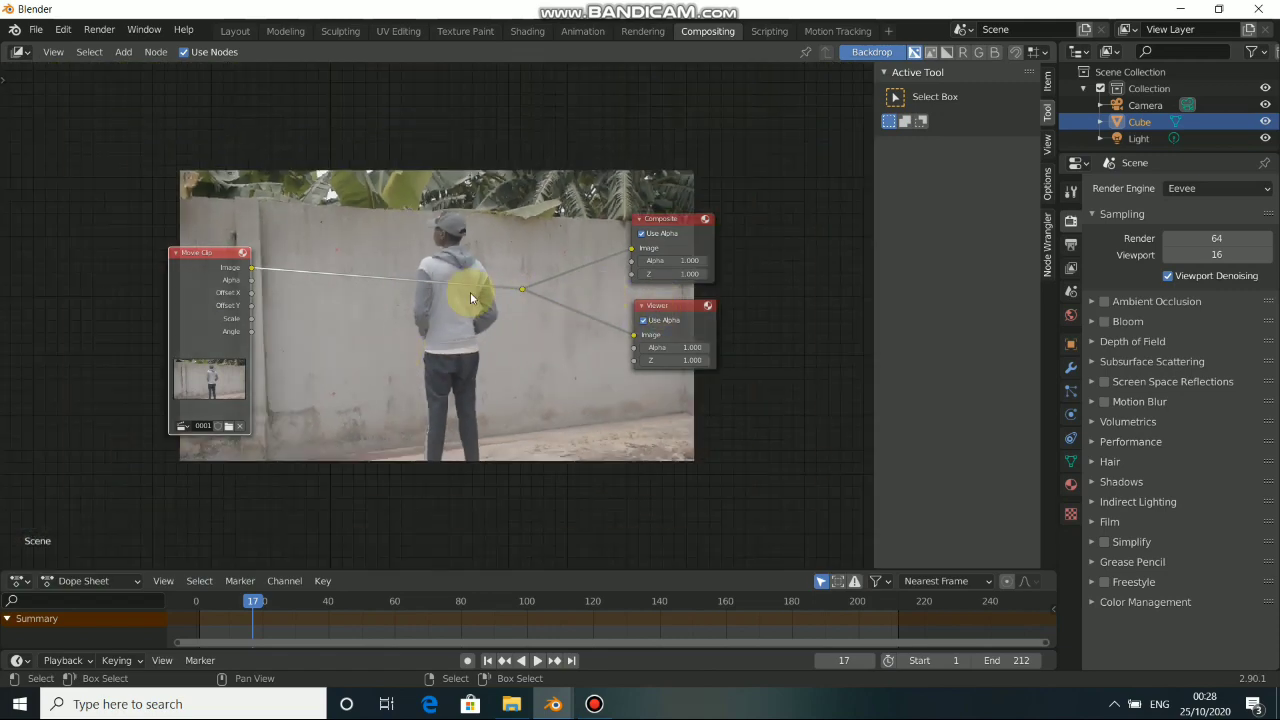
Step: Enlarge the Outliner area and turn it into a second Compositor with its sidebar hidden, zoomed in on the Composite and Viewer nodes
left_click_drag(1250, 150, 1094, 237)
left_click_drag(1060, 190, 992, 198)
left_click_drag(1102, 232, 1105, 283)
left_click(1009, 51)
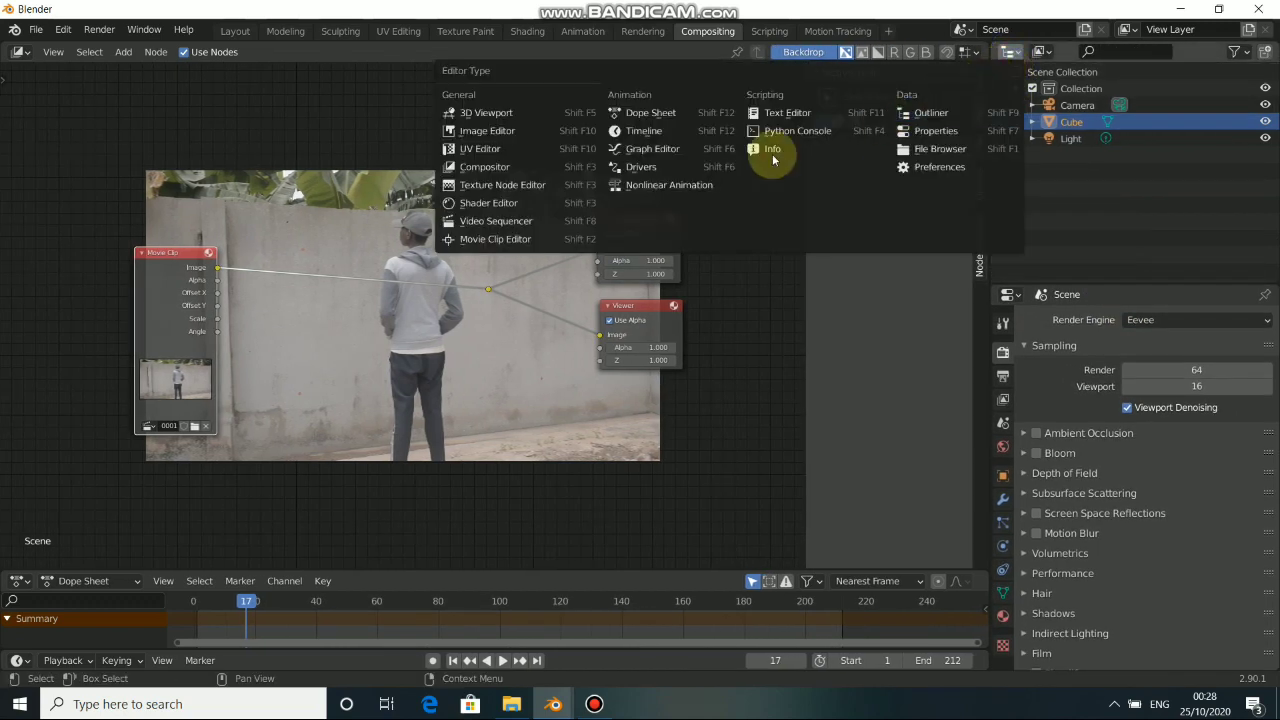
left_click(520, 168)
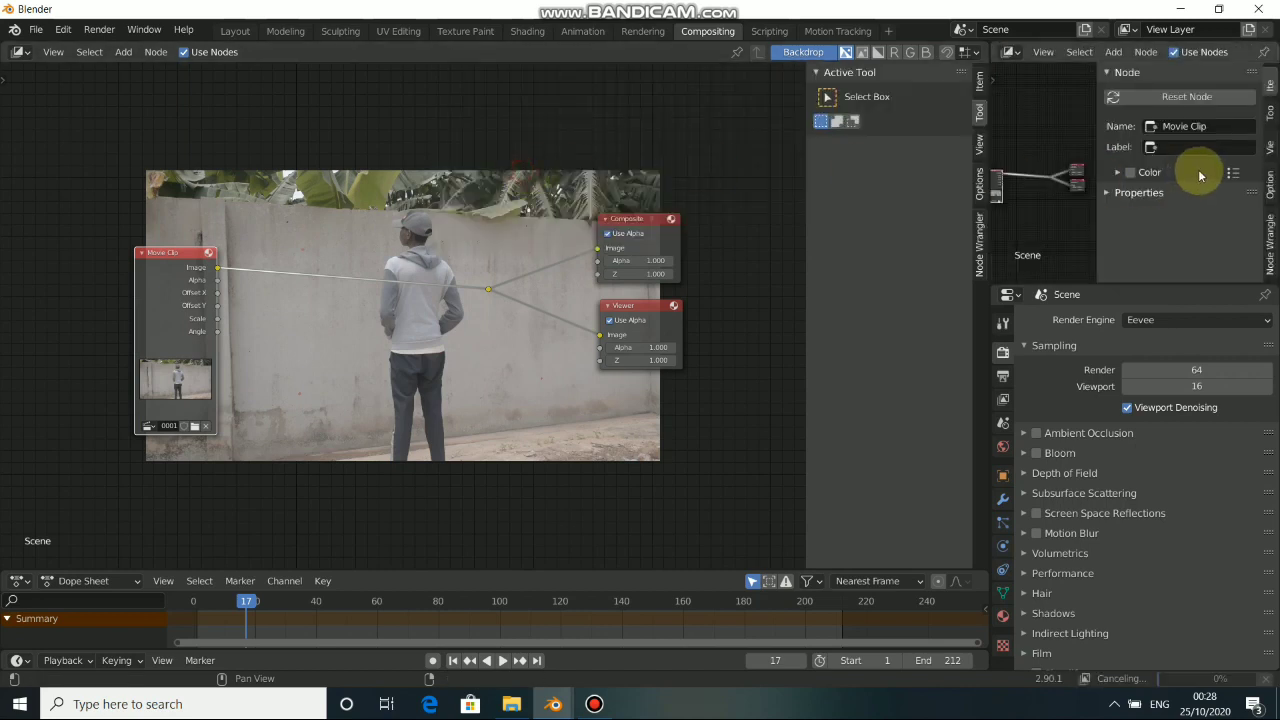
key("n")
scroll(1181, 197, "up", 18)
middle_click_drag(1180, 186, 1073, 170)
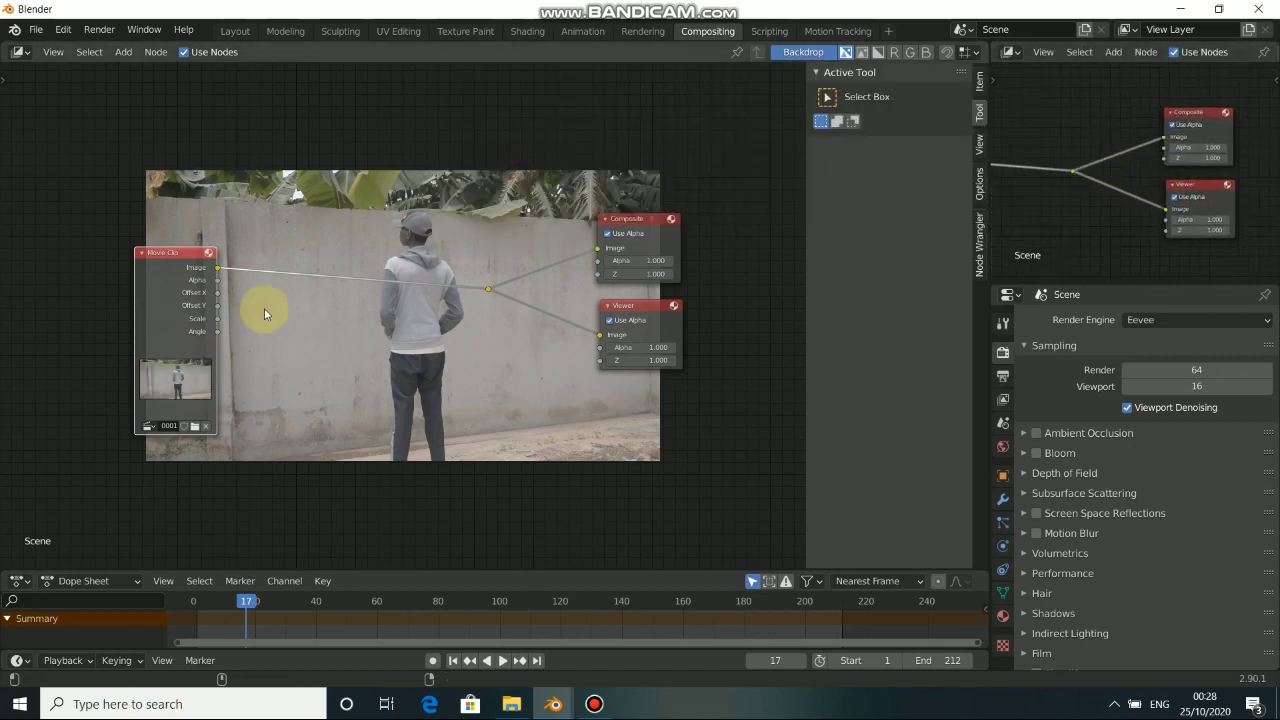
Step: Group the reroute, Composite and Viewer nodes in a red frame labelled "out put"
left_click_drag(594, 190, 737, 398)
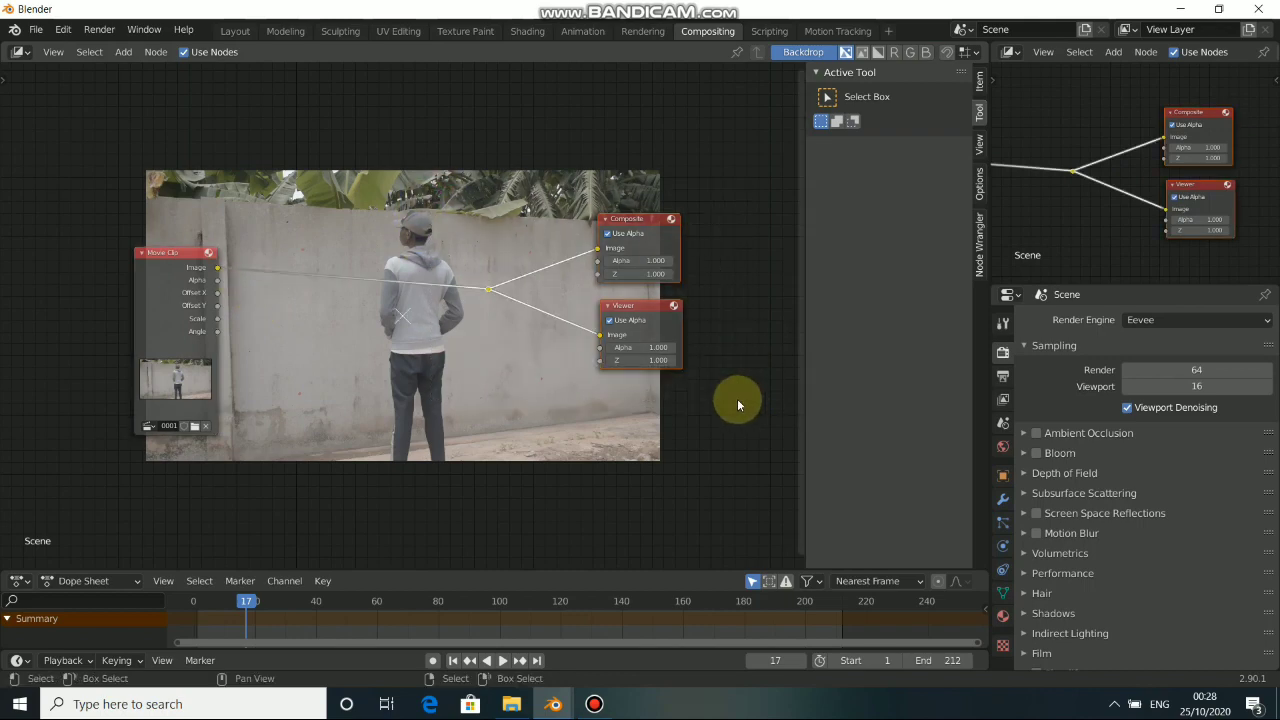
key("ctrl+j")
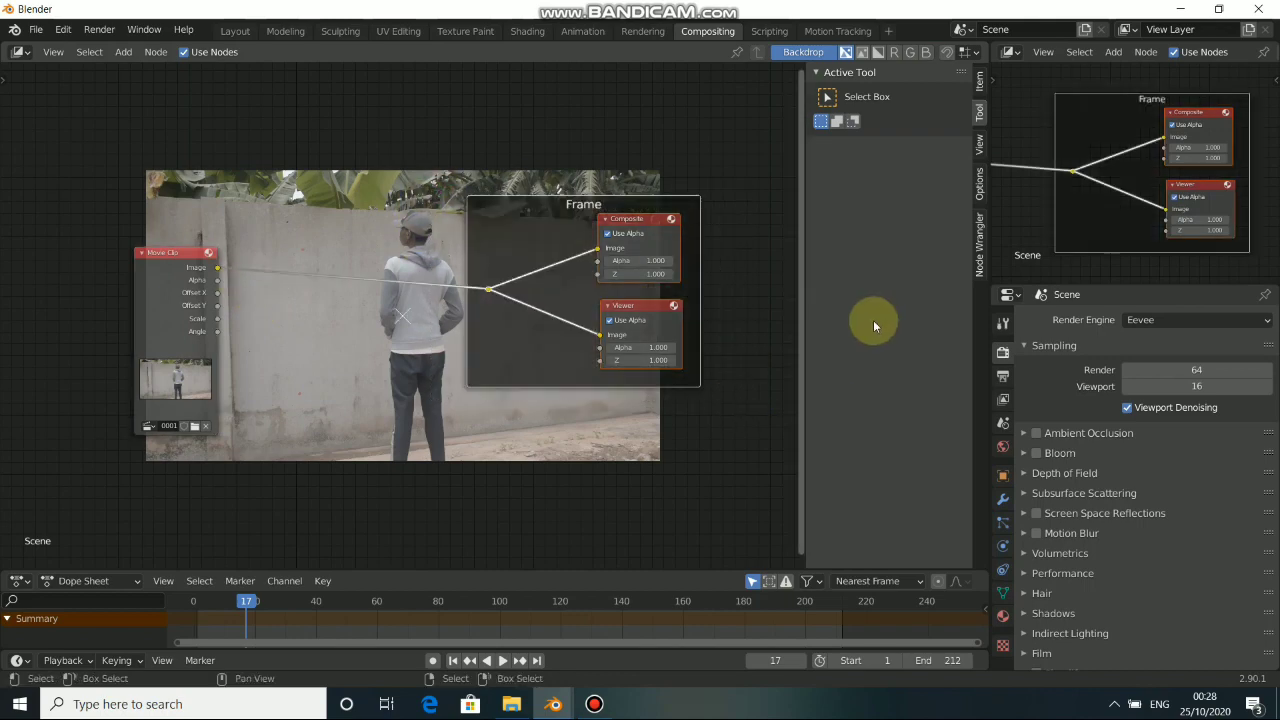
left_click(981, 149)
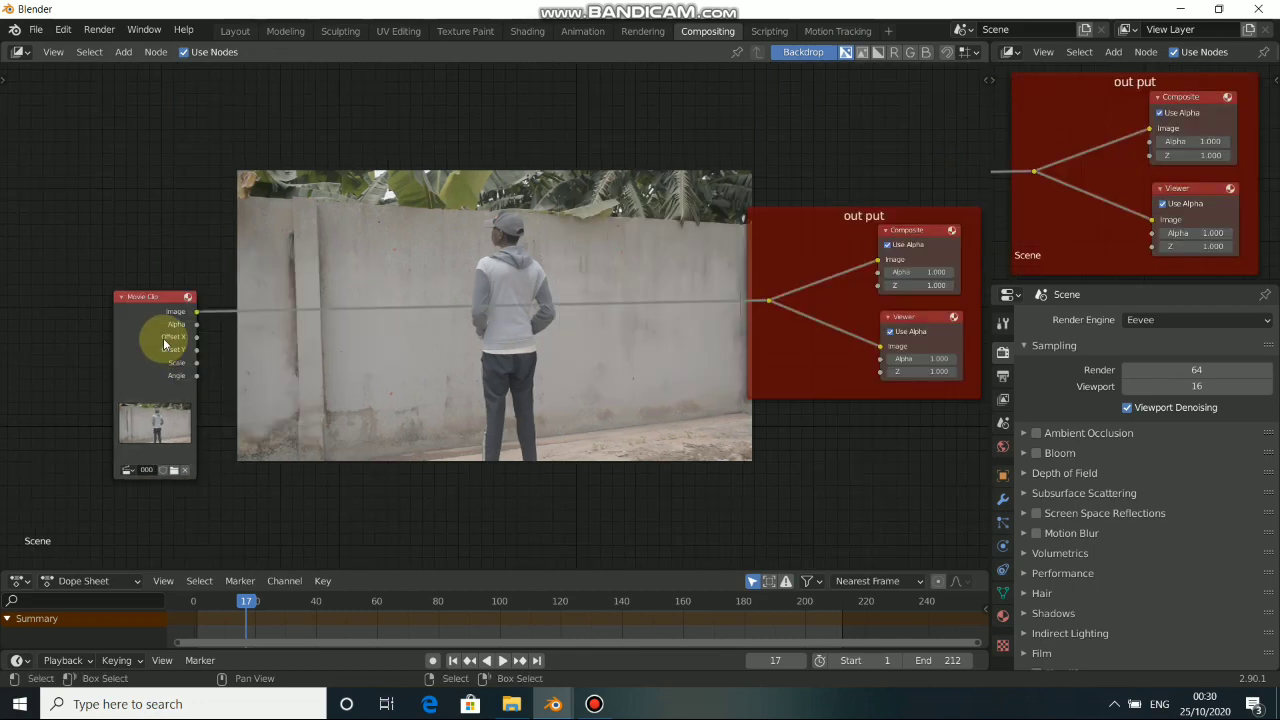
Step: Reposition the Movie Clip node beside the backdrop, leaving room between it and the output frame
left_click_drag(164, 343, 157, 315)
middle_click_drag(366, 323, 474, 349)
left_click_drag(252, 336, 187, 335)
middle_click_drag(516, 377, 505, 353)
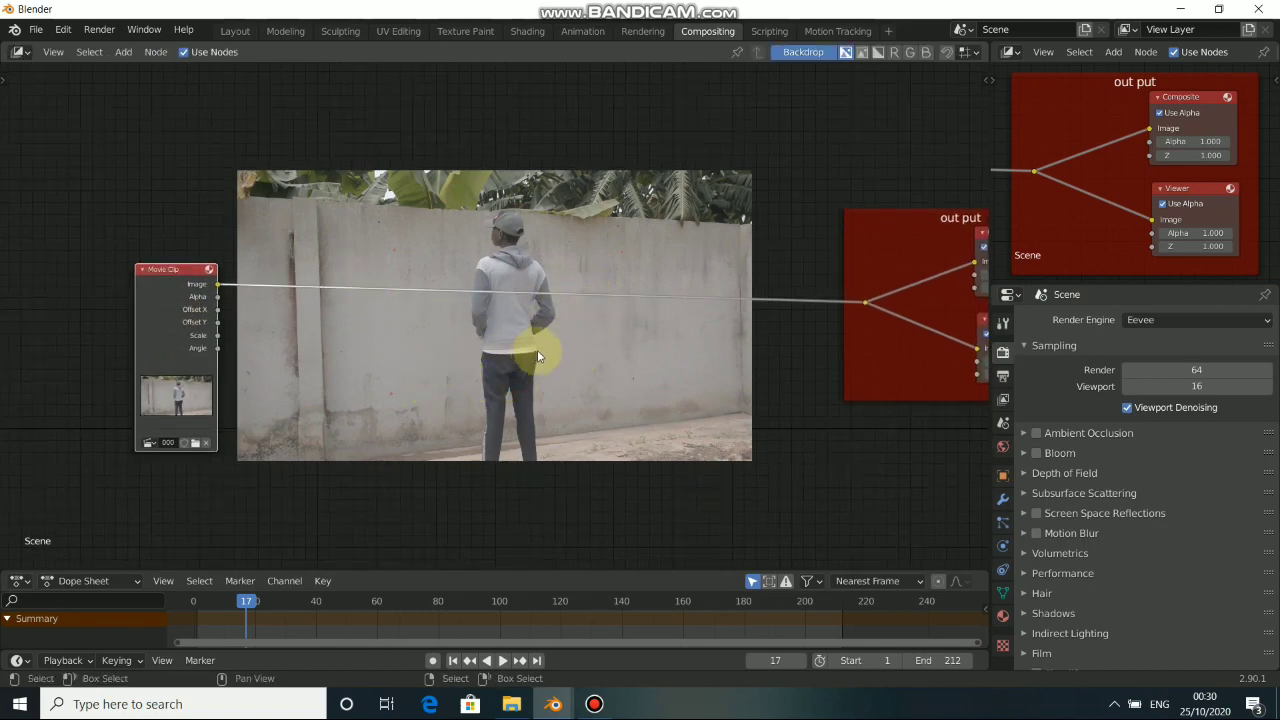
Step: Add a Plane Track Deform node over the lower middle of the backdrop and assign the 0001.png clip to it
key("shift+a")
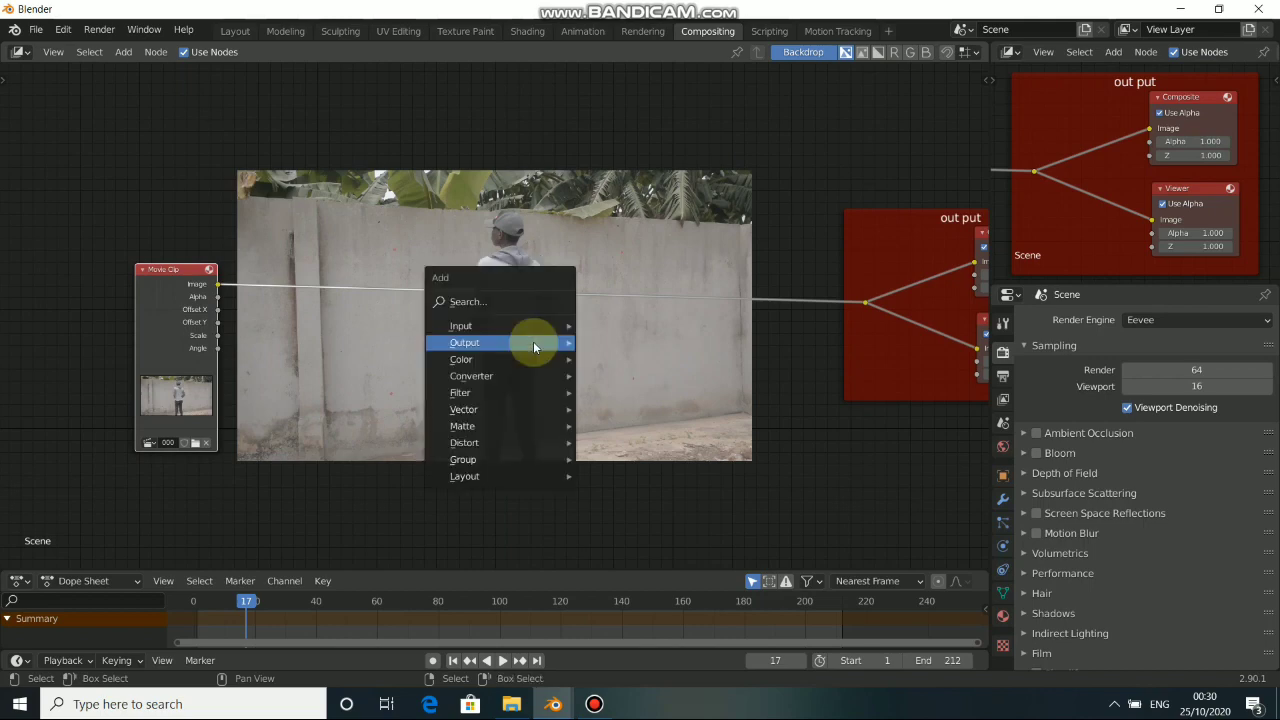
mouse_move(476, 443)
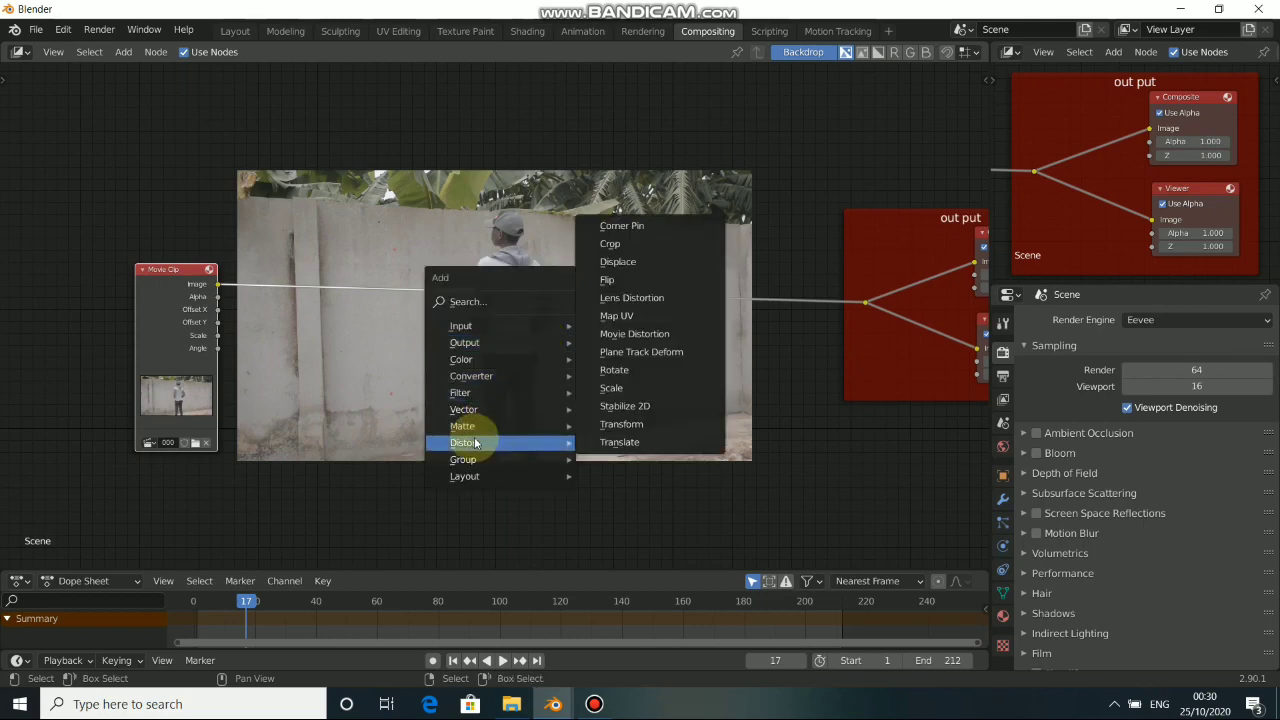
left_click(655, 354)
left_click(535, 366)
left_click_drag(588, 378, 560, 385)
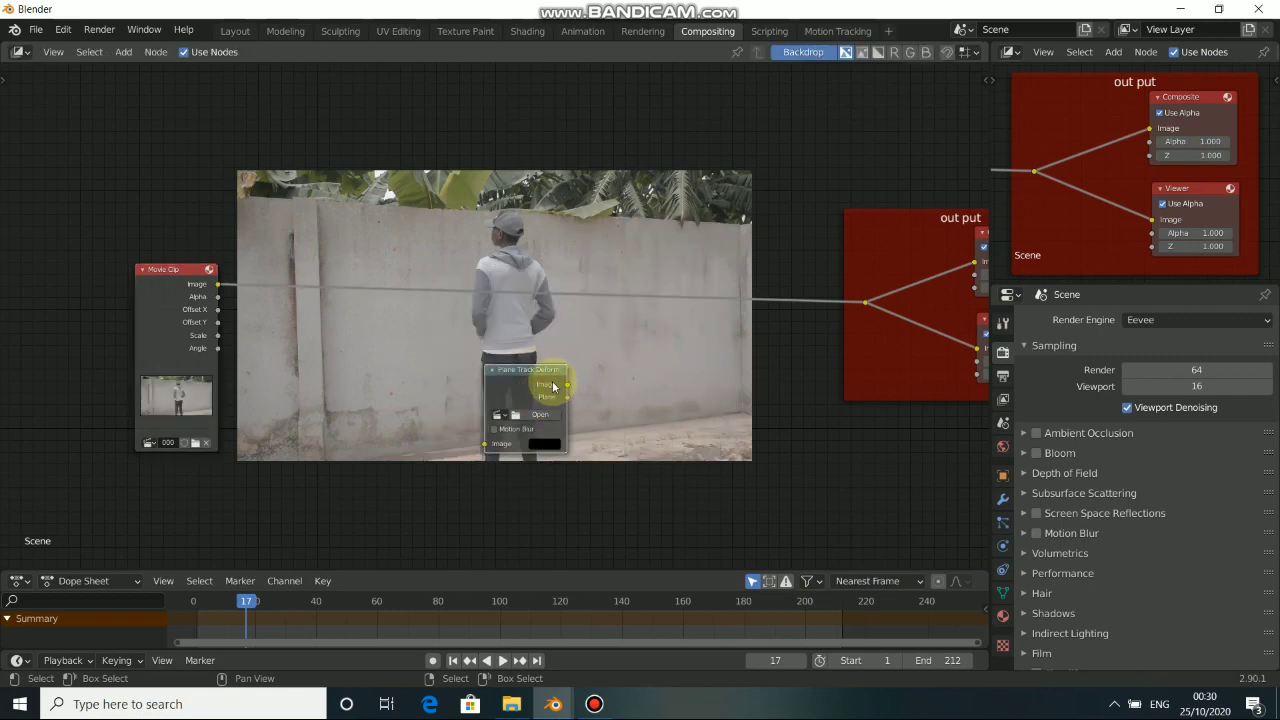
left_click(498, 415)
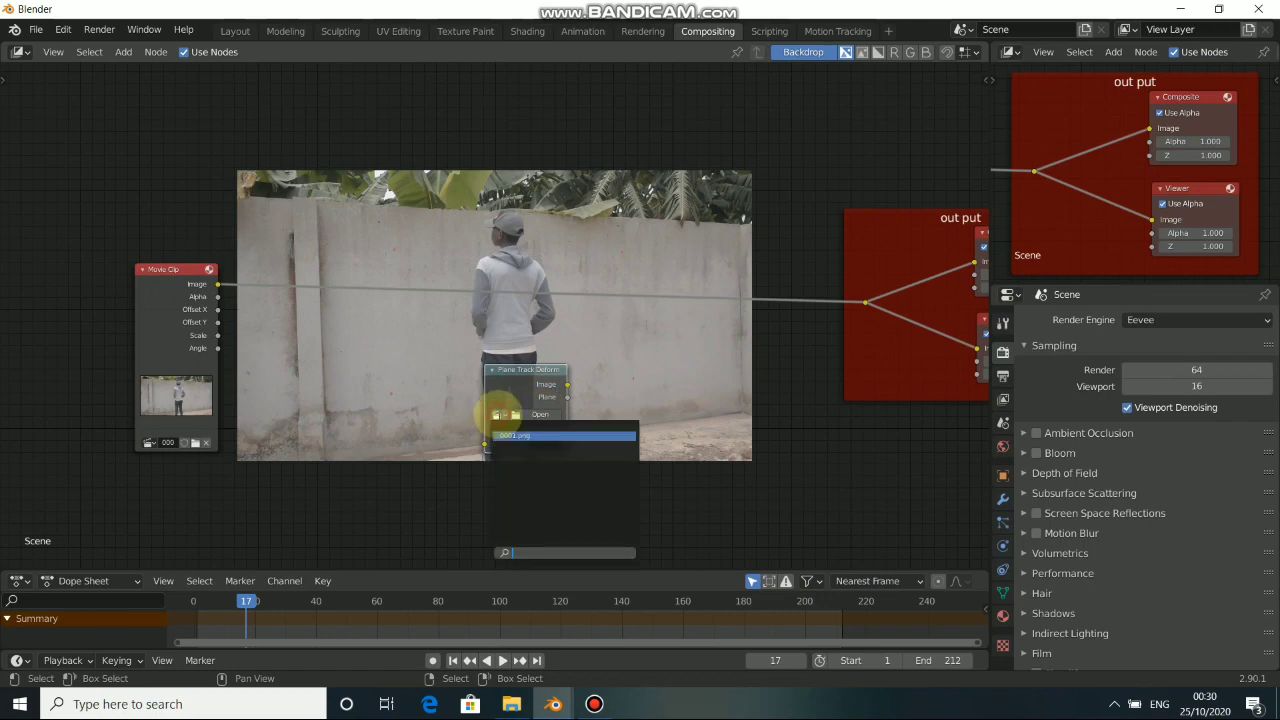
left_click(515, 437)
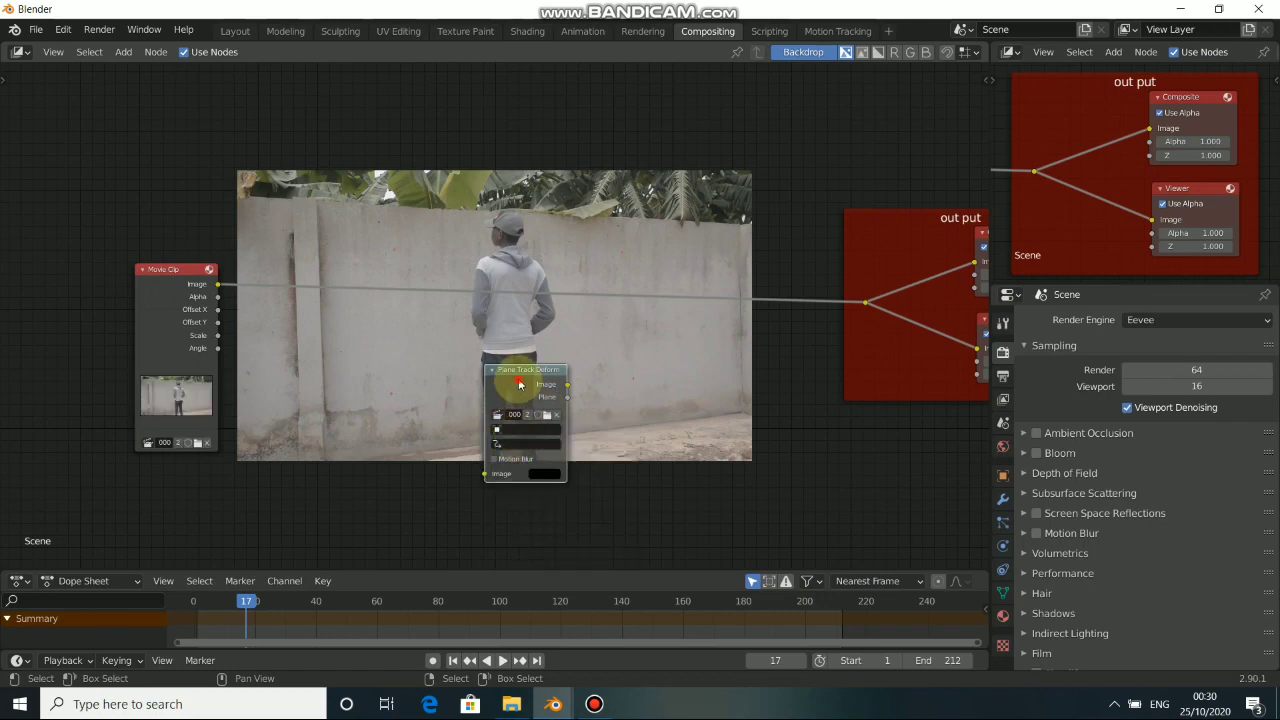
Step: Set the Plane Track Deform node's object to Camera and its track to Plane Track, and shift the node lower
left_click_drag(523, 380, 500, 379)
left_click(491, 428)
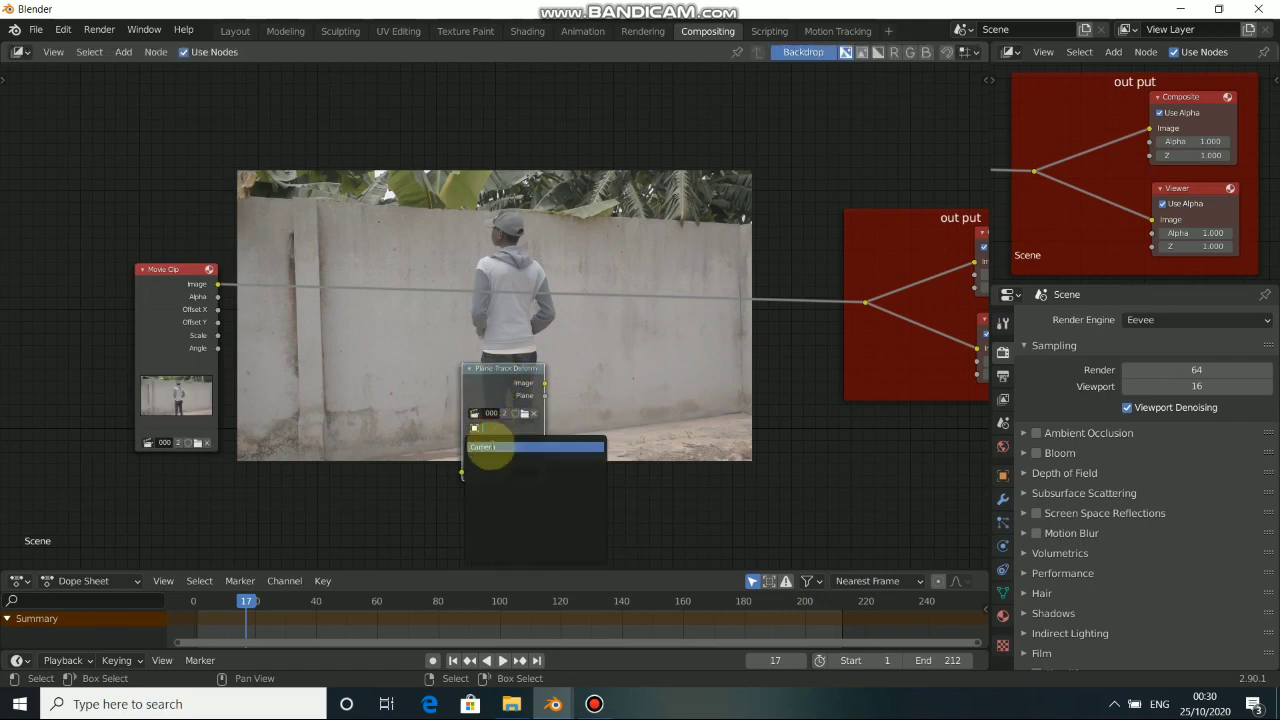
left_click(493, 440)
left_click(497, 440)
left_click(497, 455)
left_click_drag(513, 387, 499, 405)
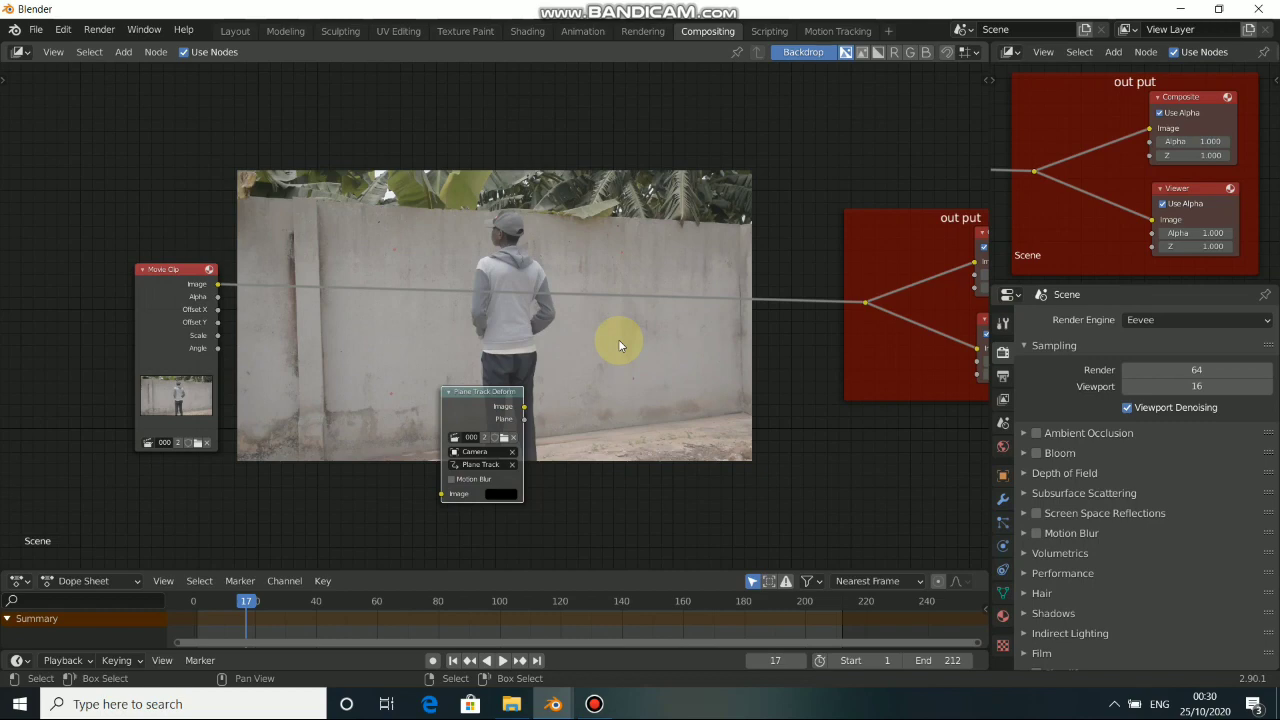
Step: Insert a Mix colour node into the link between the Movie Clip node and the output frame
key("shift+a")
mouse_move(620, 341)
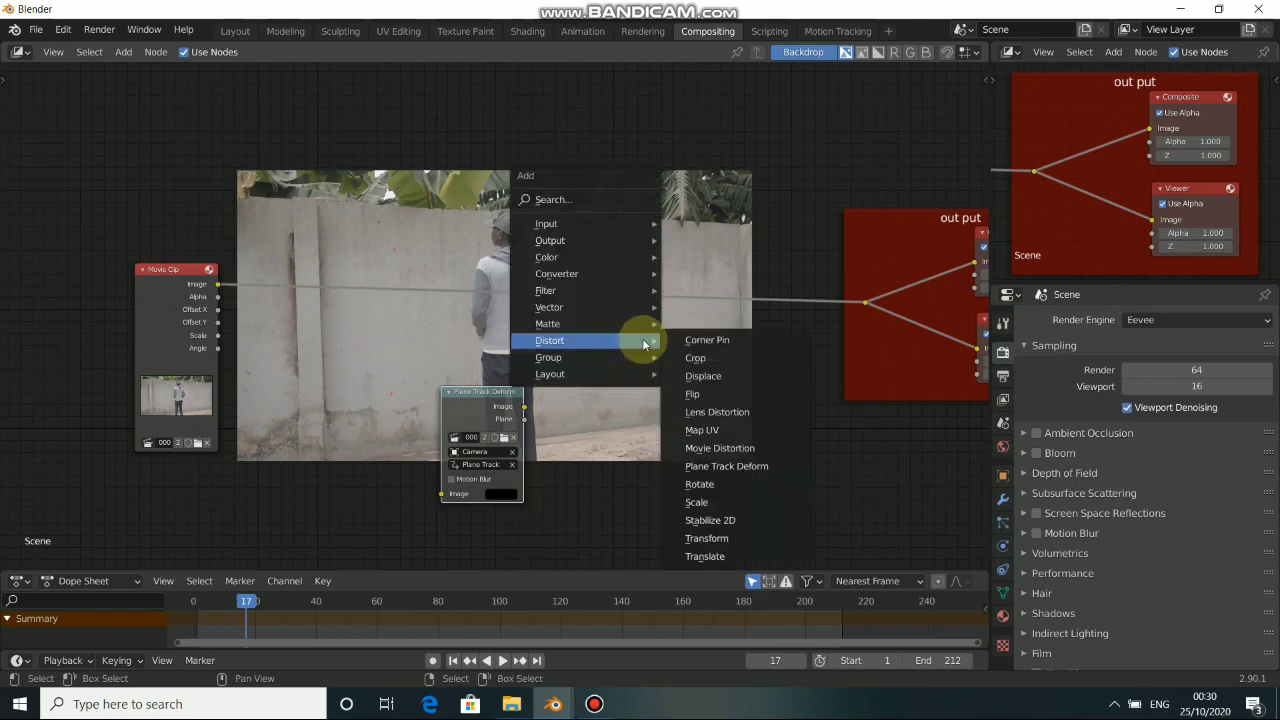
mouse_move(586, 257)
left_click(720, 378)
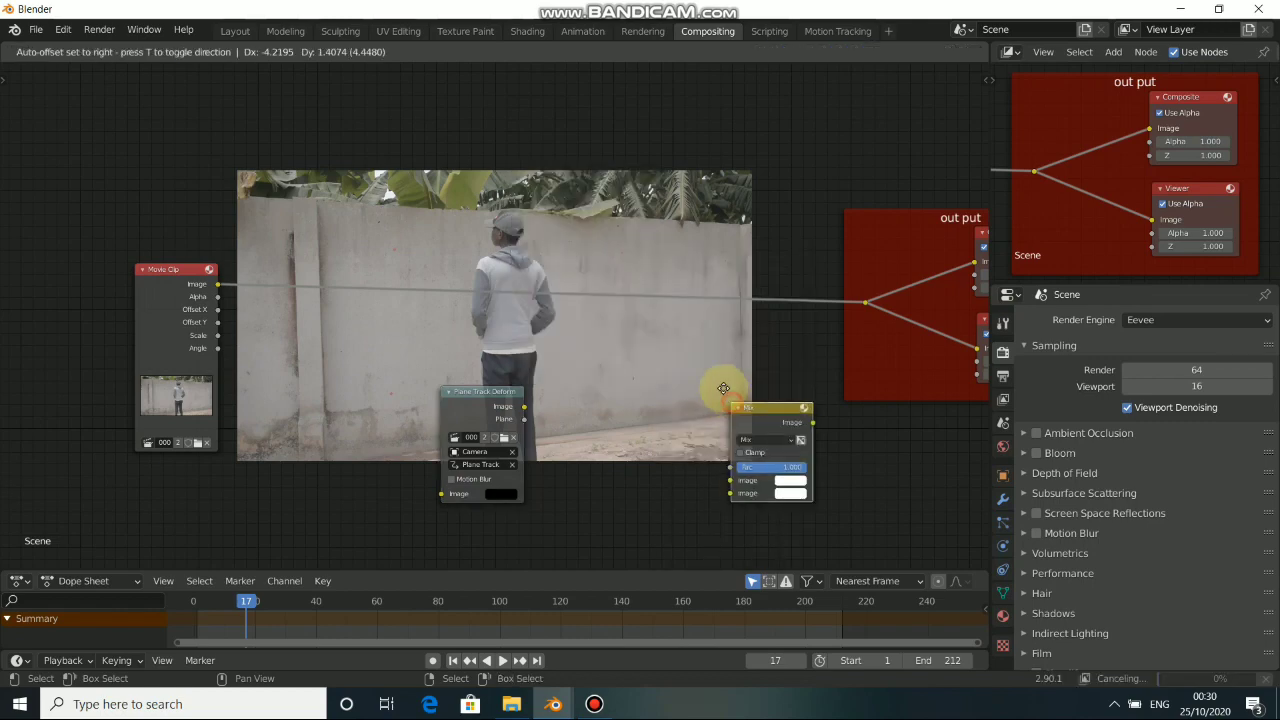
left_click(670, 282)
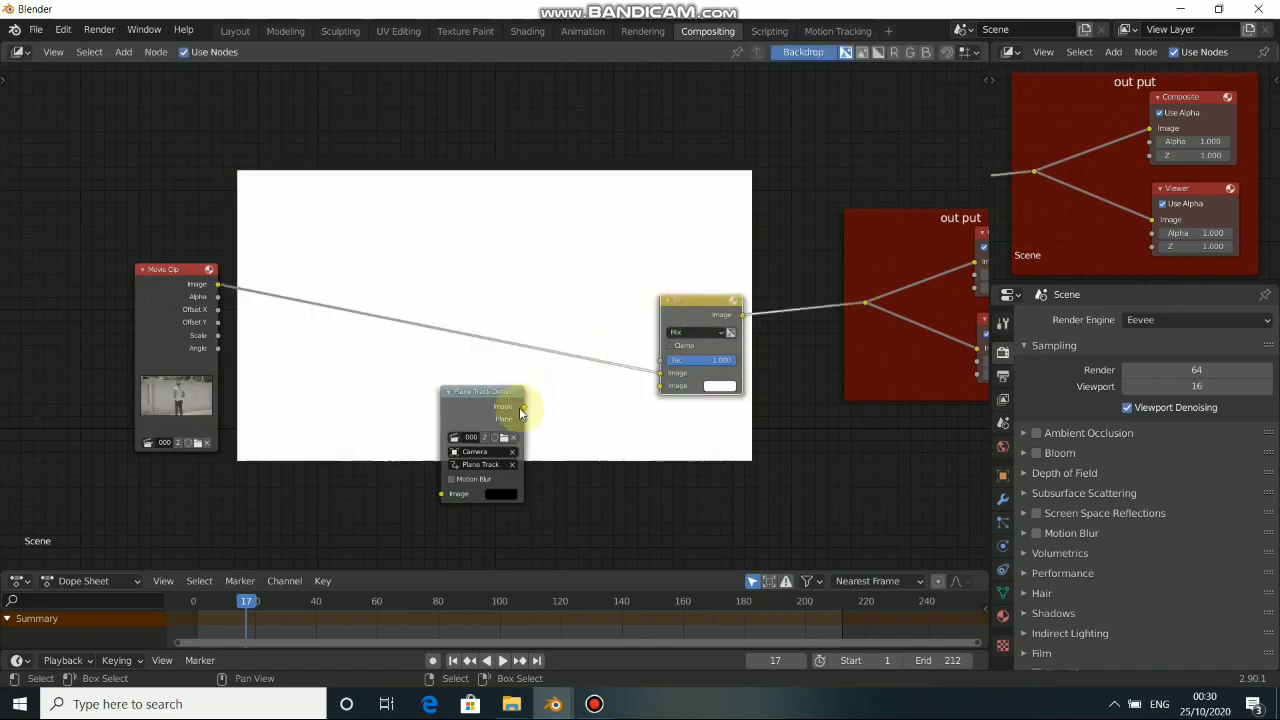
Step: Connect the Plane Track Deform image to the Mix node's second image input and set the blending mode to Add
left_click_drag(526, 409, 660, 385)
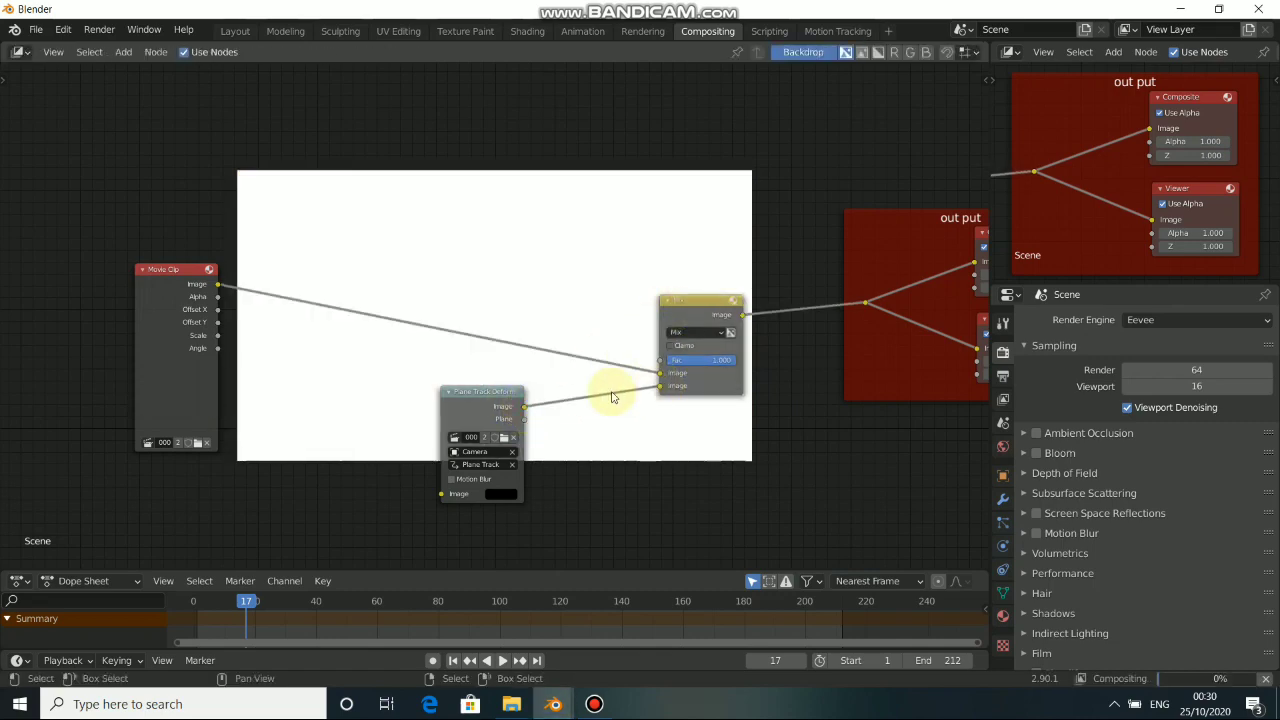
left_click_drag(512, 395, 521, 411)
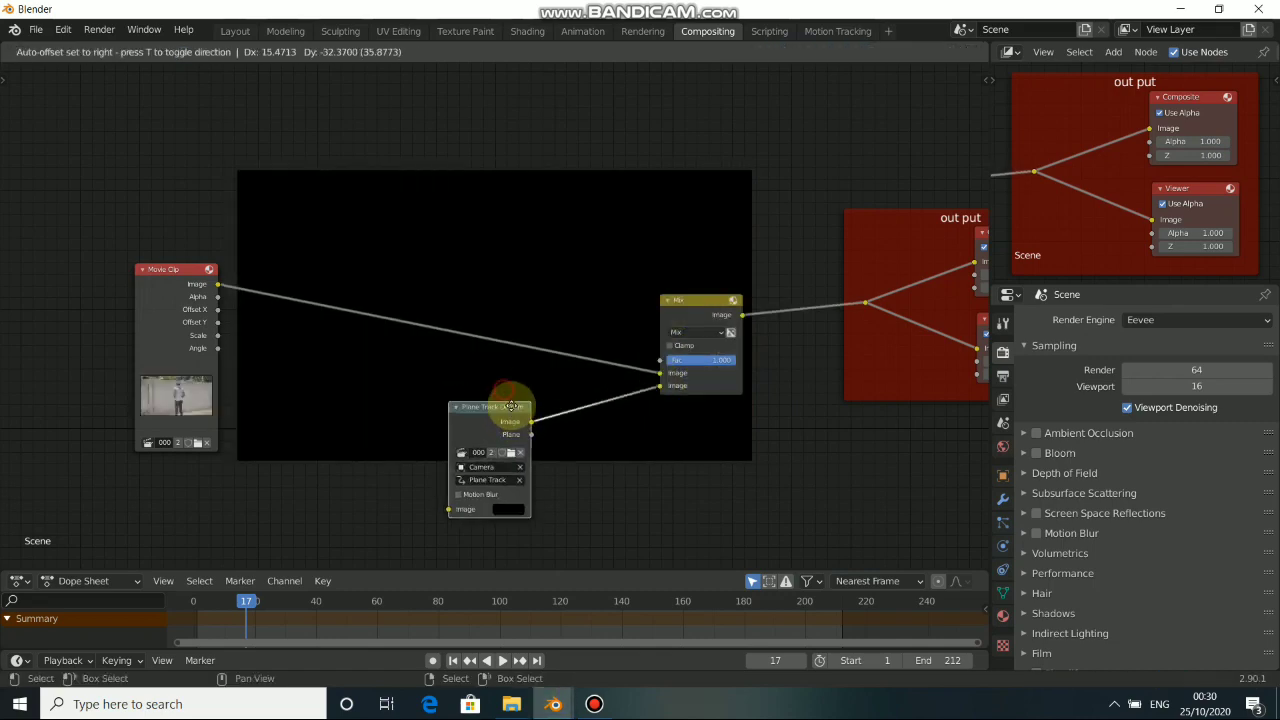
left_click_drag(171, 337, 179, 357)
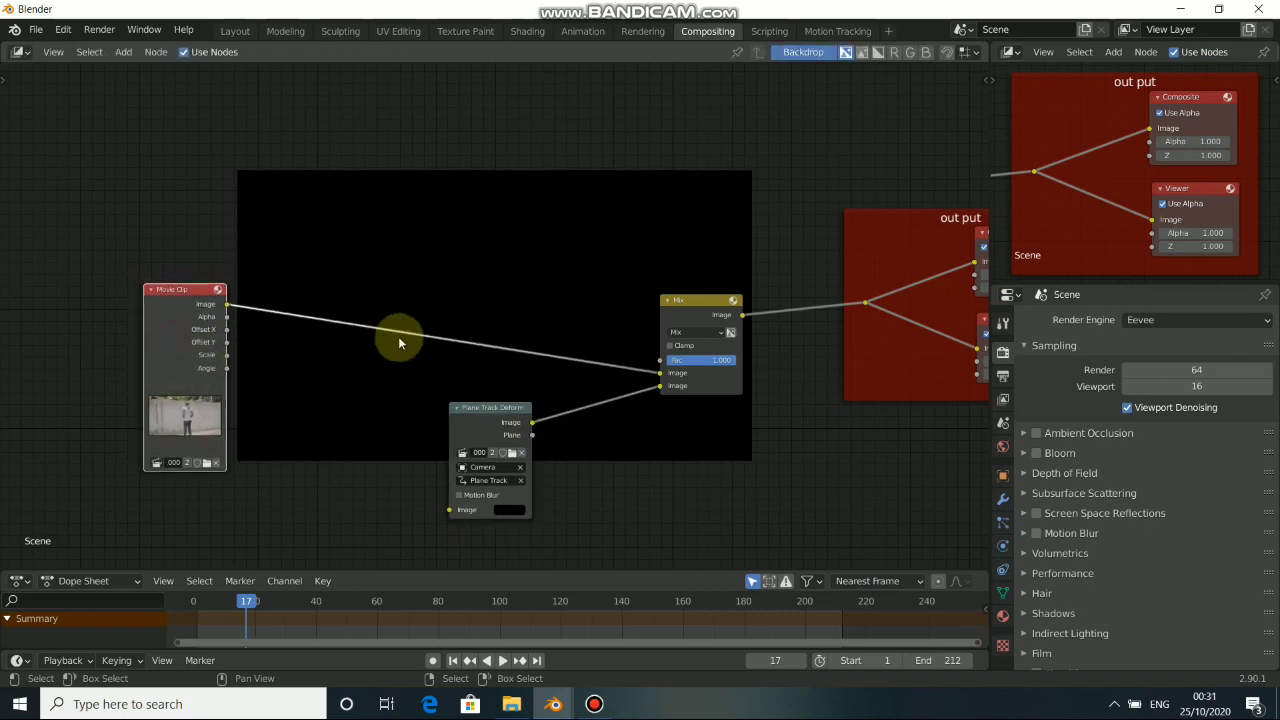
left_click(674, 335)
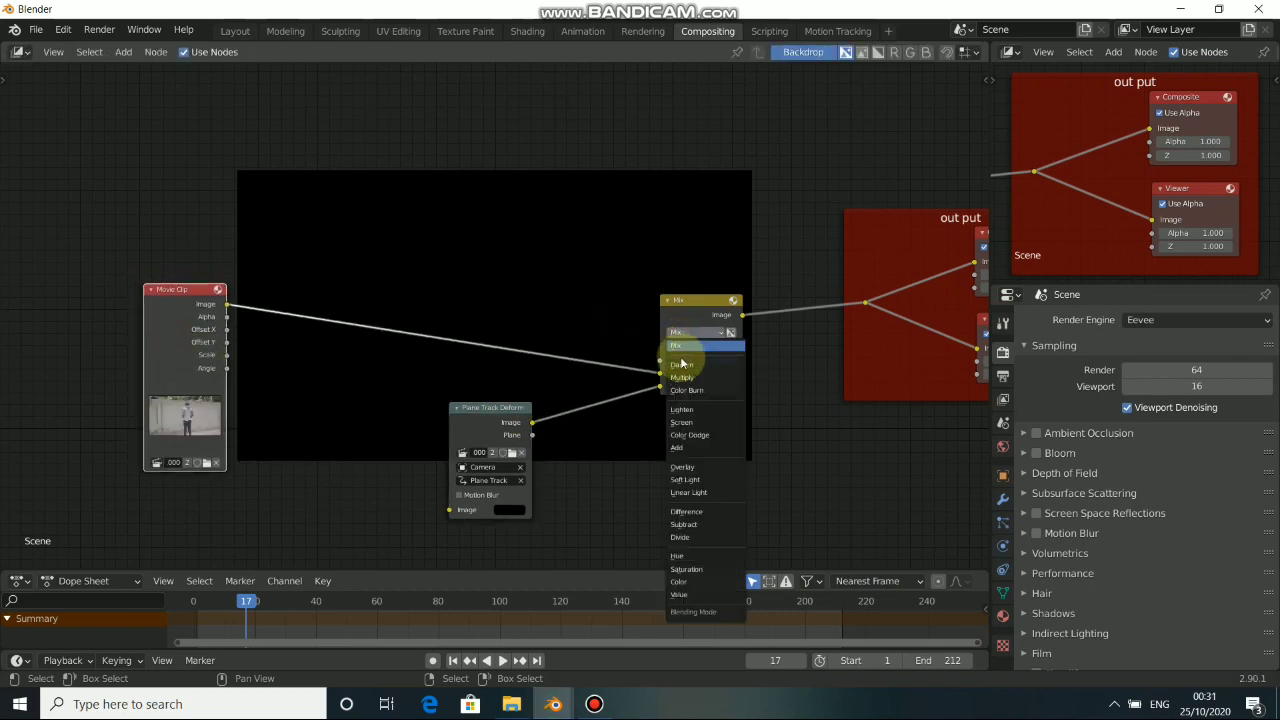
left_click(690, 446)
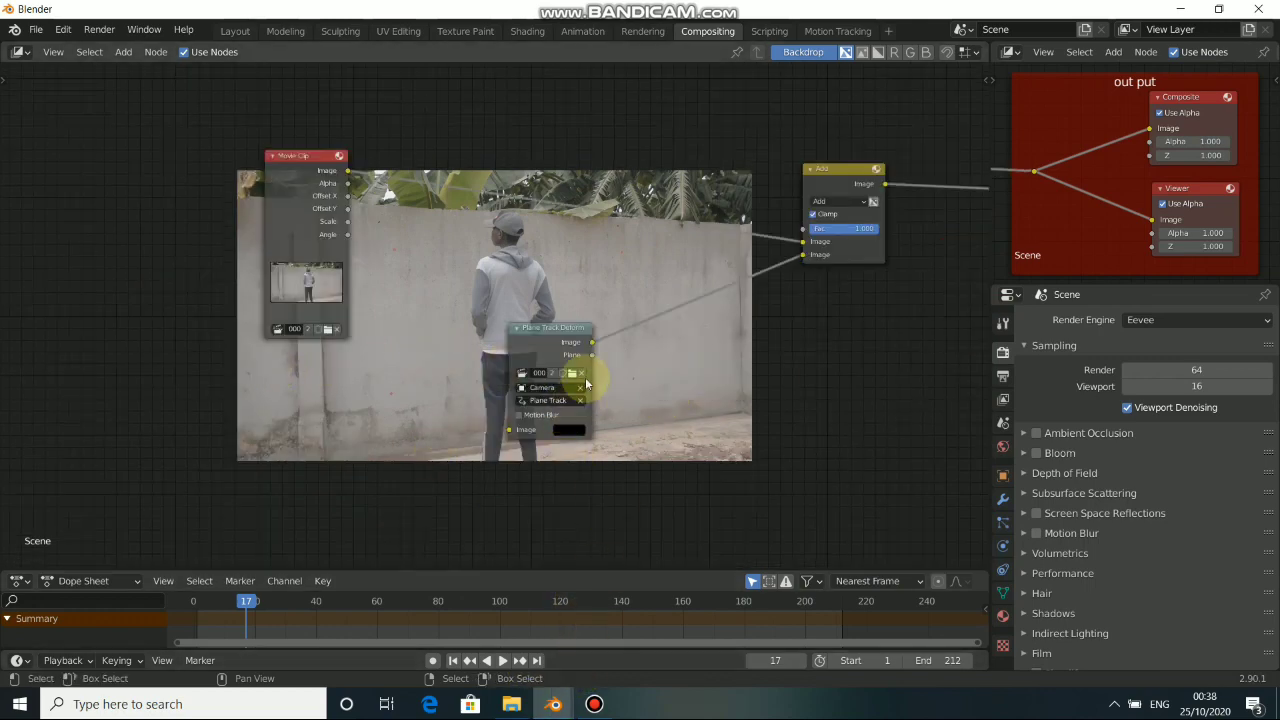
Step: Brighten the Plane Track Deform node's image colour to a light grey with a value of about 0.77
left_click_drag(545, 338, 542, 332)
left_click_drag(836, 182, 816, 181)
mouse_move(568, 346)
left_mouse_down()
mouse_move(551, 320)
mouse_move(572, 340)
left_mouse_up()
left_click(575, 431)
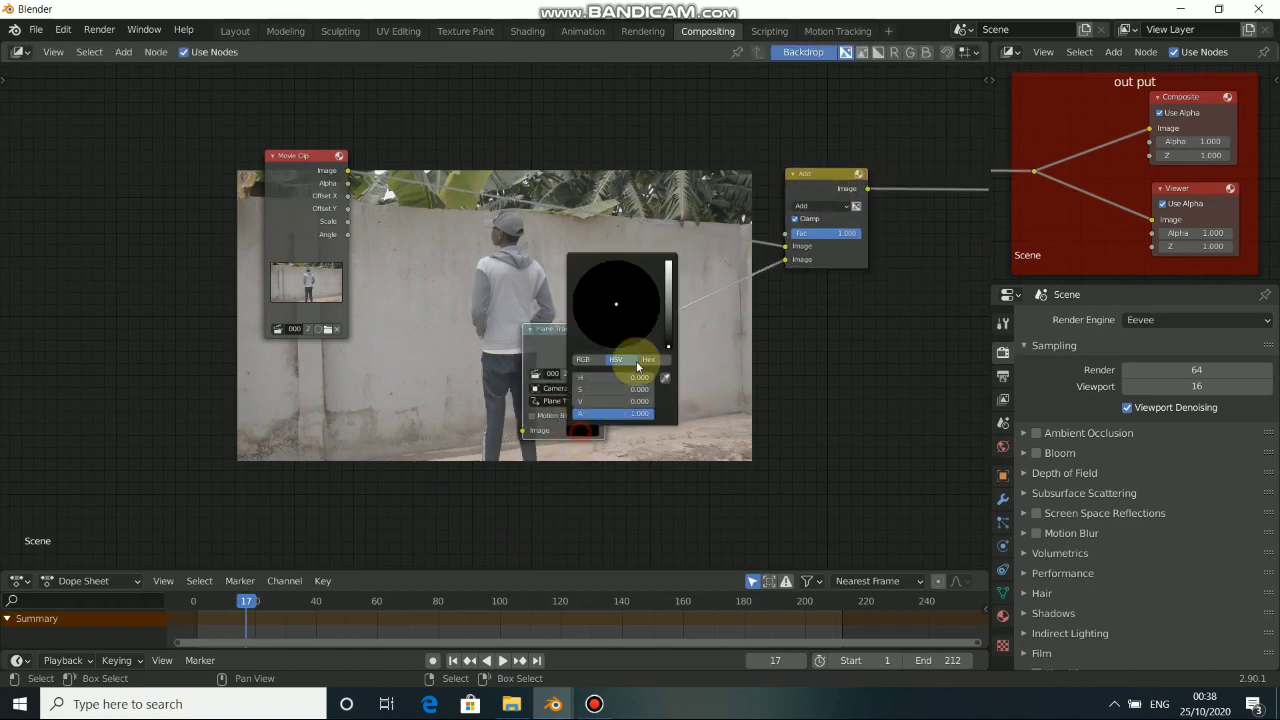
left_click_drag(671, 333, 672, 284)
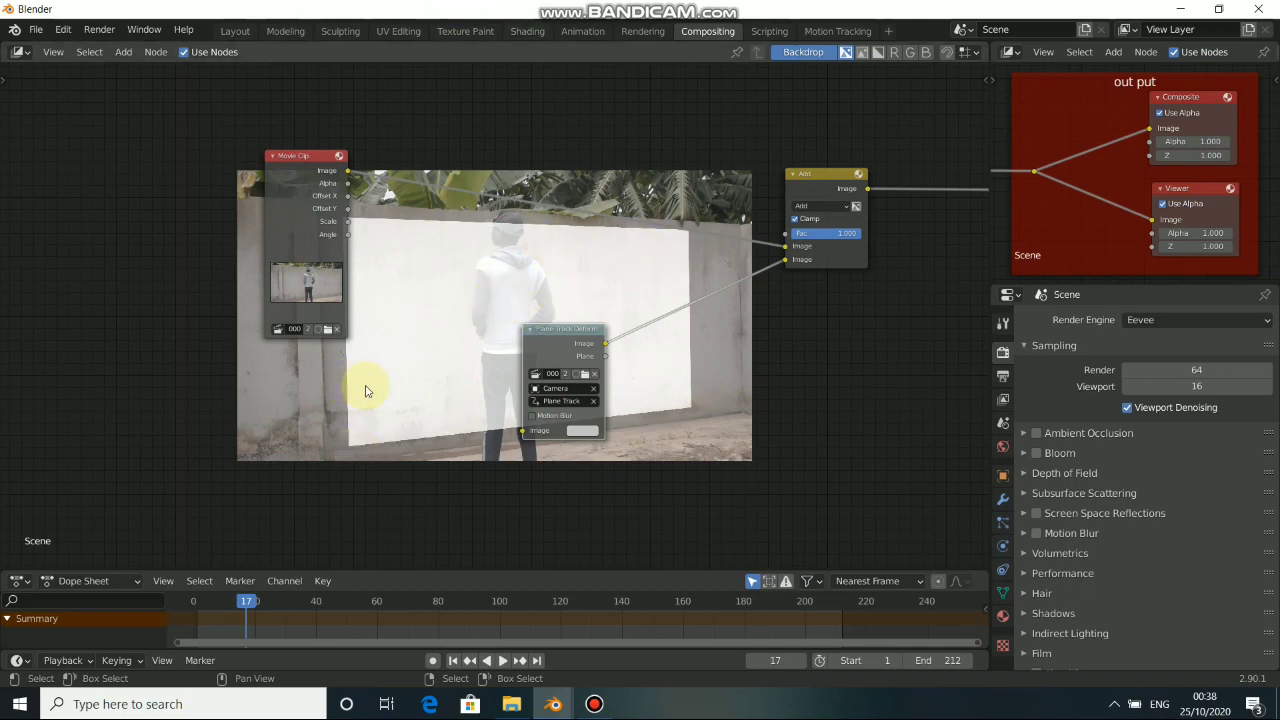
left_click(594, 704)
left_click(594, 704)
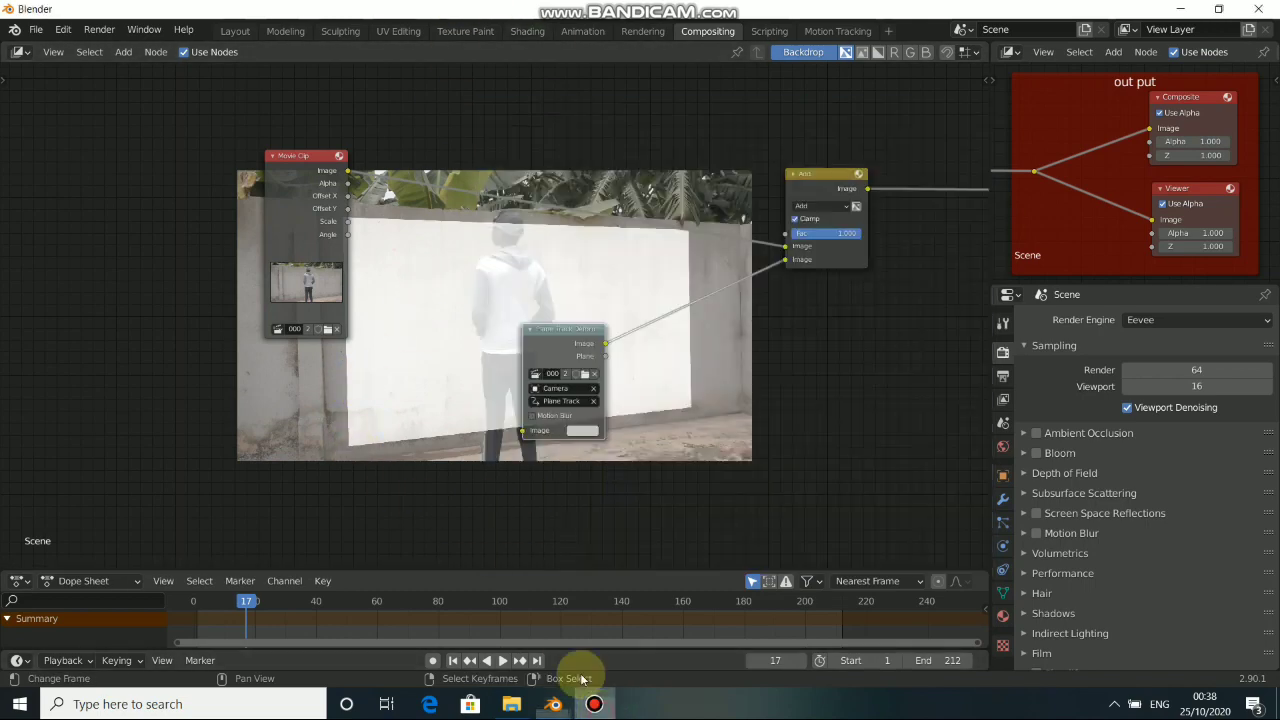
Step: Add an Image node below the Movie Clip node and link it to the Plane Track Deform node's image input
key("shift+a")
mouse_move(377, 417)
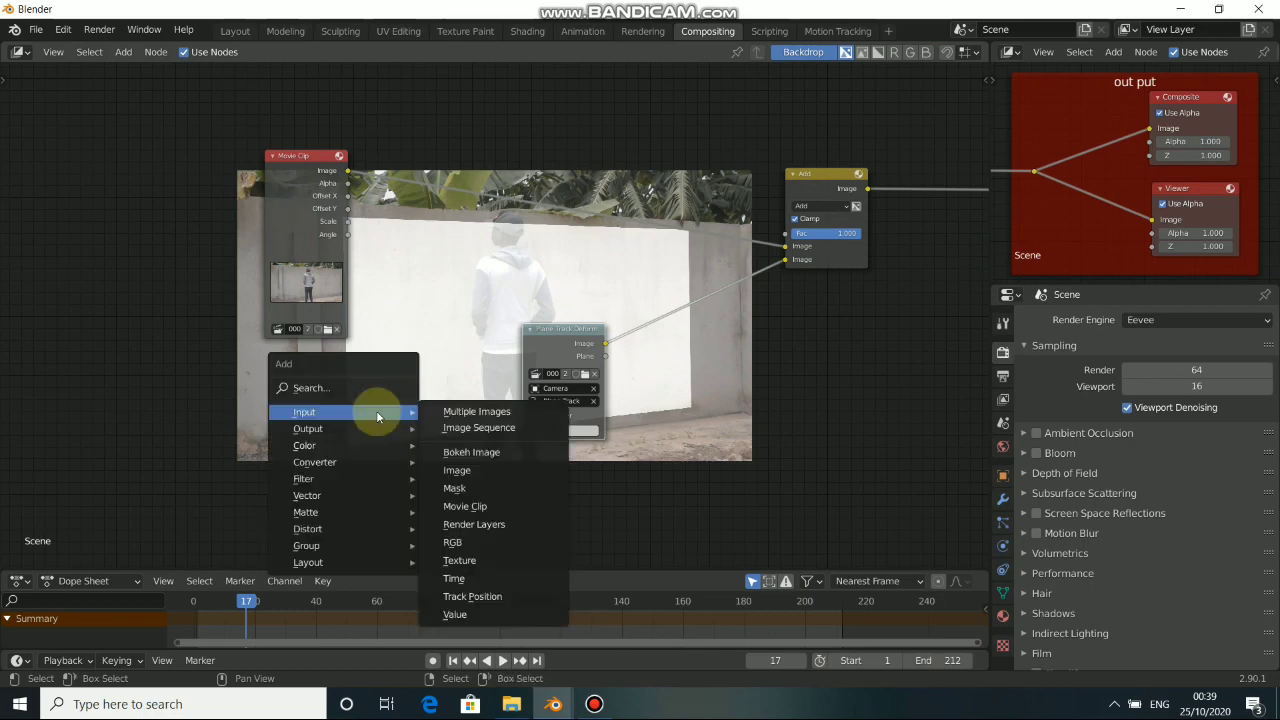
left_click(455, 470)
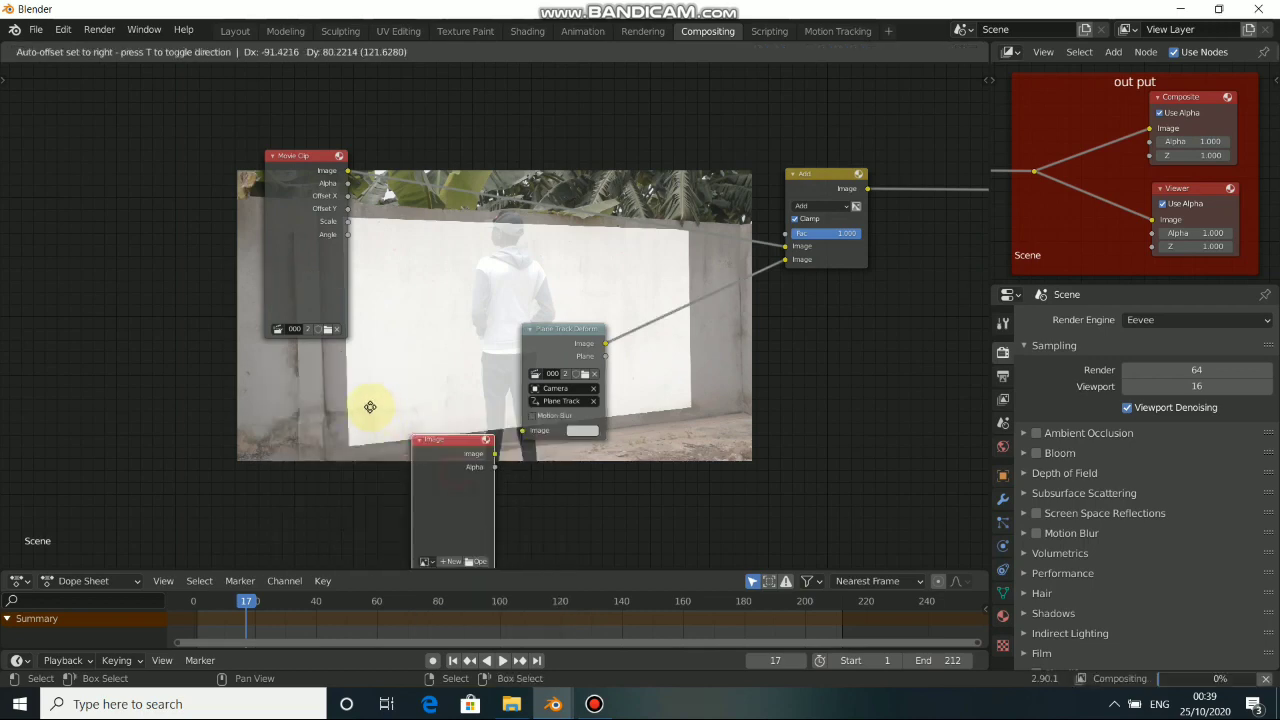
left_click(296, 382)
left_click_drag(381, 405, 523, 429)
left_click_drag(548, 345, 594, 341)
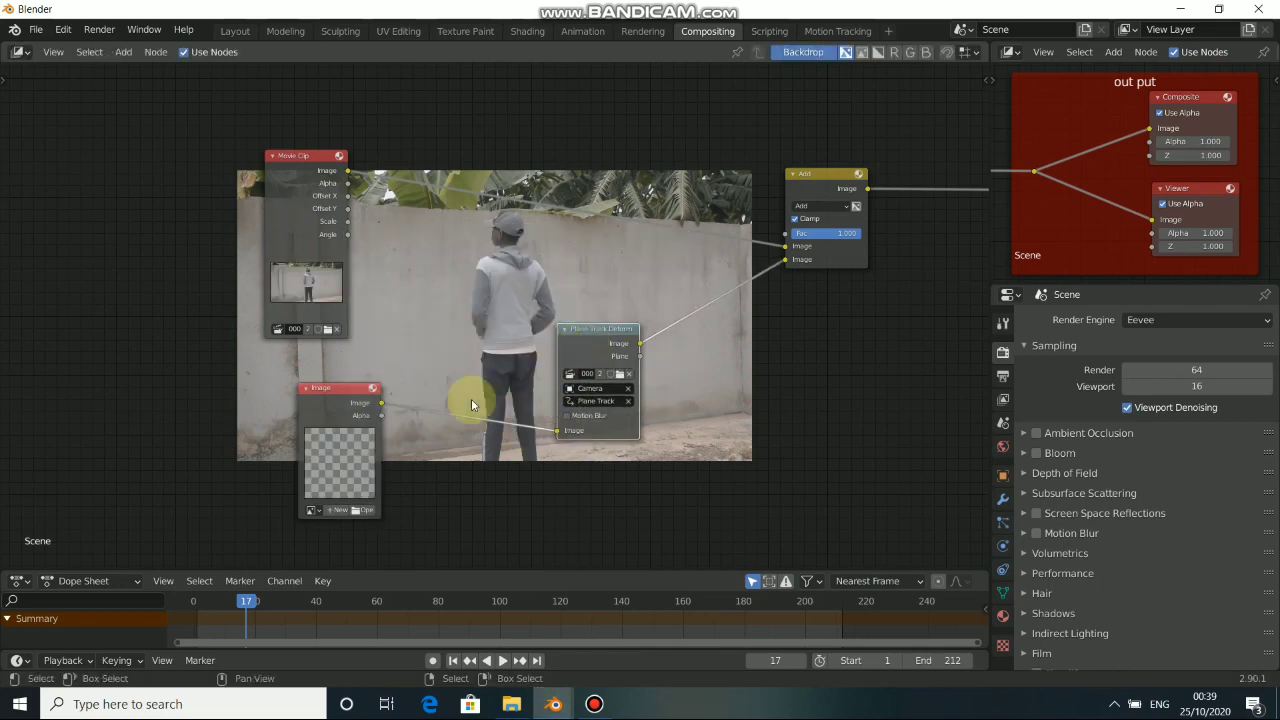
Step: Load the PicsArt painting picture into the Image node and spread it apart from the Plane Track Deform node
left_click(365, 512)
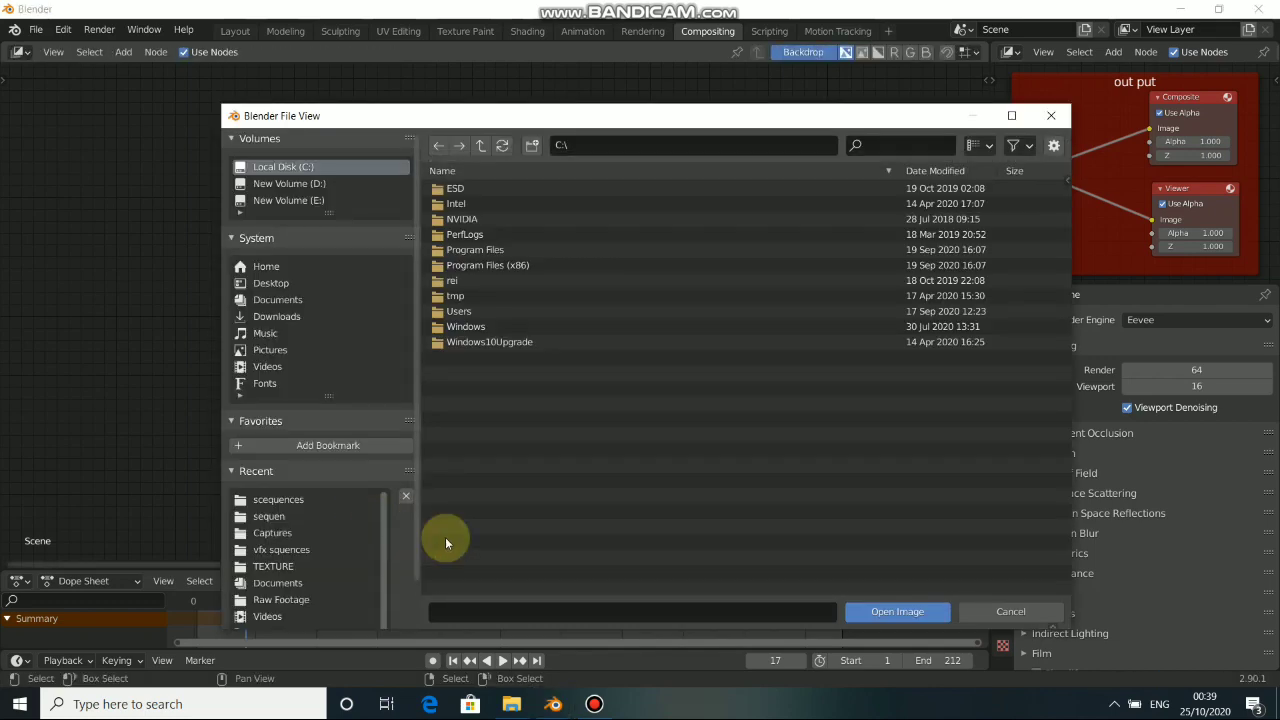
left_click(511, 704)
left_click_drag(709, 477, 723, 586)
left_click(873, 617)
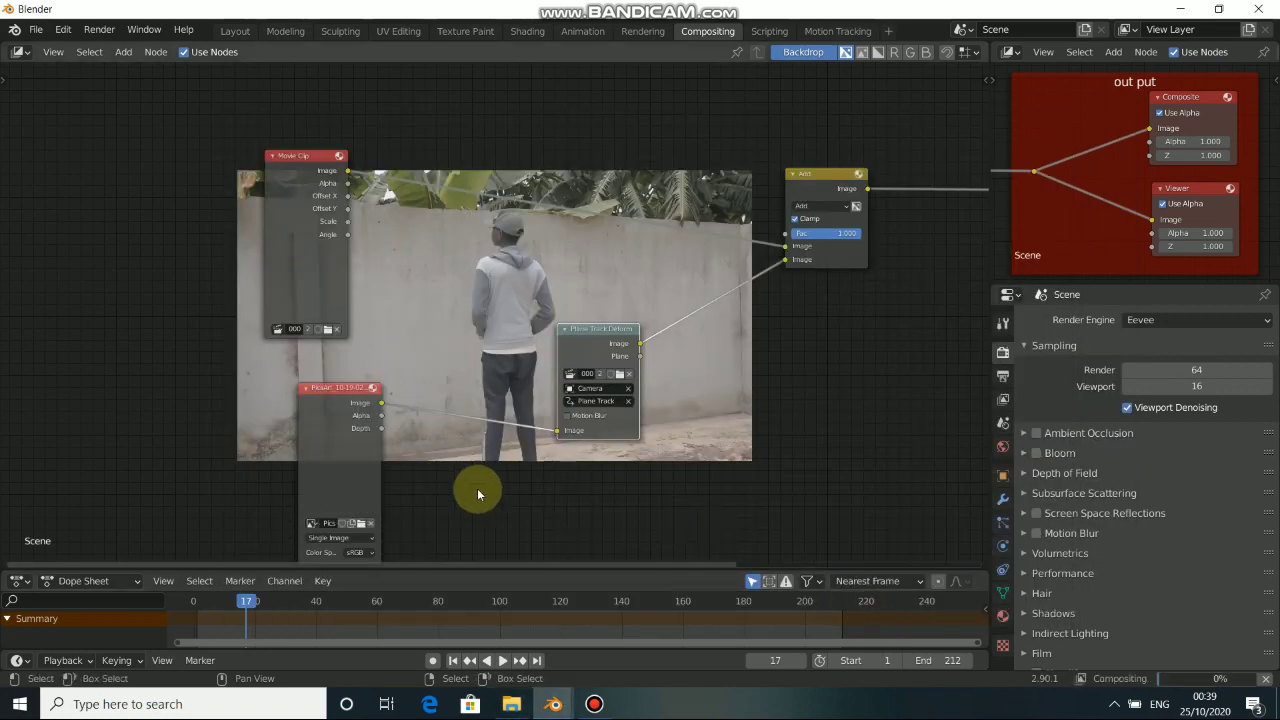
left_click_drag(347, 430, 306, 425)
left_click_drag(587, 348, 594, 336)
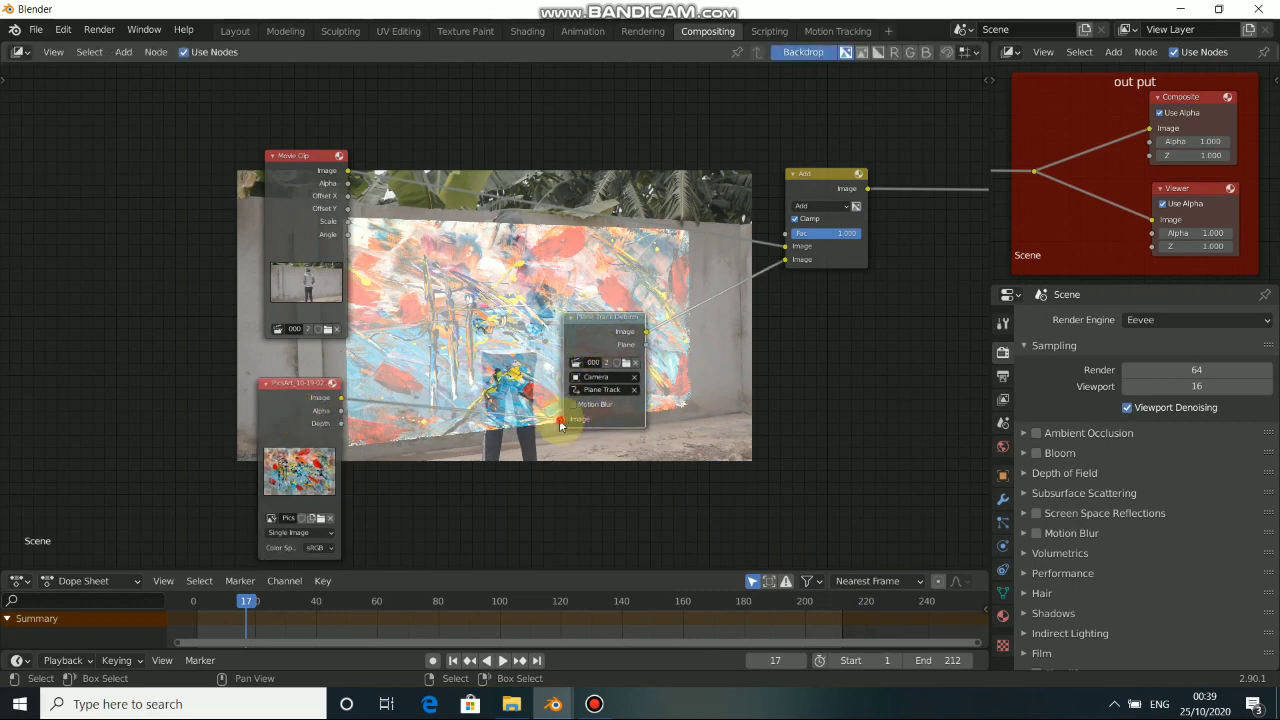
Step: Unlink the picture from Plane Track Deform to darken that node's image colour to black, and link the picture again
left_click_drag(560, 422, 595, 424)
left_click(614, 420)
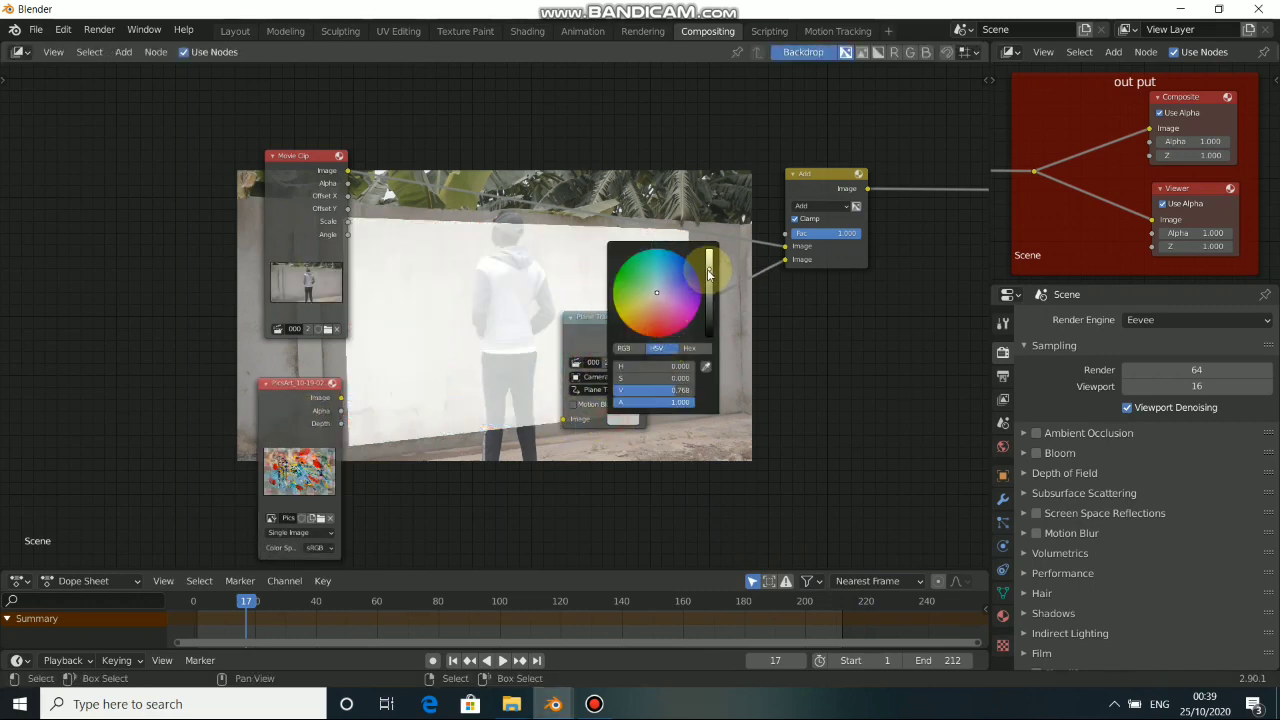
left_click_drag(708, 272, 709, 336)
left_click_drag(341, 397, 564, 419)
Step: Try Mix as the Add node's blending mode and settle on Overlay
middle_click_drag(797, 306, 660, 359)
left_click(687, 232)
left_click_drag(688, 238, 689, 236)
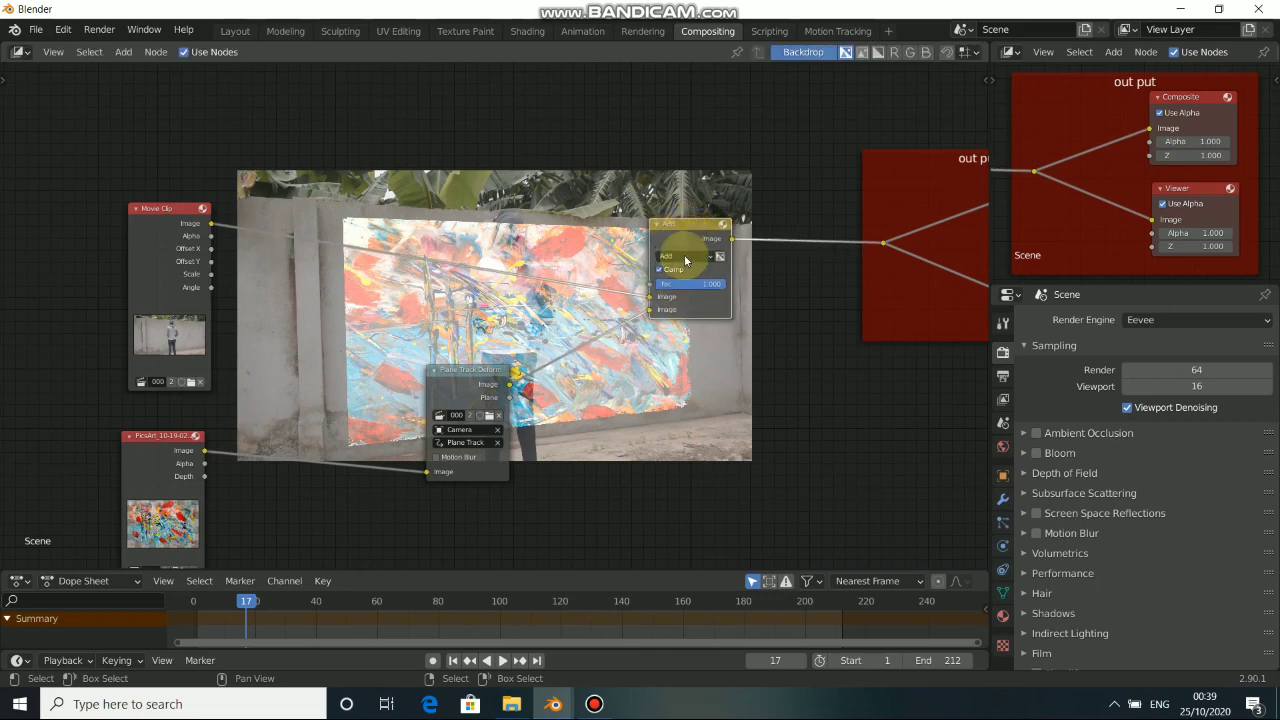
left_click(685, 257)
left_click(684, 249)
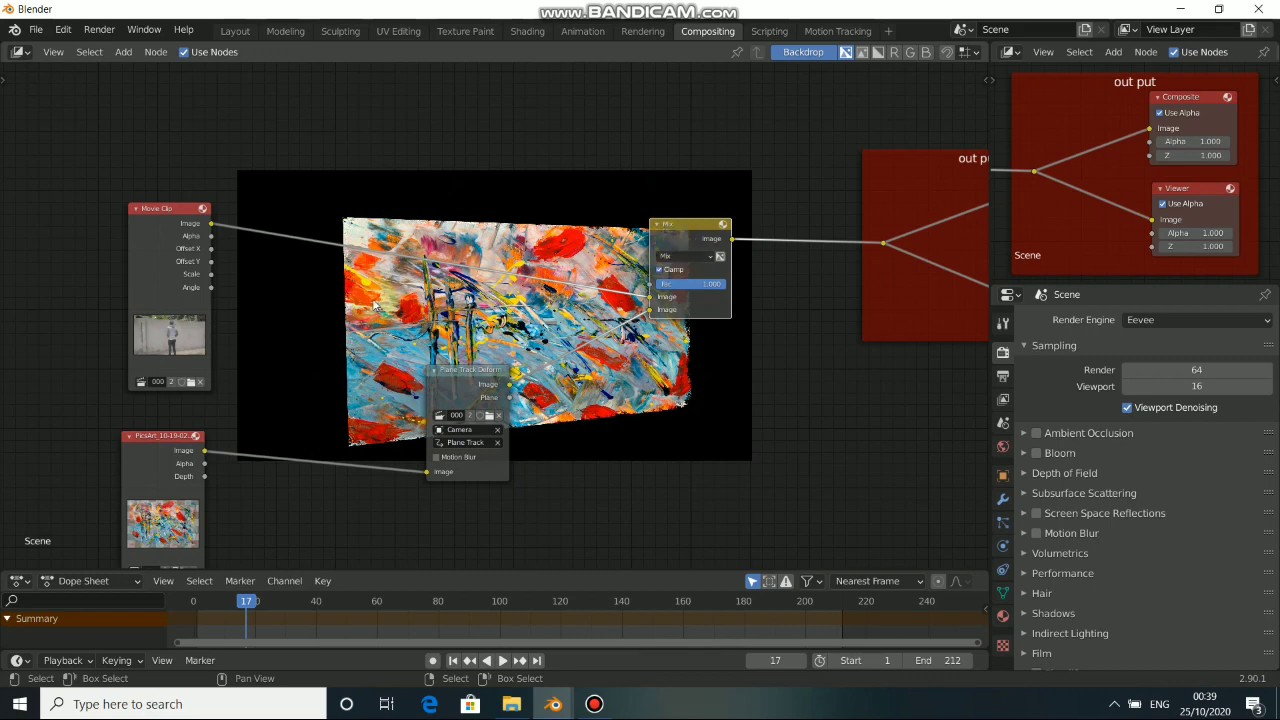
left_click(686, 257)
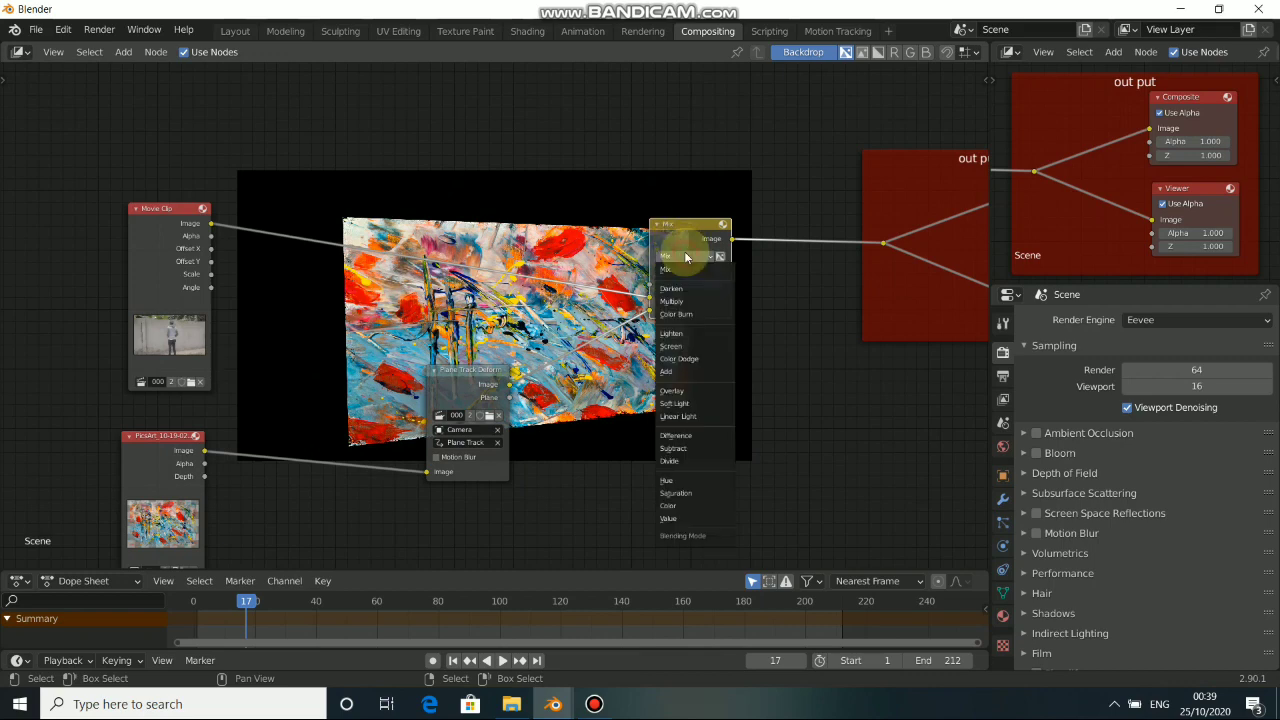
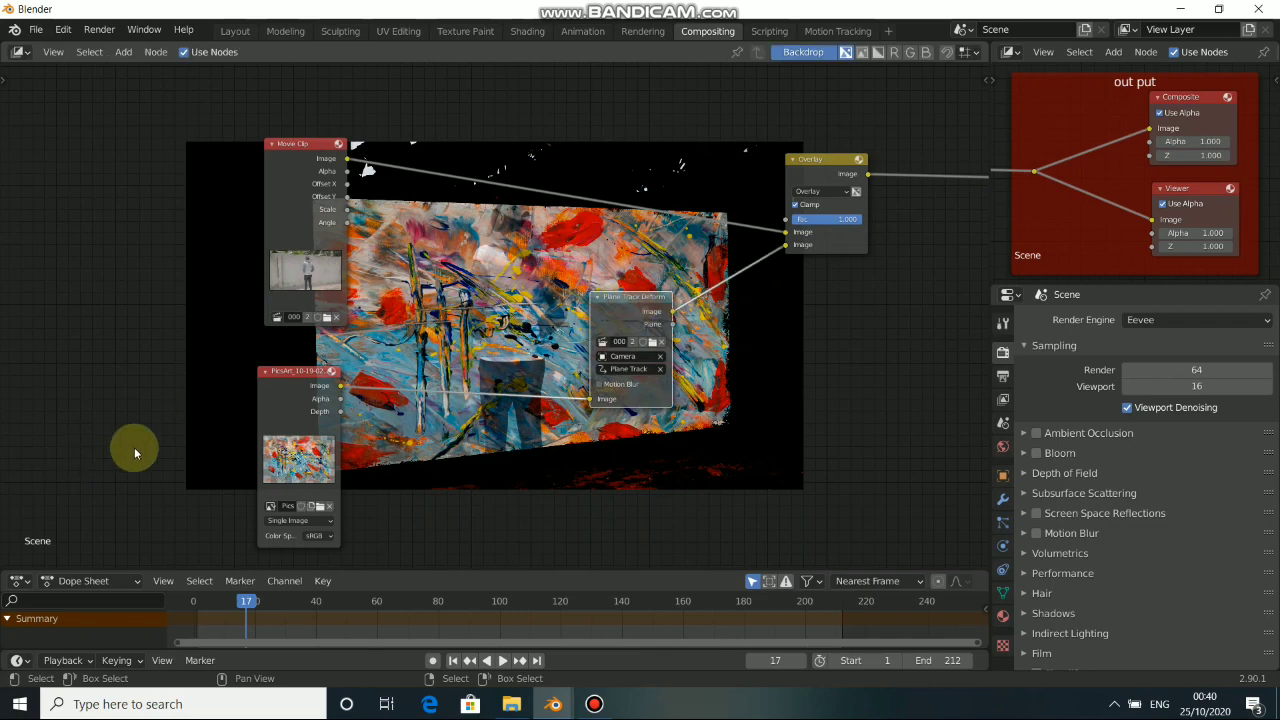
Step: Move the Plane Track Deform node closer to the picture node and add a Separate RGBA node above it
left_click_drag(558, 344, 418, 380, "alt")
middle_click_drag(483, 169, 509, 249)
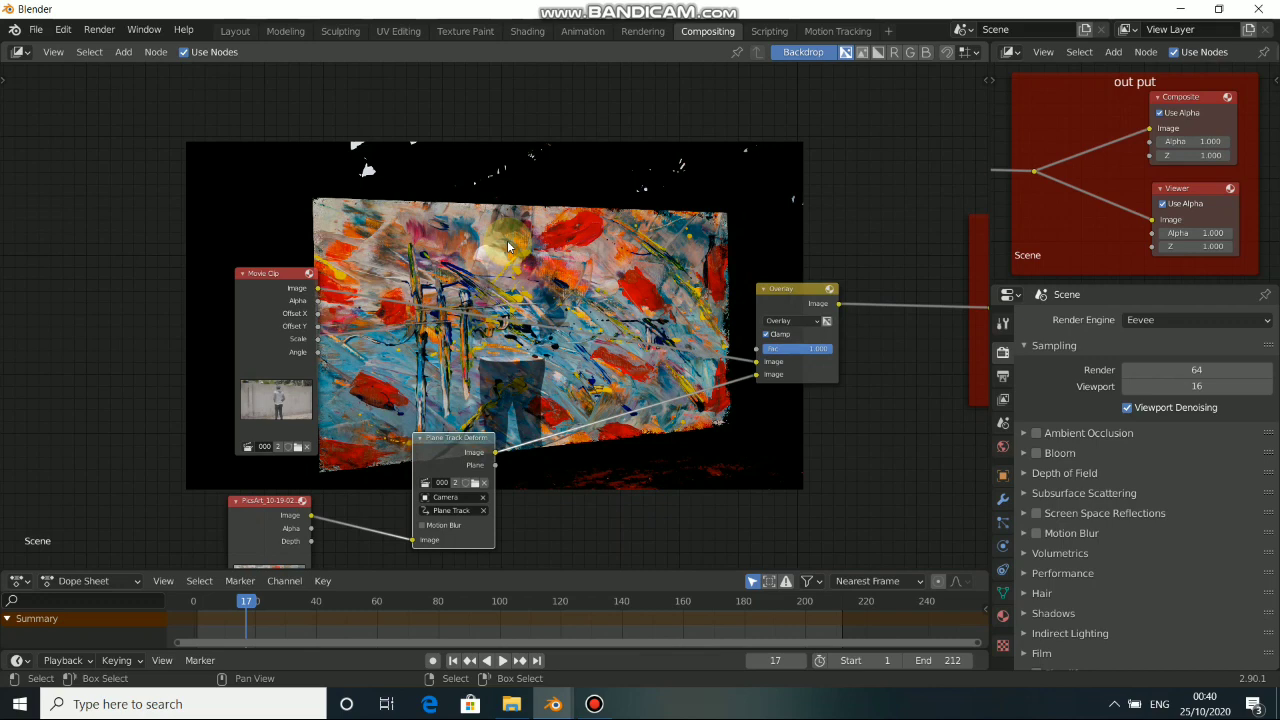
key("shift+a")
mouse_move(471, 331)
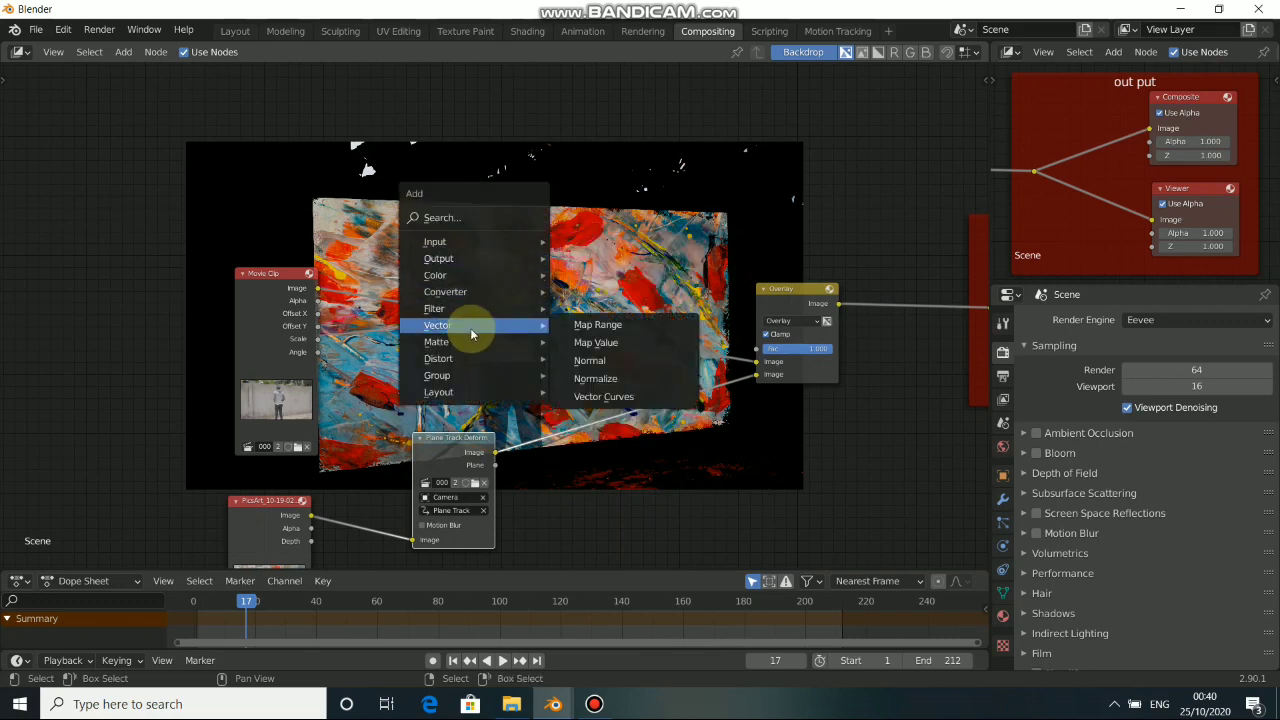
mouse_move(462, 292)
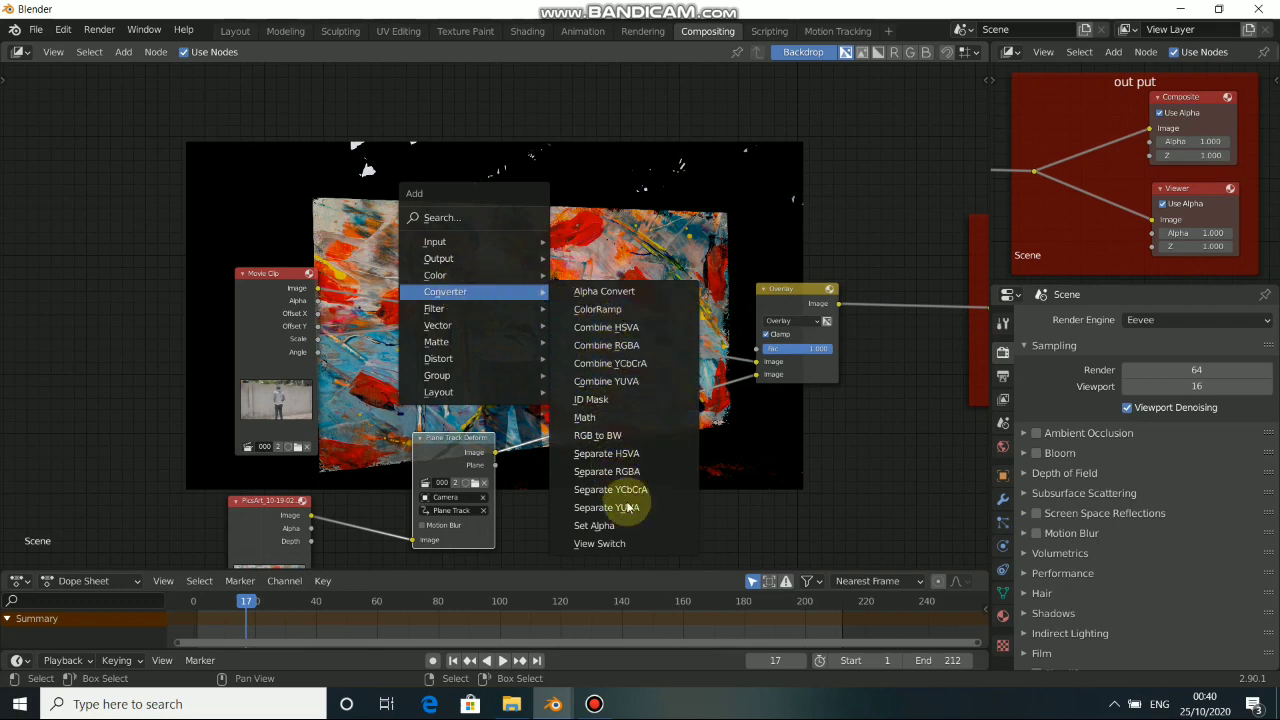
left_click(618, 472)
left_click(472, 205)
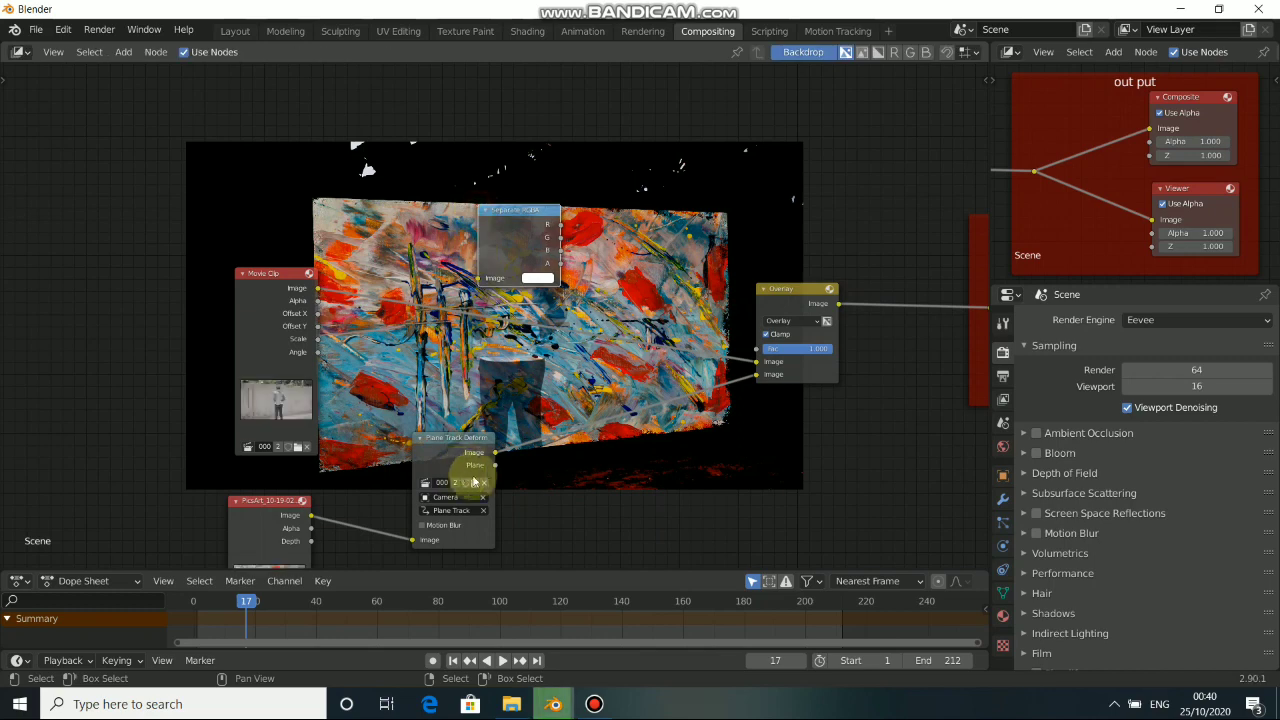
Step: Feed the Plane Track Deform image into the Separate RGBA node and preview that node's output in the Viewer
left_click_drag(494, 455, 477, 285)
left_click_drag(508, 243, 532, 253)
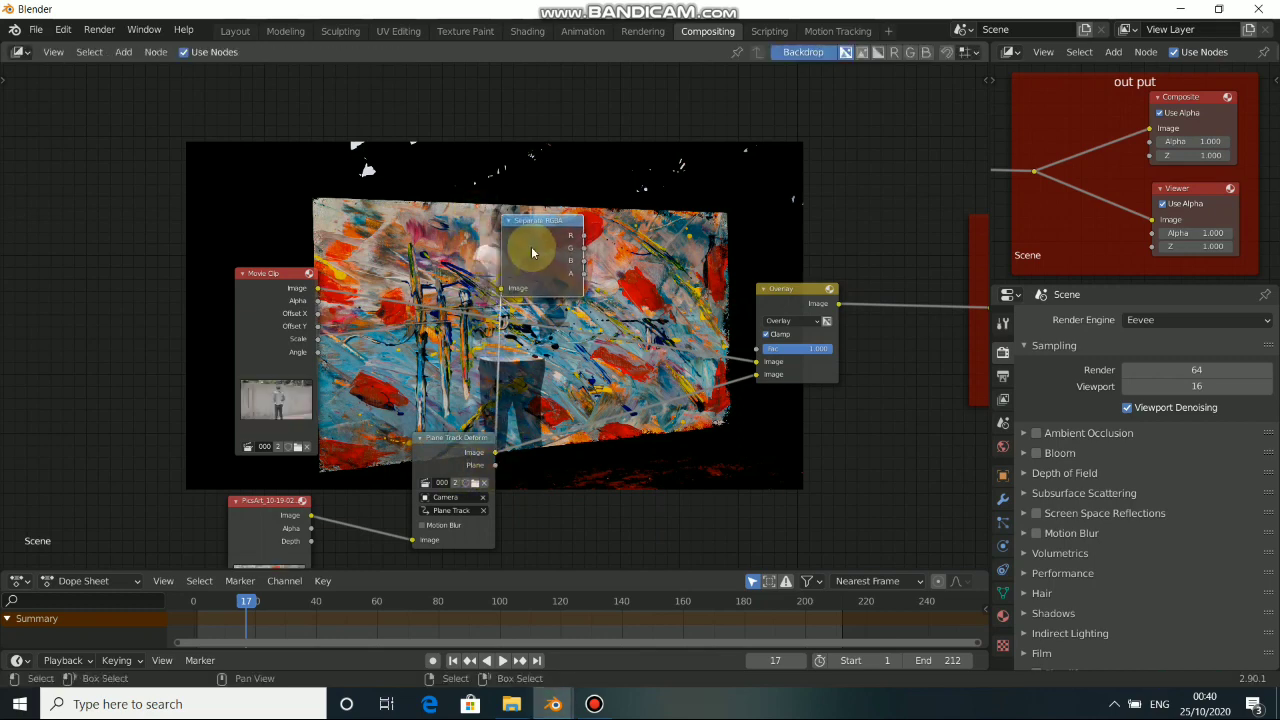
left_click(532, 253, "ctrl+shift")
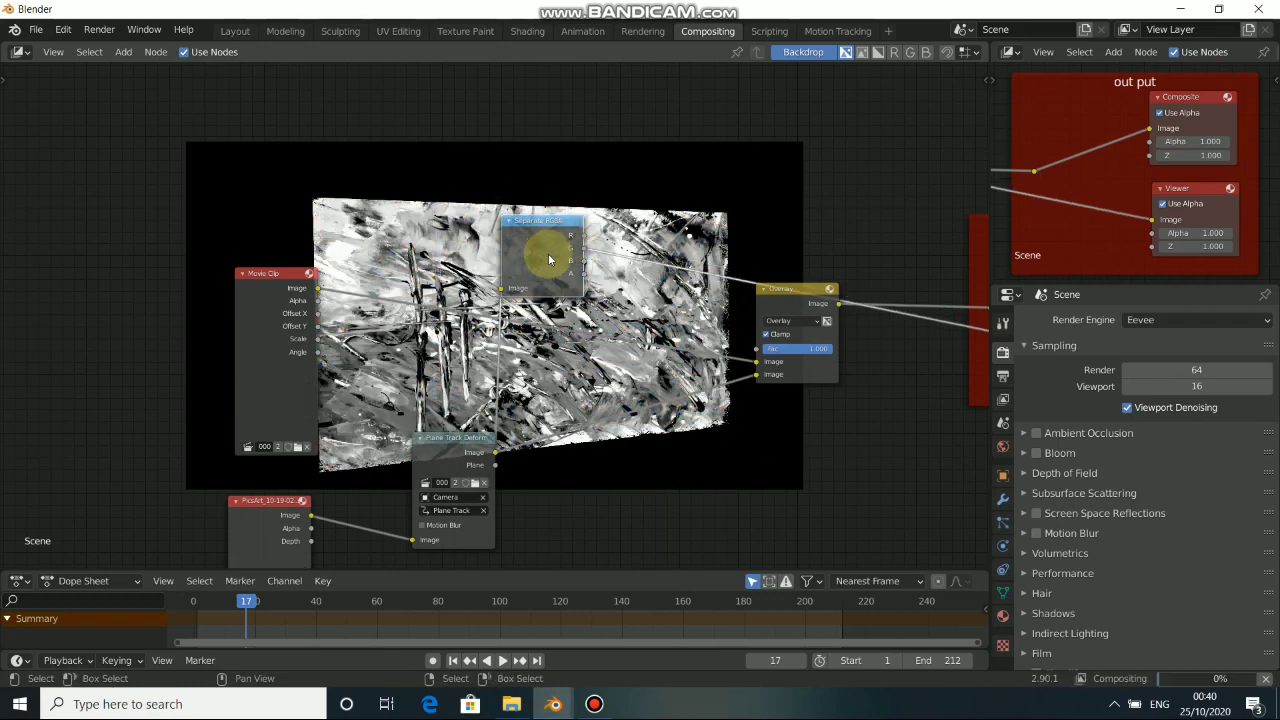
Step: Preview and link the Separate RGBA alpha output to the Overlay node's Fac, and route the Overlay result back to the Viewer
left_click(571, 248, "ctrl+shift")
left_click(550, 262, "ctrl+shift")
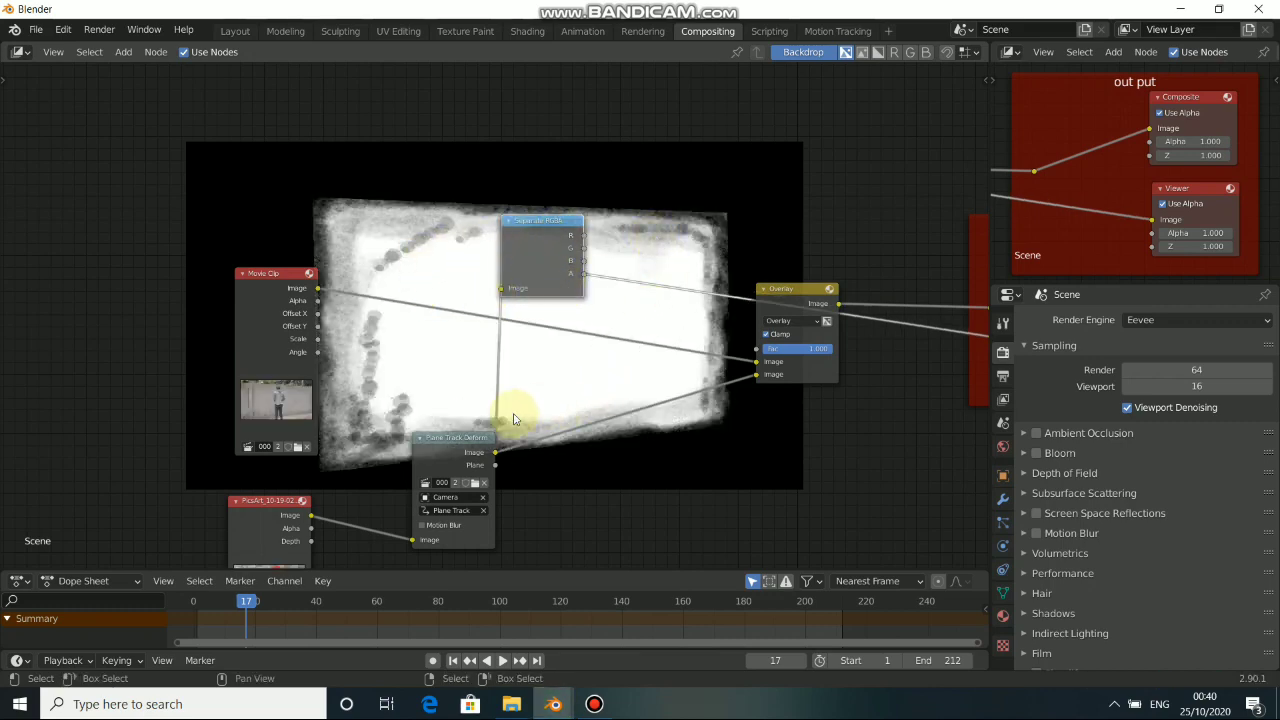
left_click_drag(583, 248, 756, 349)
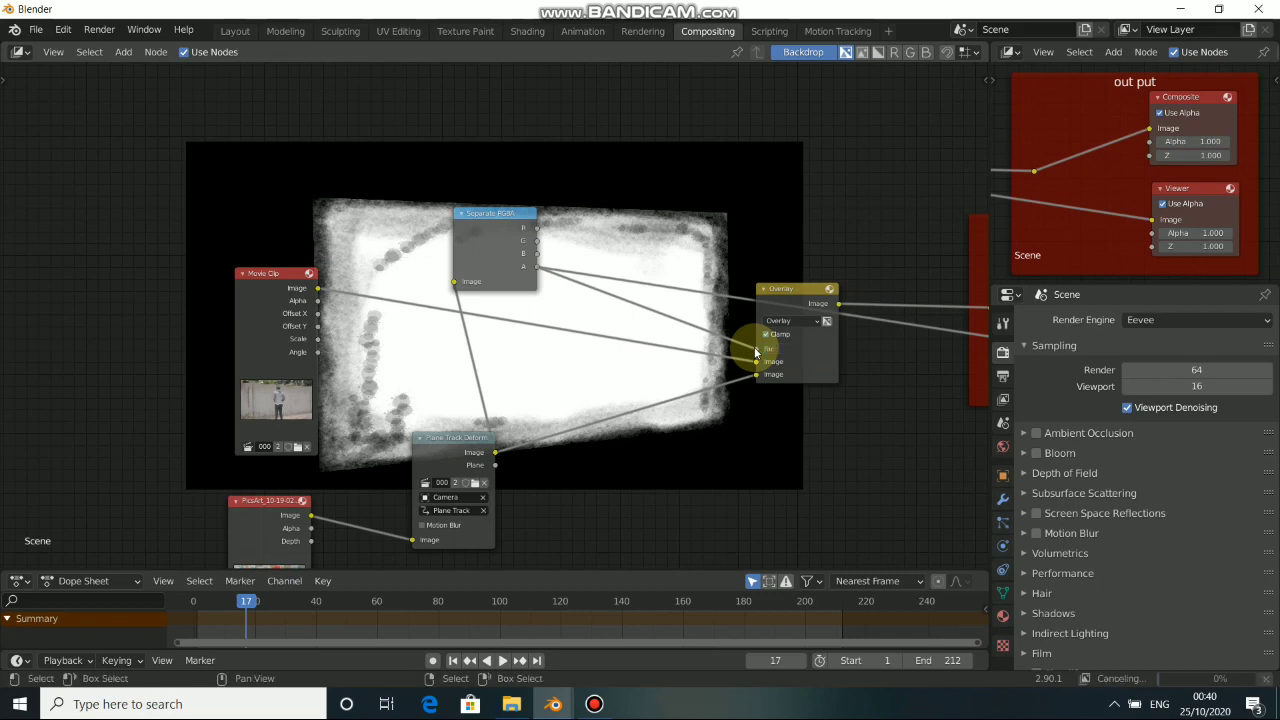
left_click(1033, 171)
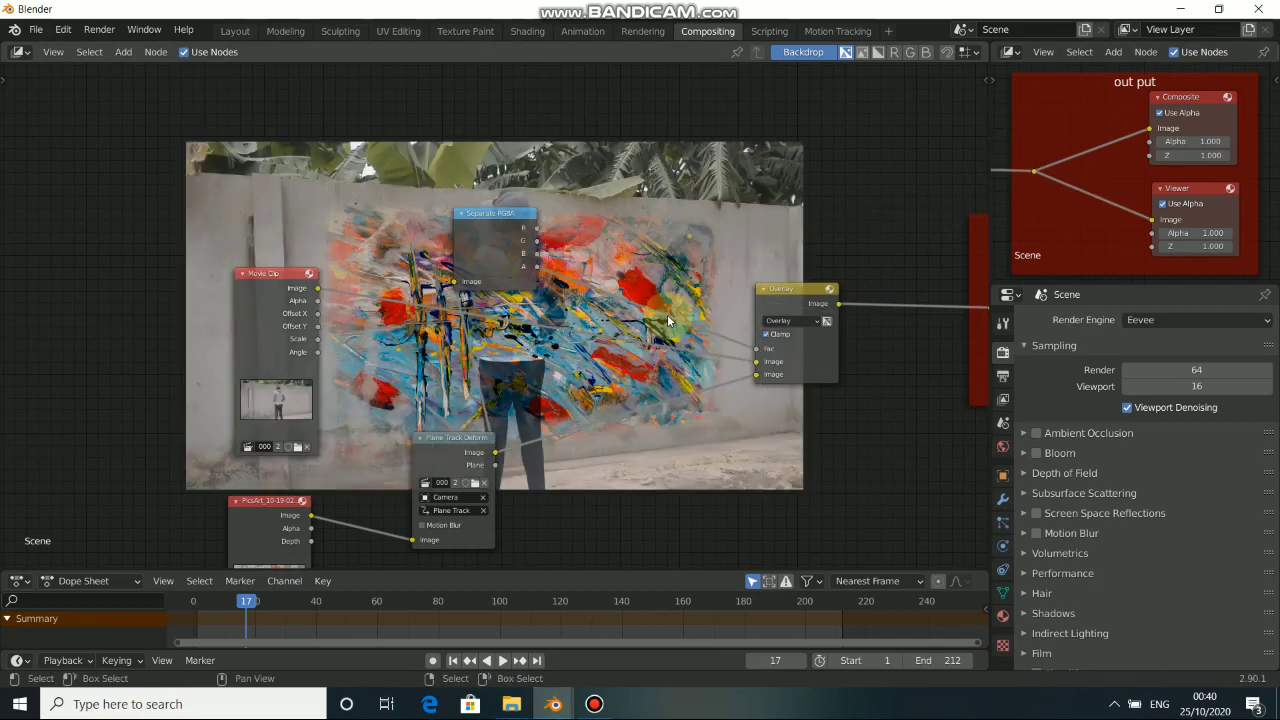
Step: Move the Plane Track Deform and Separate RGBA nodes away from the Overlay node to make room on the alpha link
middle_click_drag(698, 304, 665, 331)
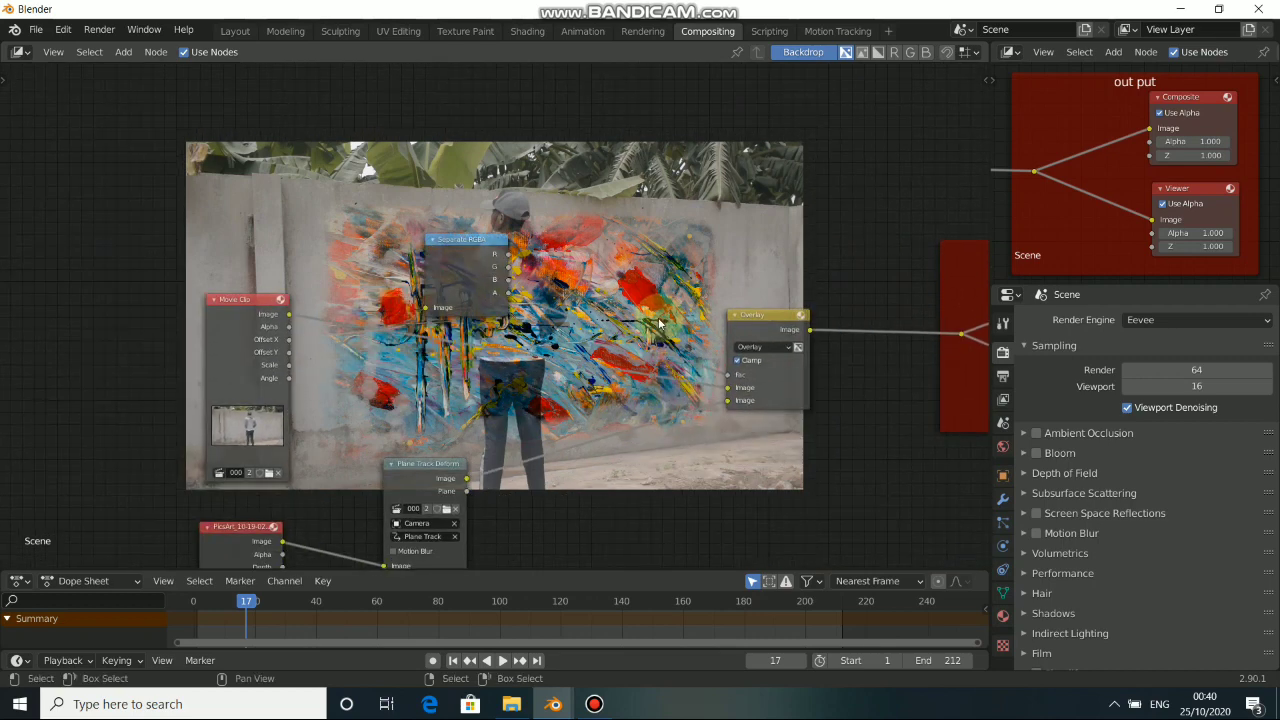
middle_click_drag(454, 276, 538, 284)
left_click_drag(503, 487, 476, 494)
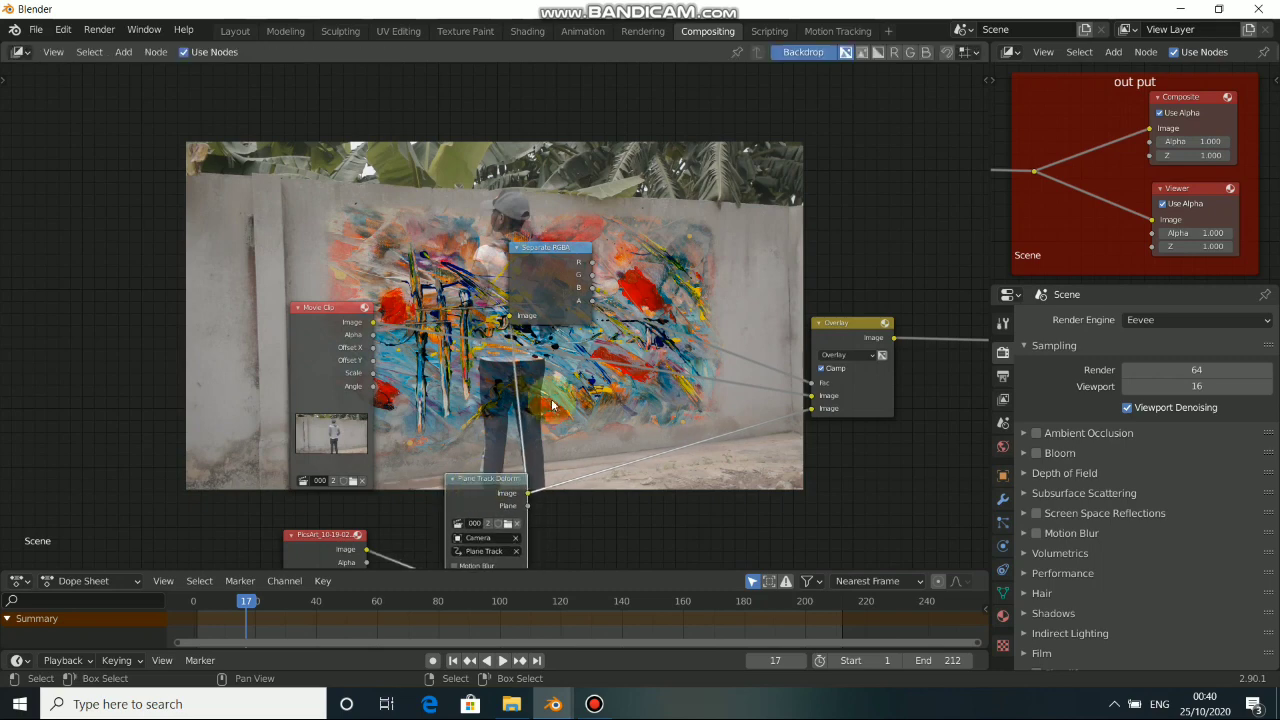
left_click_drag(564, 286, 552, 264)
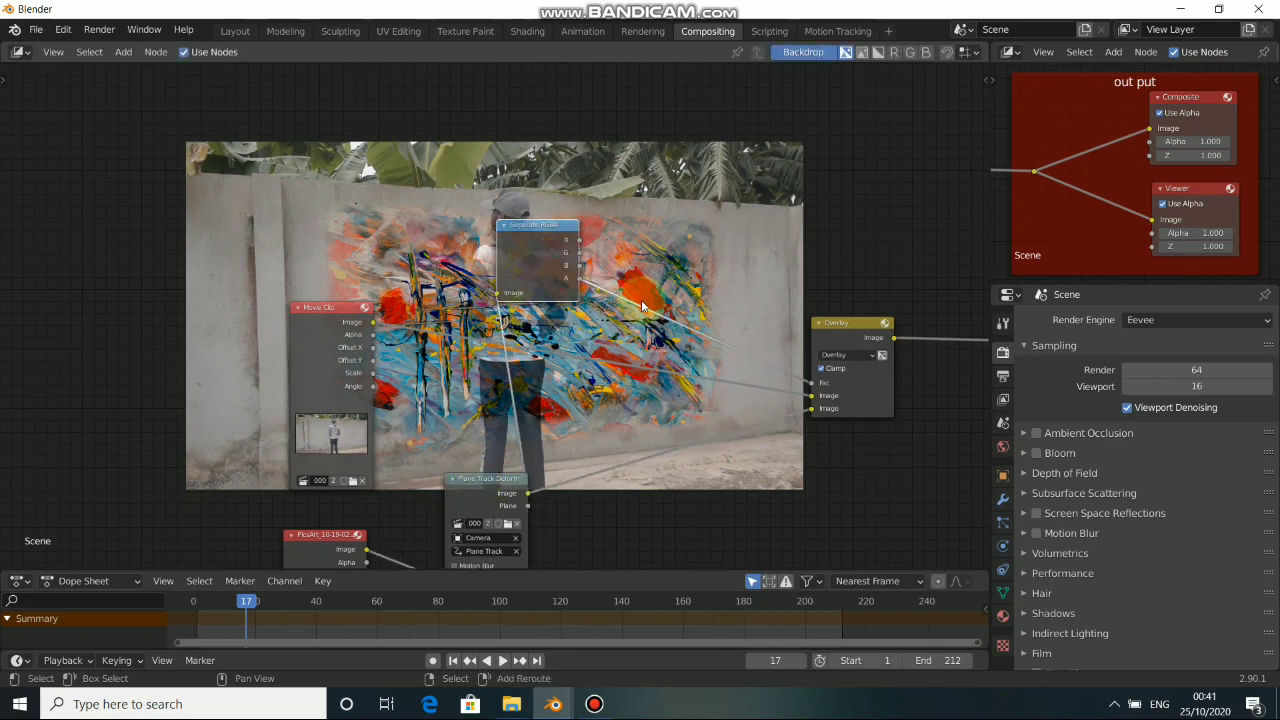
Step: Add a ColorRamp node on the link between the Separate RGBA alpha output and the Overlay node's Fac
key("shift+a")
mouse_move(609, 306)
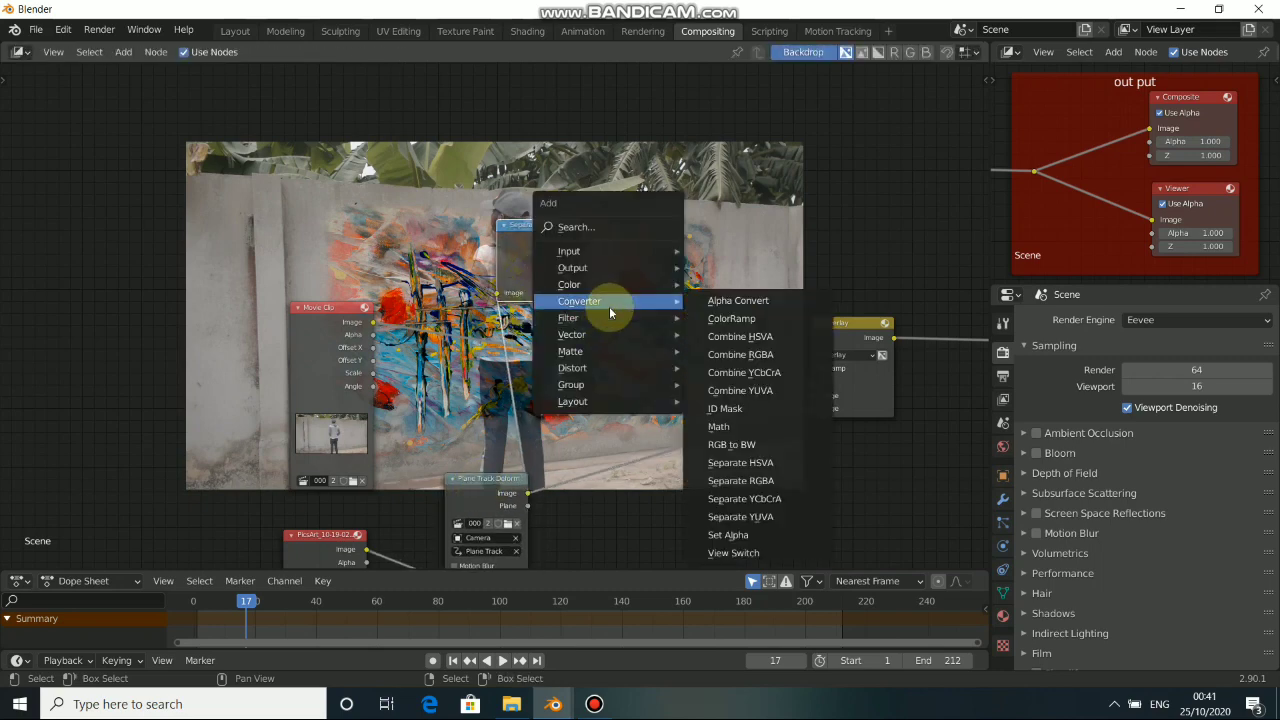
left_click(731, 318)
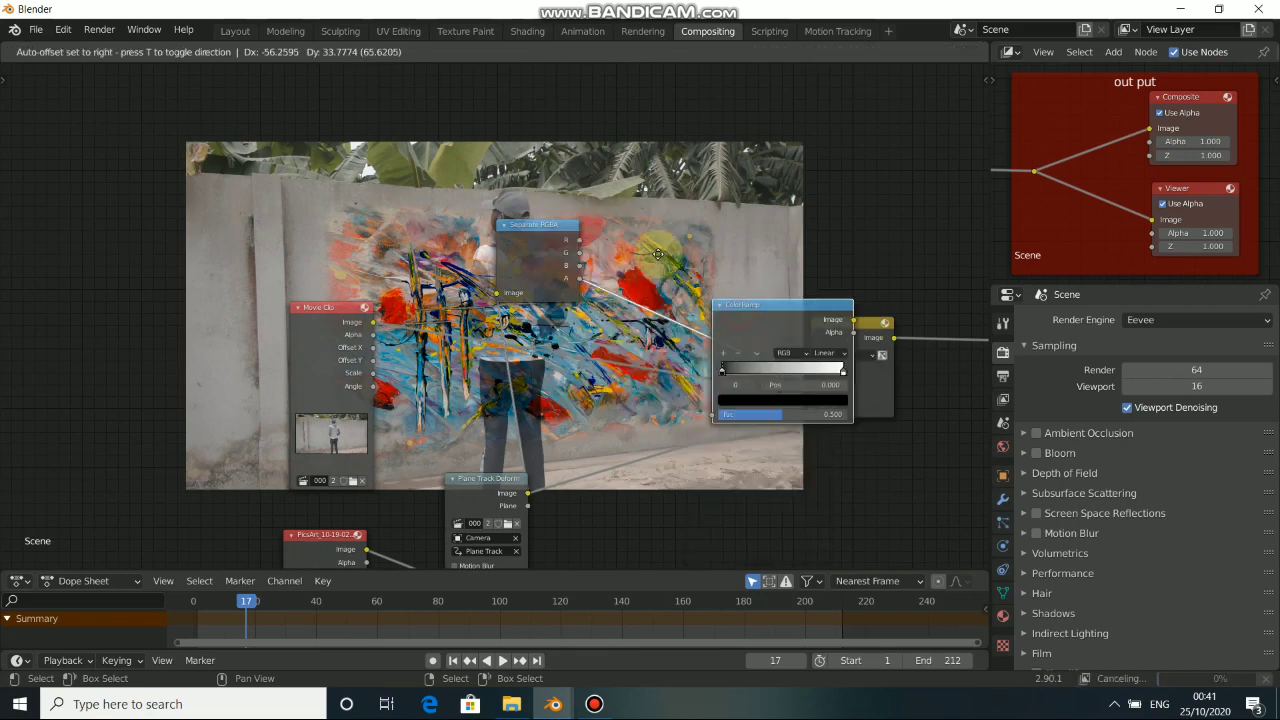
left_click(625, 219)
left_click_drag(686, 239, 675, 234)
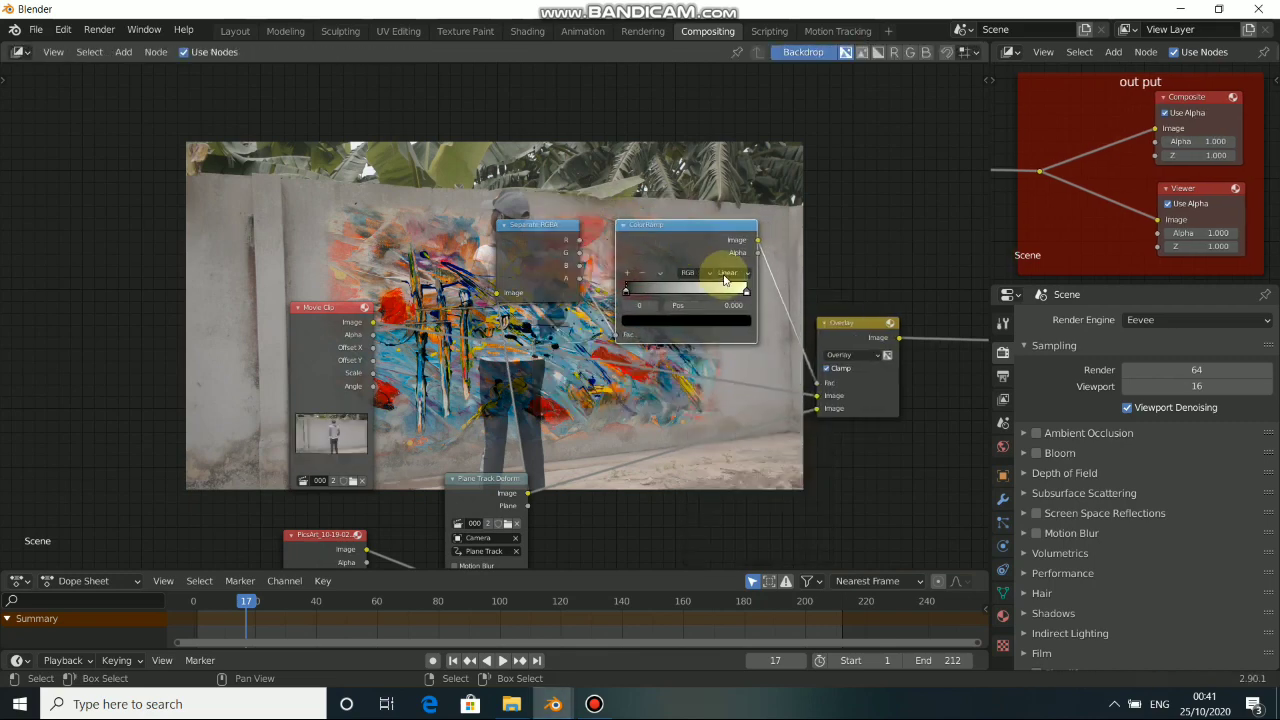
Step: Set the ColorRamp's interpolation to B-Spline and move its black stop to about position 0.57
left_click(731, 278)
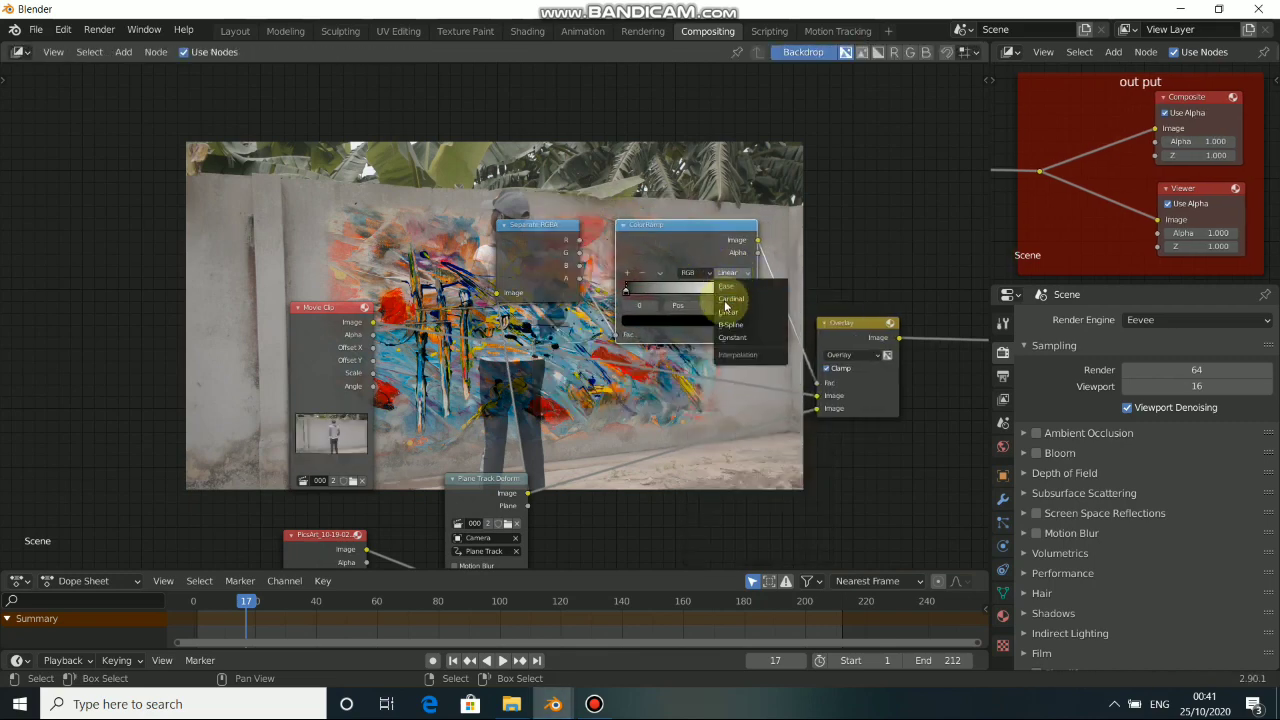
left_click(735, 330)
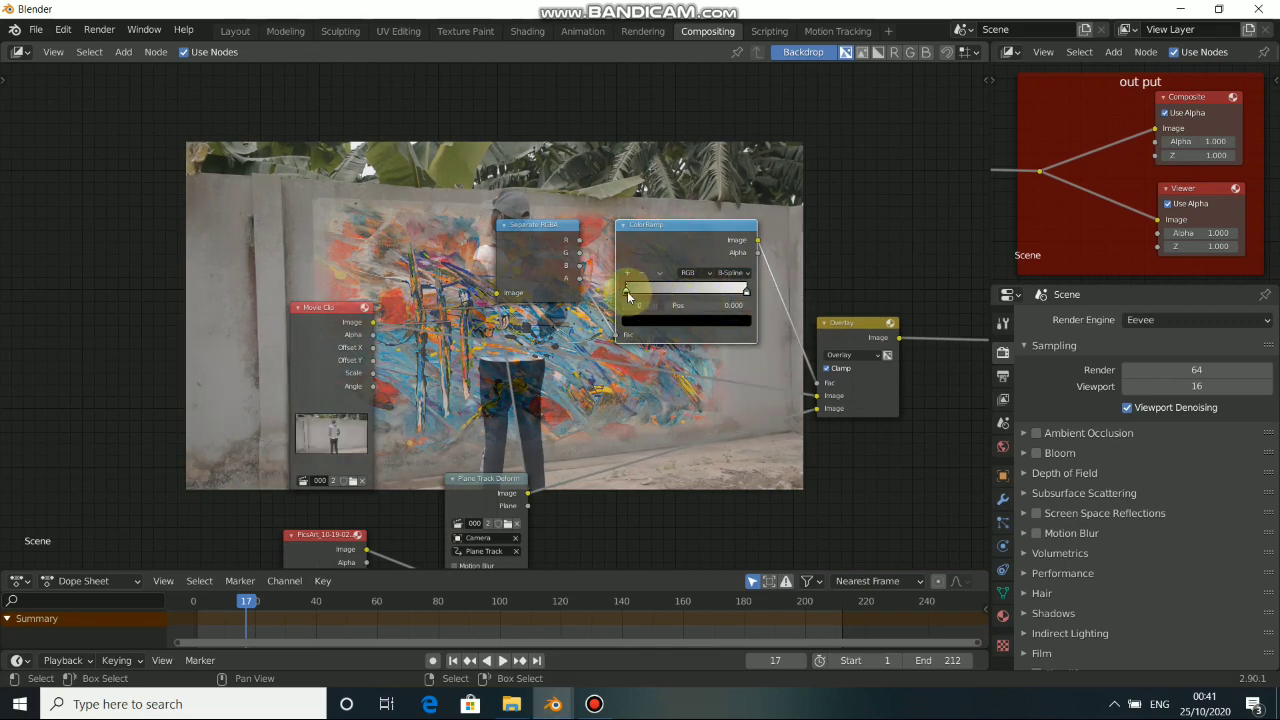
left_click_drag(627, 296, 691, 301)
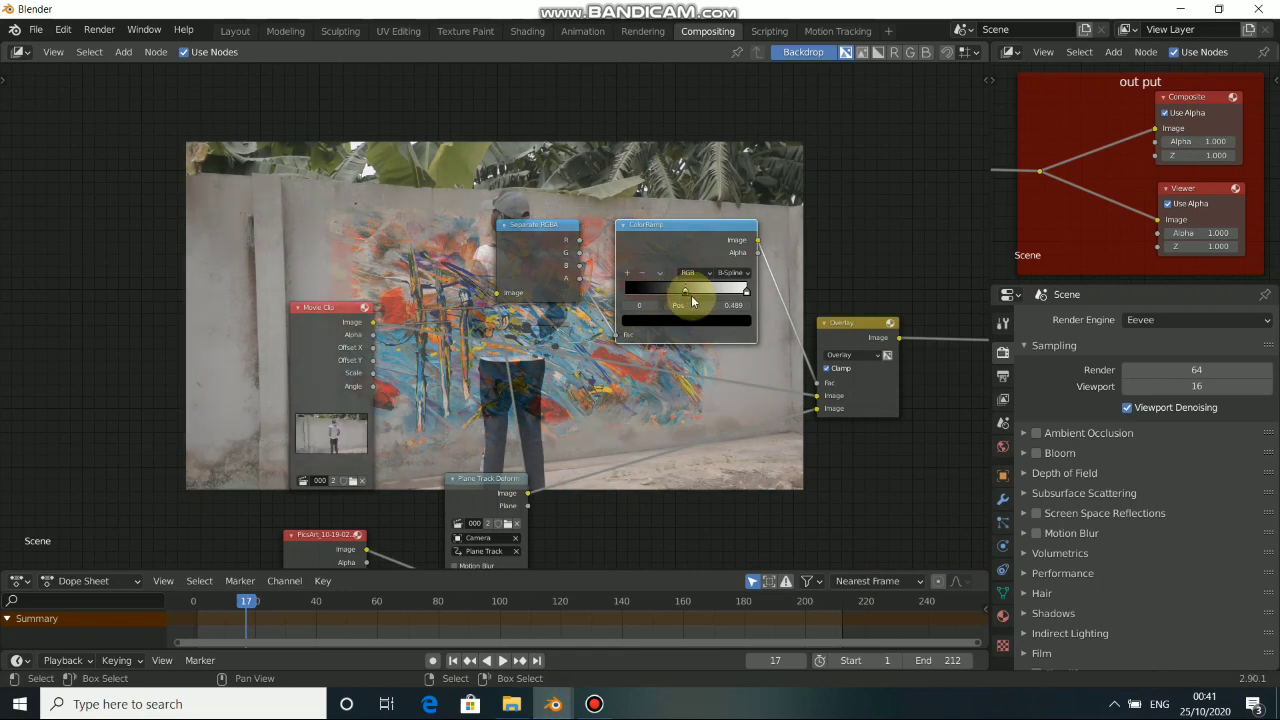
left_click_drag(693, 304, 699, 298)
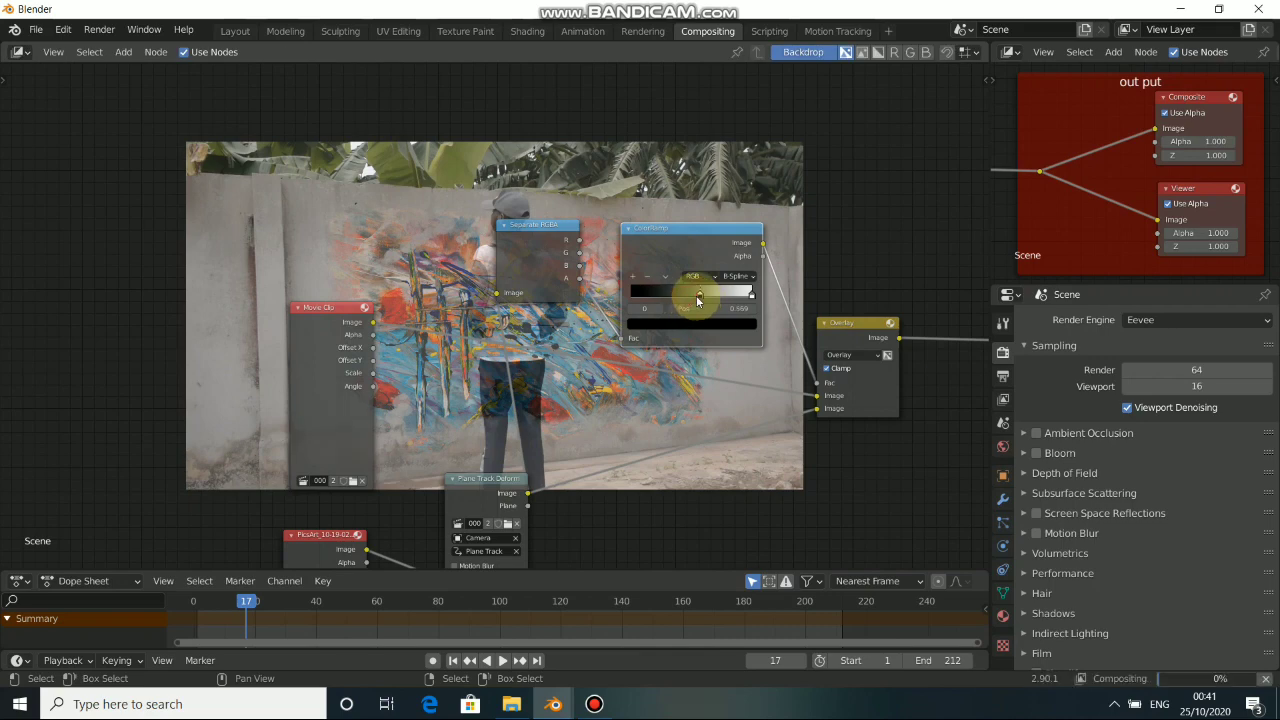
Step: Fine-tune the ColorRamp by placing the white stop at about 0.64 and the black stop at about 0.45
key("alt+v")
key("alt+v")
key("alt+v")
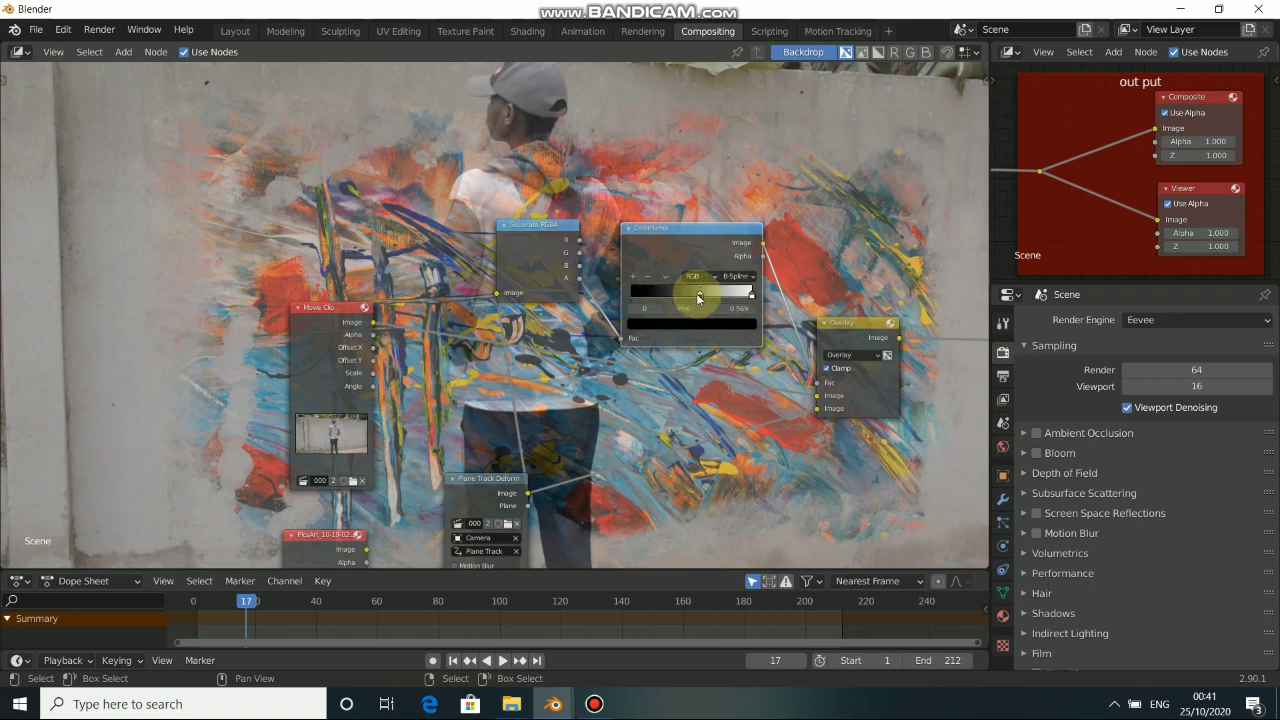
left_click_drag(699, 298, 721, 298)
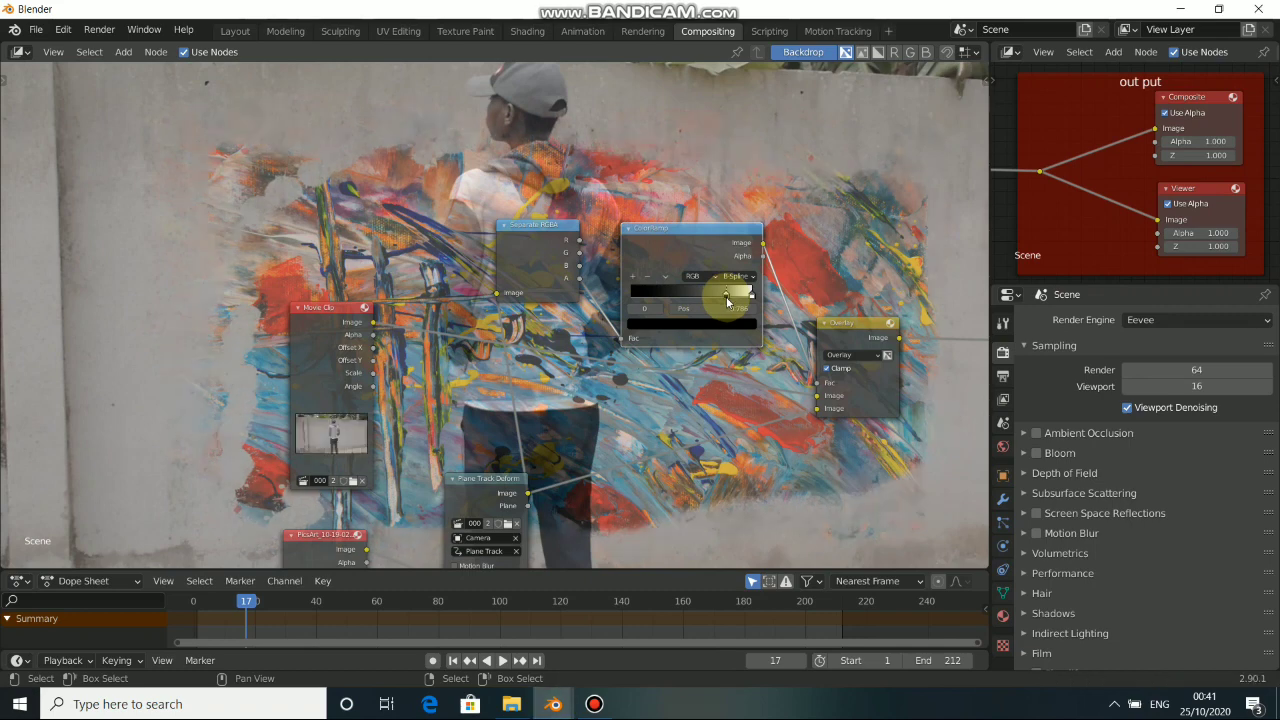
mouse_move(723, 300)
left_mouse_down()
mouse_move(675, 297)
mouse_move(736, 298)
mouse_move(705, 287)
left_mouse_up()
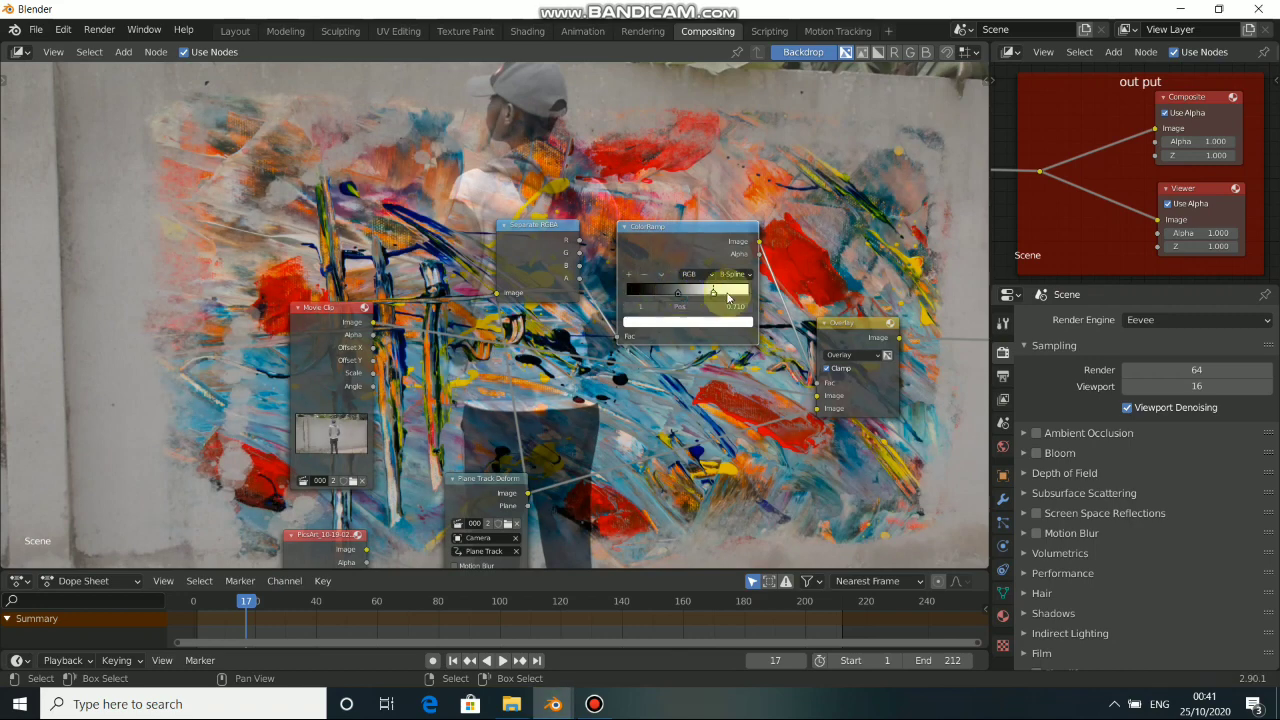
left_click_drag(711, 298, 700, 290)
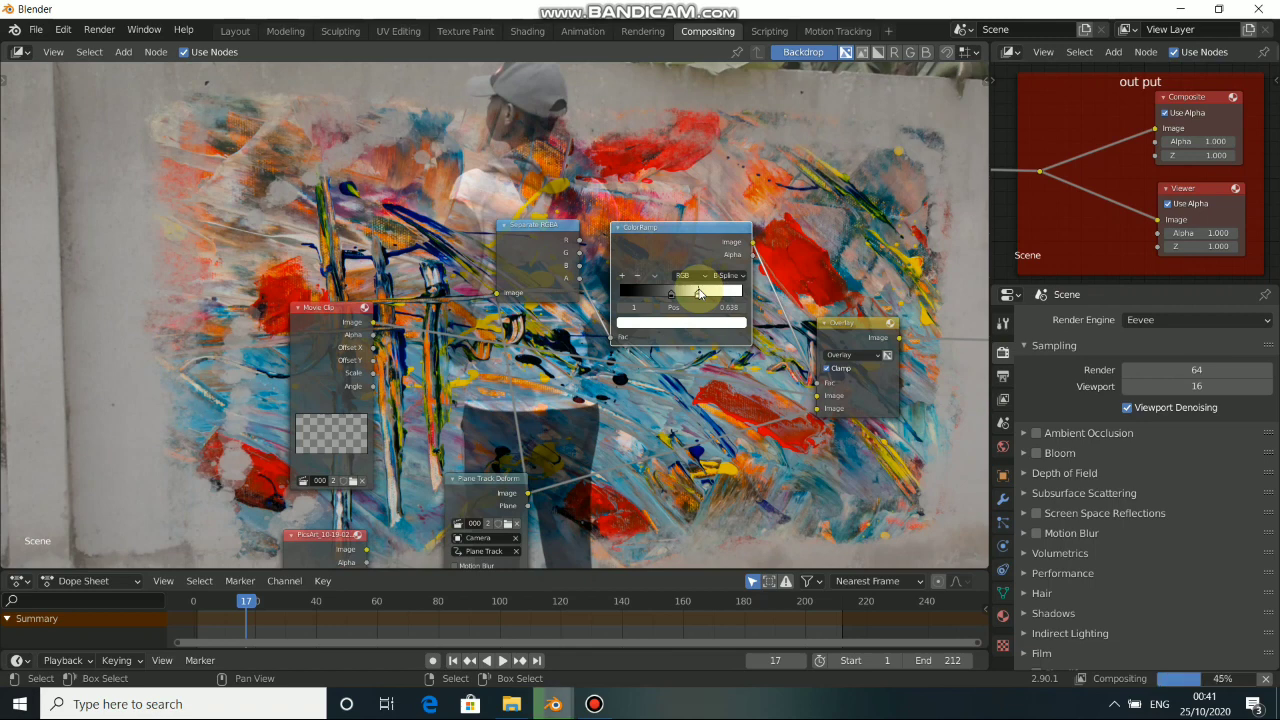
left_click_drag(666, 296, 676, 296)
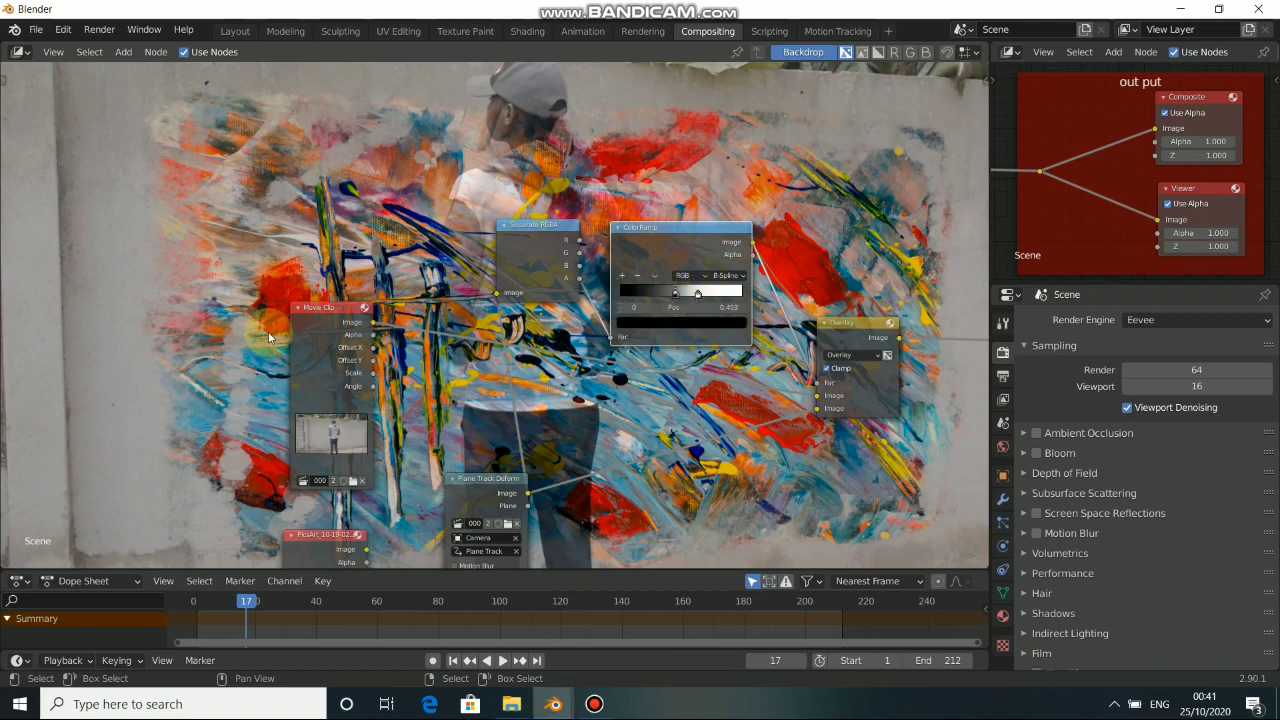
Step: Examine the painting's edges and its blend with the wall in the enlarged and full-frame backdrop
key("alt")
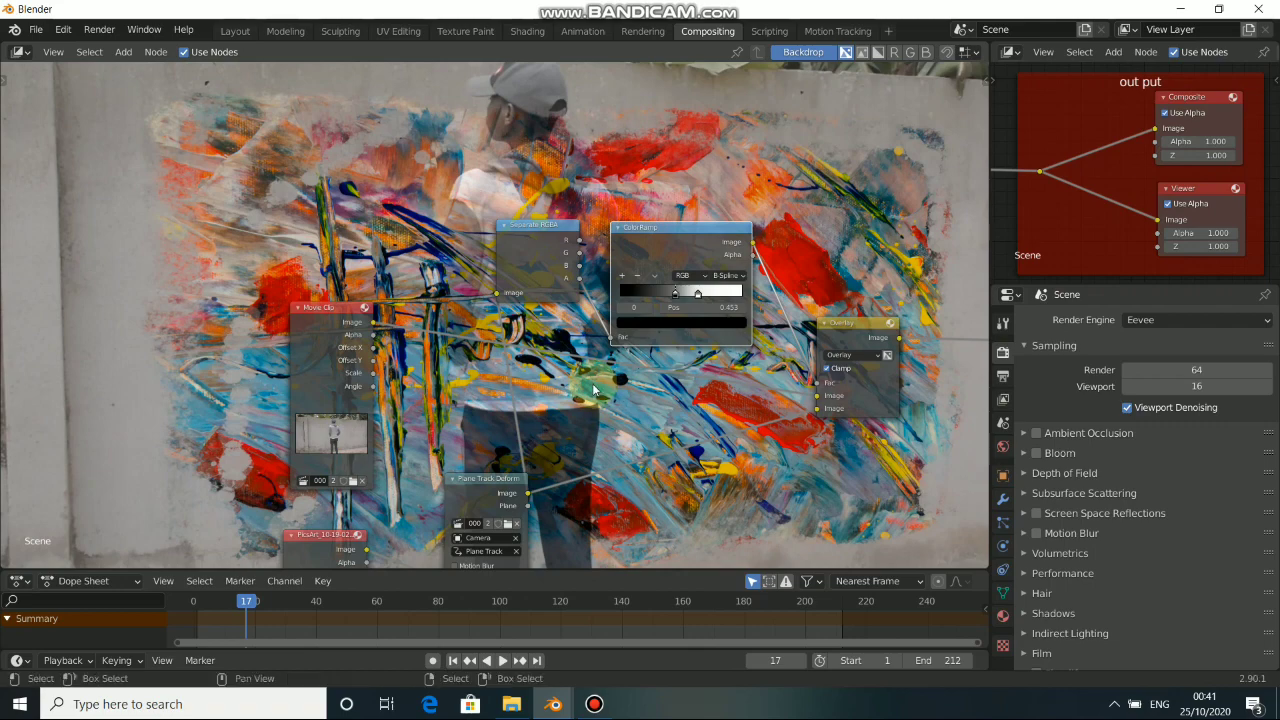
middle_click_drag(608, 378, 578, 354)
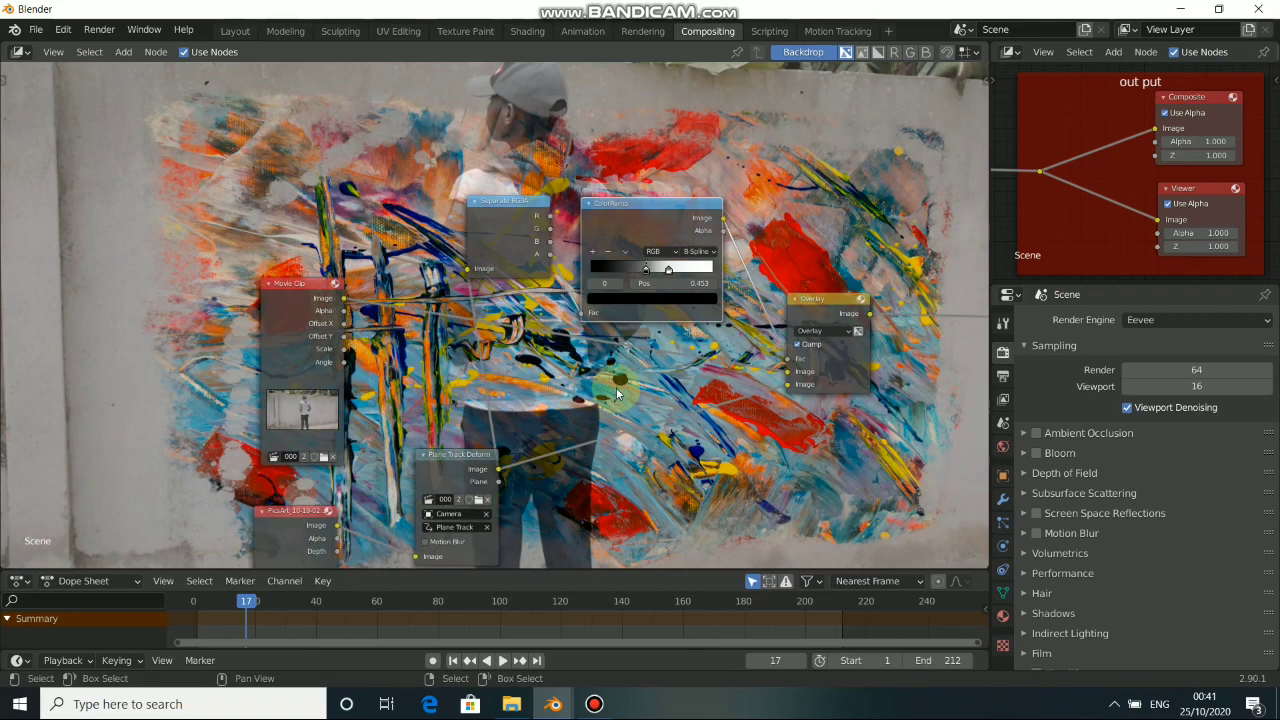
key("alt+v")
key("alt+v")
key("v")
key("v")
key("v")
key("v")
key("v")
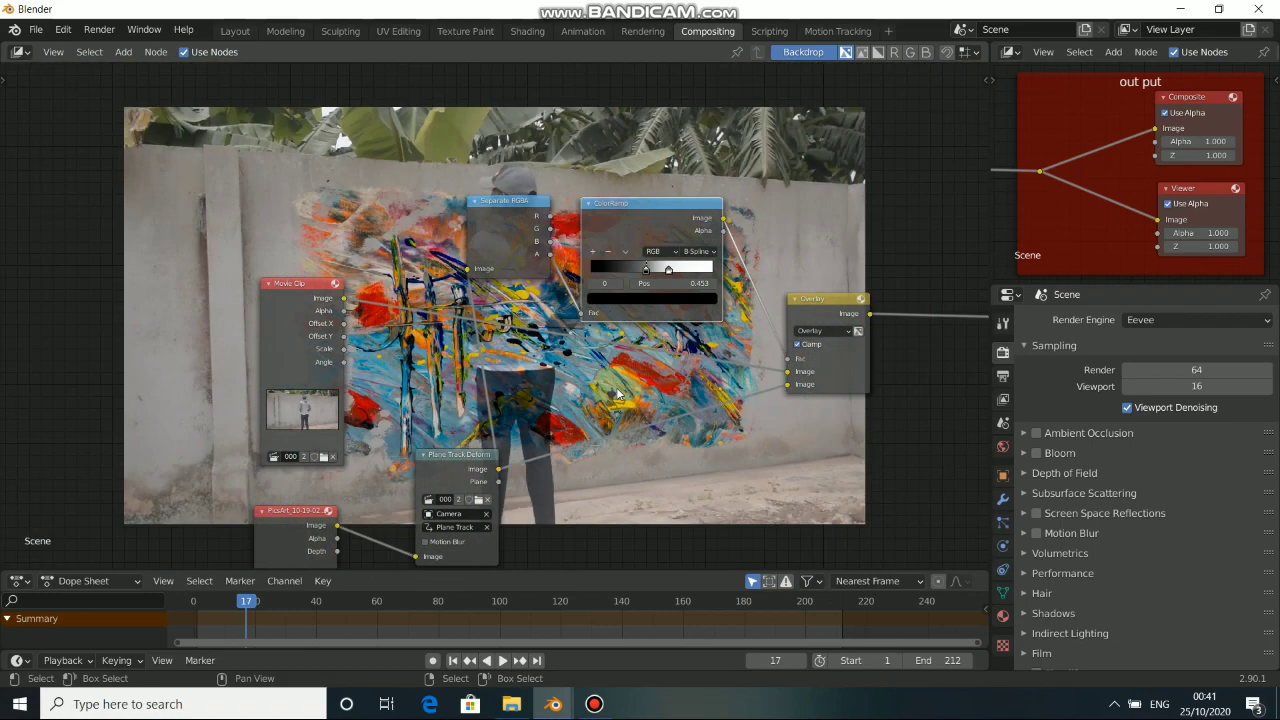
Step: Move the Movie Clip node farther from the other nodes and bring Plane Track Deform closer to the picture node
middle_click_drag(633, 414, 640, 375)
left_click_drag(288, 321, 183, 339)
middle_click_drag(485, 325, 637, 415)
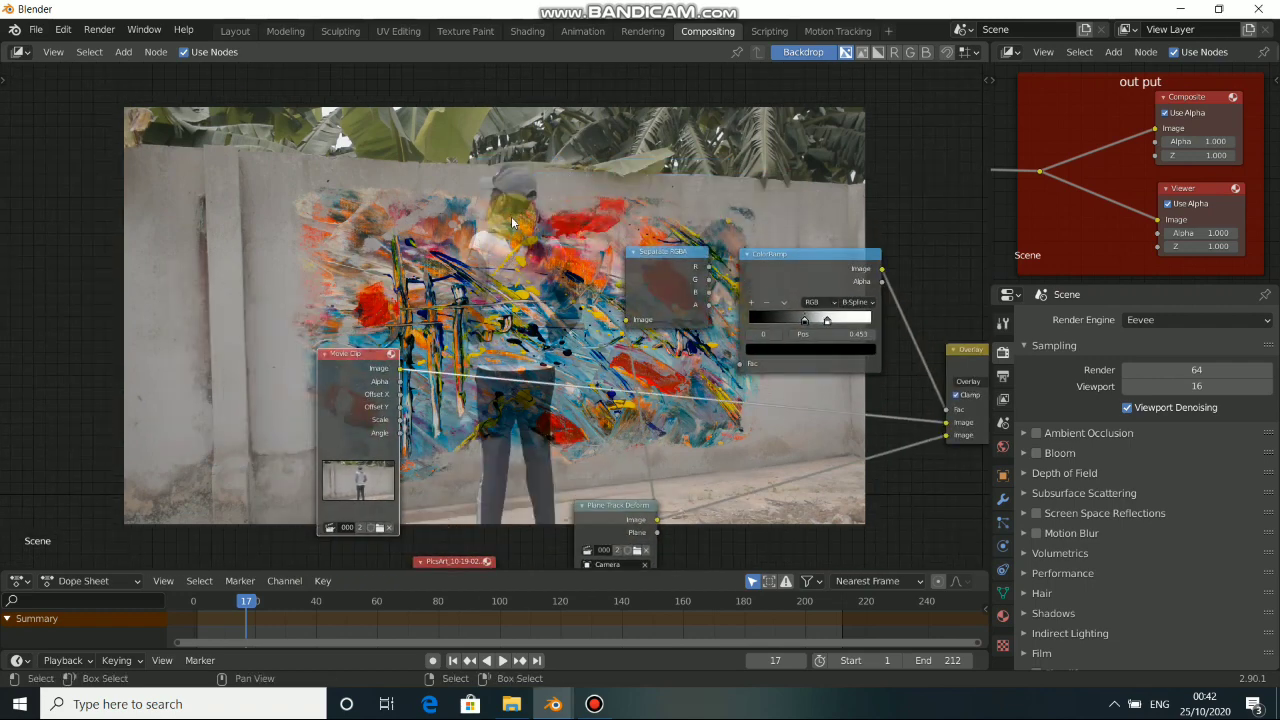
middle_click_drag(593, 267, 549, 247)
left_click_drag(296, 385, 247, 382)
middle_click_drag(543, 484, 504, 391)
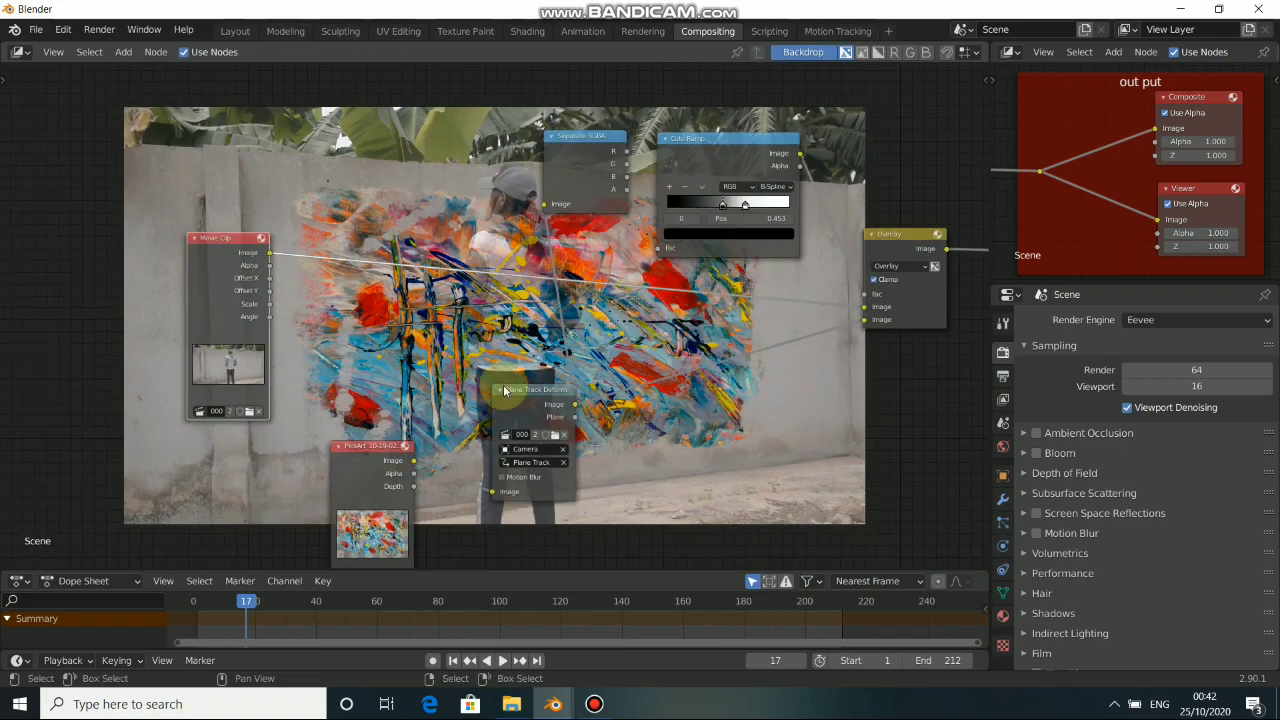
left_click_drag(529, 390, 506, 373)
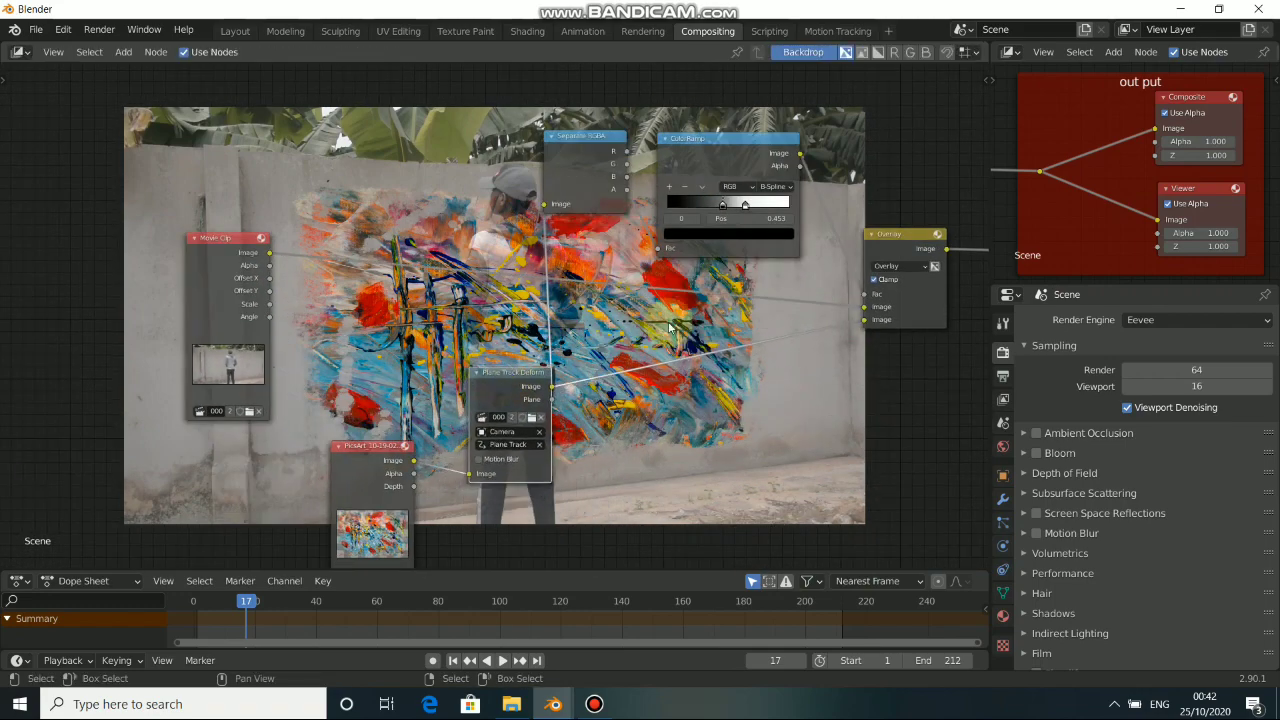
scroll(630, 336, "down", 4)
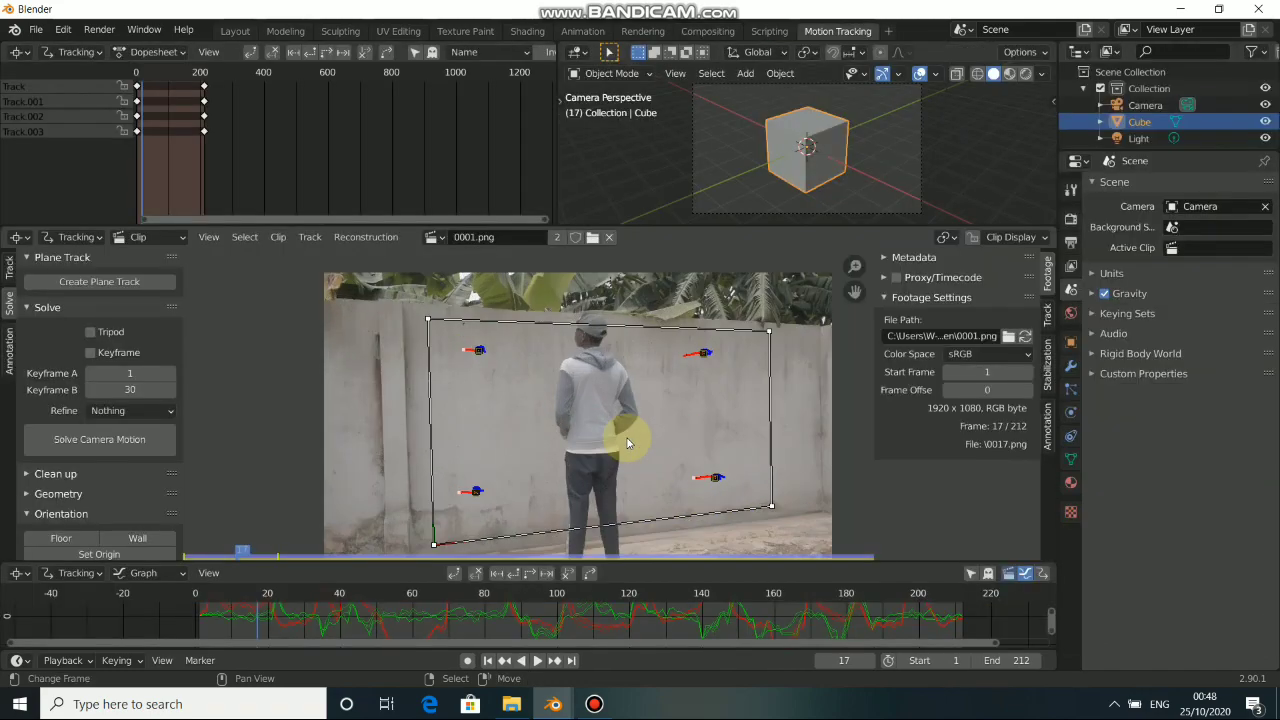
Step: In the Motion Tracking workspace, switch the clip editor to Mask mode and enlarge its area upward
middle_click_drag(628, 443, 634, 414)
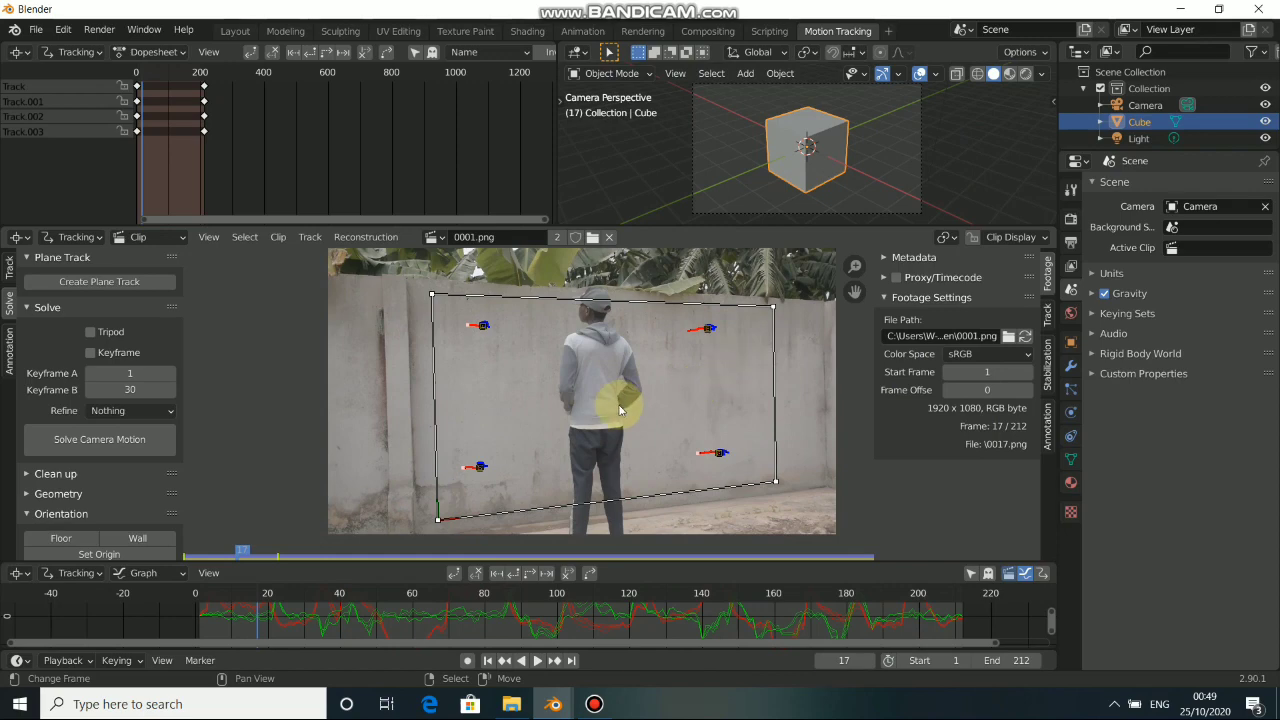
key("Tab")
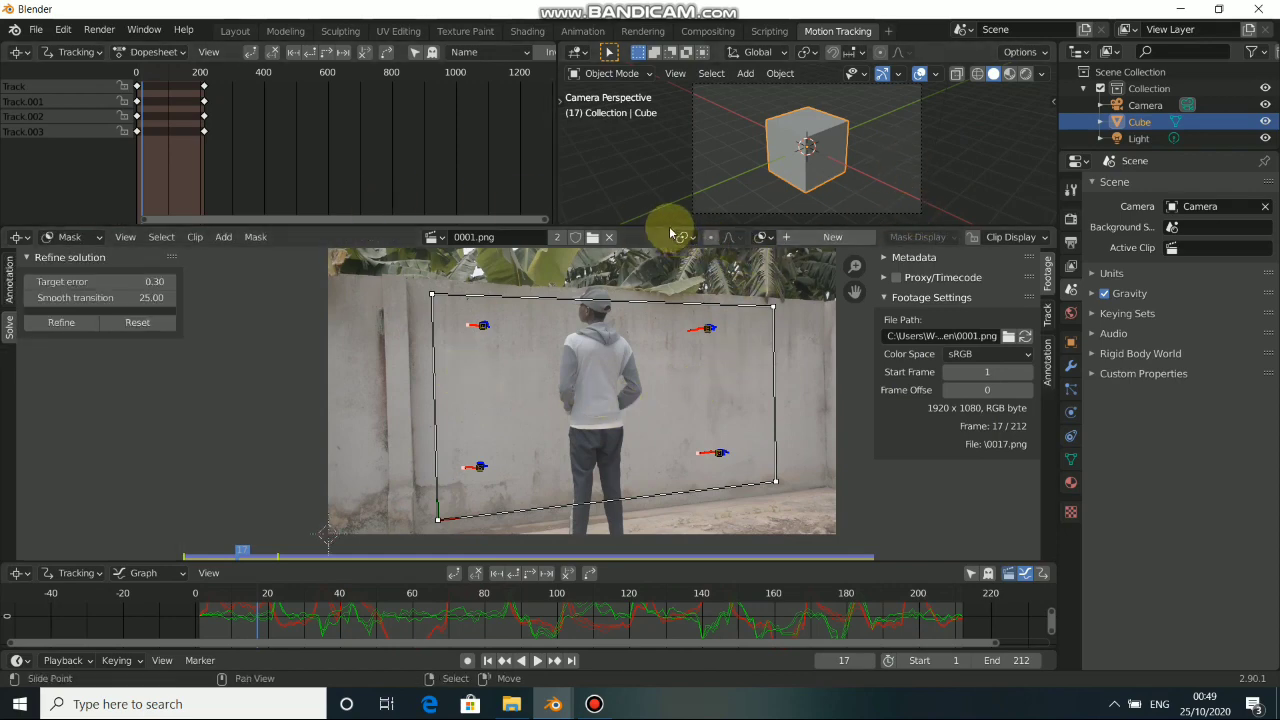
left_click_drag(670, 227, 650, 95)
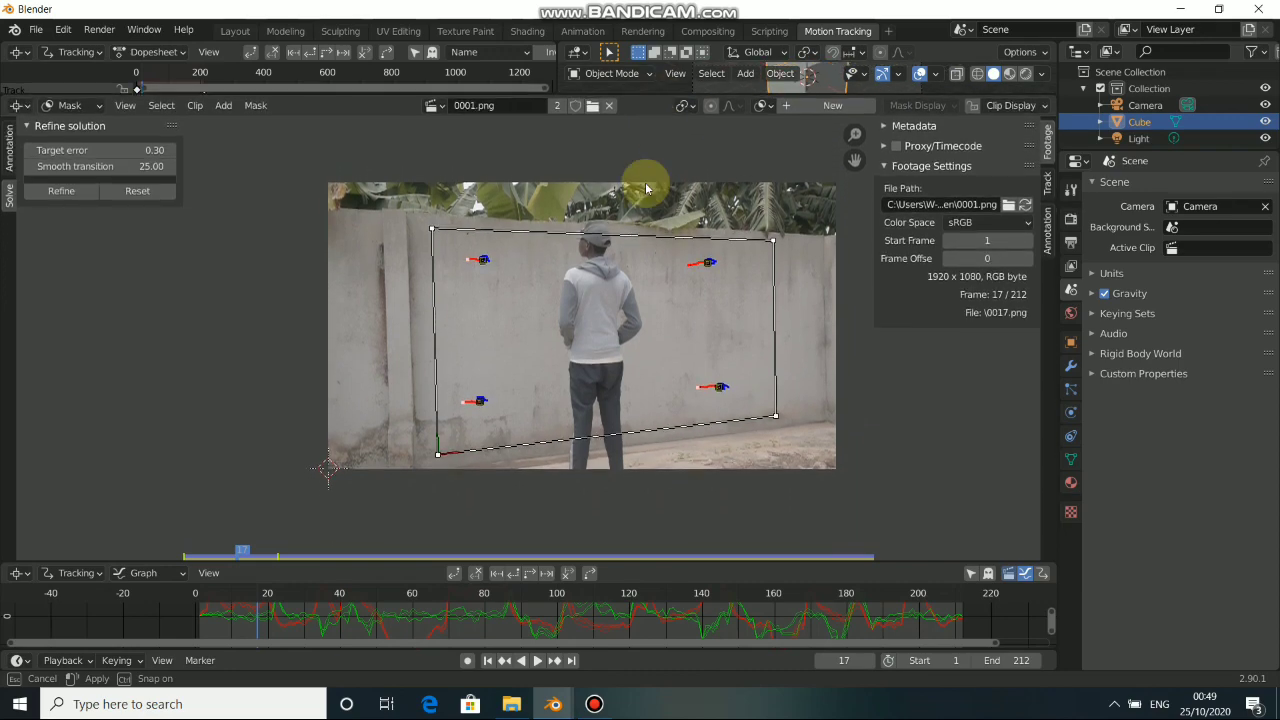
left_click(617, 323)
scroll(640, 335, "up", 2)
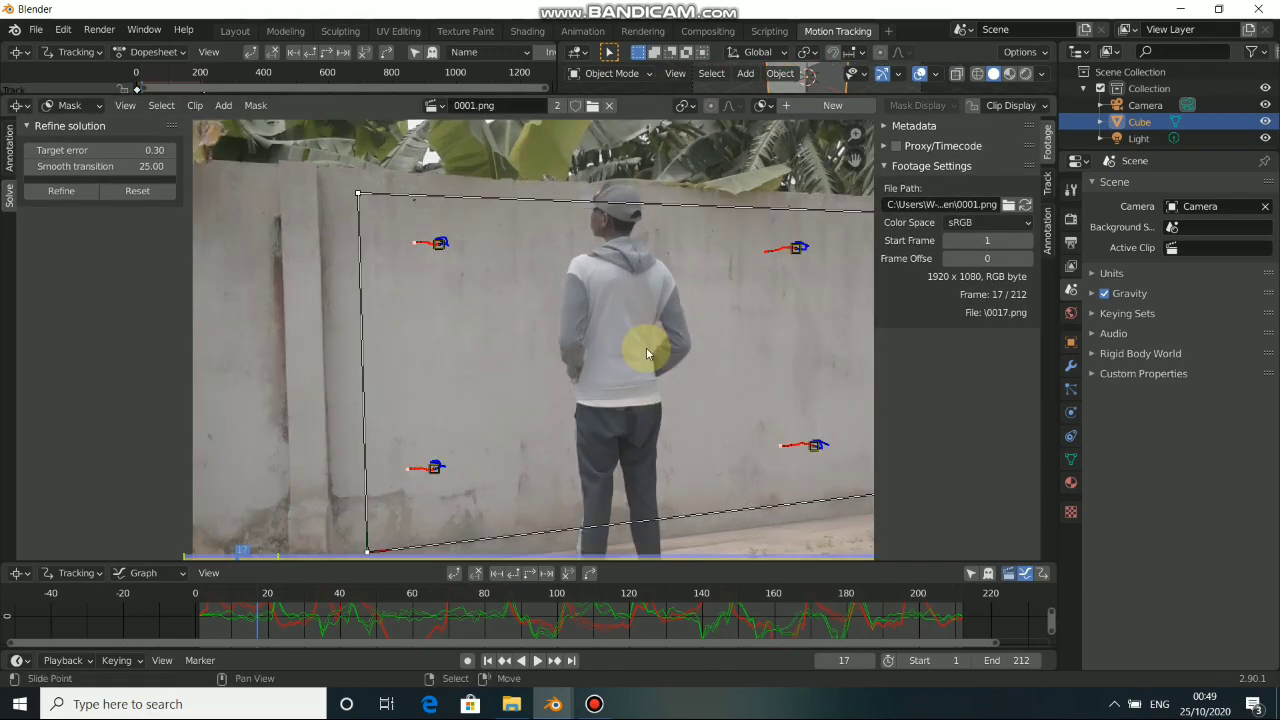
middle_click_drag(628, 328, 584, 316)
Step: Hide the clip editor's footage sidebar and create a new mask for the clip
key("n")
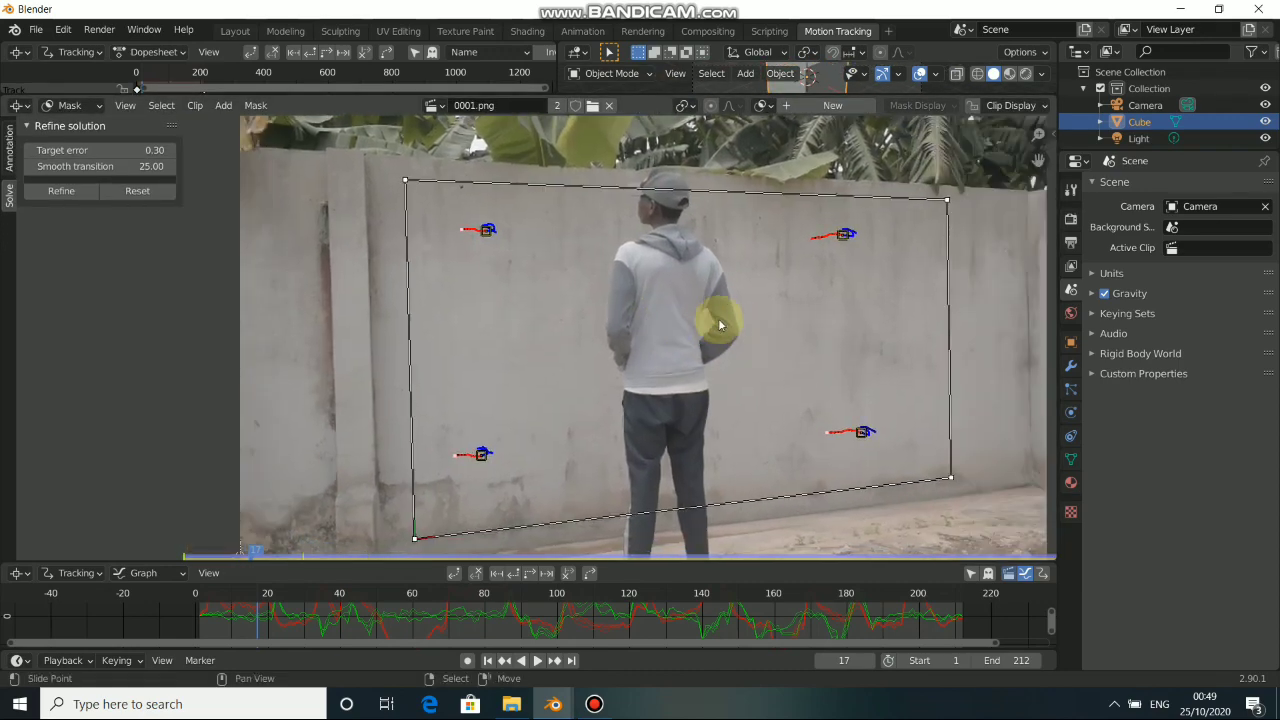
scroll(666, 337, "down", 2)
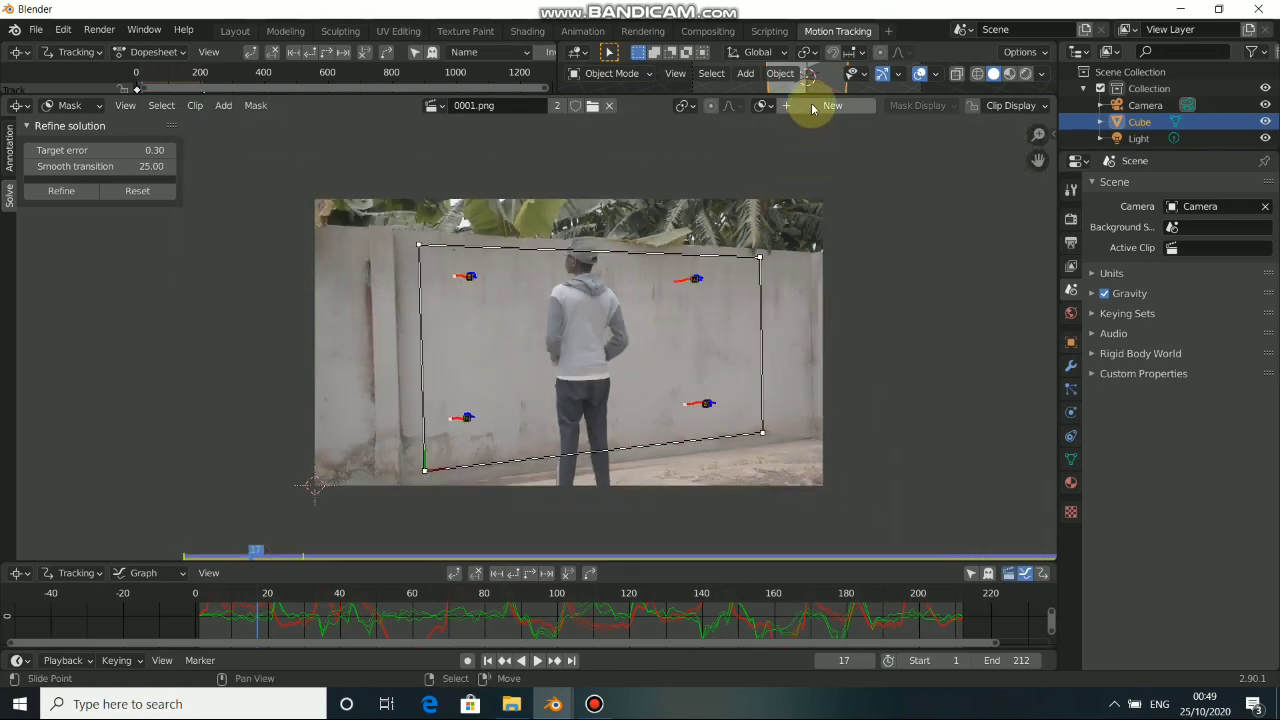
left_click(812, 106)
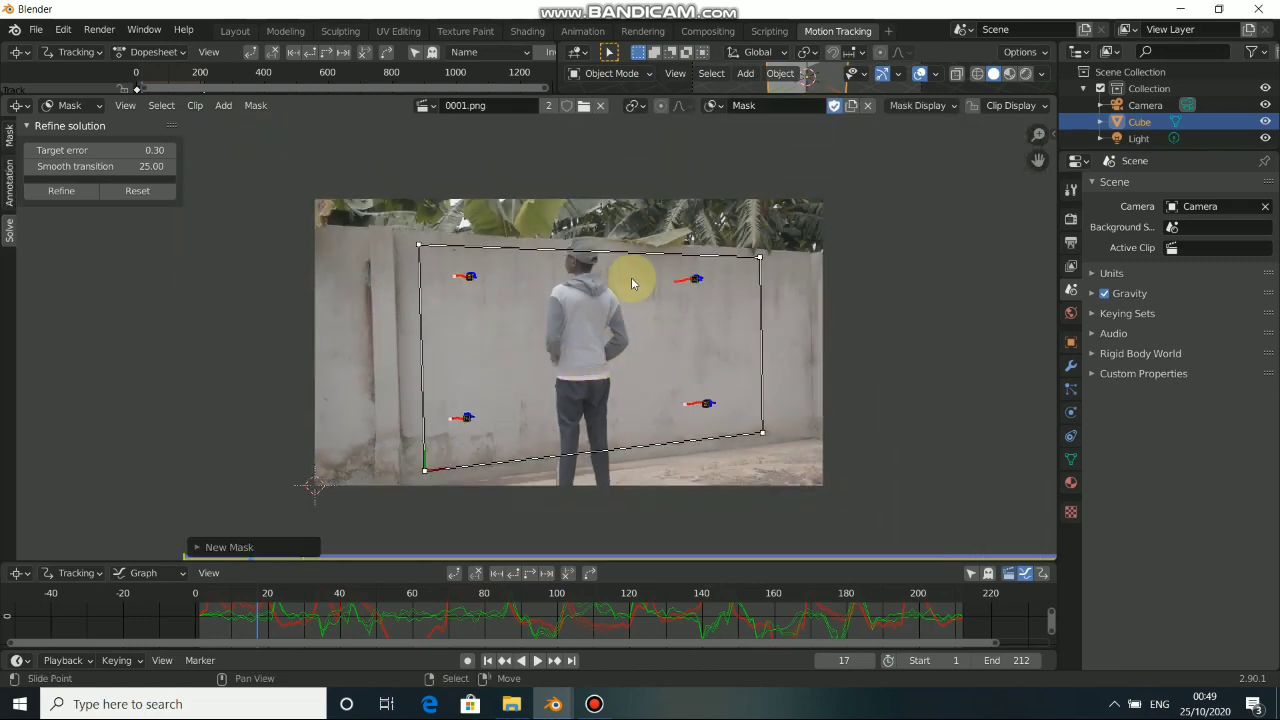
Step: Return the clip editor to Tracking mode and hide the plane track and all four tracking markers
key("Tab")
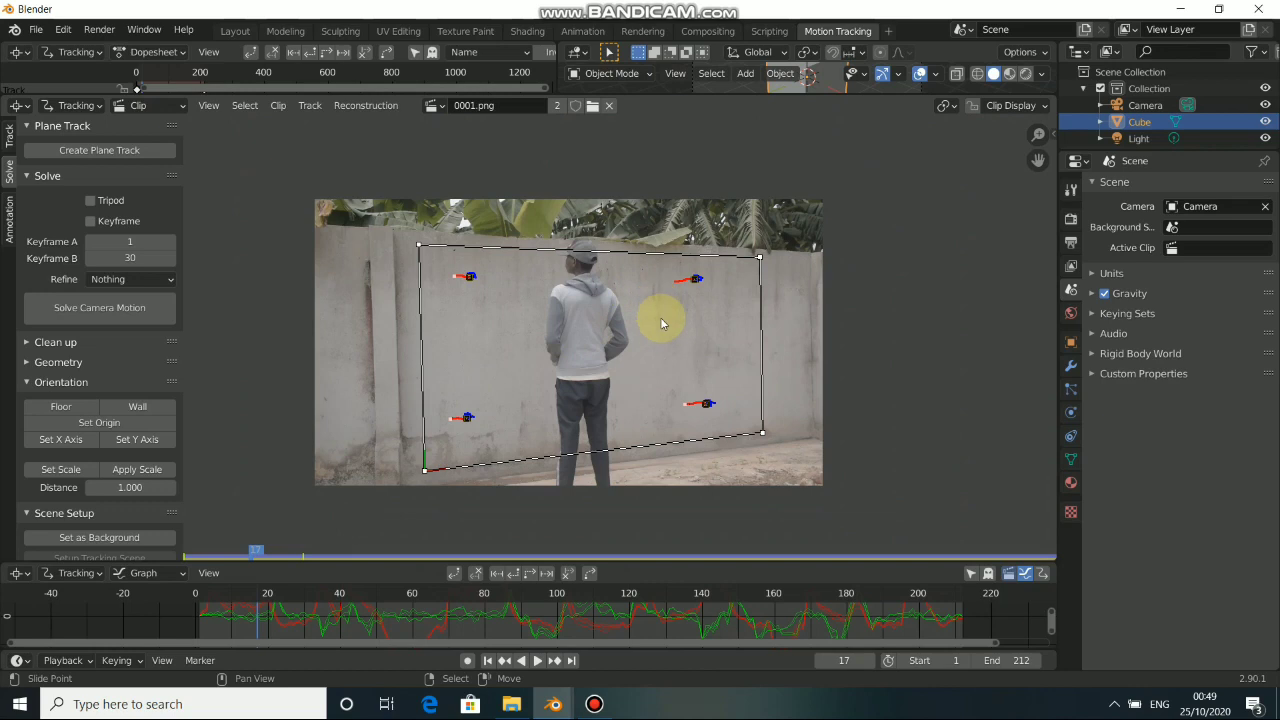
key("h")
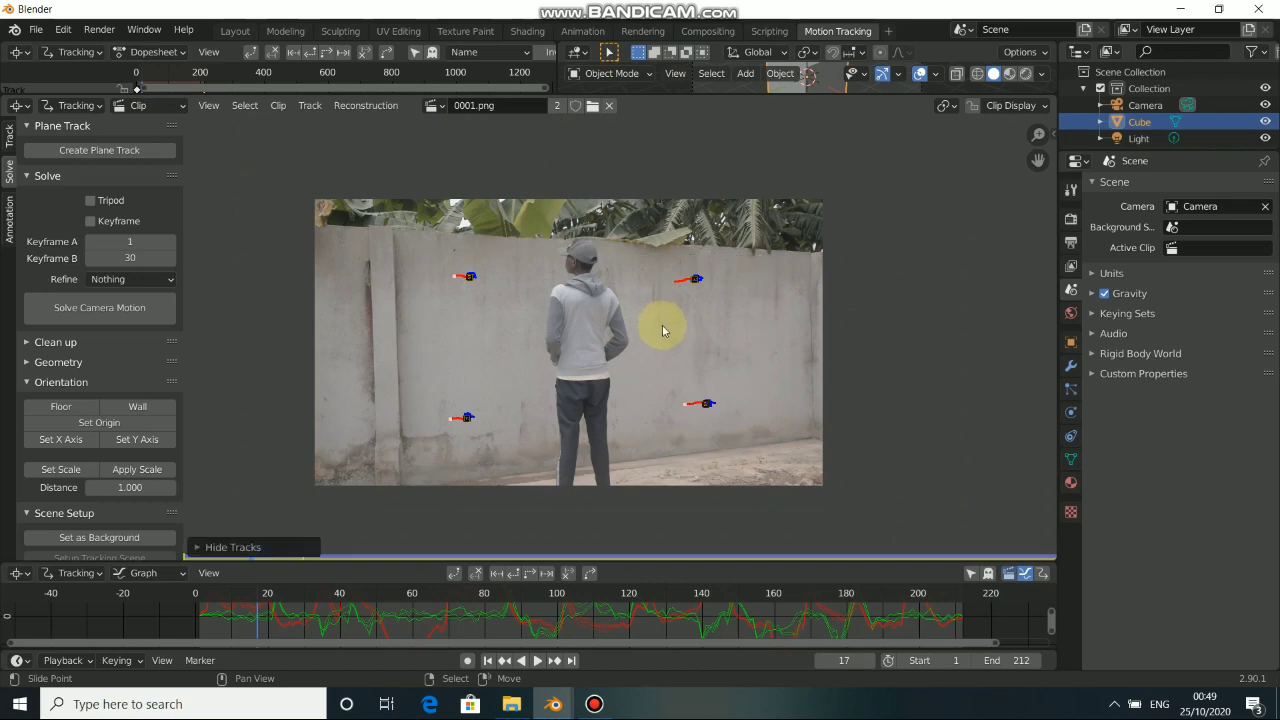
key("a")
key("h")
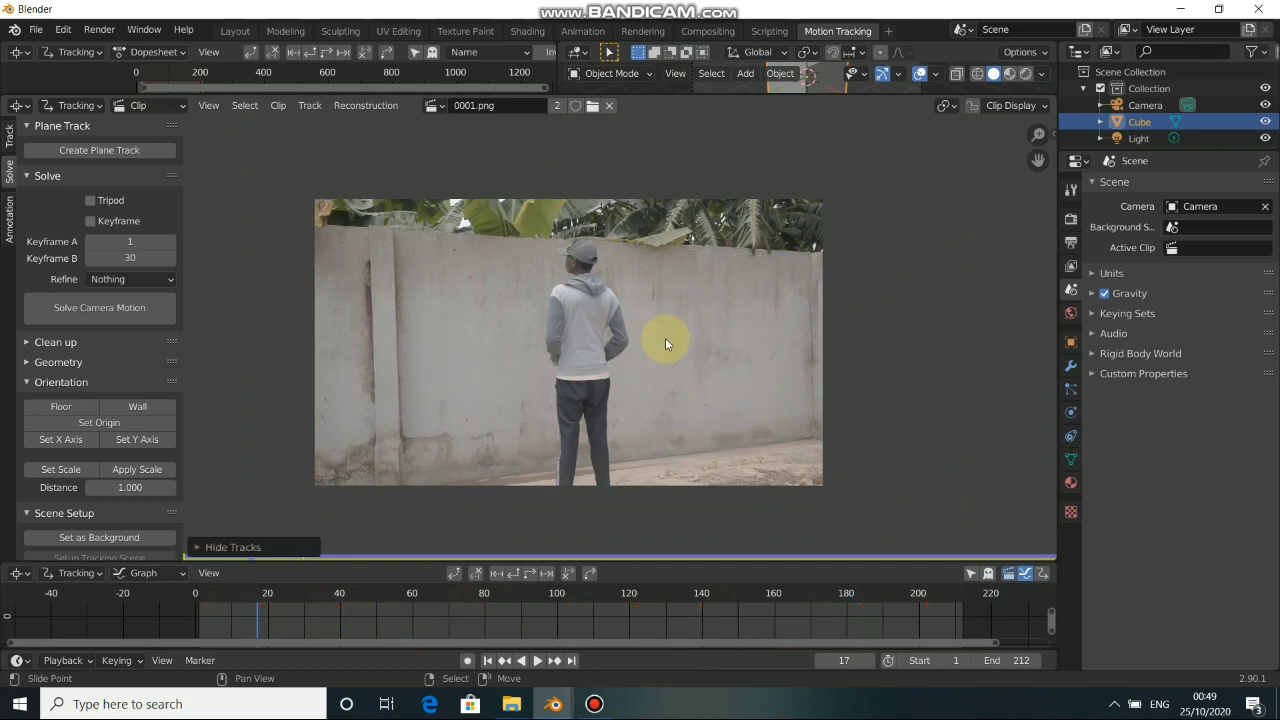
Step: Return the clip editor to Mask mode and go to frame 110, with the person's head in close view
key("Tab")
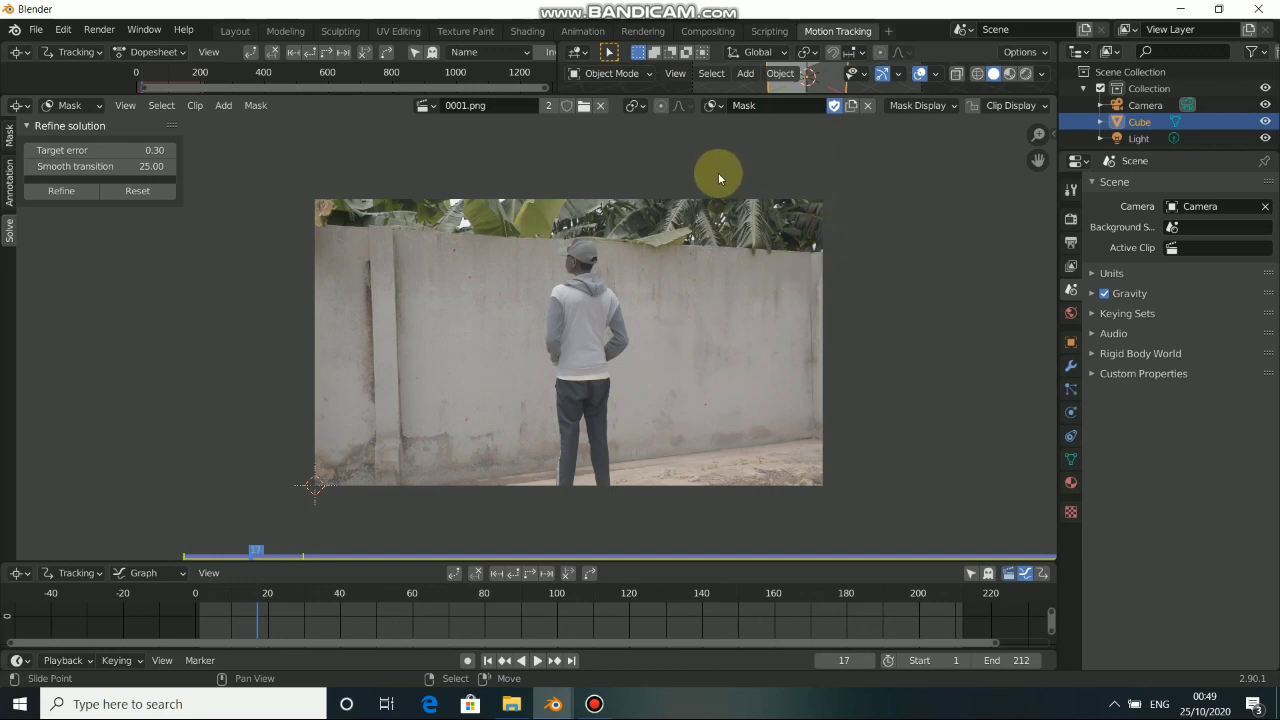
scroll(545, 350, "up", 4)
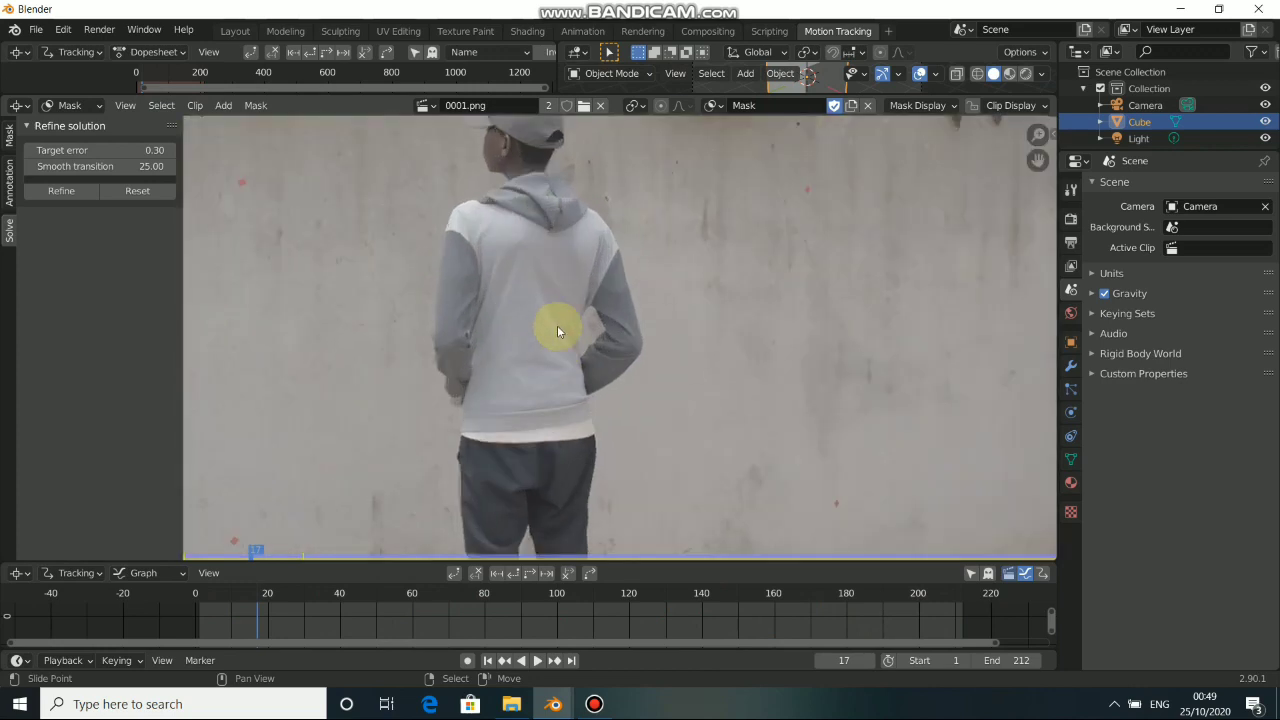
middle_click_drag(506, 279, 595, 342)
scroll(634, 313, "up", 4)
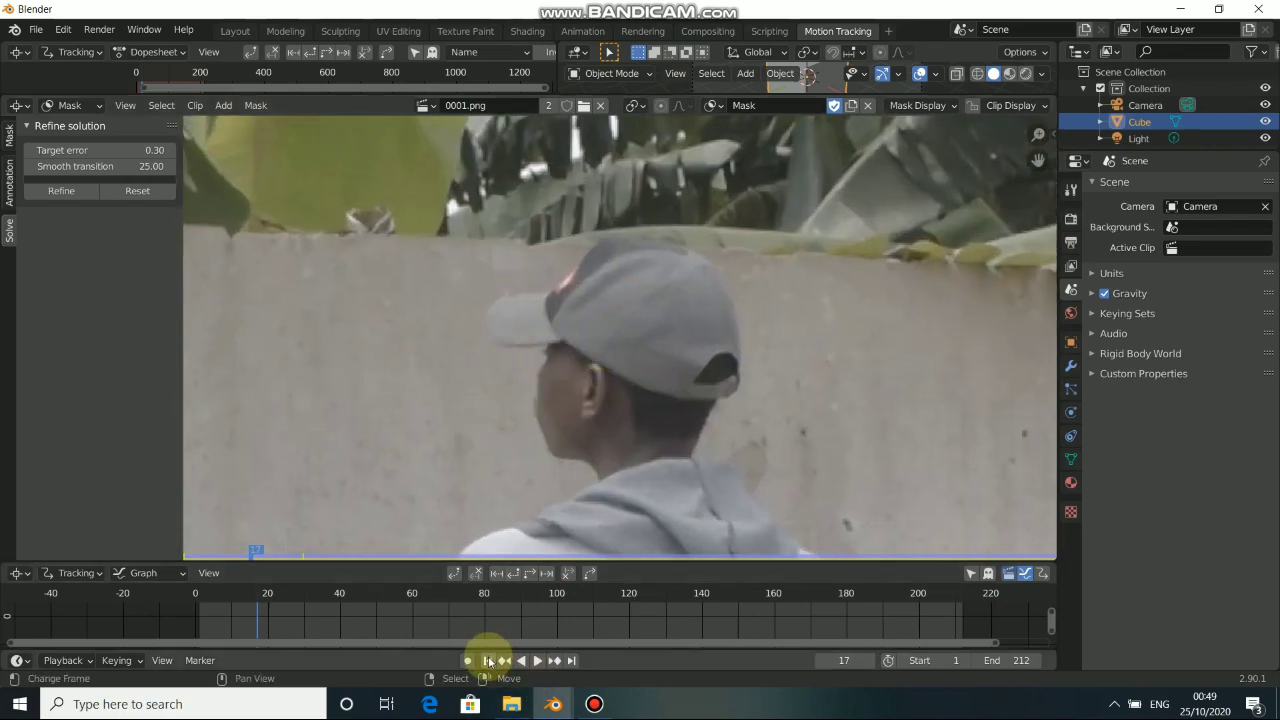
left_click(593, 624)
middle_click_drag(452, 498, 516, 358)
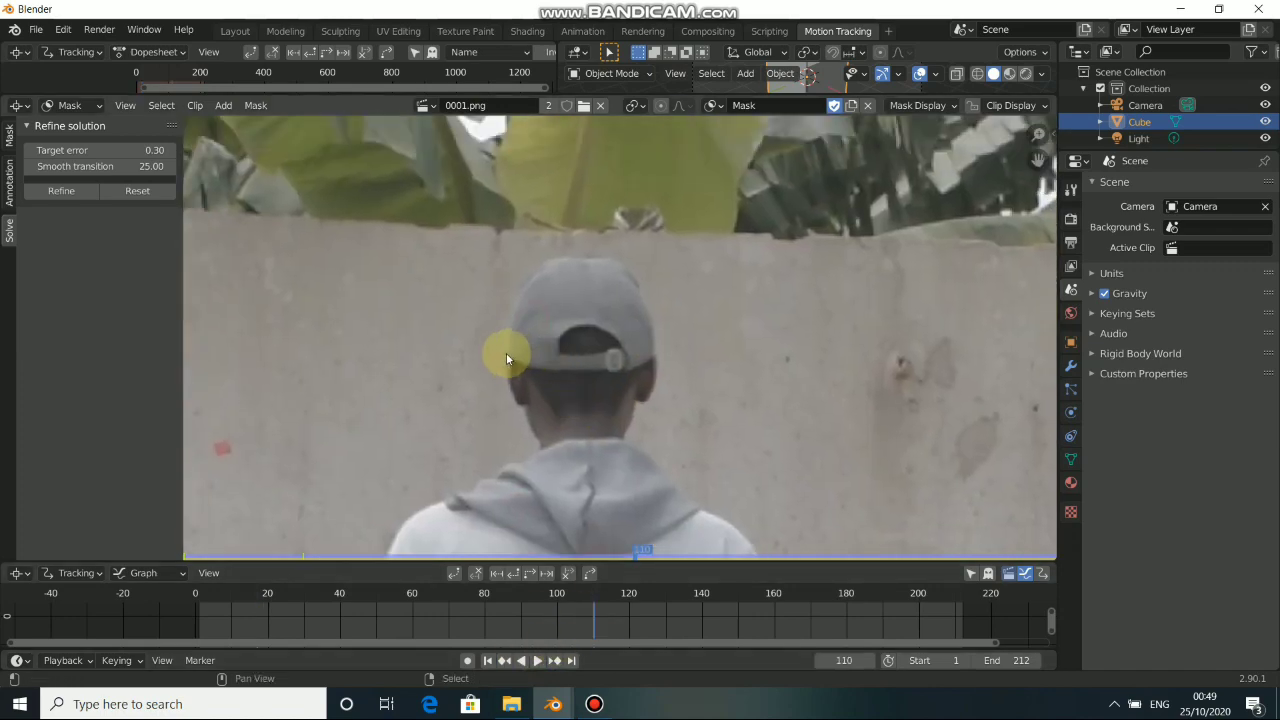
Step: Trace a mask spline around the person's cap, face edges and neck down to the hood, and close it
left_click(506, 353, "ctrl")
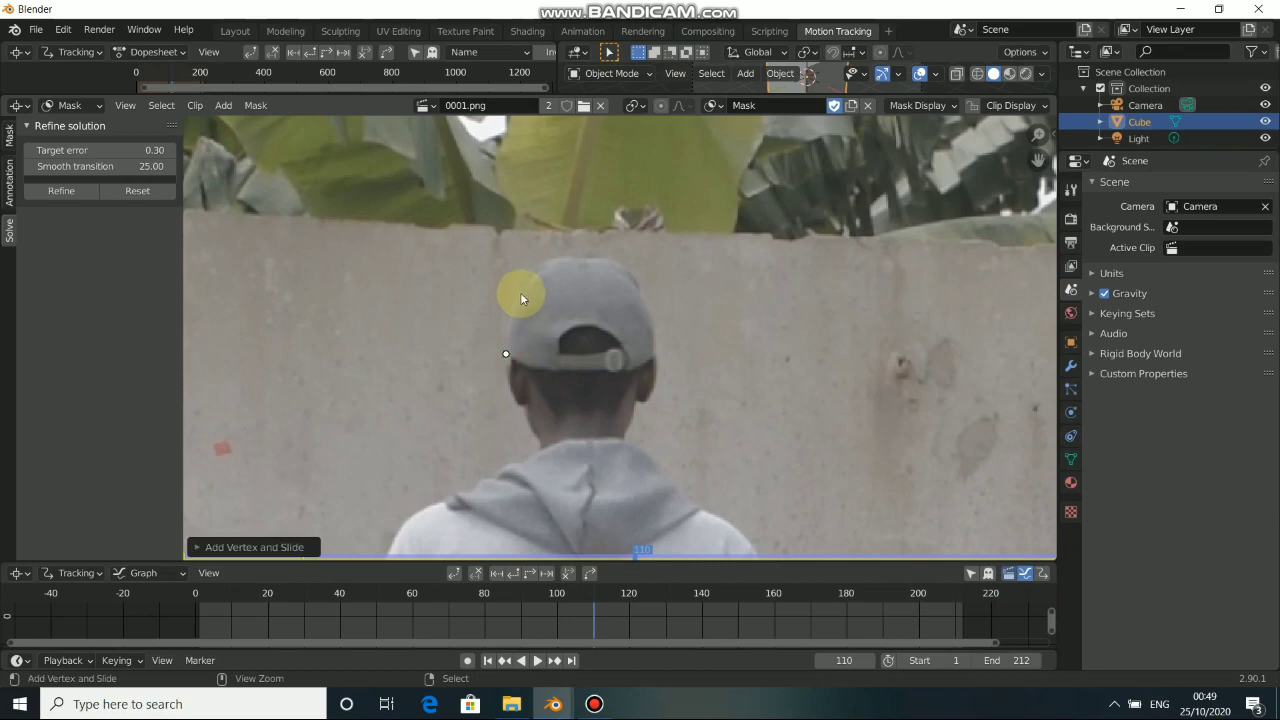
left_click(566, 263, "ctrl")
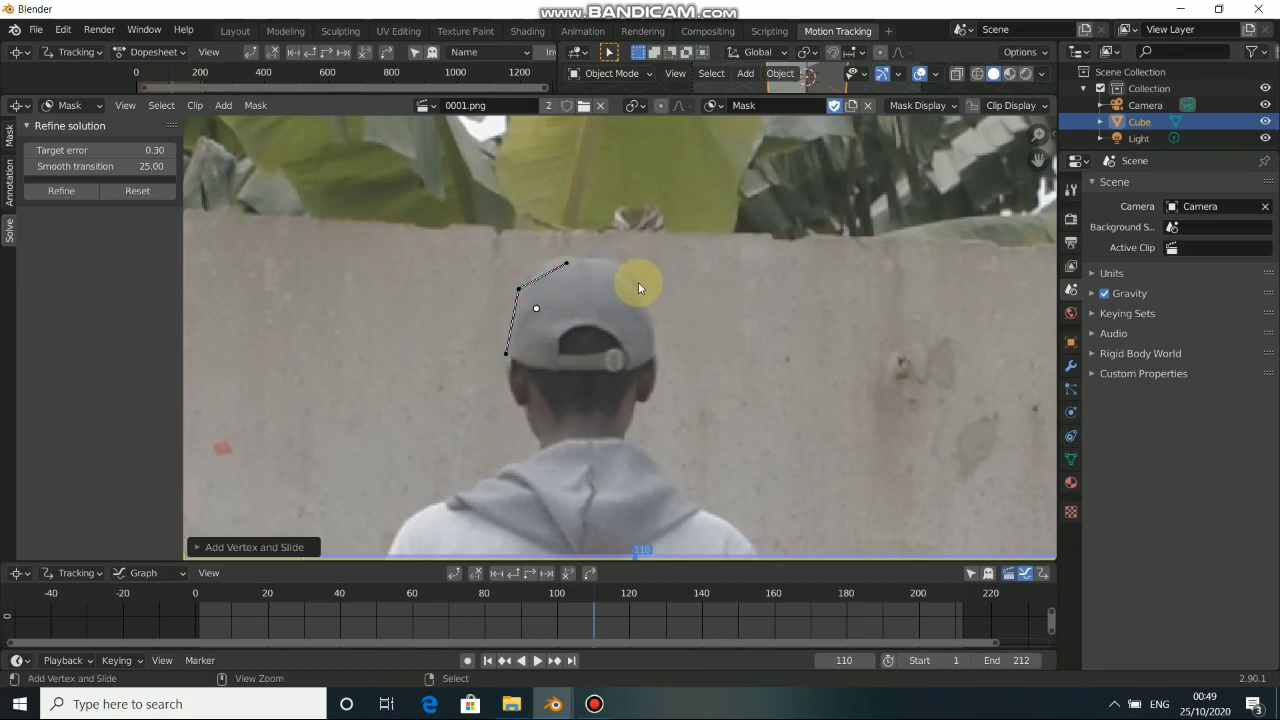
left_click(638, 283, "ctrl")
left_click(651, 362, "ctrl")
left_click(636, 402, "ctrl")
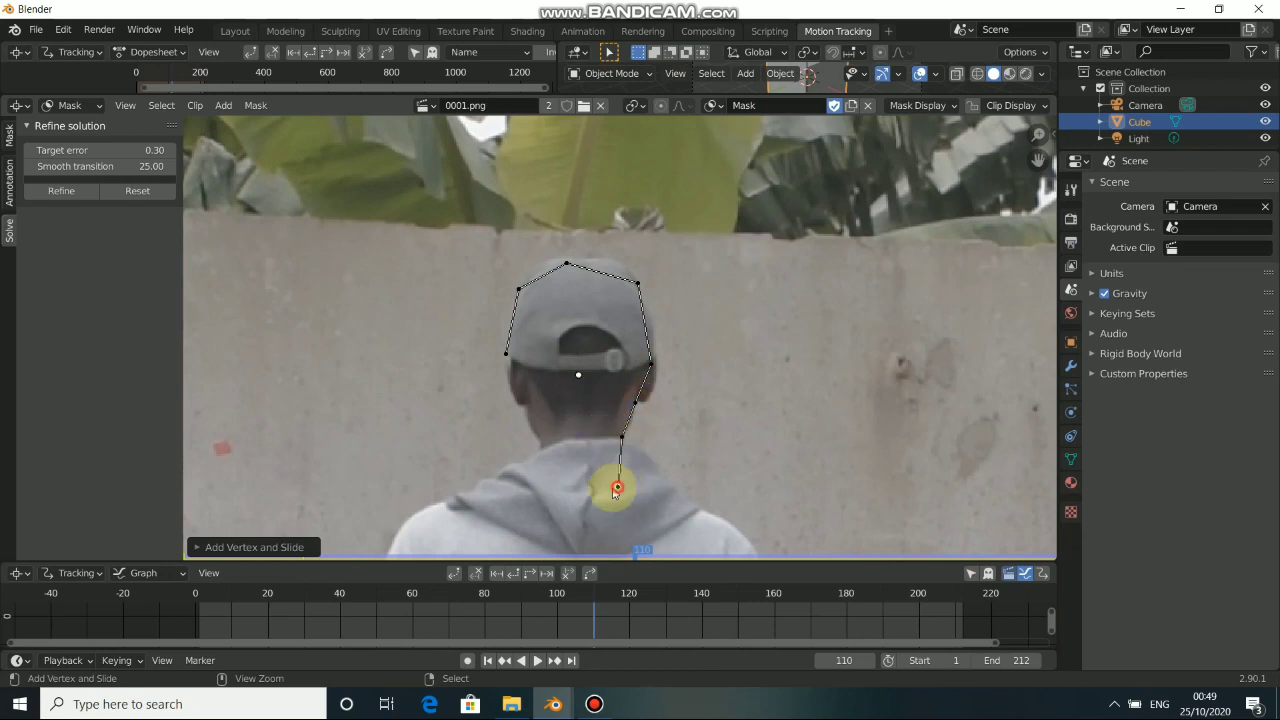
left_click(537, 485)
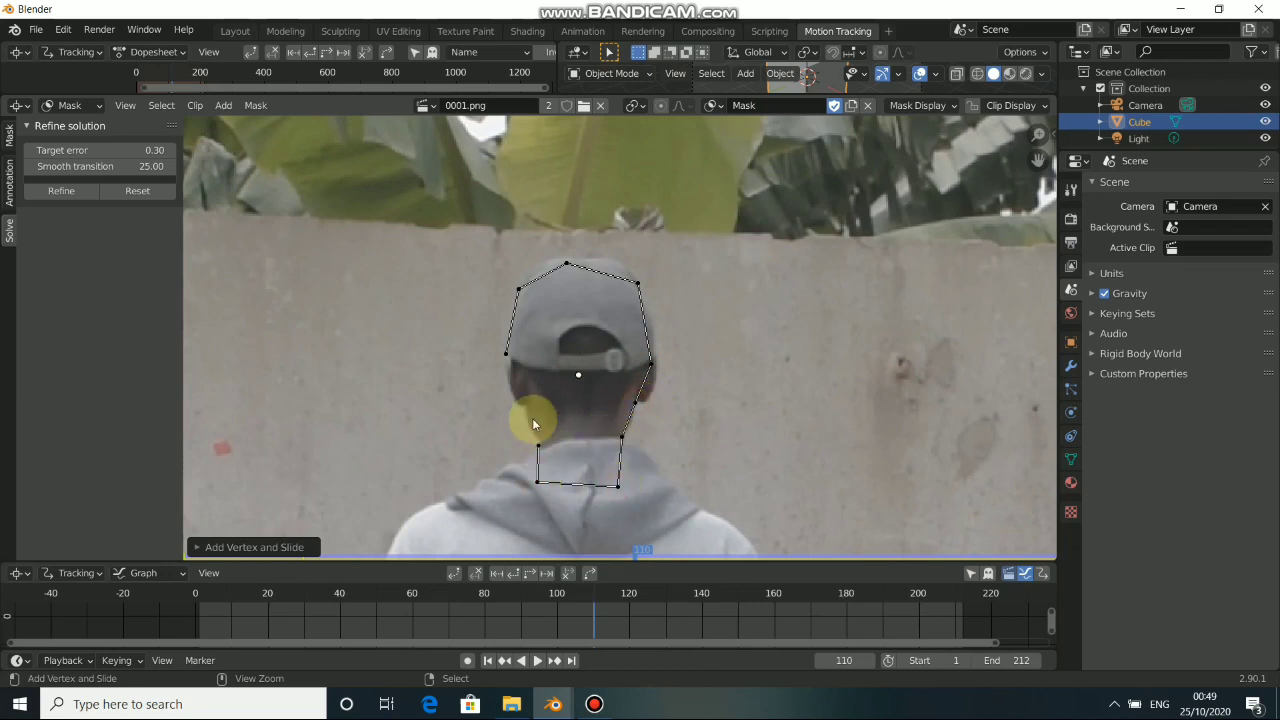
left_click_drag(509, 376, 527, 352, "ctrl")
key("alt+c")
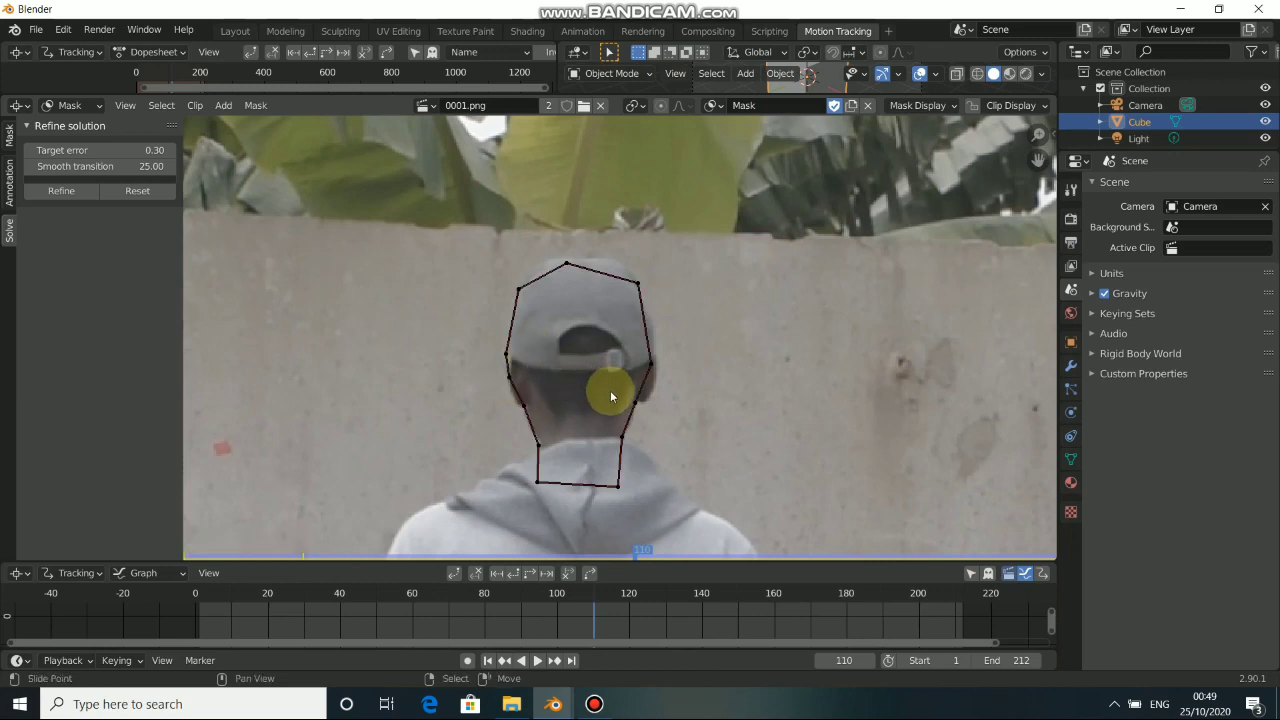
Step: Set all head mask points to the Aligned Single handle type and switch the spline's direction so the handles face outward
key("a")
key("v")
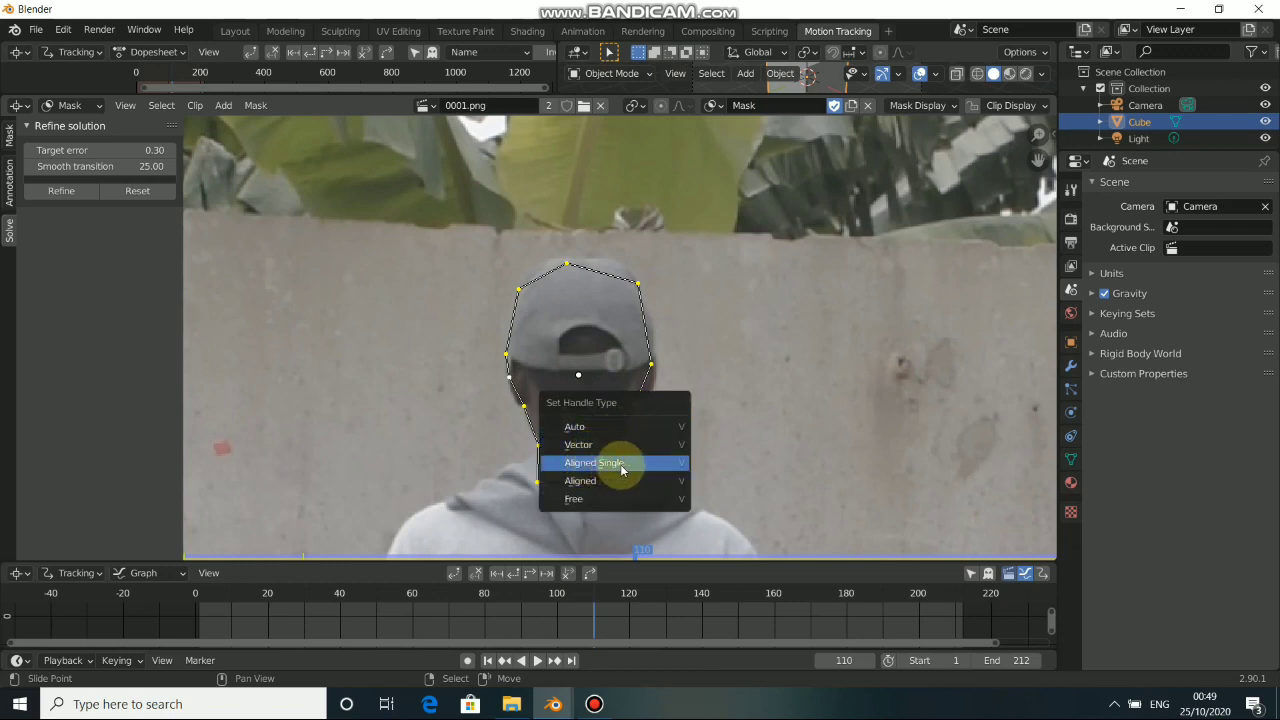
left_click(624, 463)
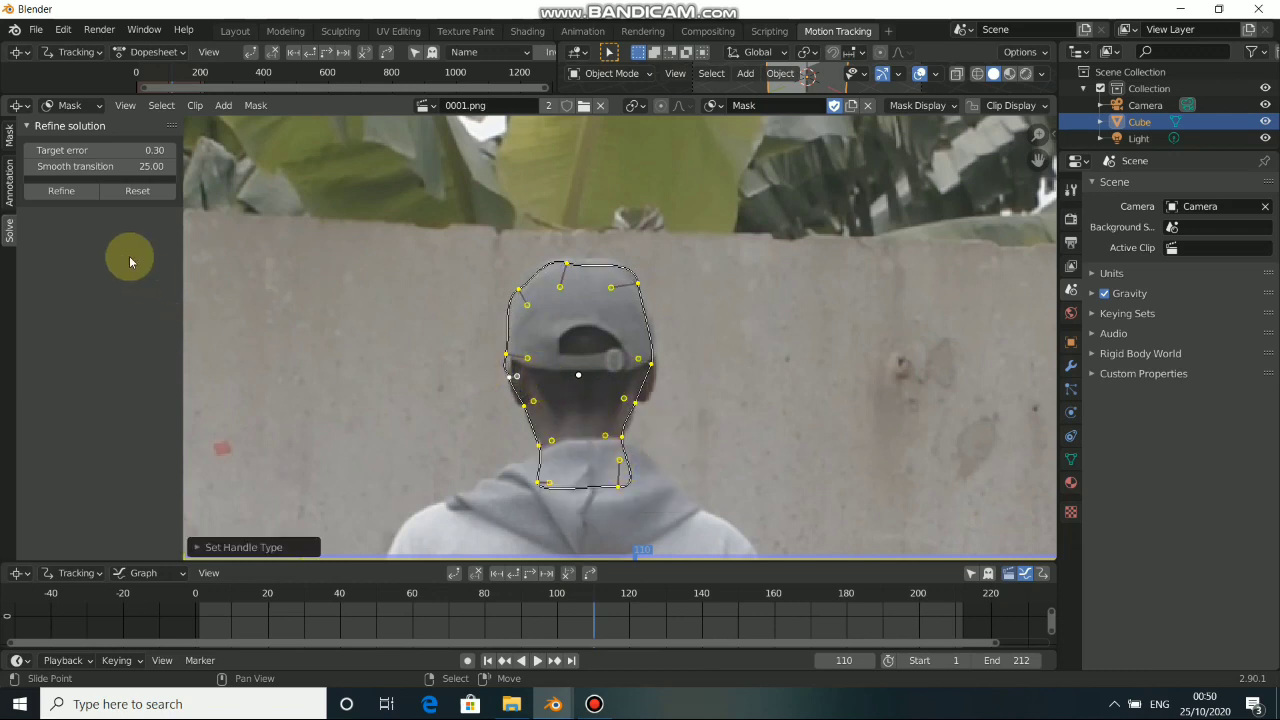
left_click(9, 135)
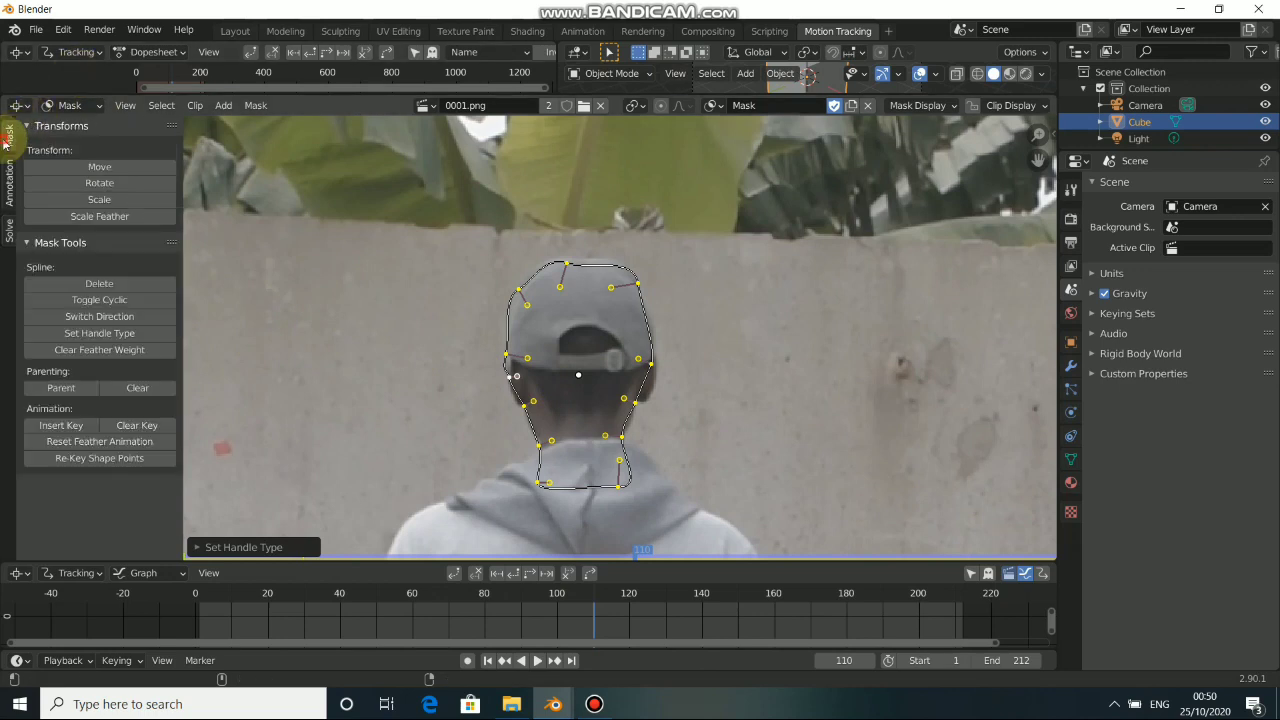
left_click(103, 318)
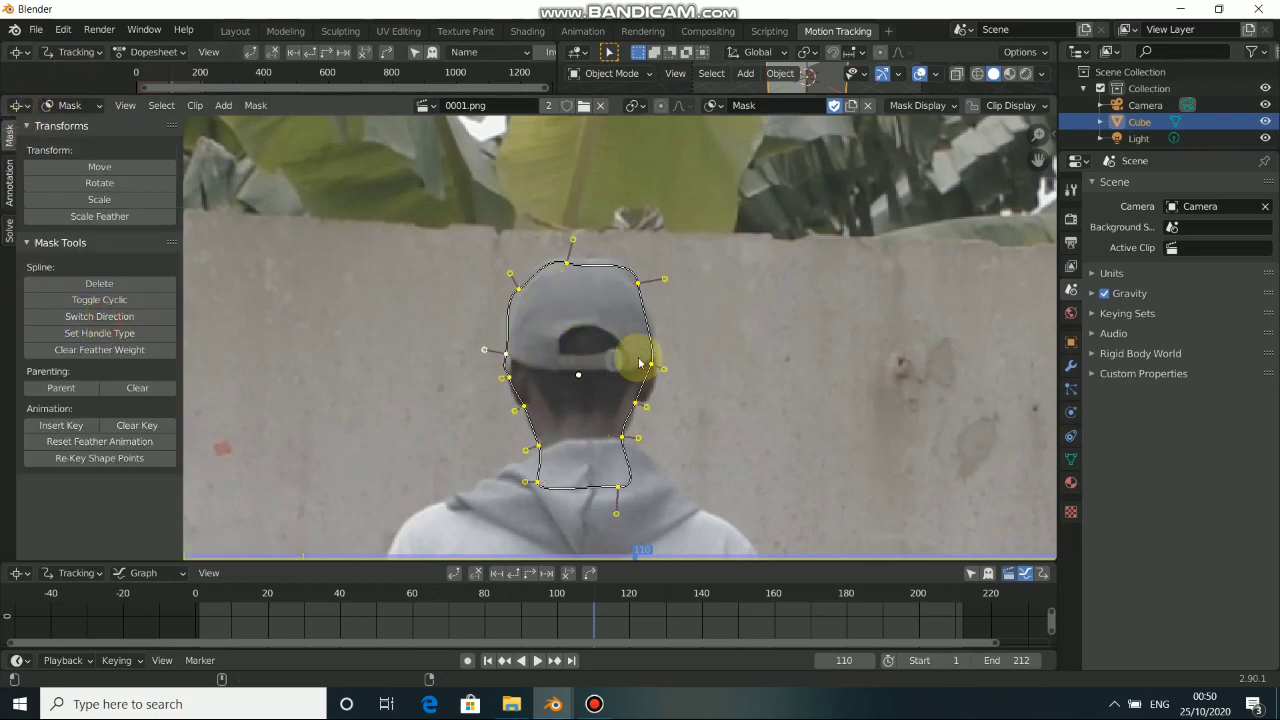
Step: Refine the head mask's points and handles to follow the cap, ears, neck and hood more closely
left_click_drag(664, 269, 661, 268)
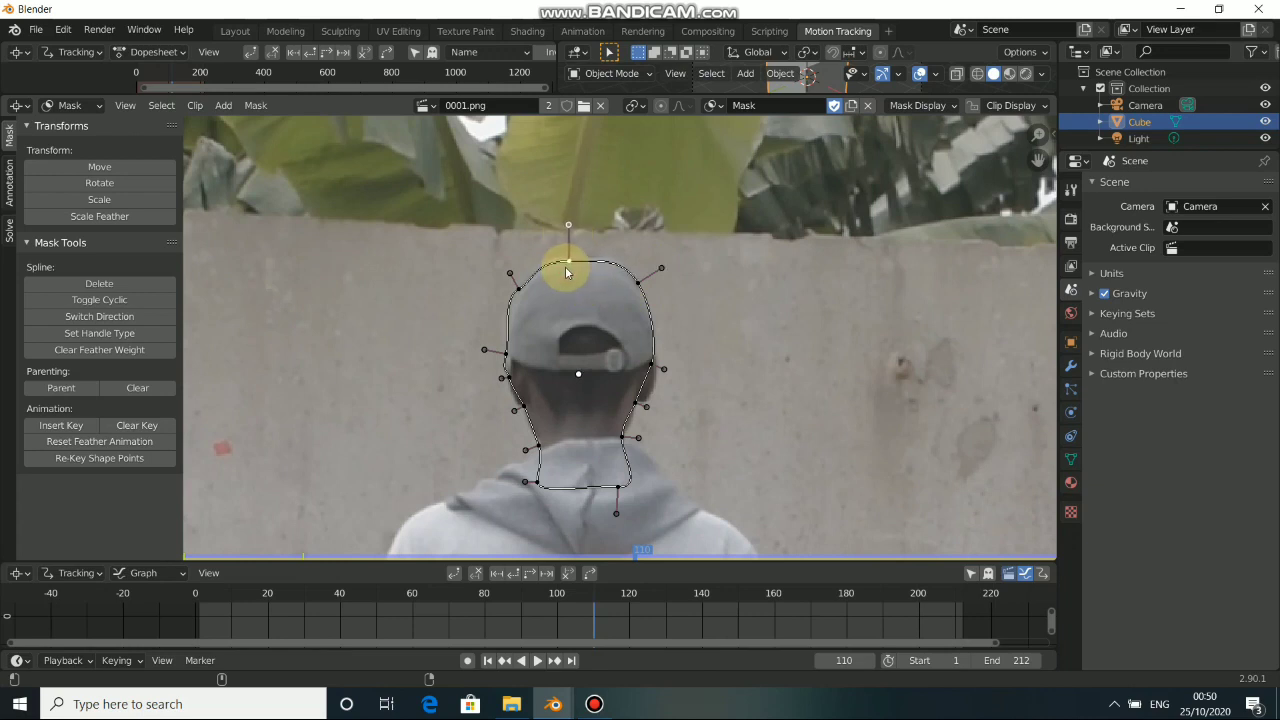
left_click(501, 274)
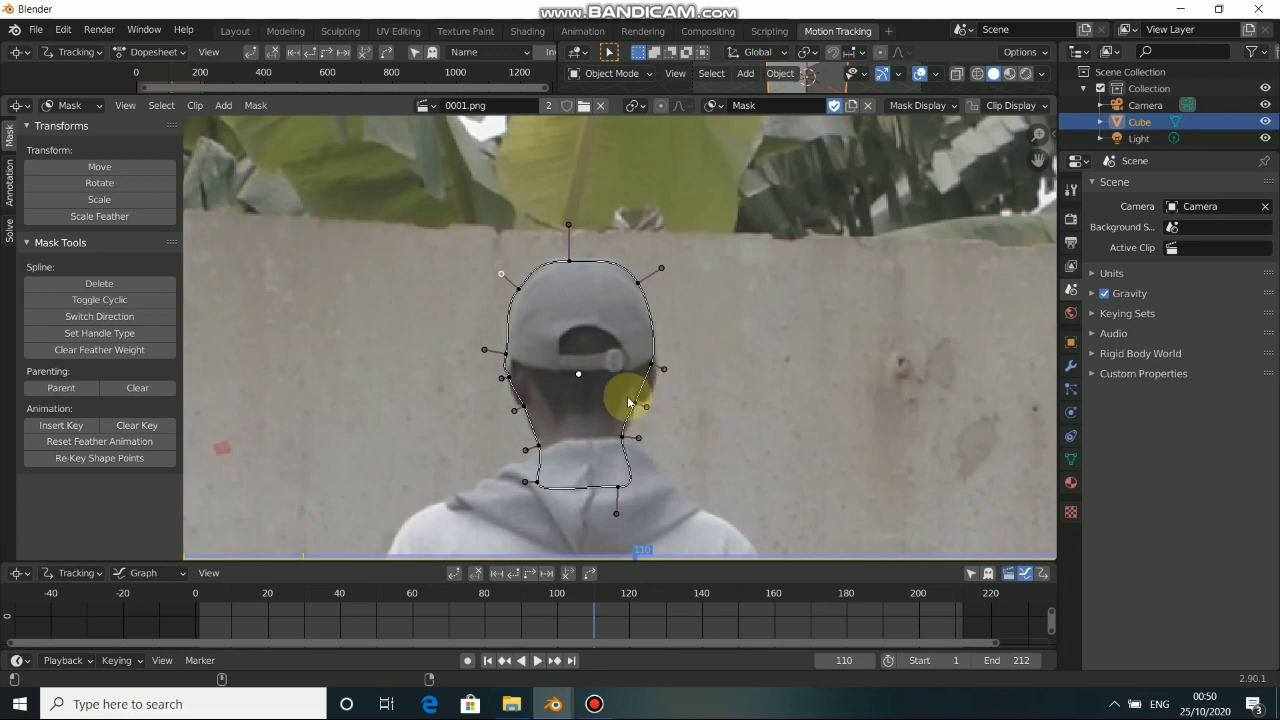
left_click_drag(628, 425, 634, 401)
left_click_drag(630, 491, 607, 491)
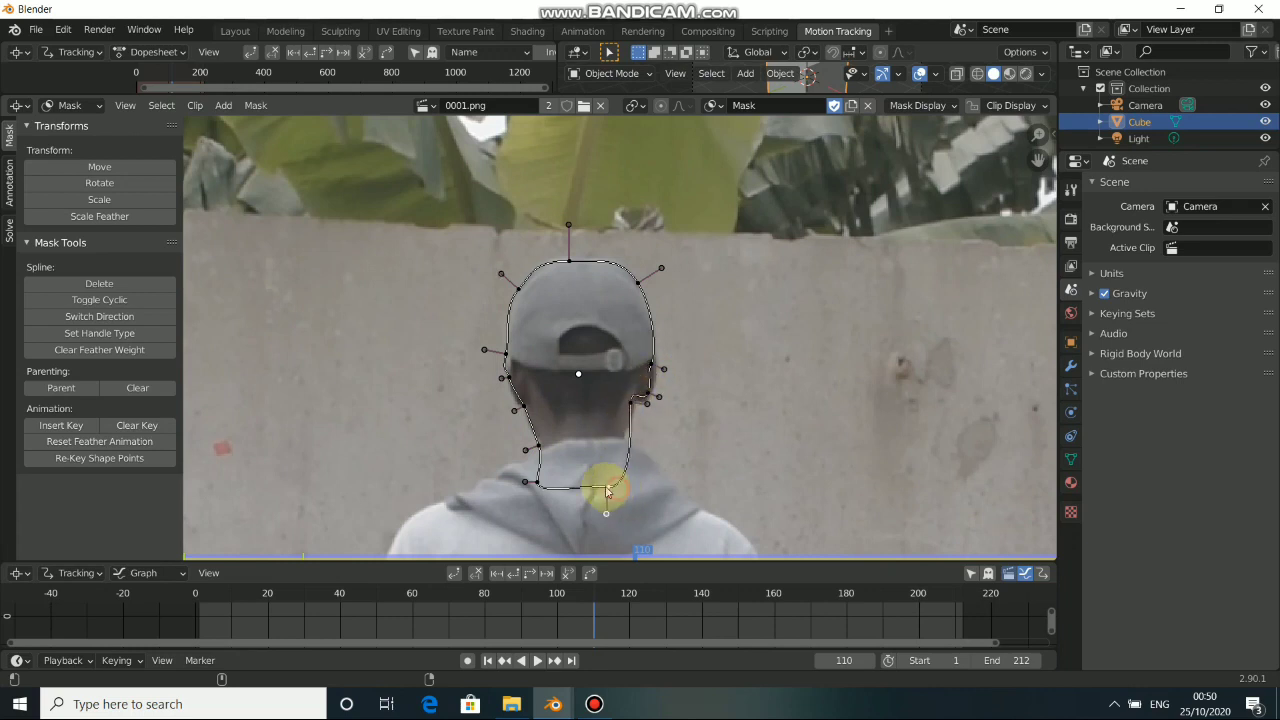
left_click(645, 370)
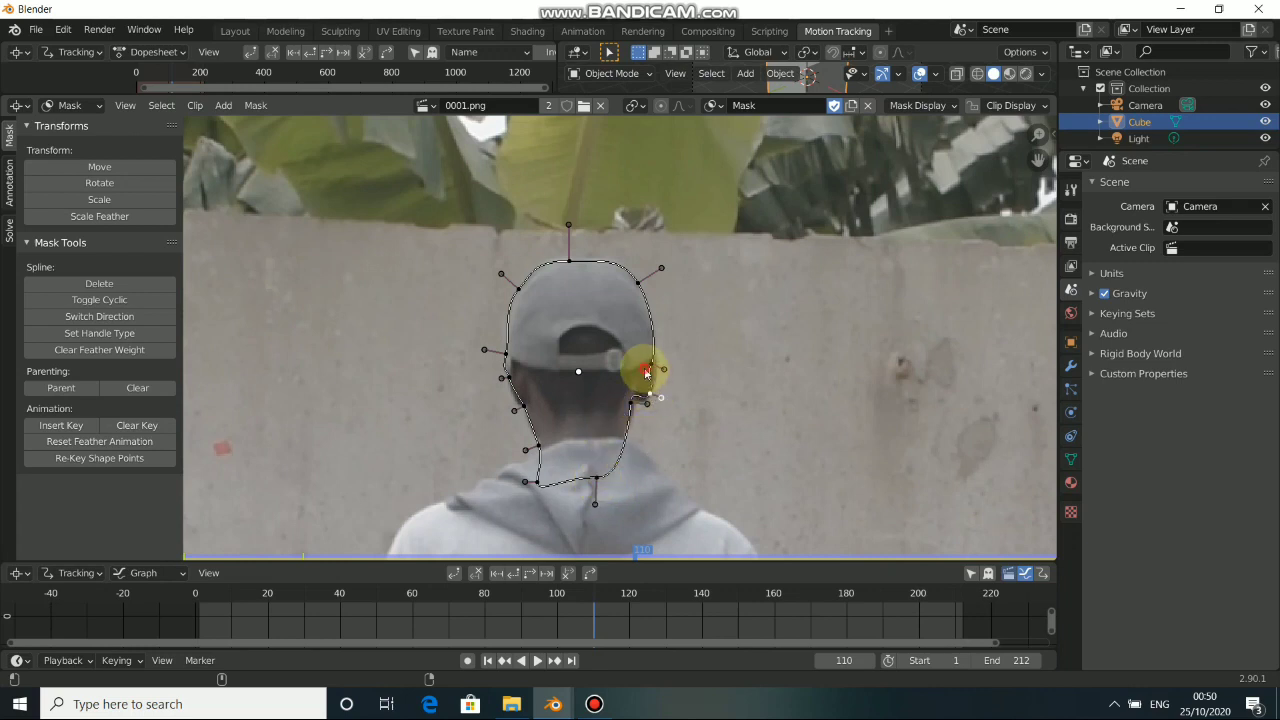
left_click_drag(509, 377, 531, 443)
left_click(504, 351)
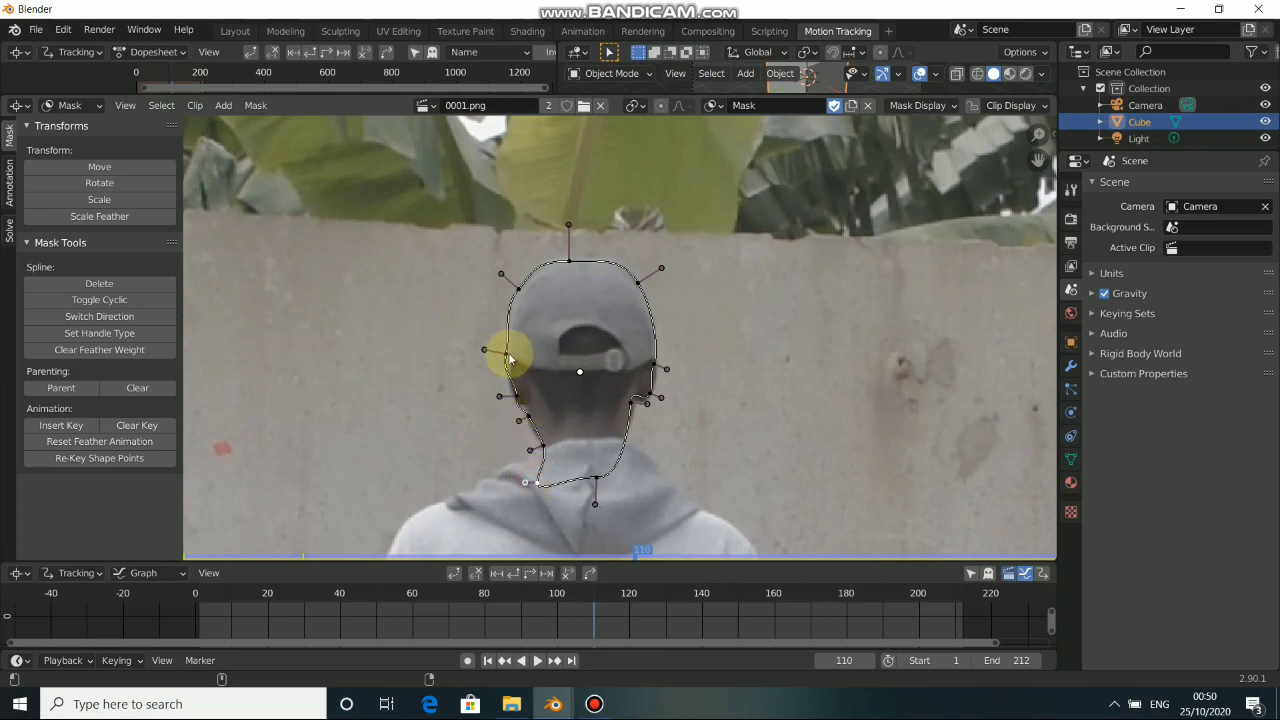
Step: Rename the mask to head and create another new mask for the body
left_click(784, 105)
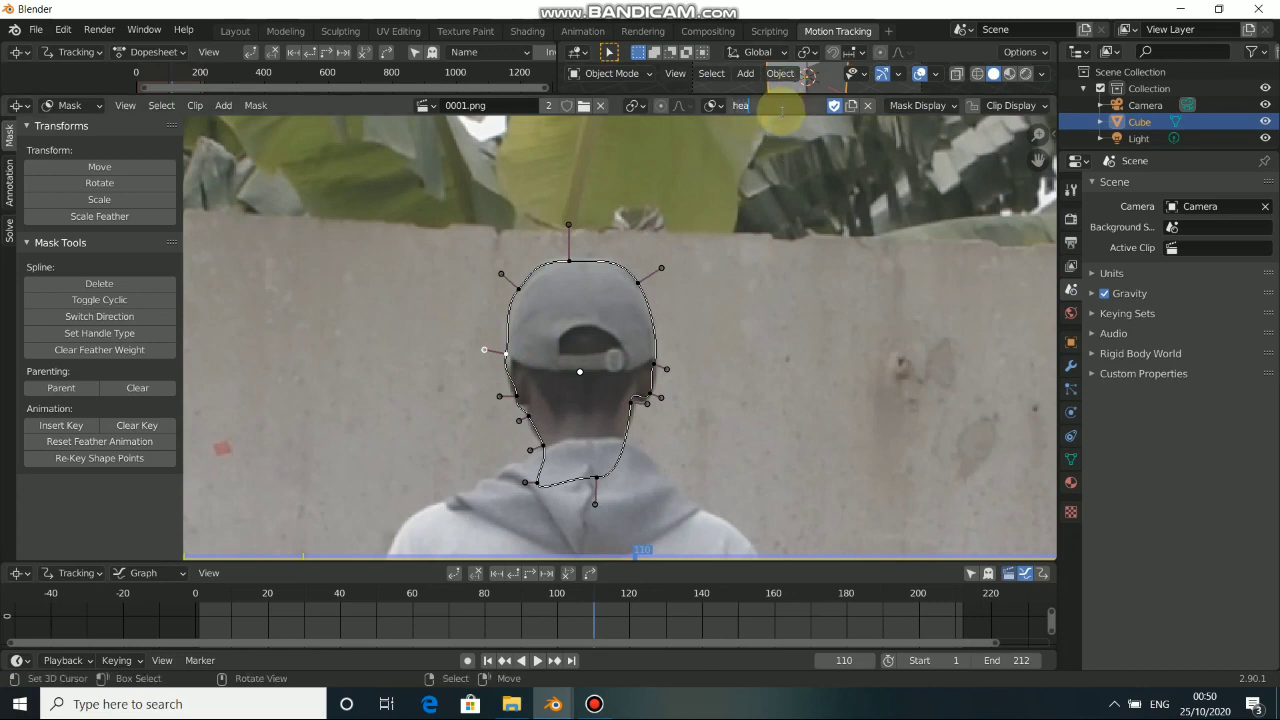
key("Return")
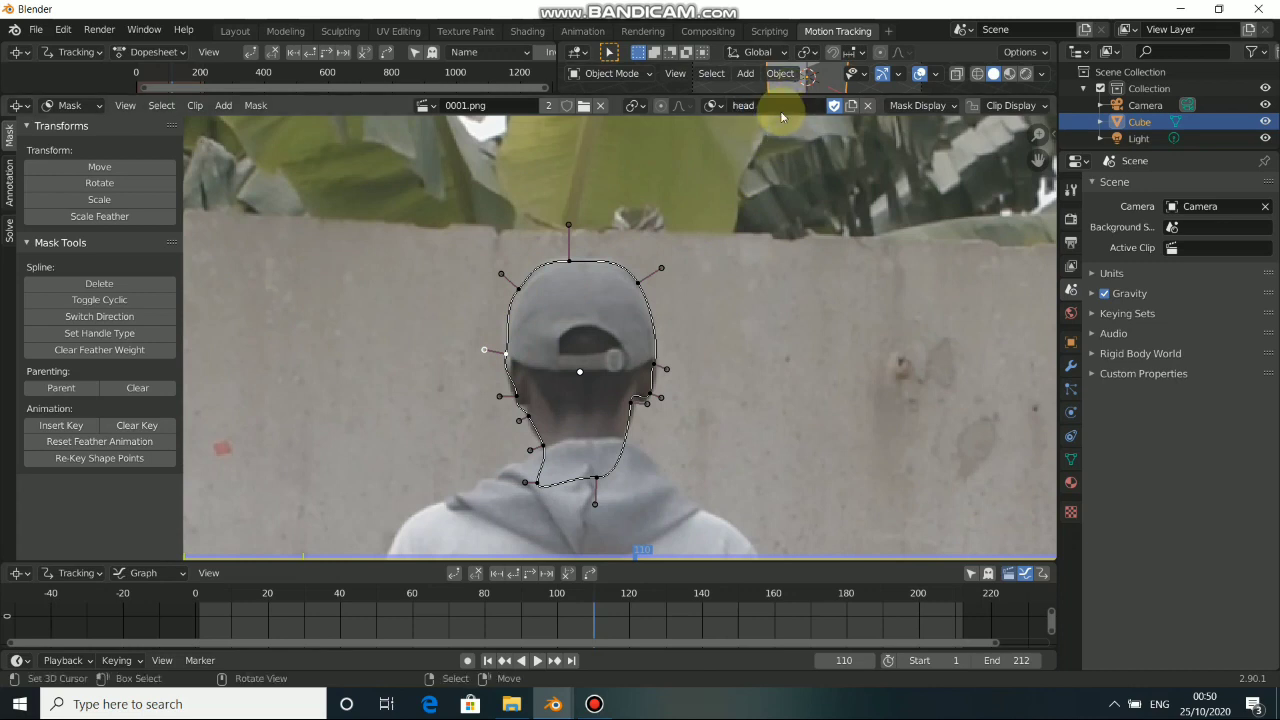
left_click(851, 106)
Step: Start the body mask outline at the left shoulder and trace over the hood and down the right arm to the hoodie's hem
scroll(651, 371, "down", 3)
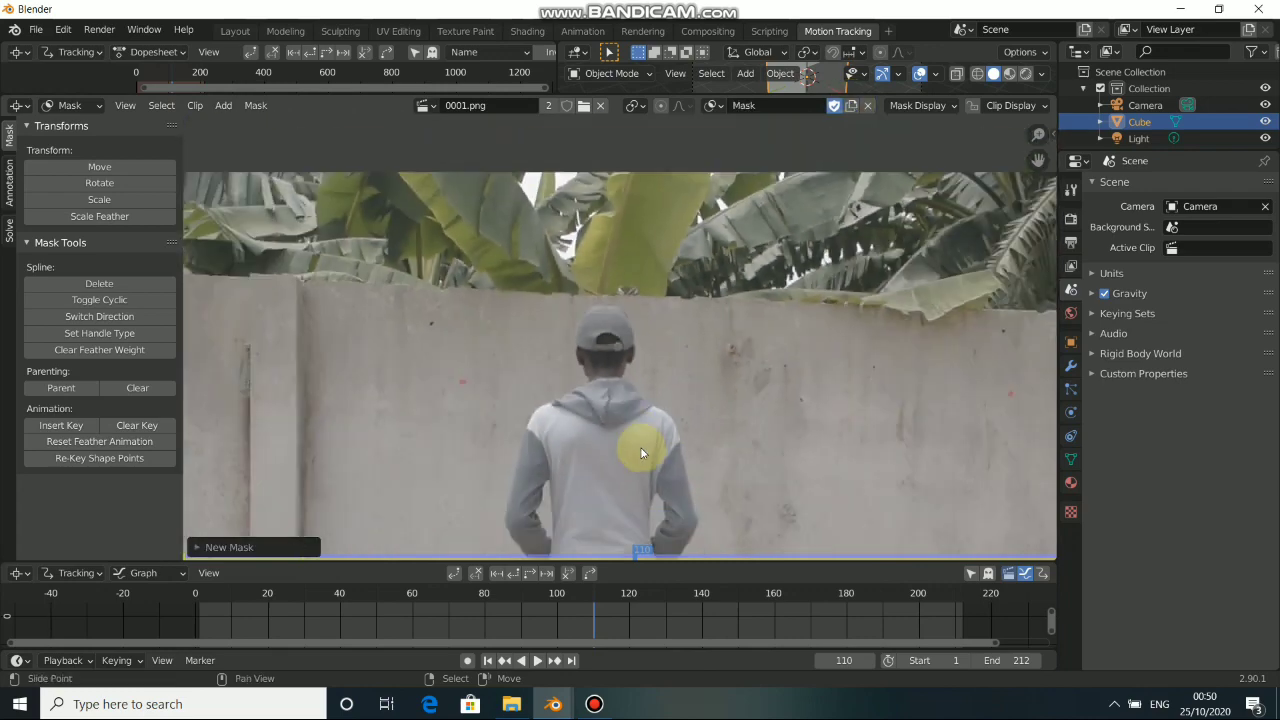
middle_click_drag(643, 449, 595, 352)
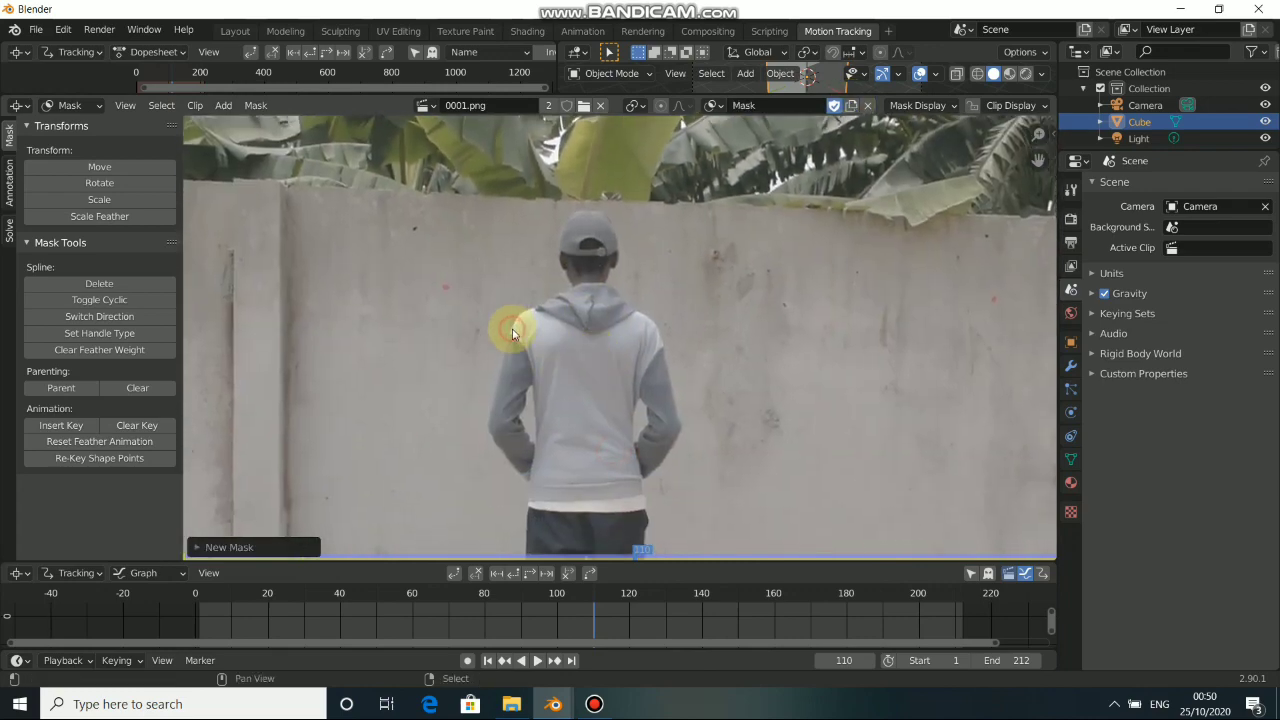
left_click(512, 331, "ctrl")
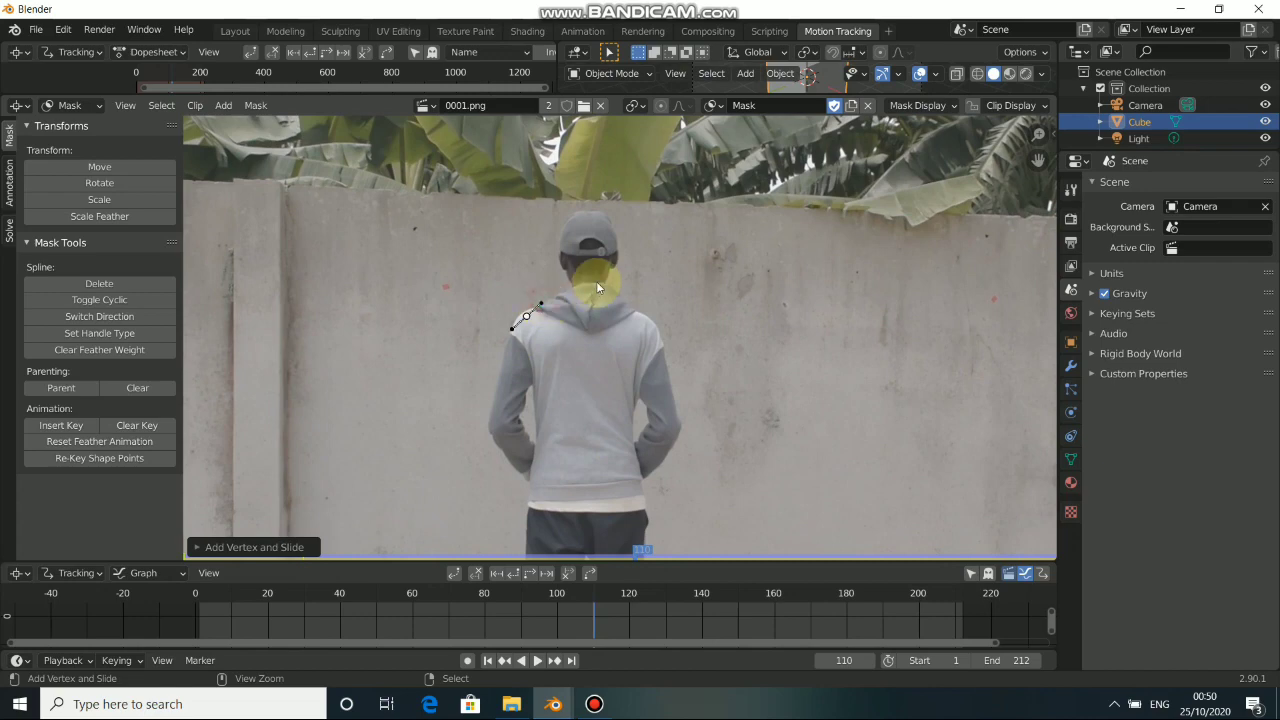
left_click(632, 310, "ctrl")
left_click(640, 478, "ctrl")
Step: Continue the body outline down the outside of the right leg to a point just below the image edge
middle_click_drag(643, 523, 609, 286)
left_click(616, 328, "ctrl")
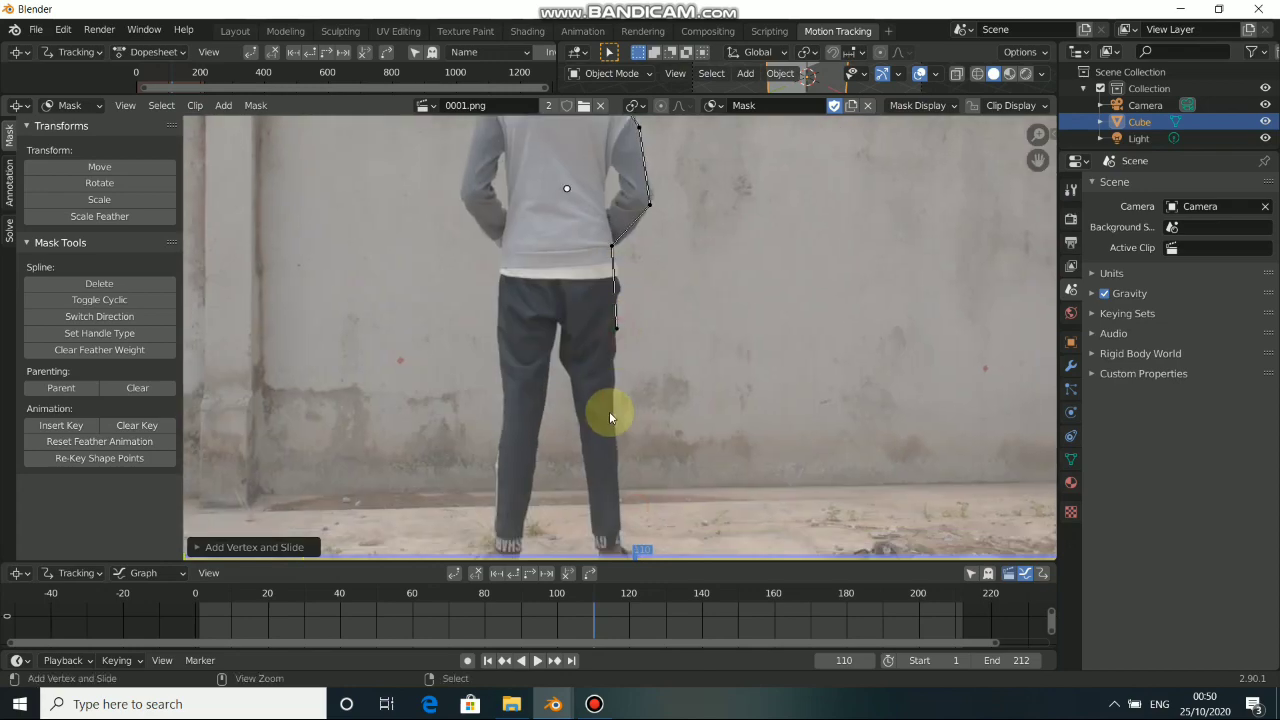
left_click(611, 417, "ctrl")
left_click(618, 495, "ctrl")
middle_click_drag(619, 527, 609, 424)
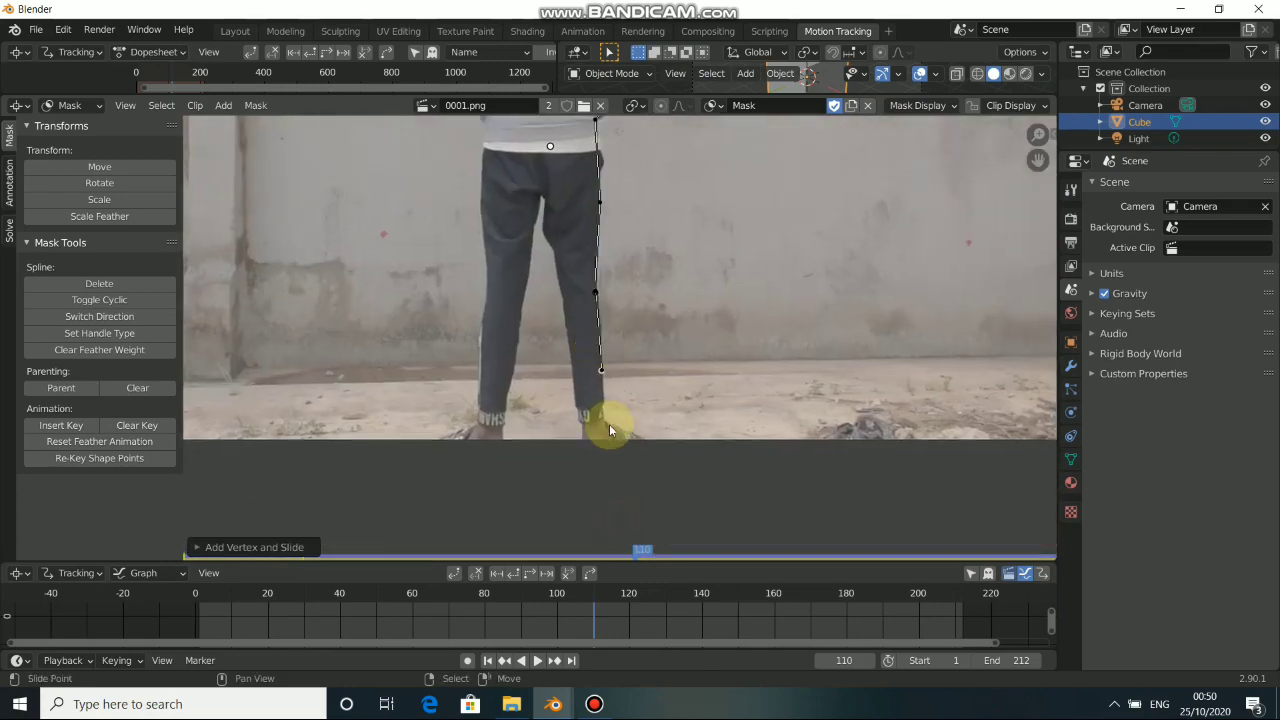
left_click_drag(610, 424, 588, 458, "ctrl")
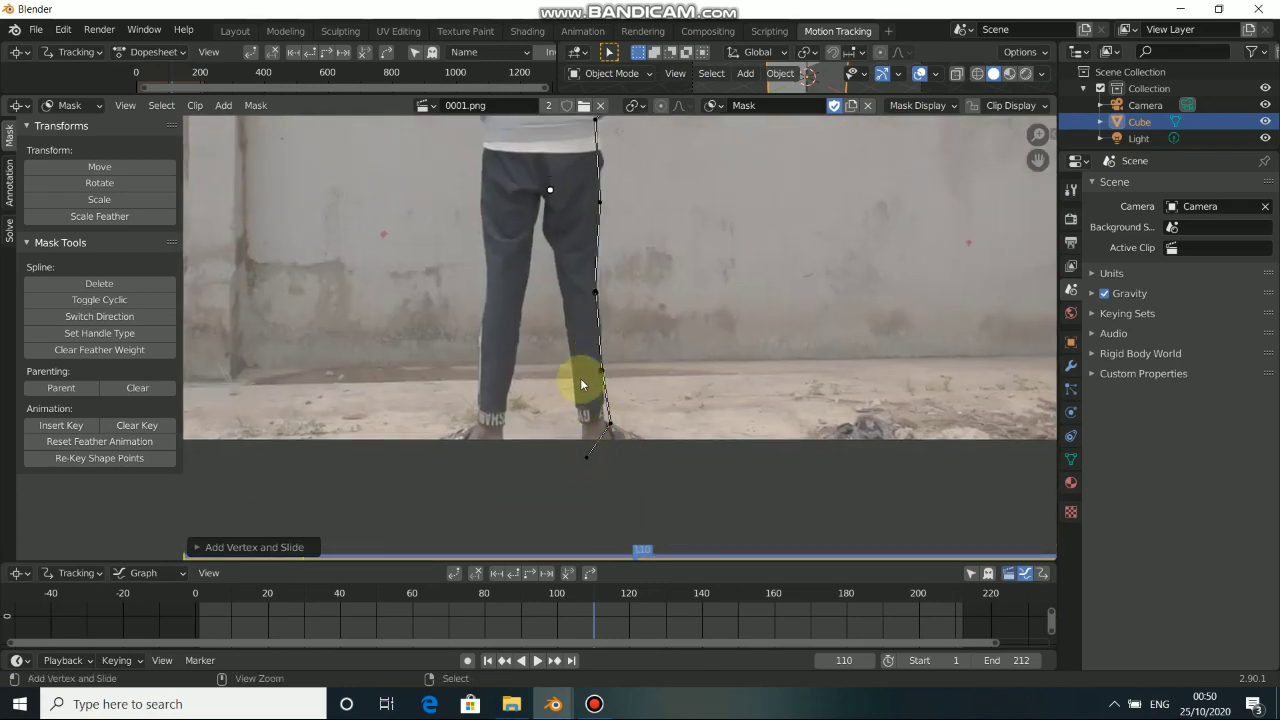
Step: Trace the body outline along both inner legs, around the left foot and up the outside of the left leg
left_click(558, 272, "ctrl")
left_click(519, 340, "ctrl")
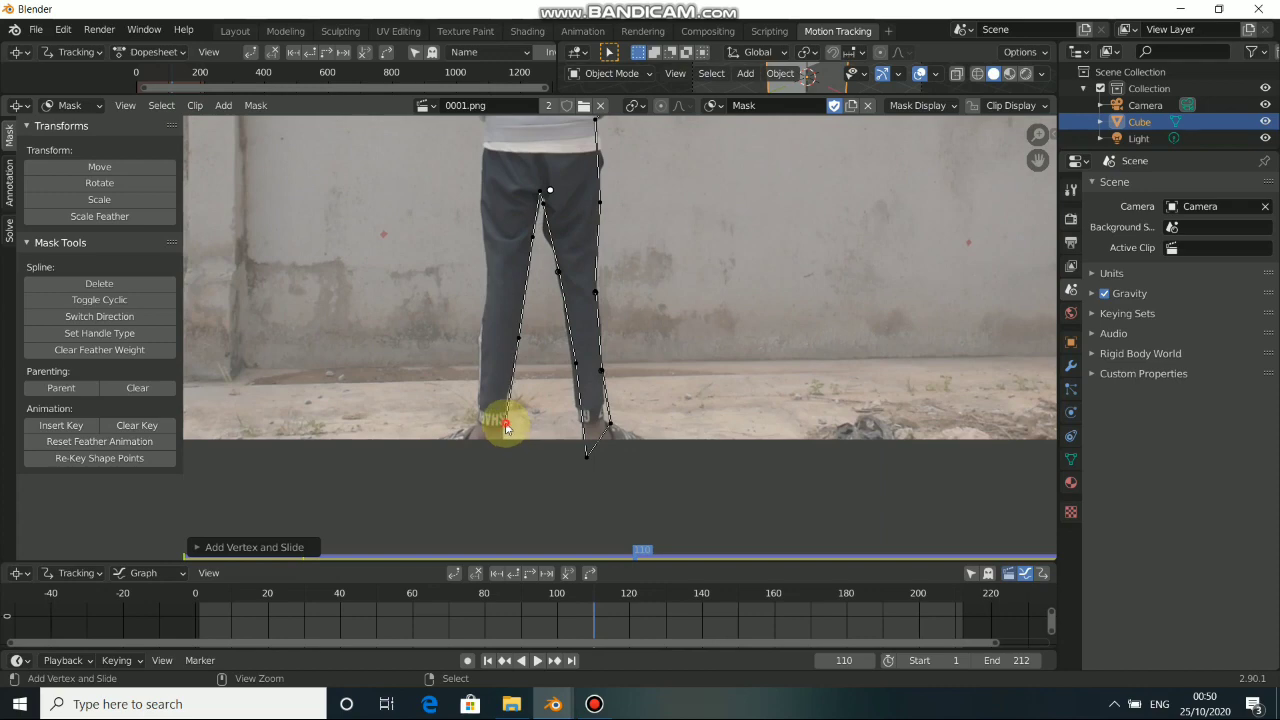
left_click(492, 451, "ctrl")
left_click(479, 402, "ctrl")
left_click(485, 290, "ctrl")
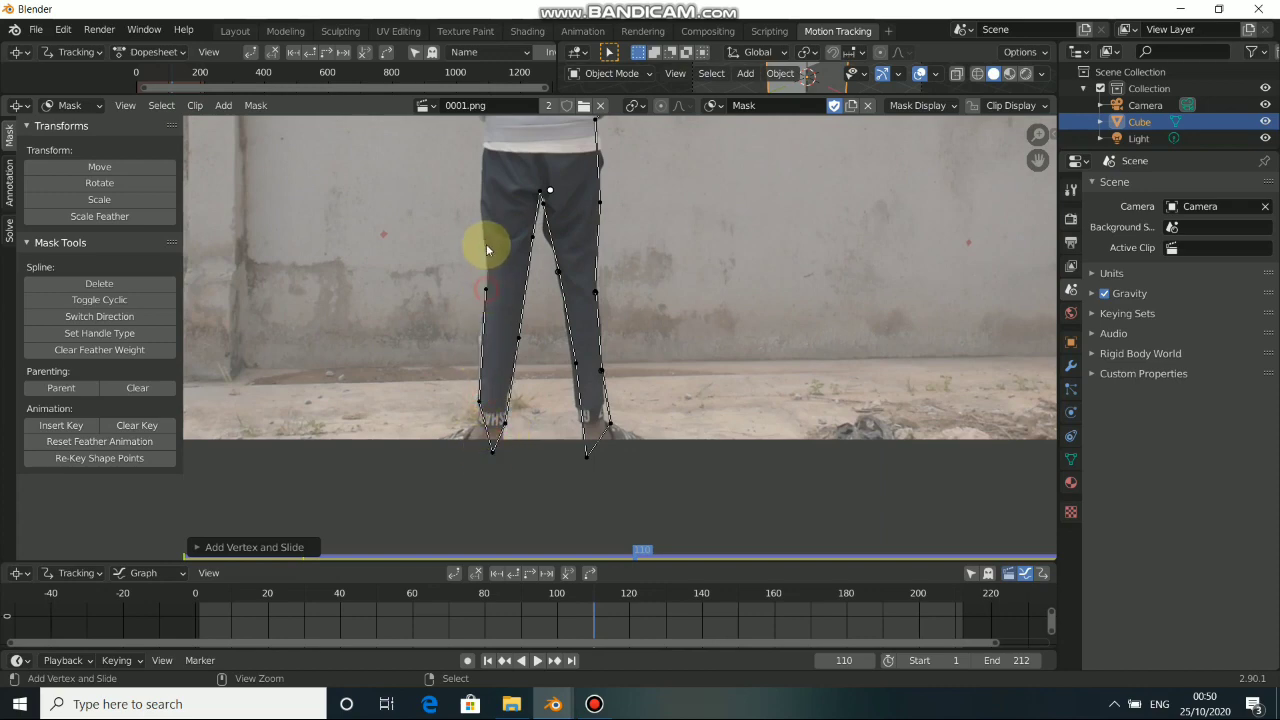
left_click(480, 218, "ctrl")
Step: Trace the left hip and left arm up to the shoulder and close the body mask outline
middle_click_drag(511, 238, 569, 393)
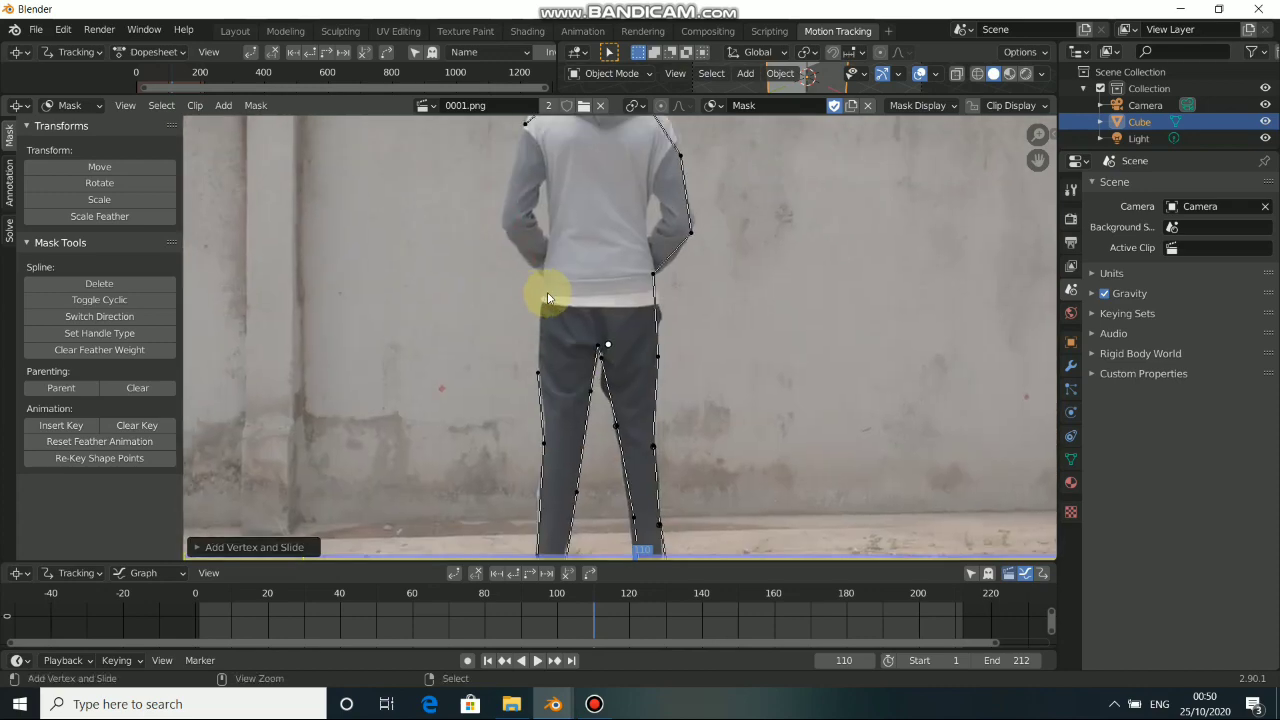
left_click(546, 295, "ctrl")
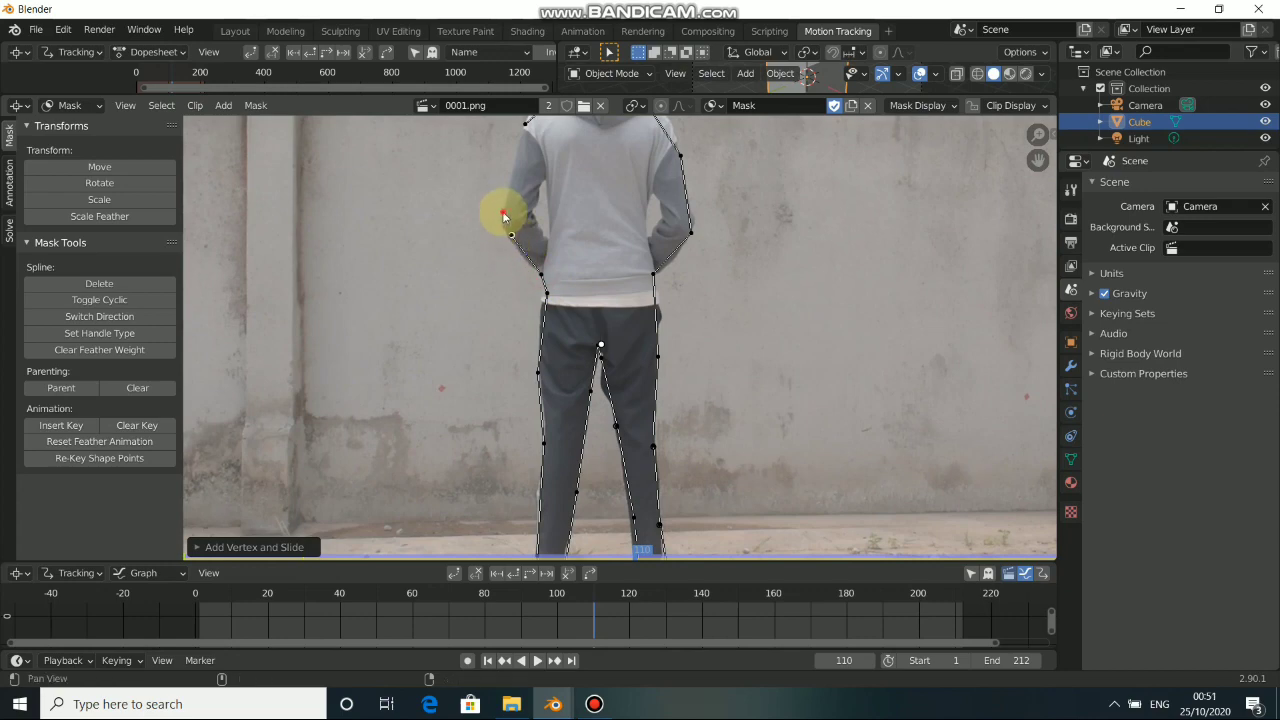
middle_click_drag(505, 214, 552, 278)
left_click(560, 267, "ctrl")
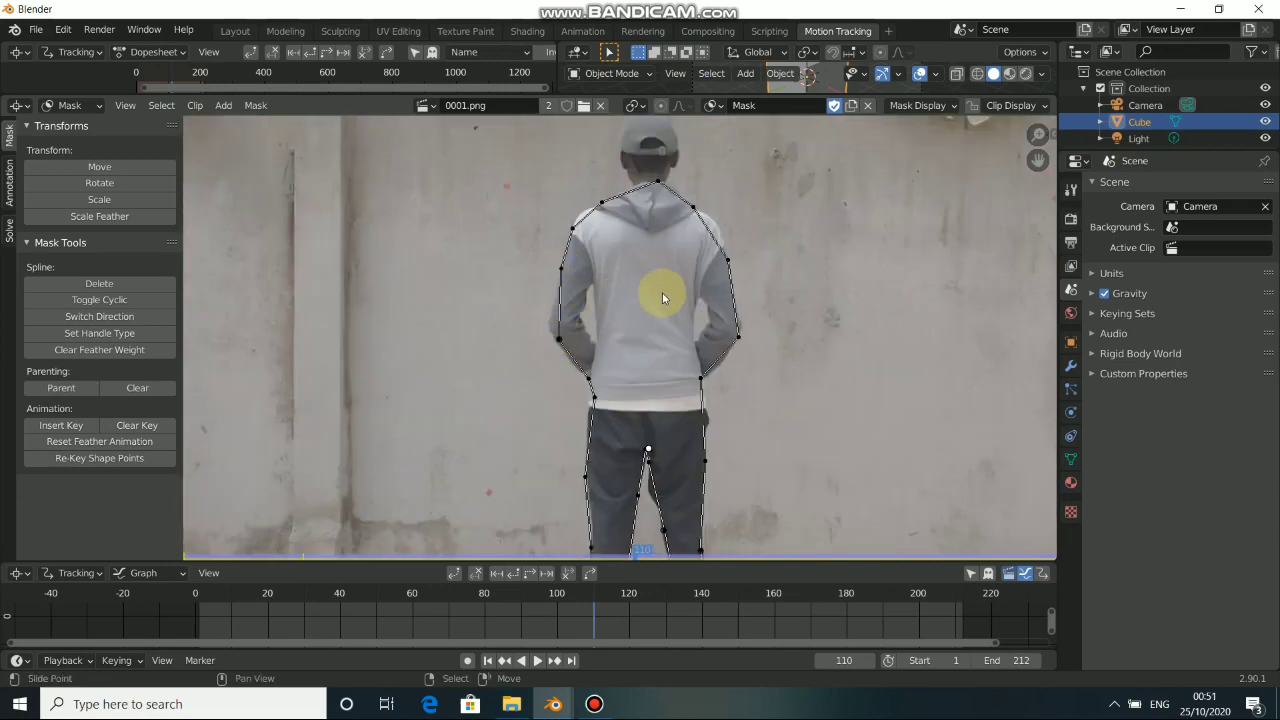
Step: Set all body mask points to Aligned Single handles and switch the spline's direction
key("a")
key("v")
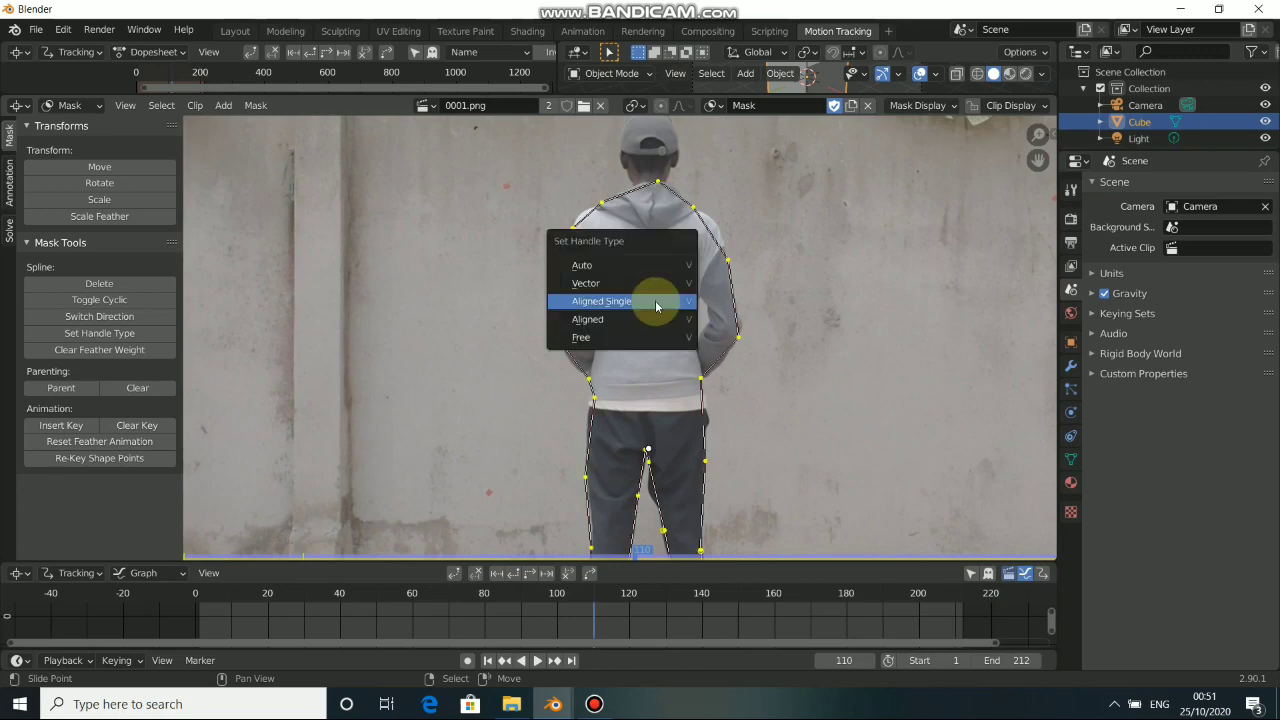
left_click(655, 300)
left_click(142, 316)
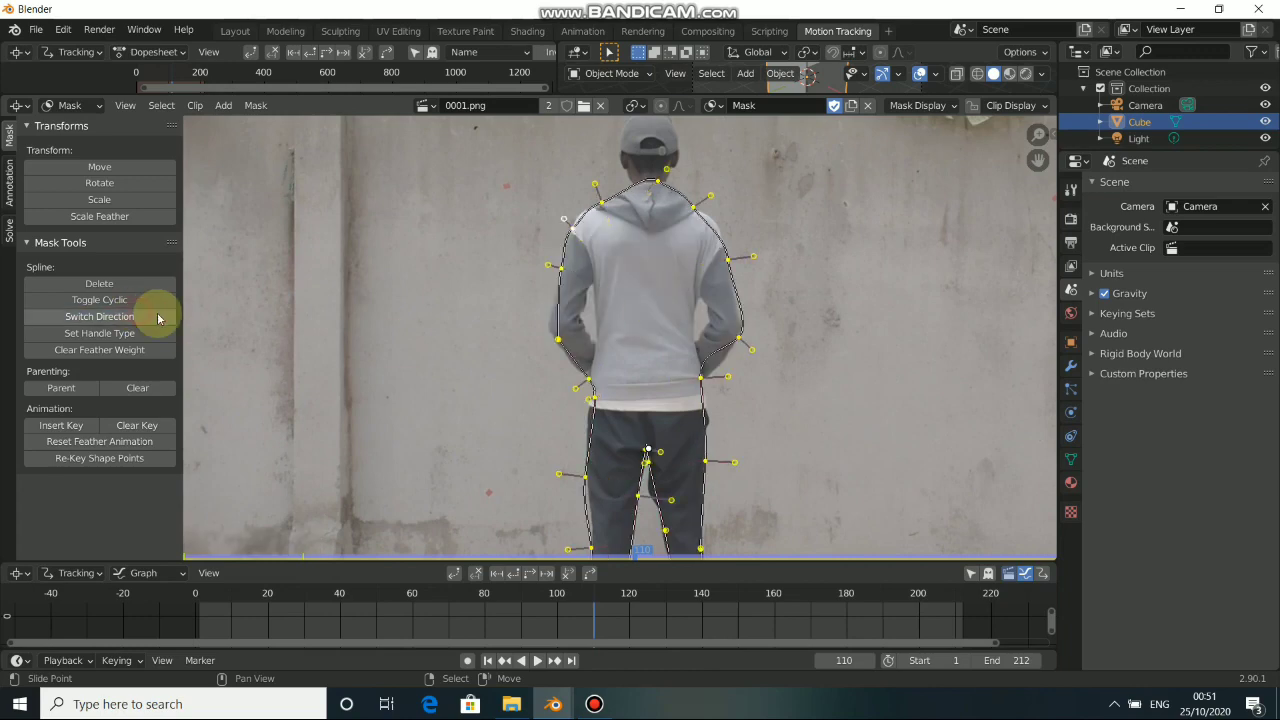
Step: Fit the body mask's neck point and its handle to the hoodie's collar
middle_click_drag(670, 188, 651, 260)
left_click_drag(651, 261, 641, 267)
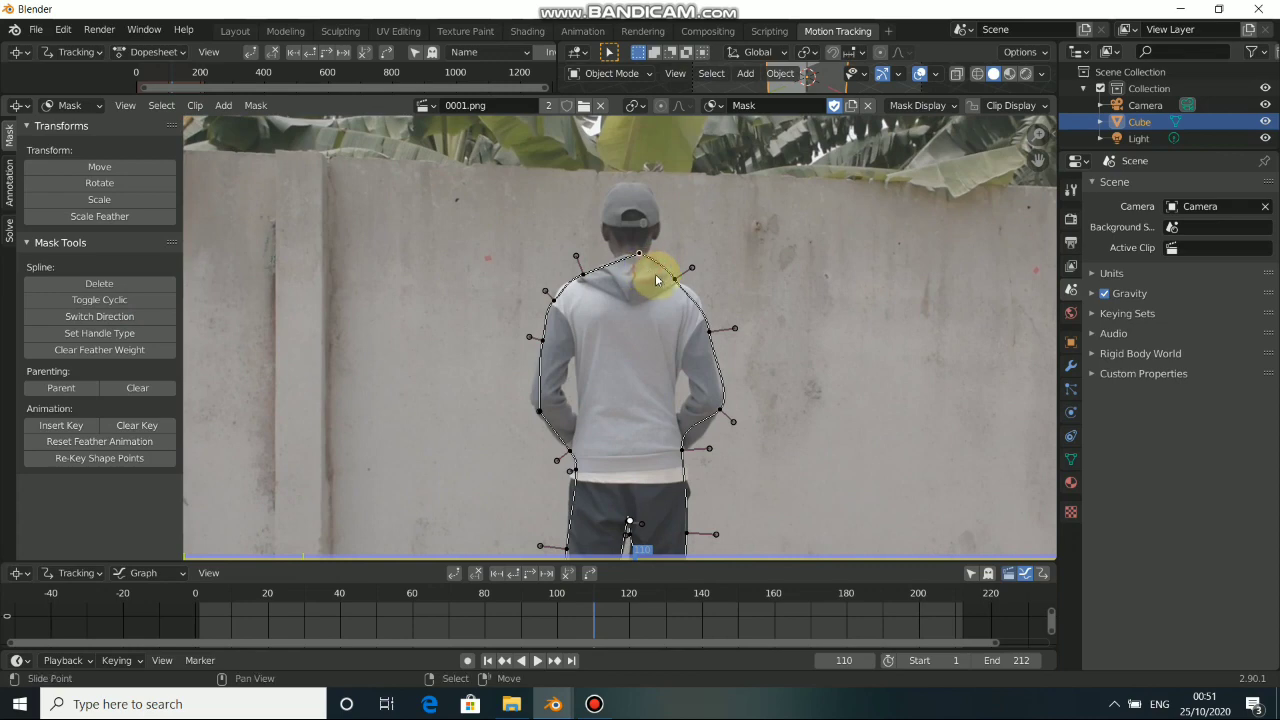
scroll(658, 275, "up", 4)
middle_click_drag(648, 205, 617, 348)
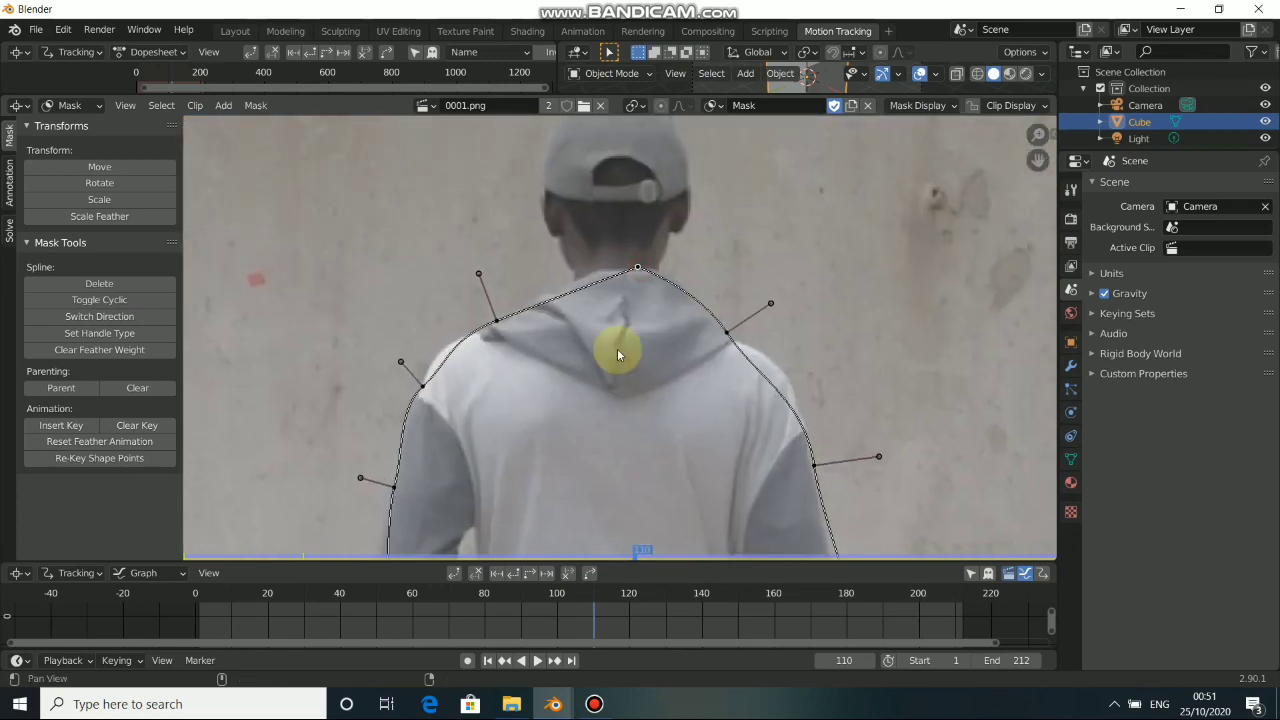
left_click(636, 237)
left_click_drag(631, 266, 627, 271)
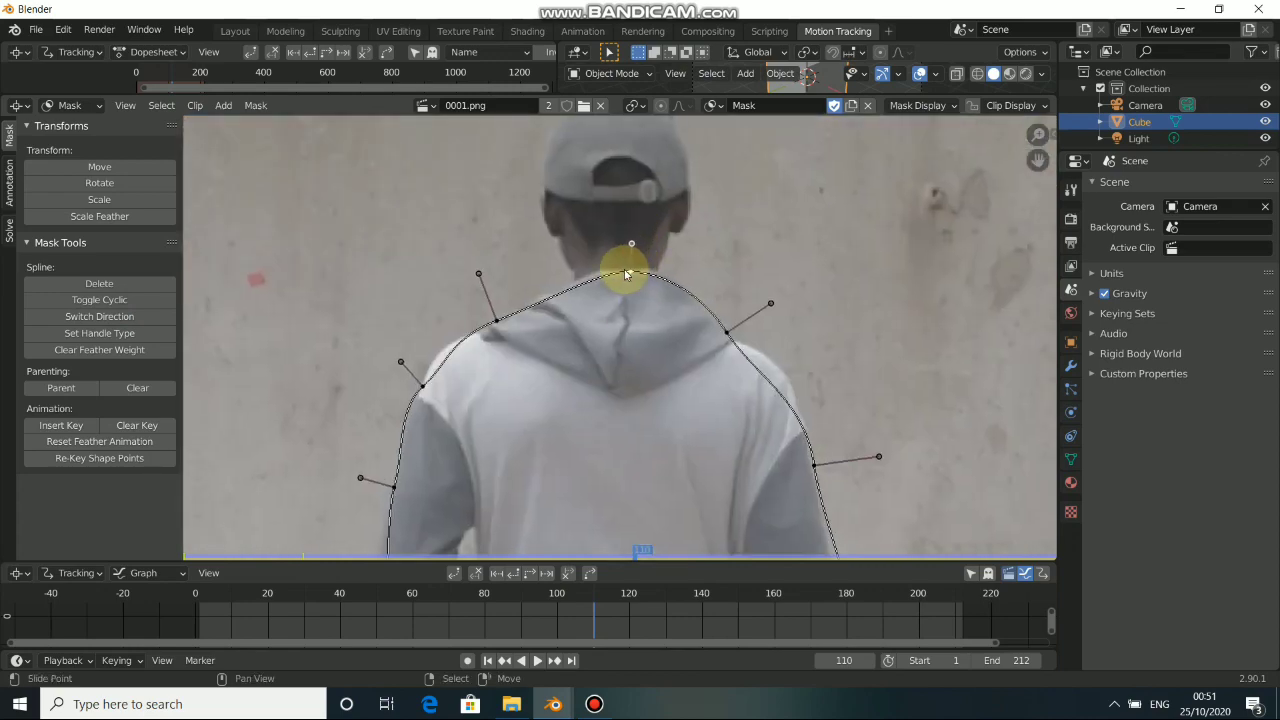
Step: Adjust the body mask's points and handles along the right shoulder and upper arm to follow the hoodie's edge
middle_click_drag(696, 365, 625, 309)
left_click_drag(699, 236, 684, 225)
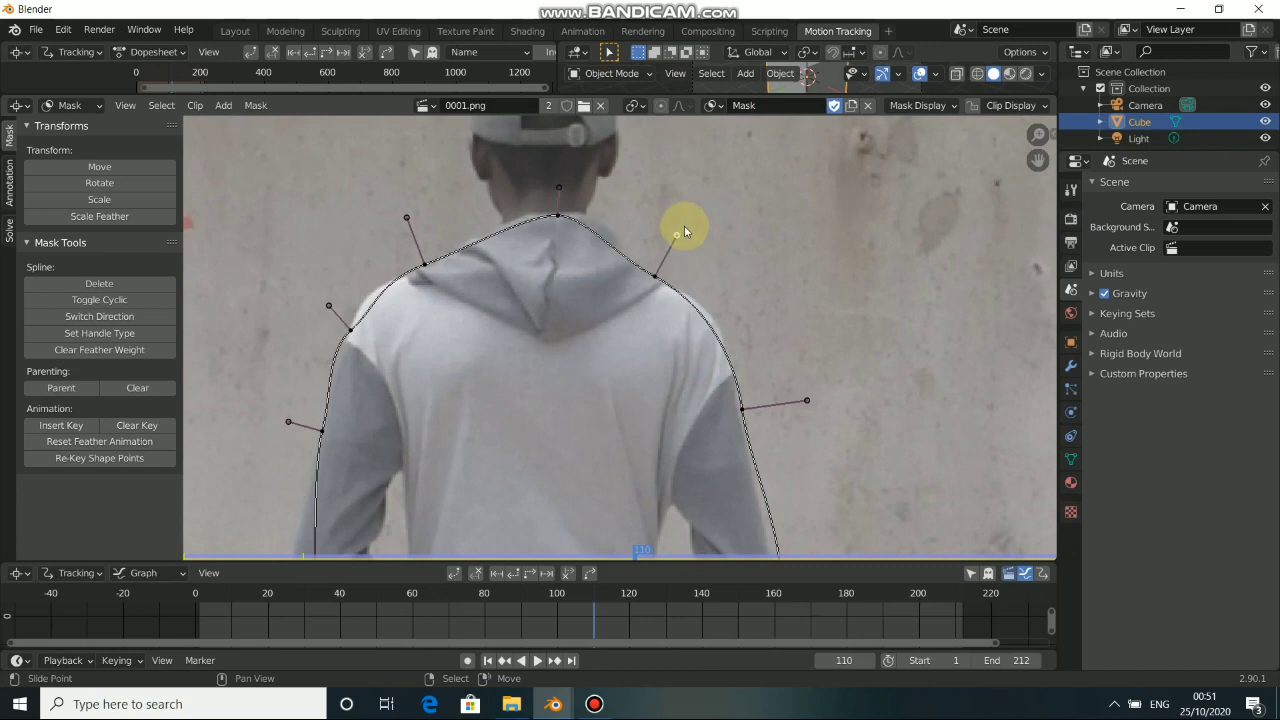
left_click_drag(666, 286, 675, 342)
left_click_drag(693, 251, 673, 236)
left_click_drag(662, 281, 659, 279)
middle_click_drag(737, 409, 650, 274)
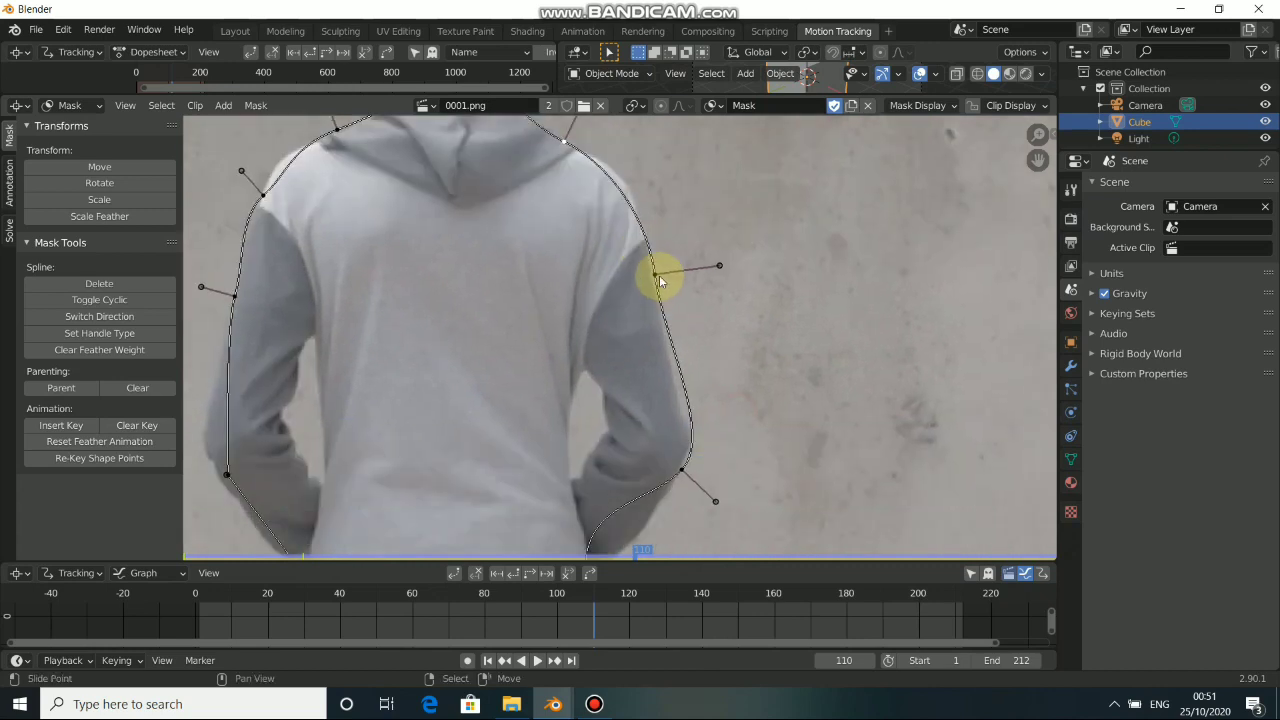
left_click_drag(657, 275, 652, 271)
Step: Fit the body mask to the right elbow and forearm, adding one extra point along the forearm's outer edge
middle_click_drag(668, 471, 632, 318)
left_click_drag(644, 311, 635, 307)
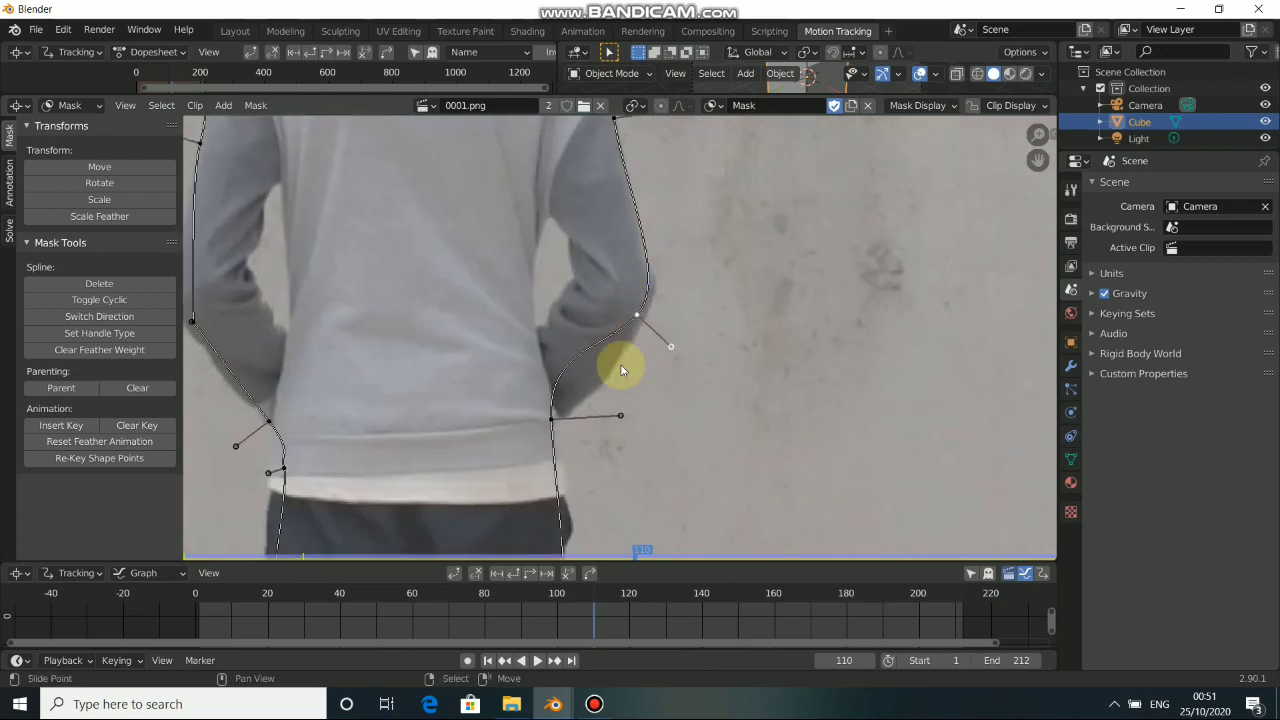
middle_click_drag(579, 429, 577, 371)
mouse_move(558, 349)
left_mouse_down()
mouse_move(655, 371)
mouse_move(637, 400)
mouse_move(562, 361)
left_mouse_up()
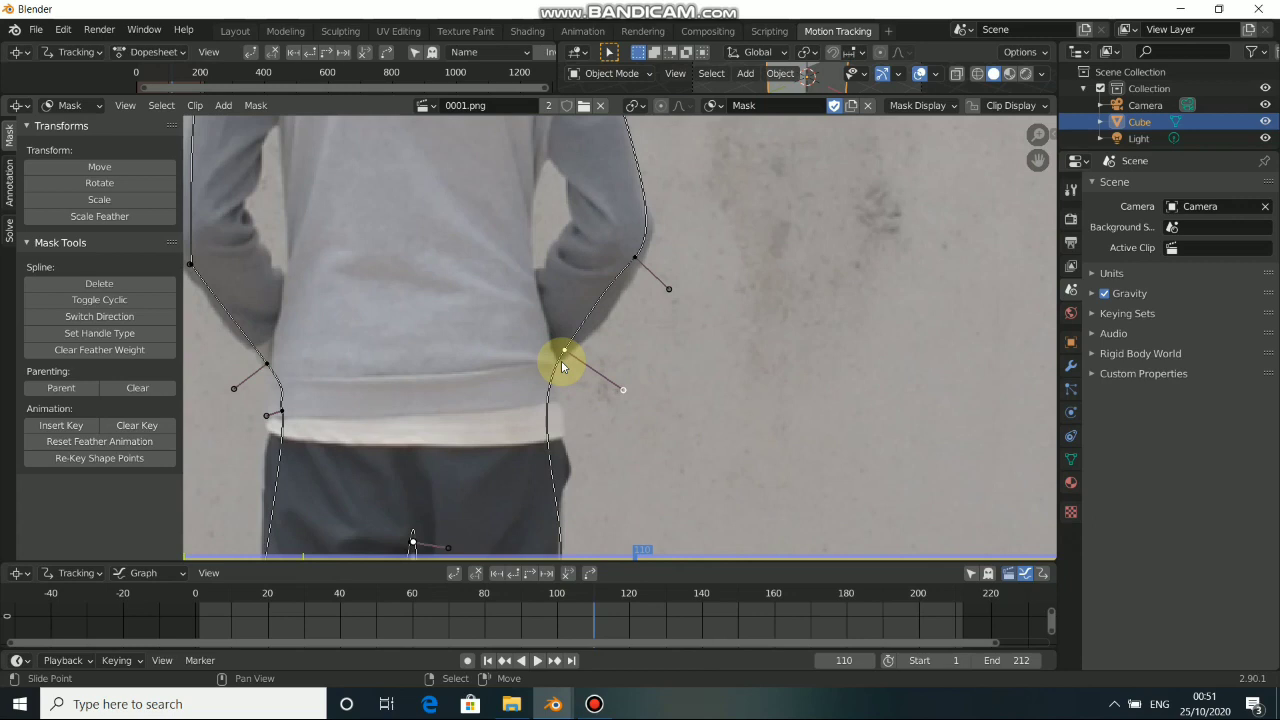
left_click(628, 261)
left_click_drag(633, 266, 634, 267)
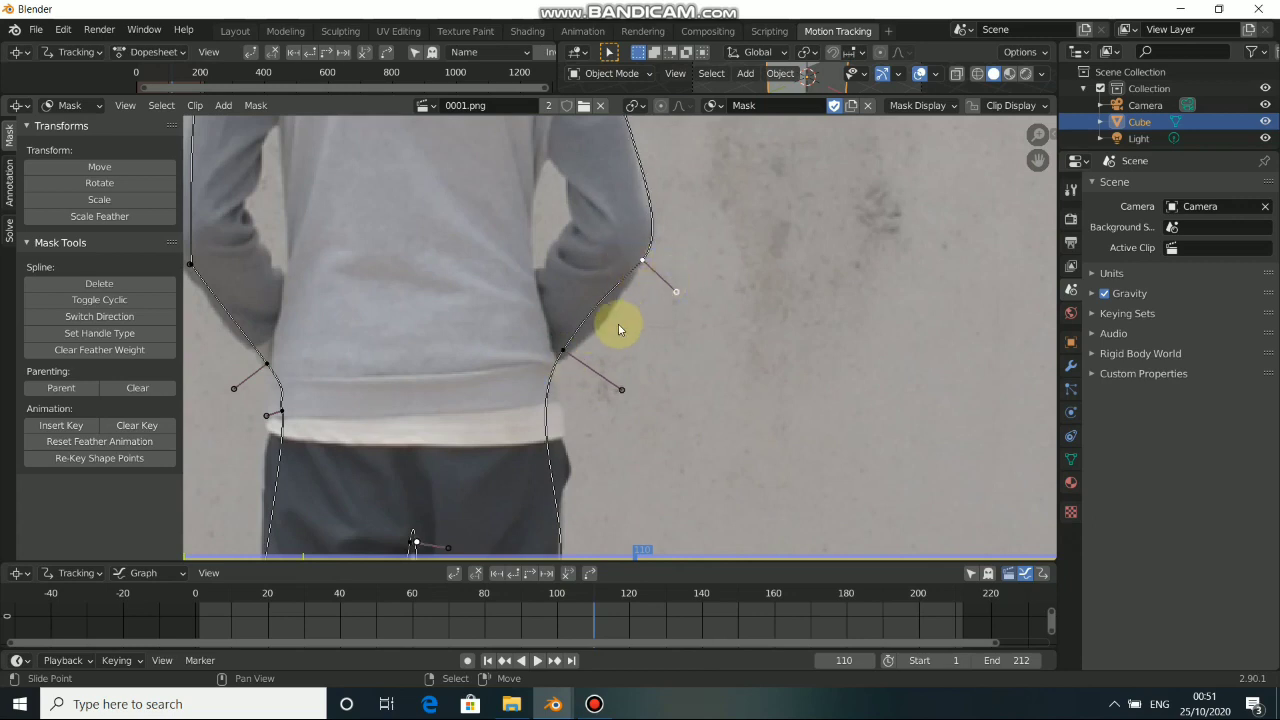
mouse_move(591, 306)
left_mouse_down("ctrl")
mouse_move(640, 309)
mouse_move(651, 320)
mouse_move(586, 306)
mouse_move(646, 323)
mouse_move(650, 343)
mouse_move(609, 311)
left_mouse_up("ctrl")
mouse_move(649, 256)
left_mouse_down()
mouse_move(684, 282)
mouse_move(645, 250)
left_mouse_up()
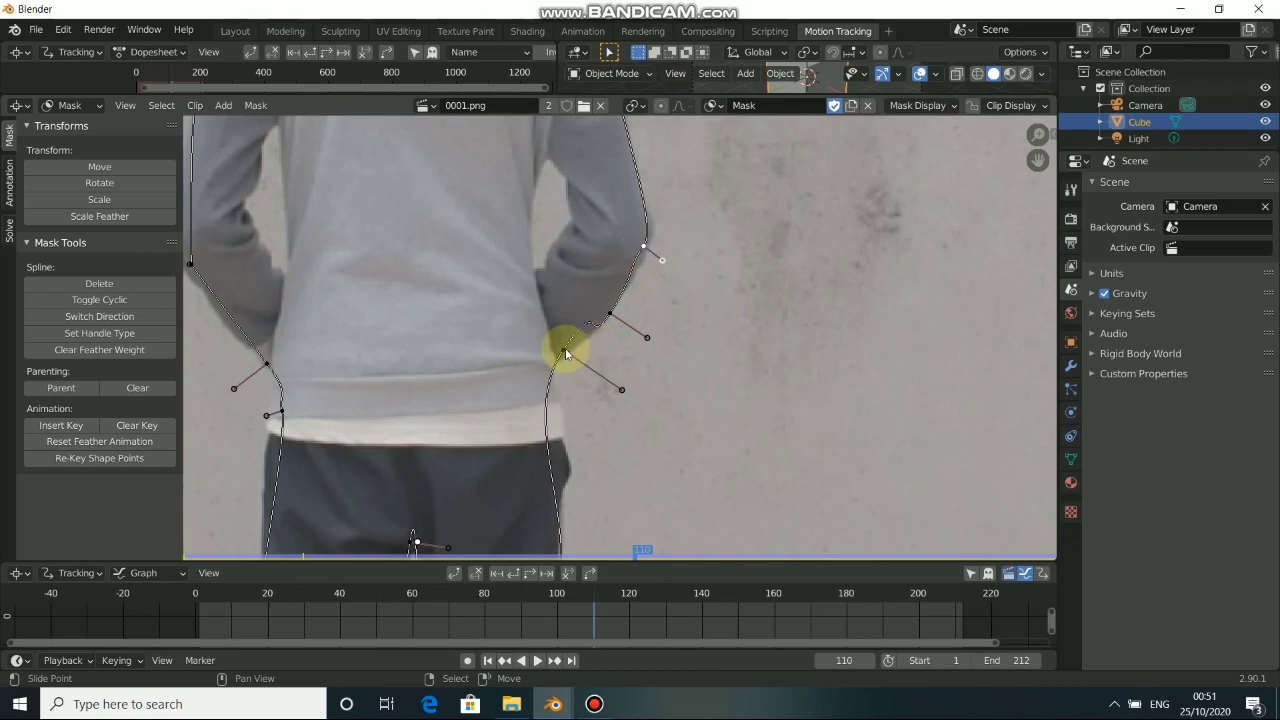
Step: Move the body mask's right waist and hip points and shorten their handles to follow the hoodie hem and trousers
left_click_drag(571, 349, 570, 377)
left_click_drag(620, 420, 569, 388)
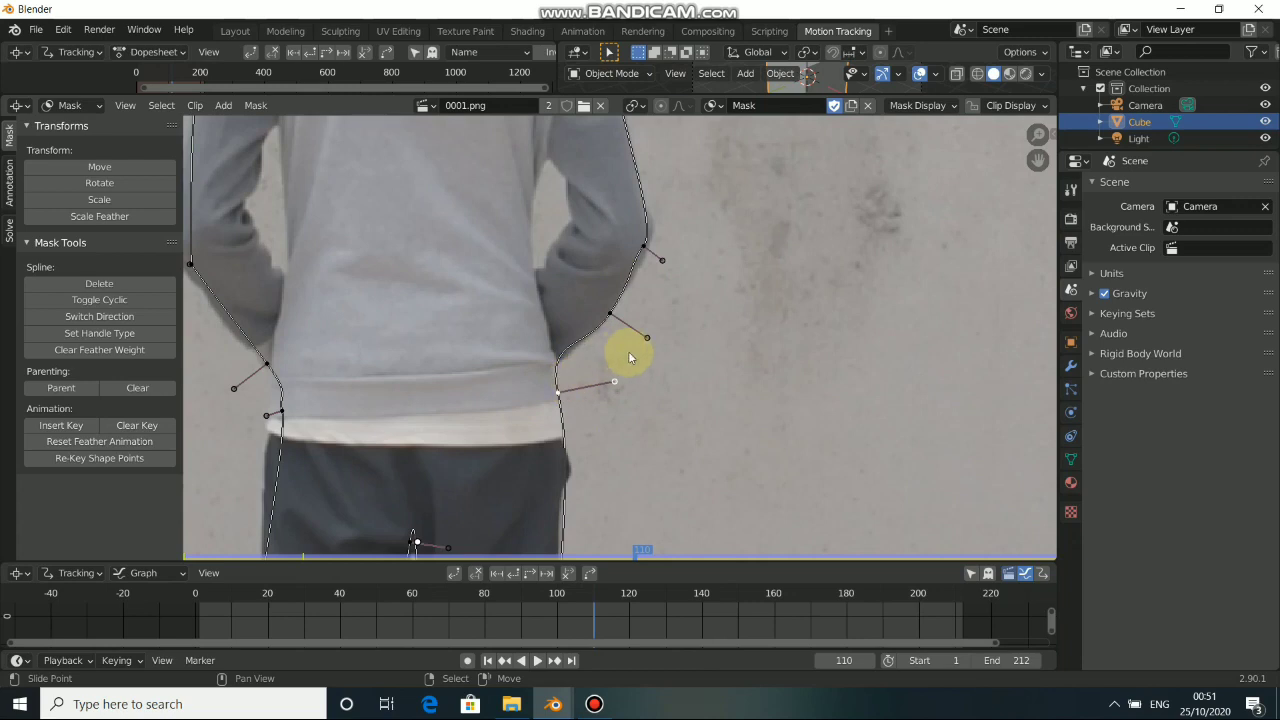
left_click_drag(644, 341, 634, 330)
left_click_drag(626, 378, 612, 380)
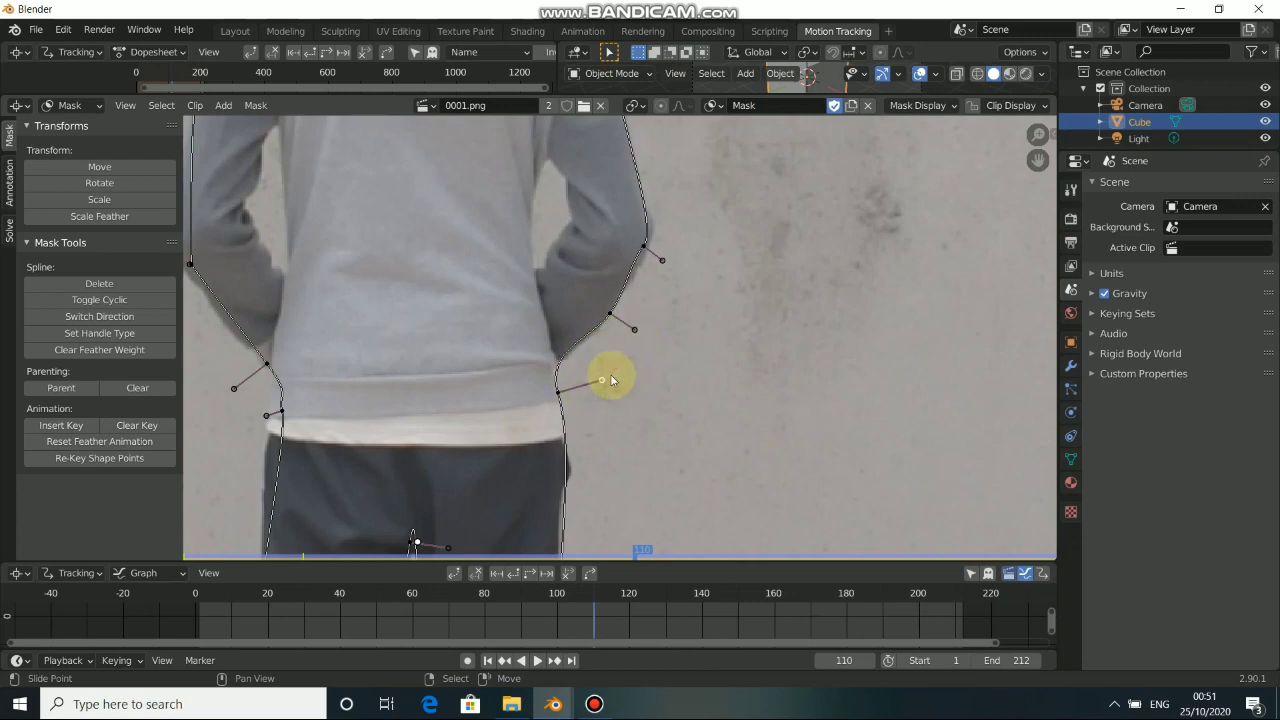
middle_click_drag(589, 512, 589, 357)
left_click_drag(568, 414, 563, 417)
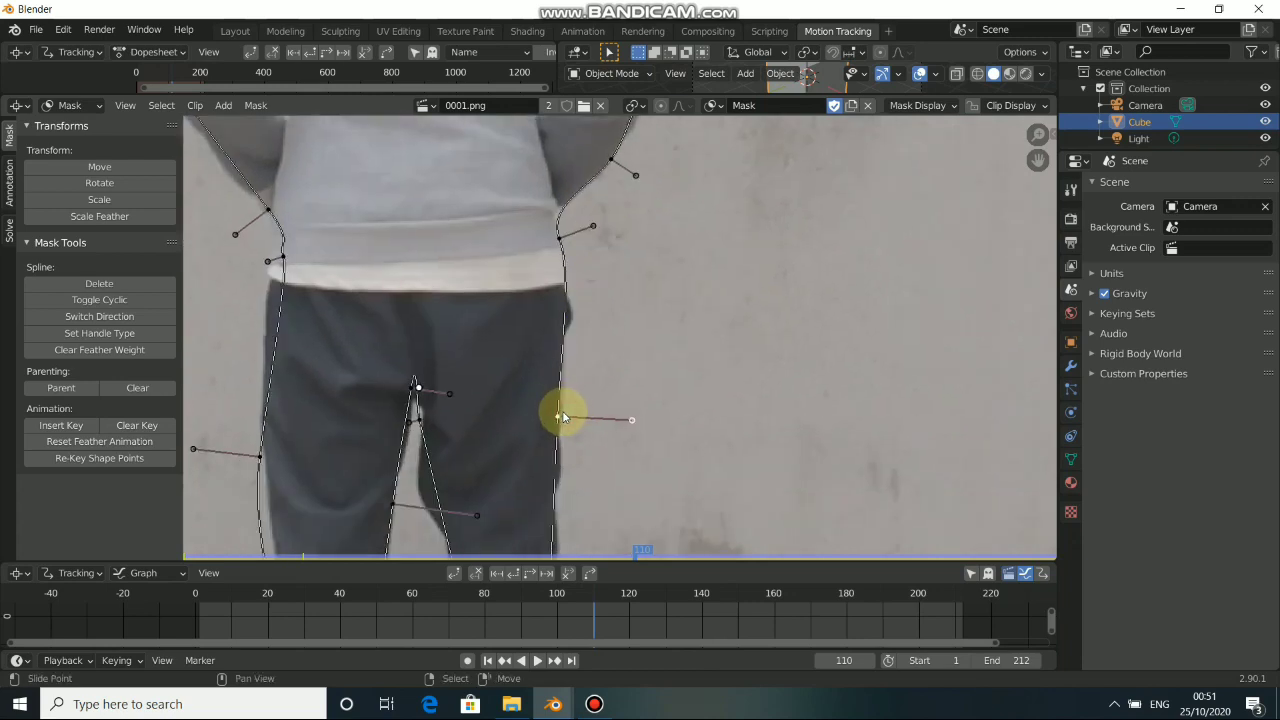
middle_click_drag(603, 399, 640, 297)
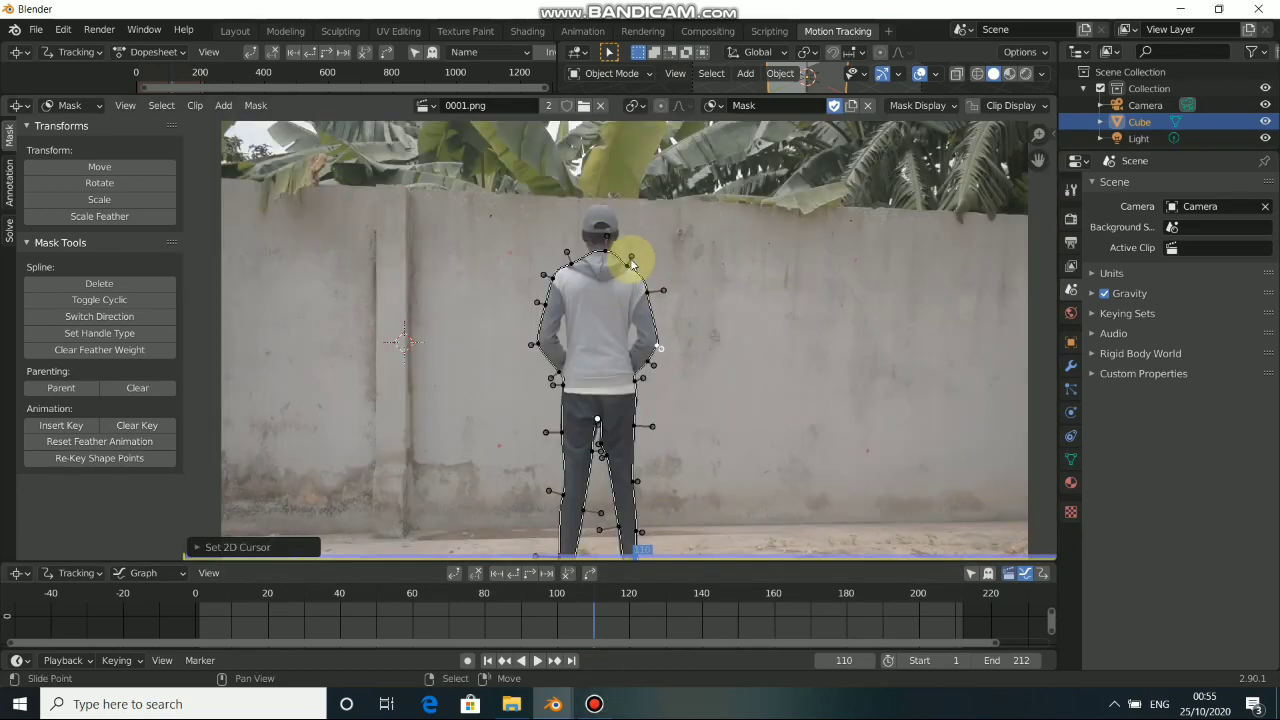
Step: Name the finished body outline mask "body" and add a new empty mask
scroll(630, 265, "up", 4)
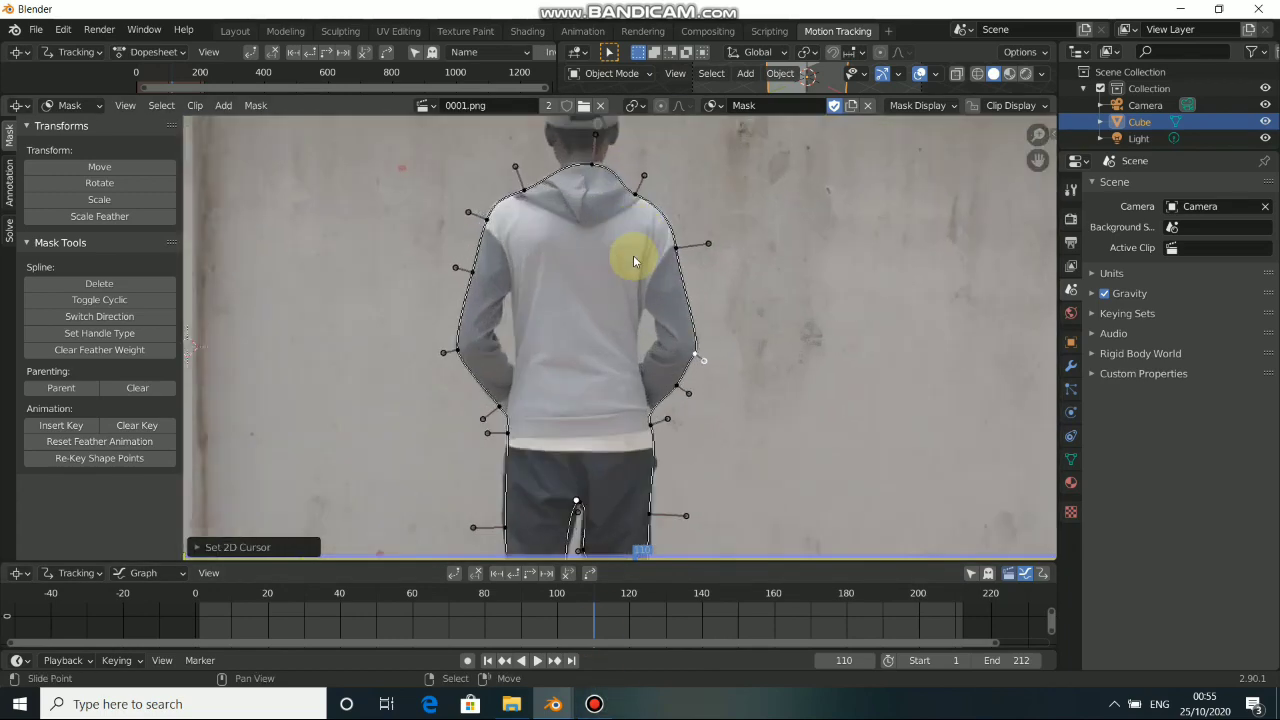
middle_click_drag(637, 319, 666, 323)
middle_click_drag(689, 451, 677, 371)
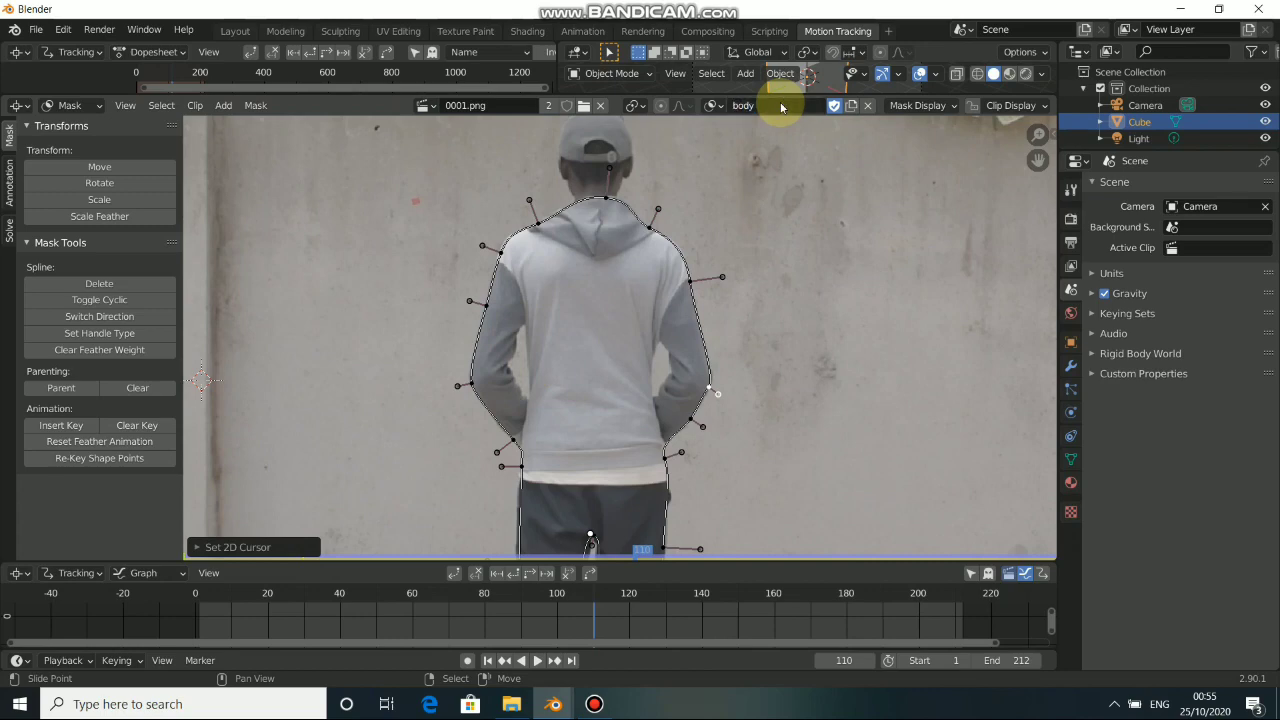
left_click(851, 106)
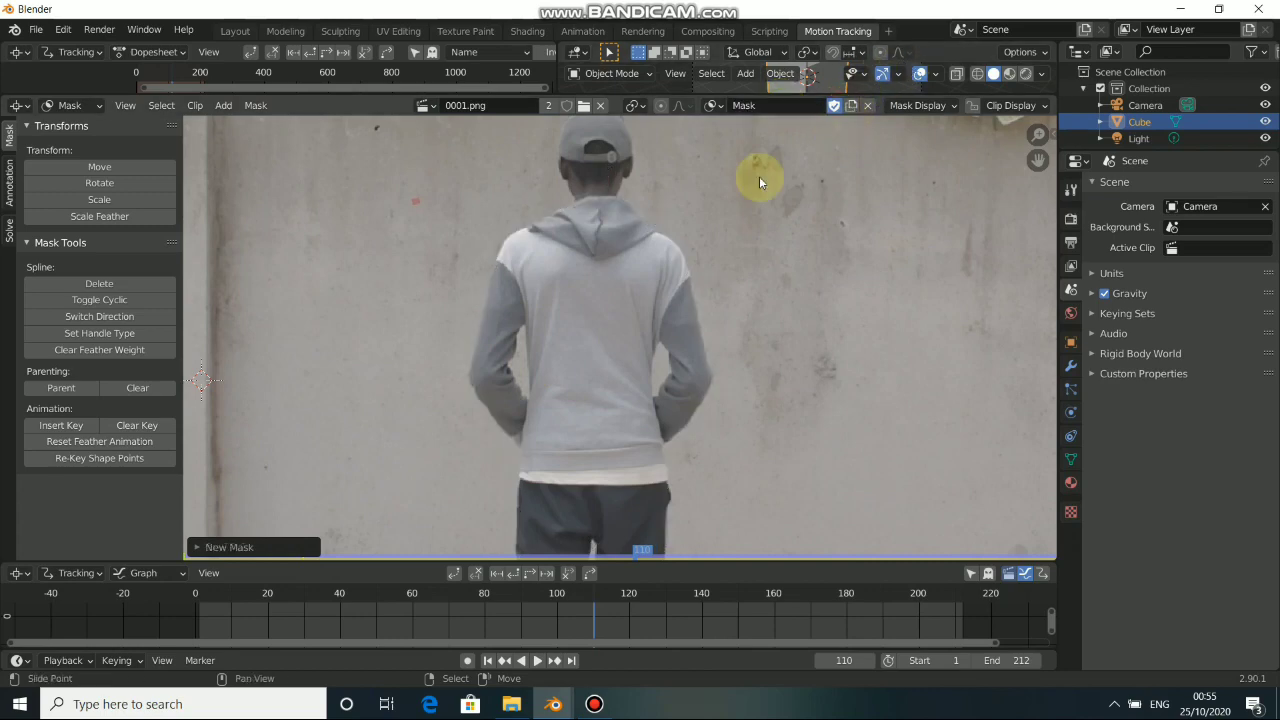
Step: Outline the wall gap between the left arm and torso with a closed spline in the new mask
scroll(635, 325, "up", 3)
middle_click_drag(422, 365, 524, 311)
scroll(538, 338, "up", 2)
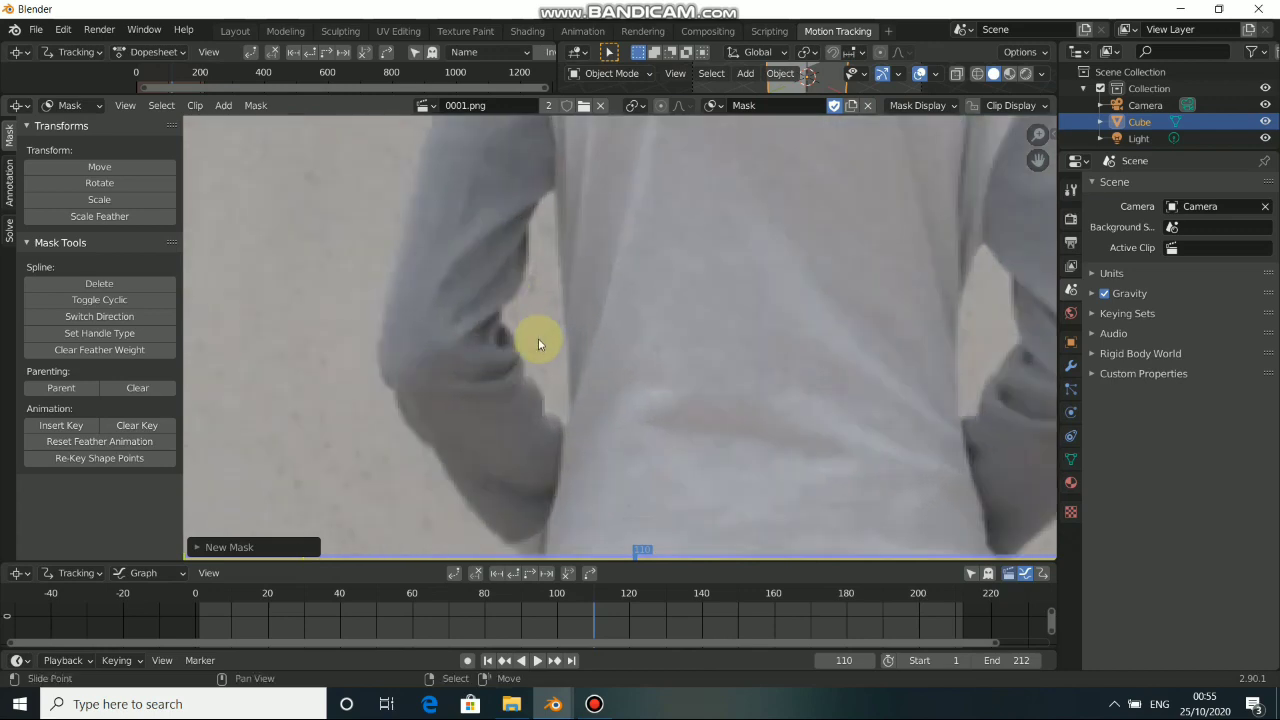
left_click_drag(523, 258, 530, 212, "ctrl")
left_click(552, 182, "ctrl")
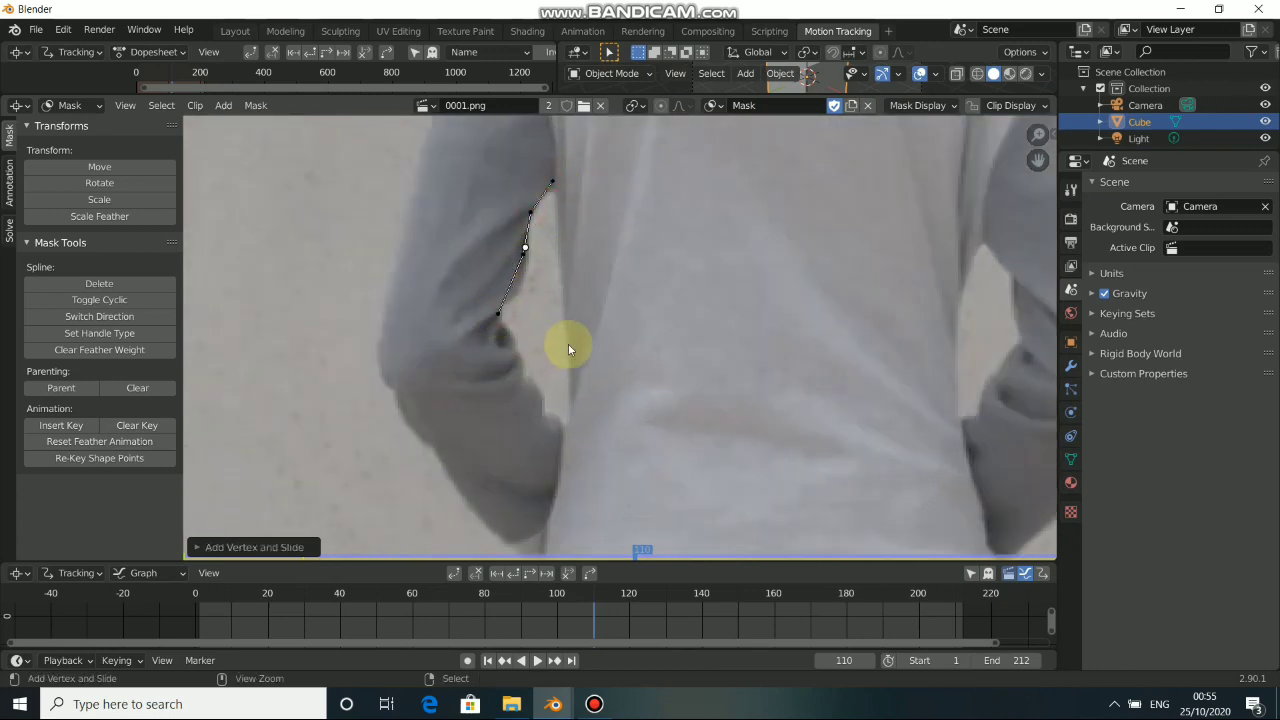
left_click(516, 352, "ctrl")
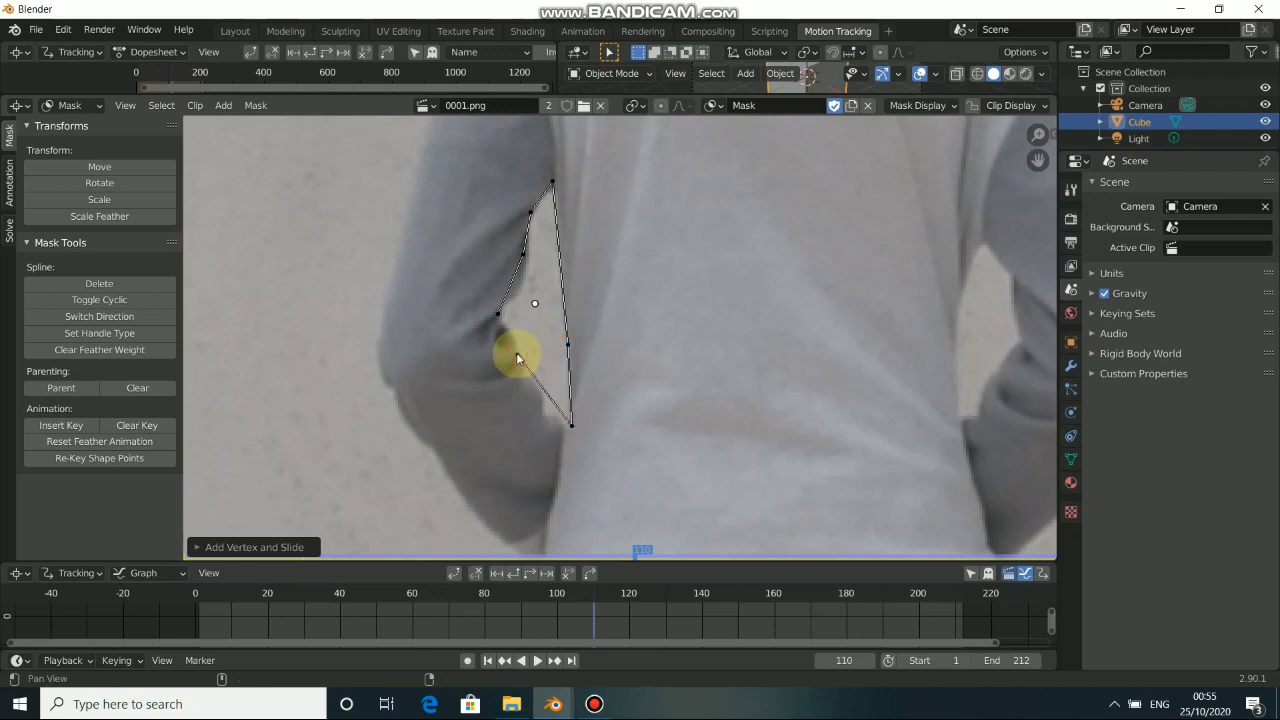
Step: Set all points of the left arm gap mask to Aligned Single handles and switch the spline's direction
key("a")
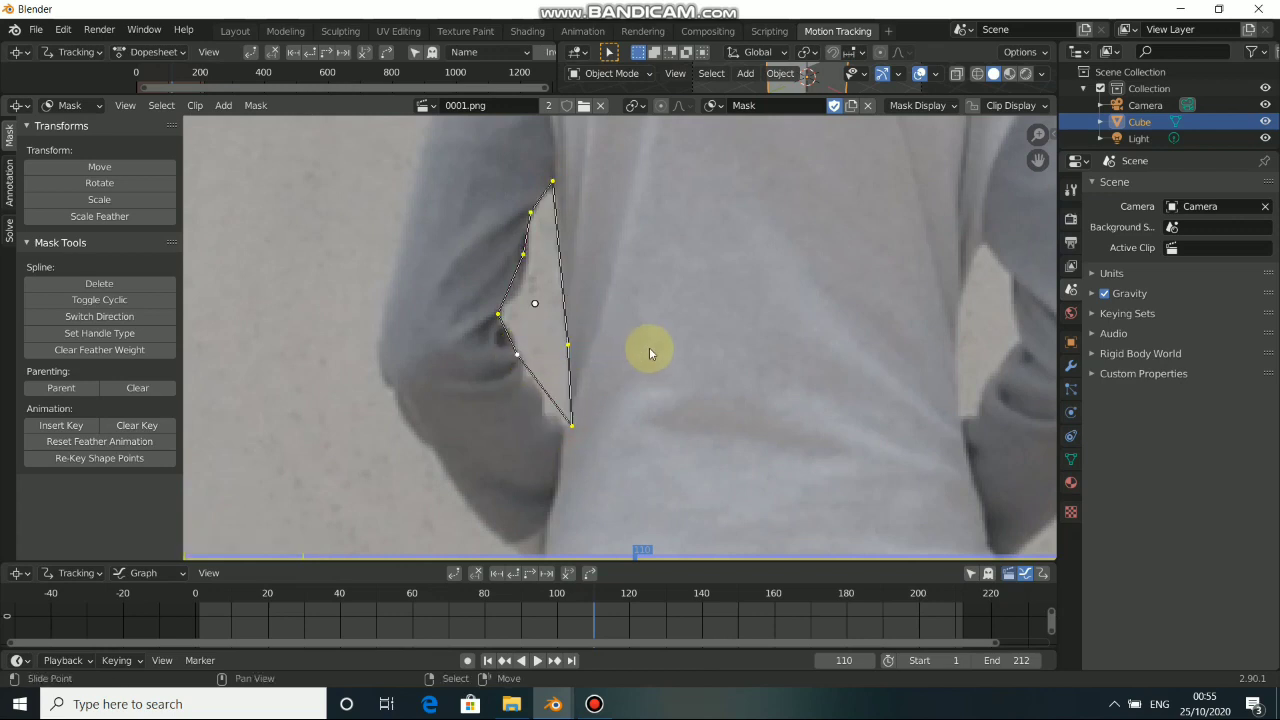
key("v")
left_click(649, 349)
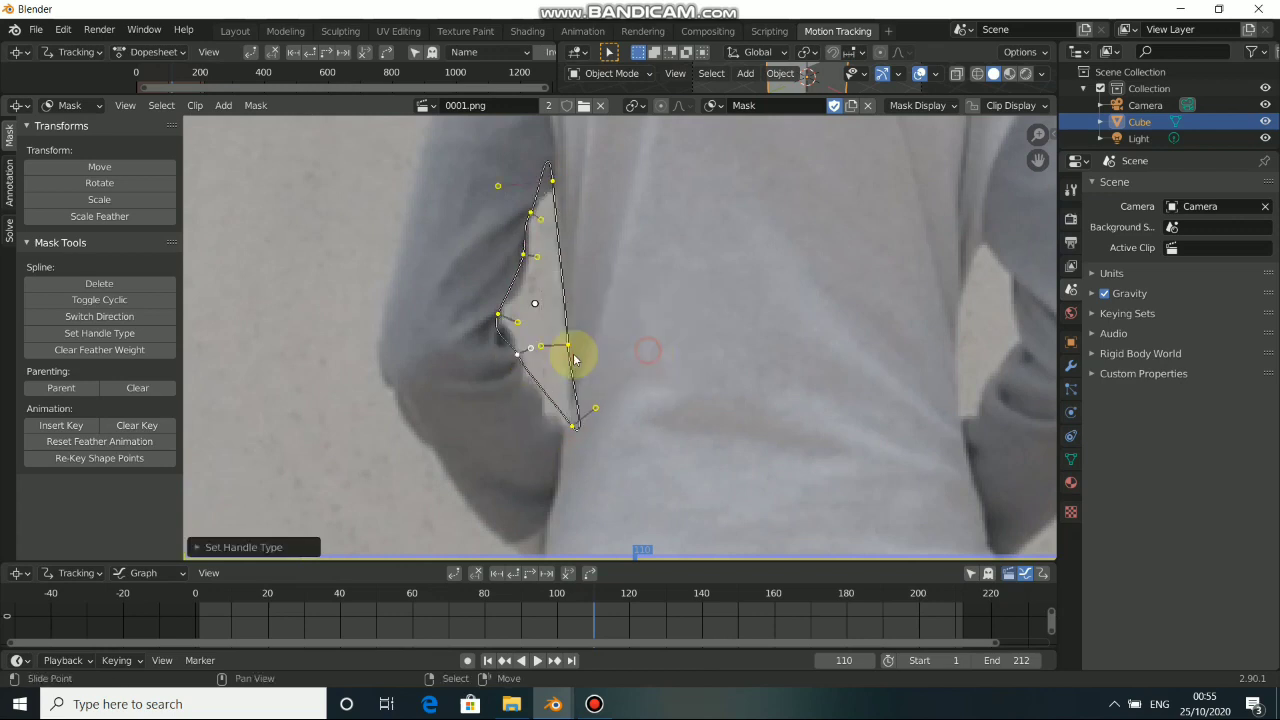
left_click(140, 317)
Step: Fit the left arm gap mask's upper and lower points to the edges of the opening
left_click_drag(544, 178, 551, 196)
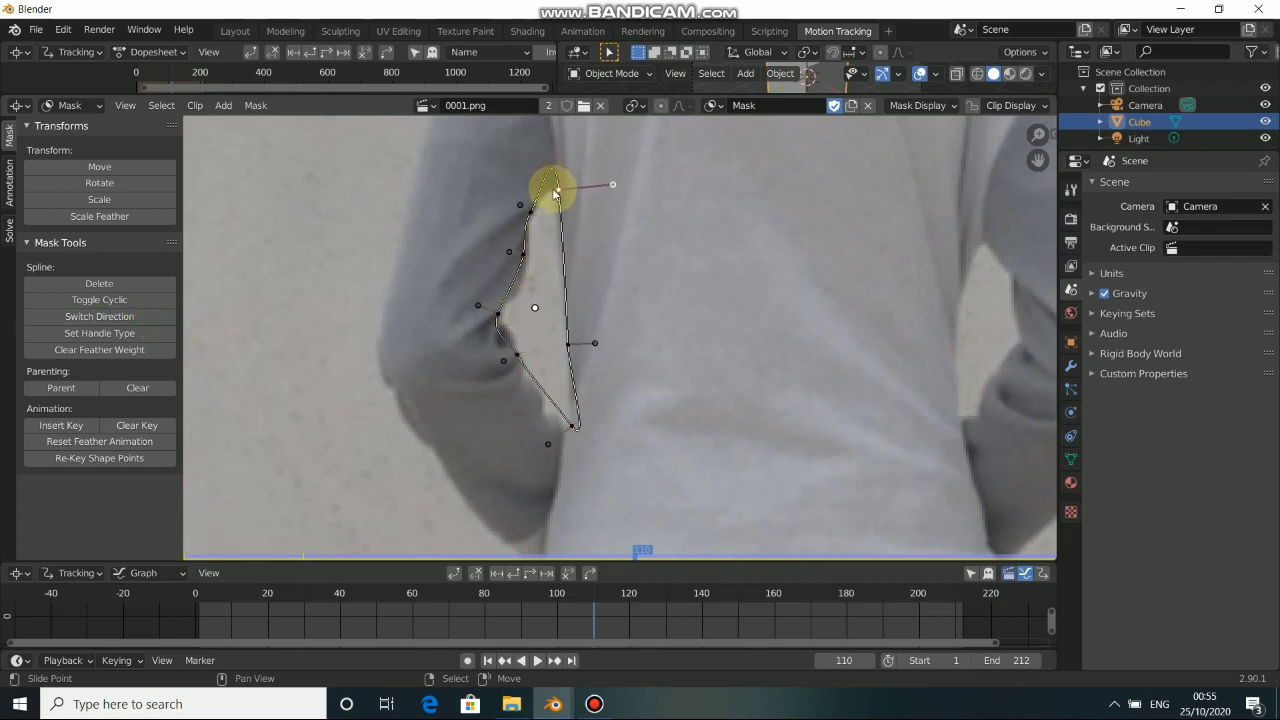
left_click_drag(574, 429, 555, 425)
left_click(497, 314)
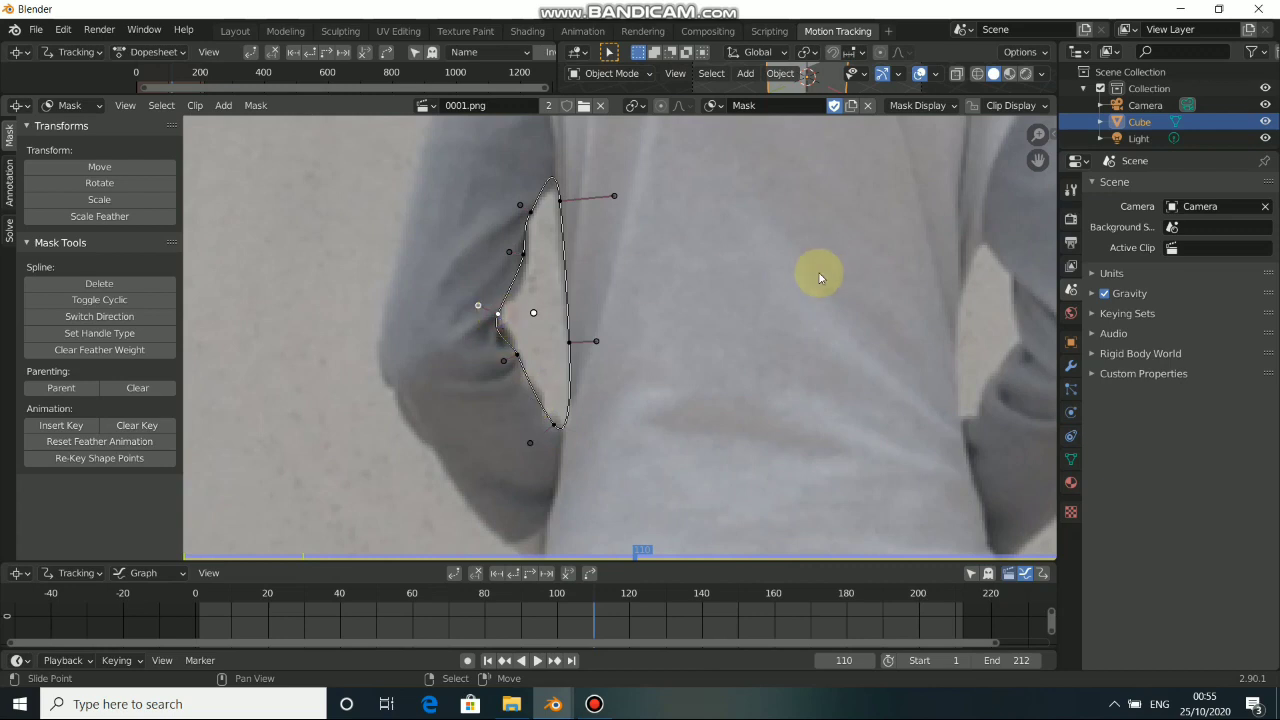
Step: Add another new mask and outline the wall gap between the right arm and torso with a closed spline
middle_click_drag(822, 274, 600, 318)
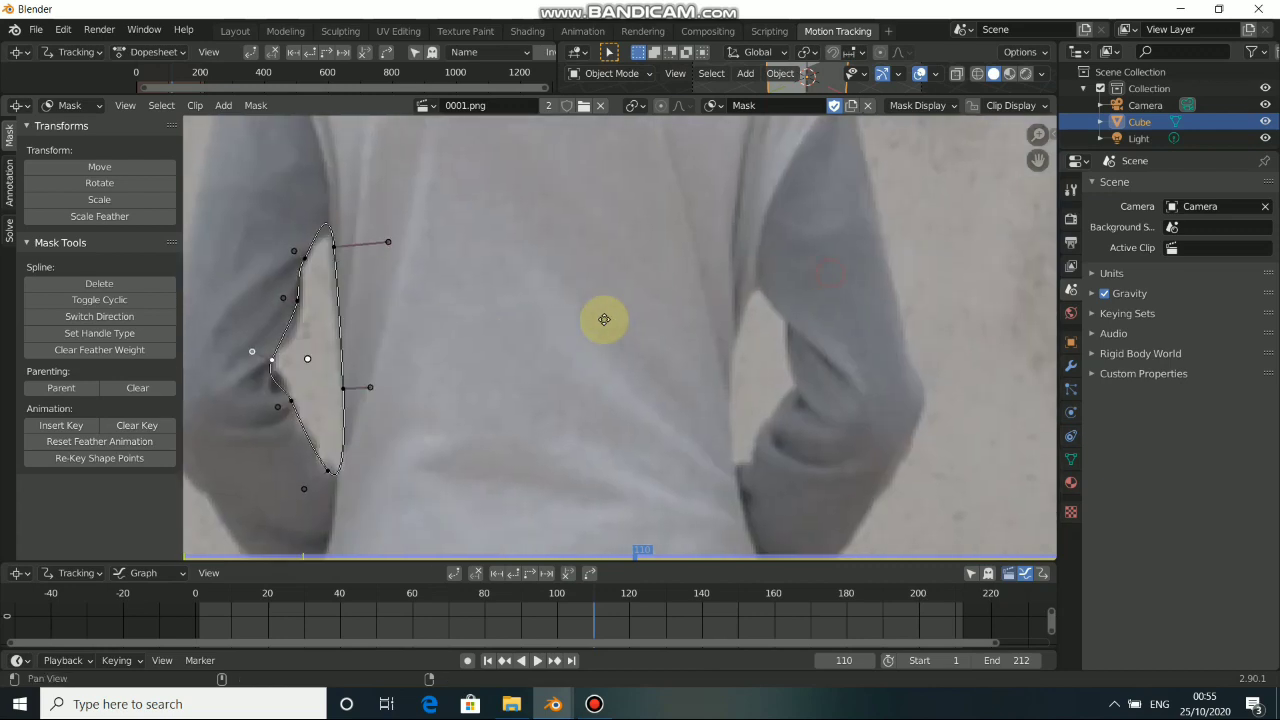
left_click(851, 105)
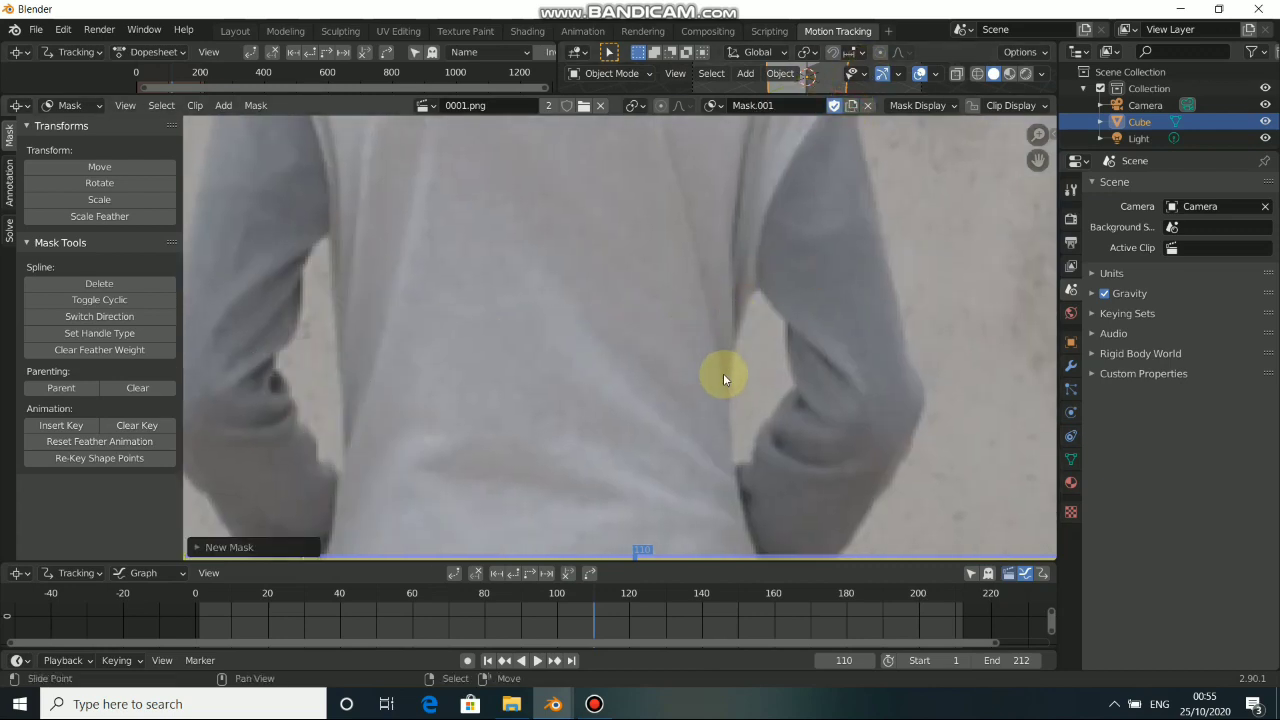
left_click_drag(724, 378, 752, 293, "ctrl")
left_click(786, 320, "ctrl")
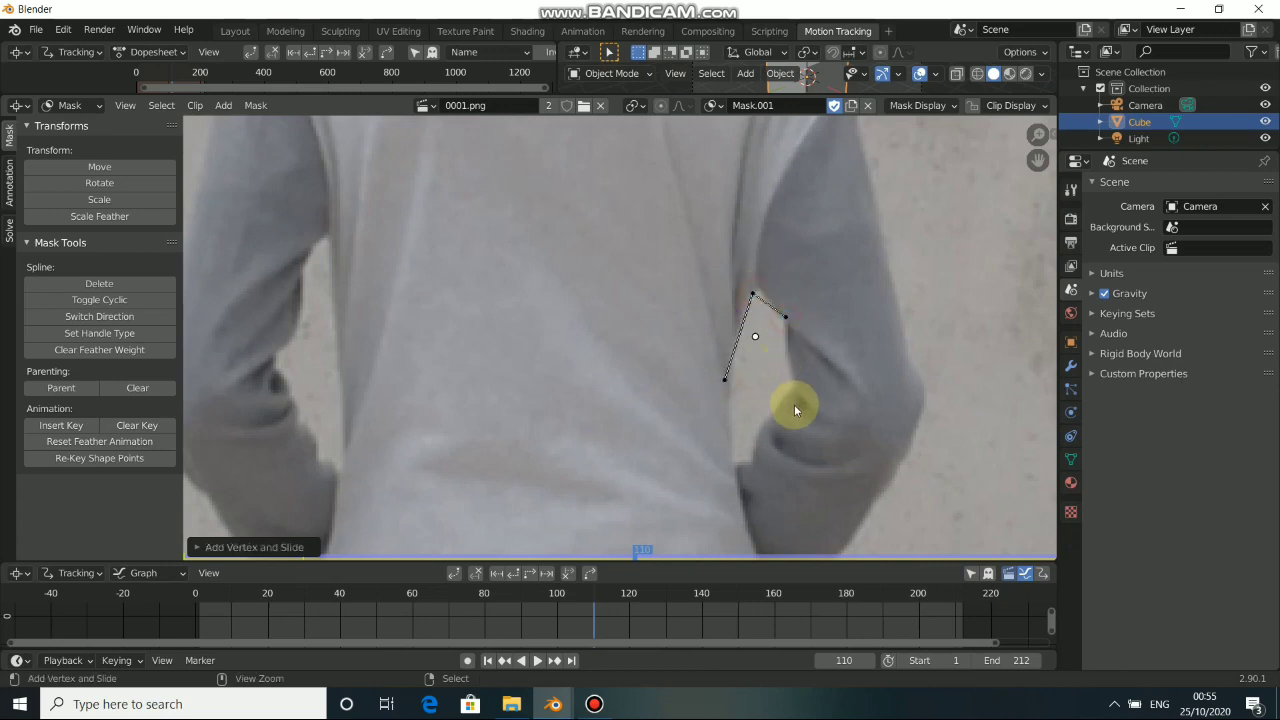
left_click(754, 457, "ctrl")
left_click(730, 466, "ctrl")
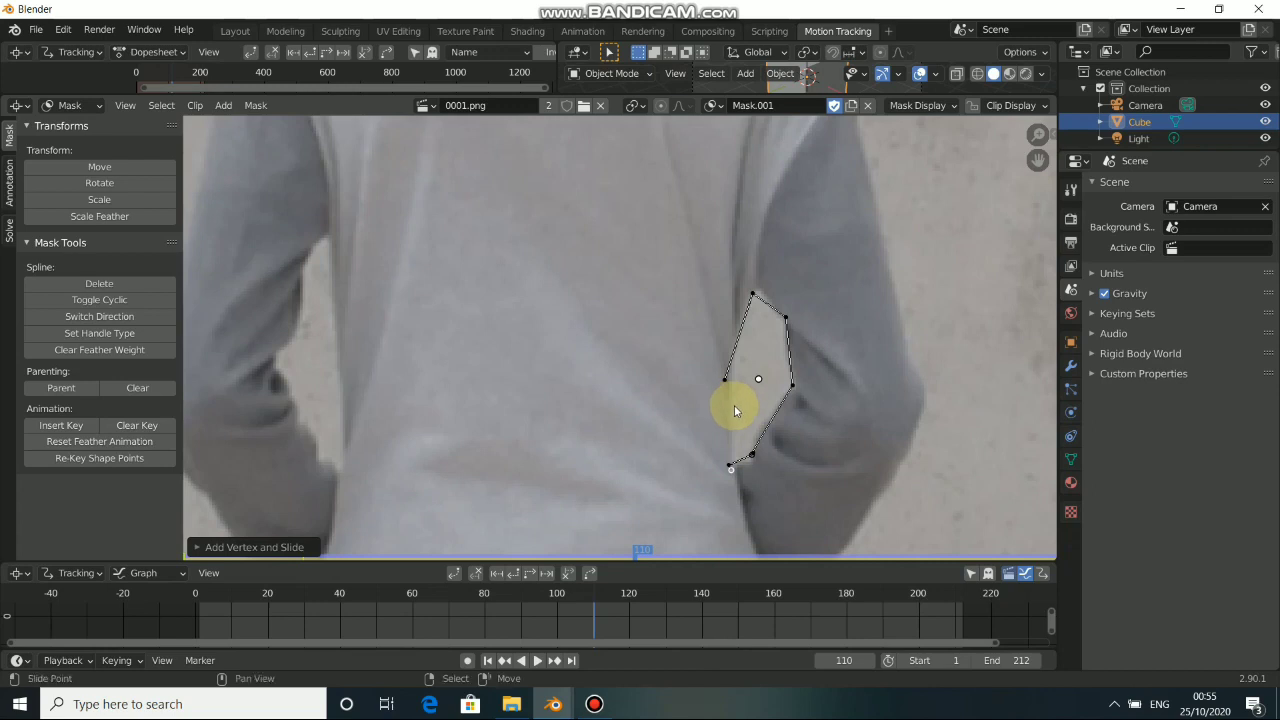
key("alt+c")
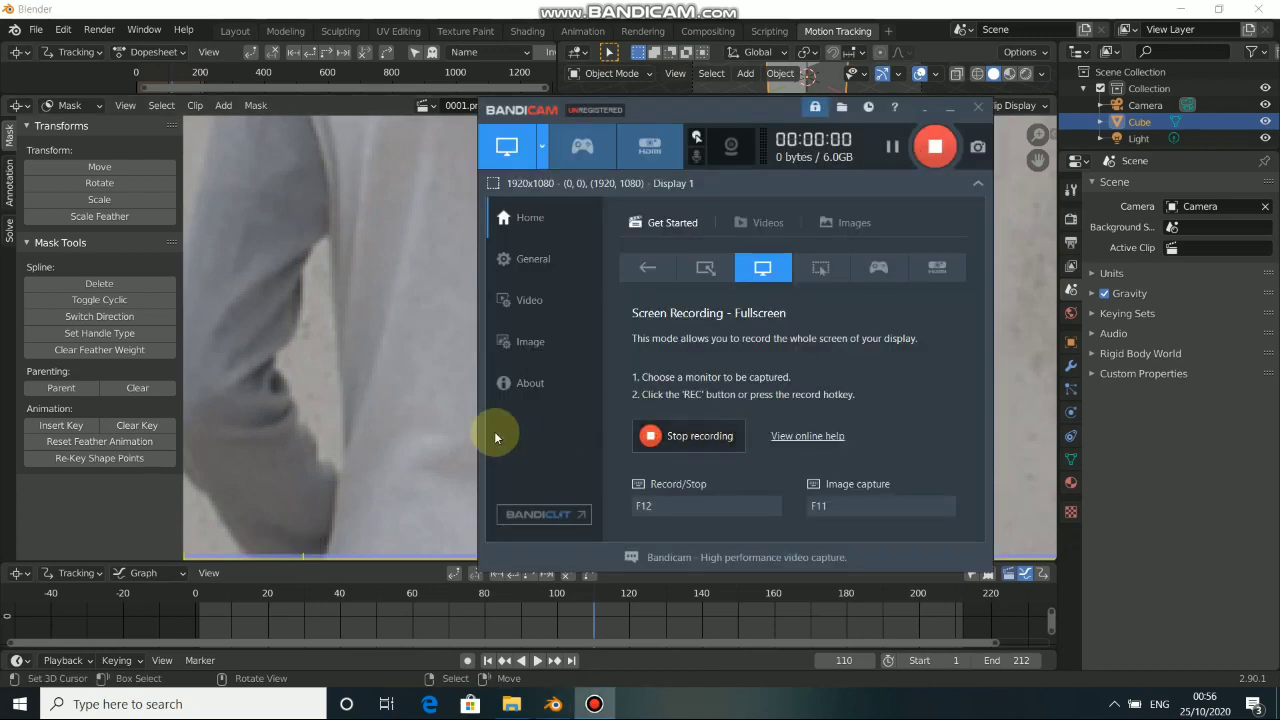
Step: Set all points of the right arm gap mask to Aligned Single handles and switch the spline's direction
left_click(422, 429)
key("a")
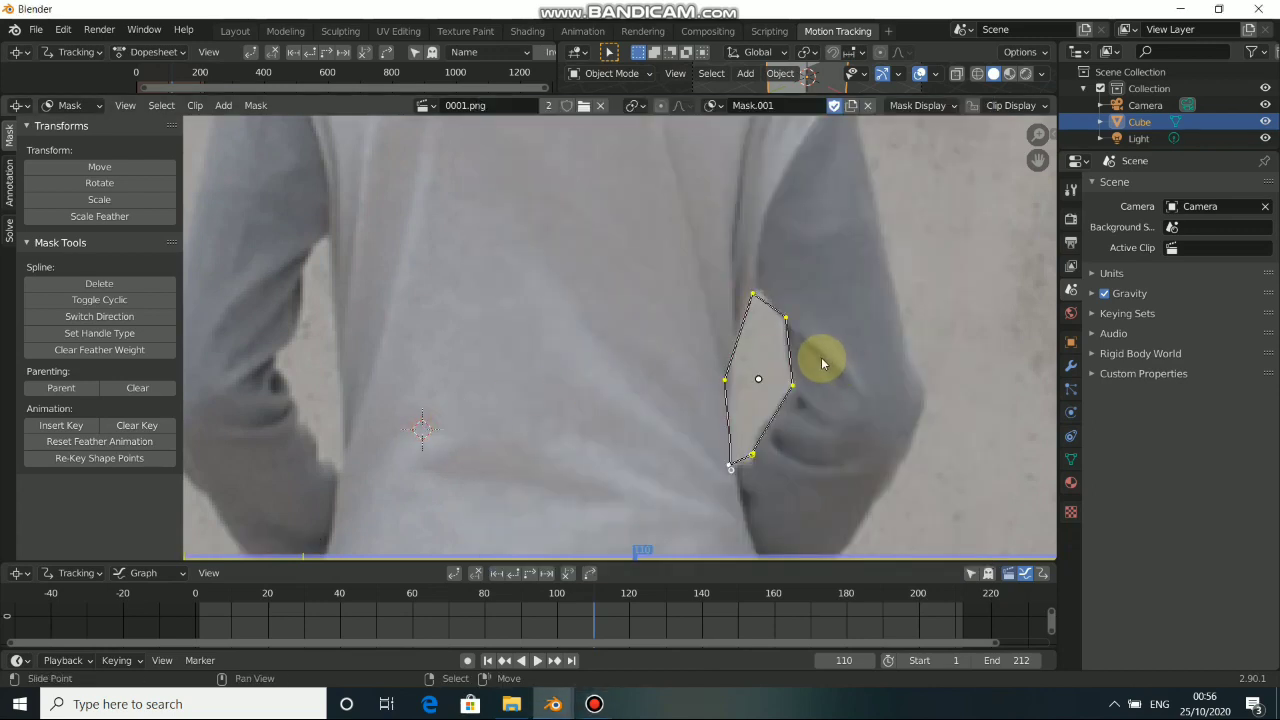
key("v")
left_click(814, 359)
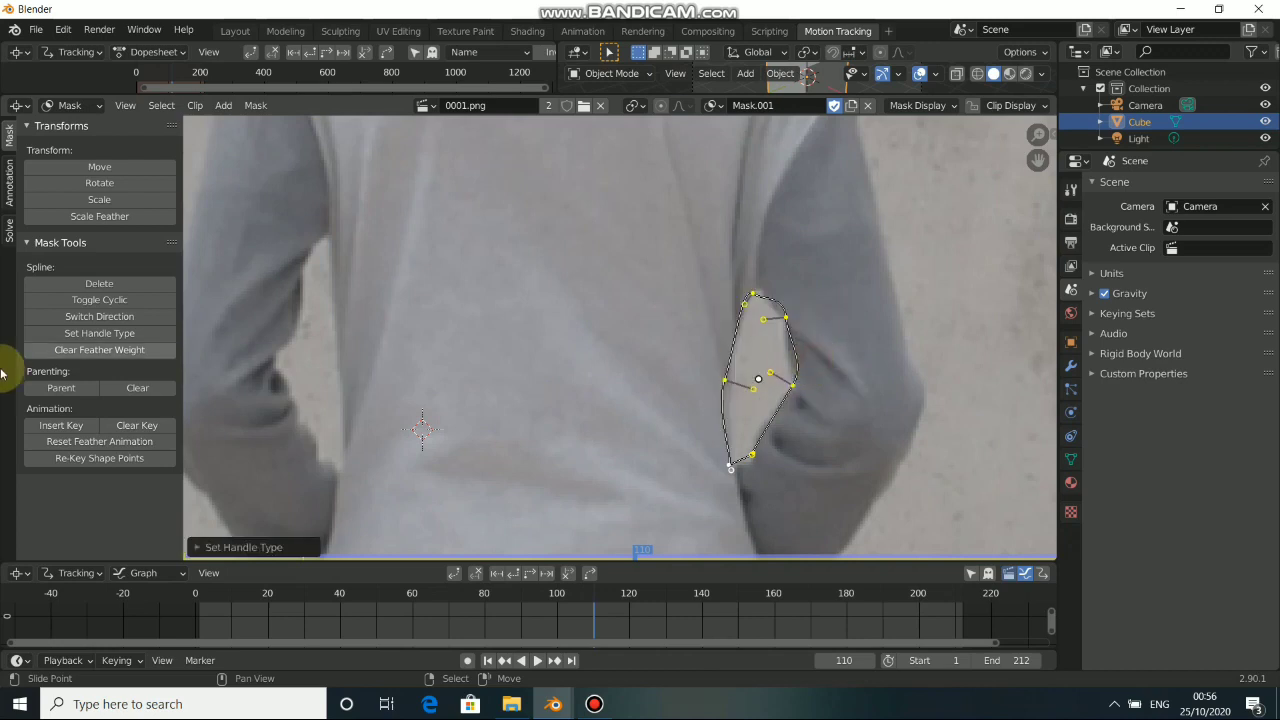
left_click(103, 316)
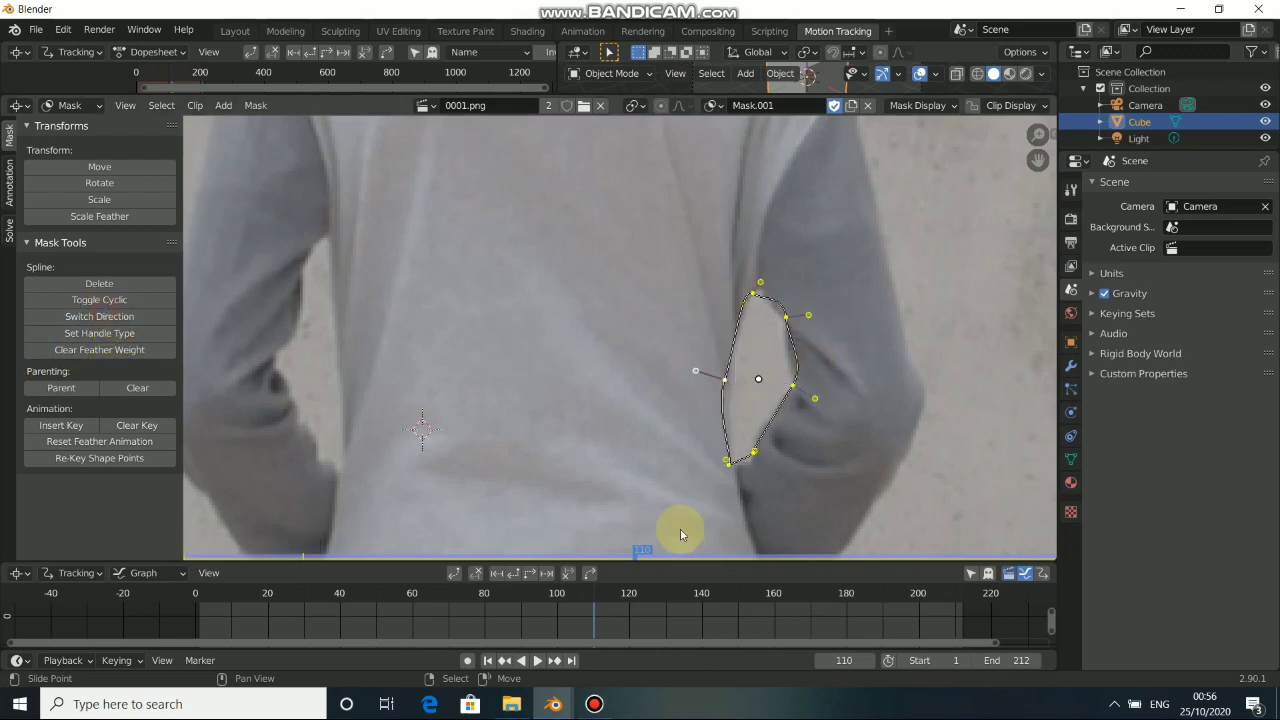
Step: Adjust the right arm gap mask's points and handles to fit the edges of the opening
left_click(756, 283)
left_click_drag(740, 273, 789, 330)
left_click_drag(815, 398, 811, 396)
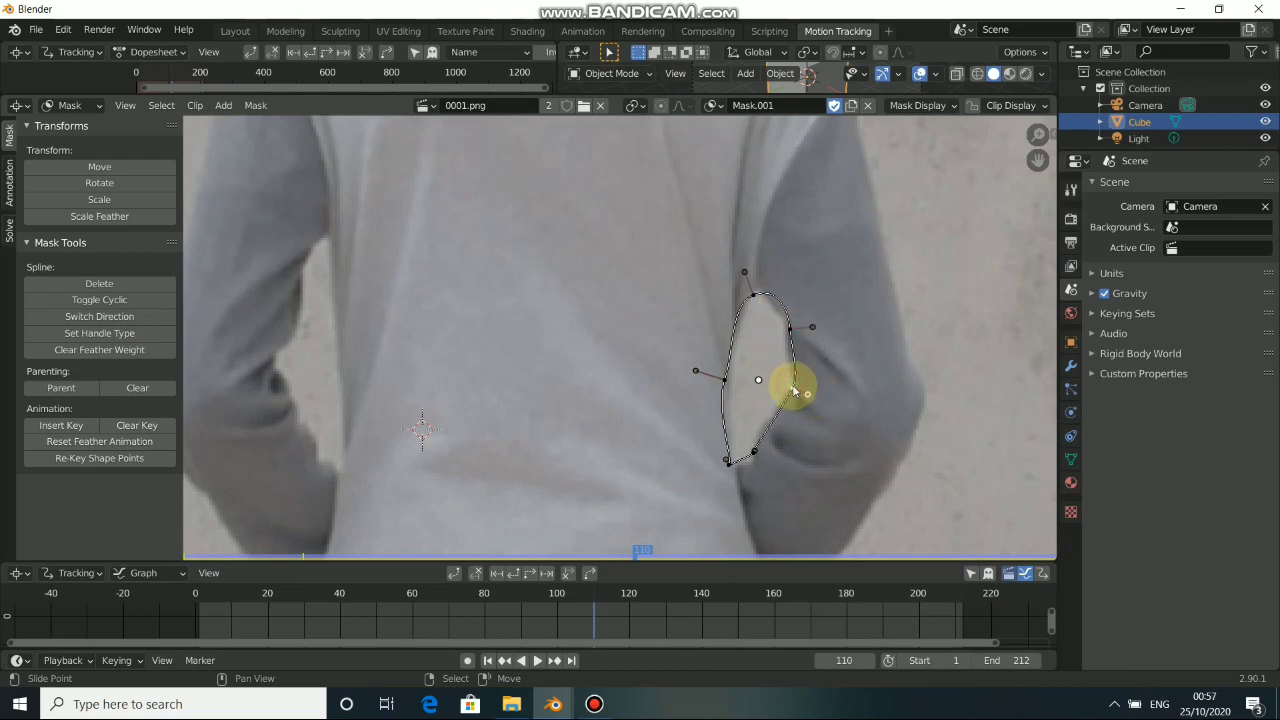
left_click_drag(746, 465, 729, 456)
middle_click_drag(759, 374, 751, 352)
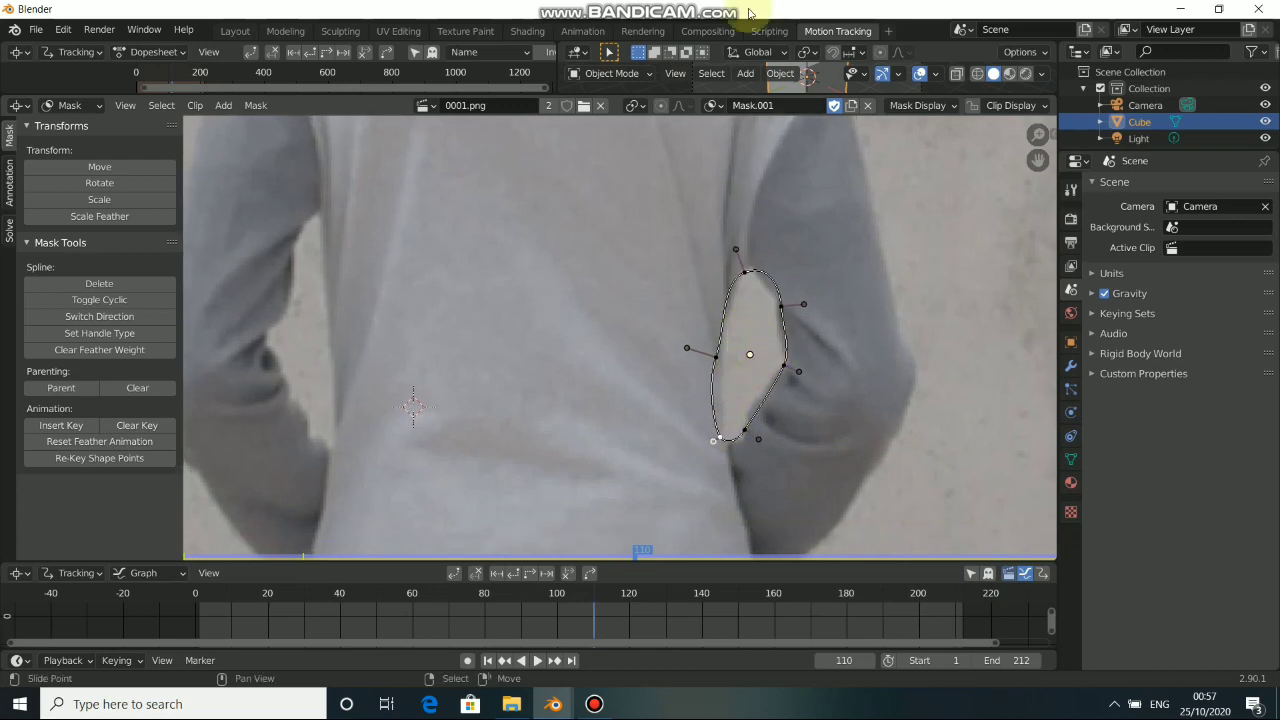
Step: Make the "body" mask active again and bring the whole upper body into view
left_click(716, 105)
left_click(726, 128)
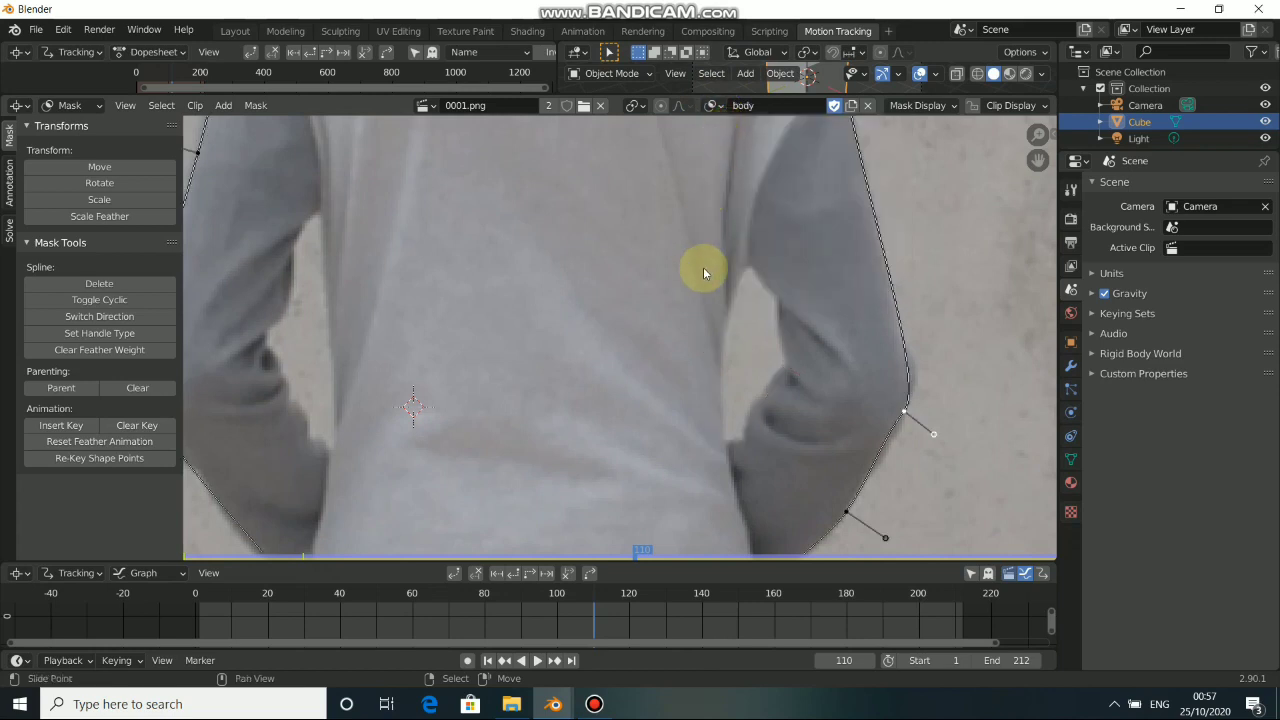
scroll(607, 419, "down", 6)
middle_click_drag(543, 364, 560, 329)
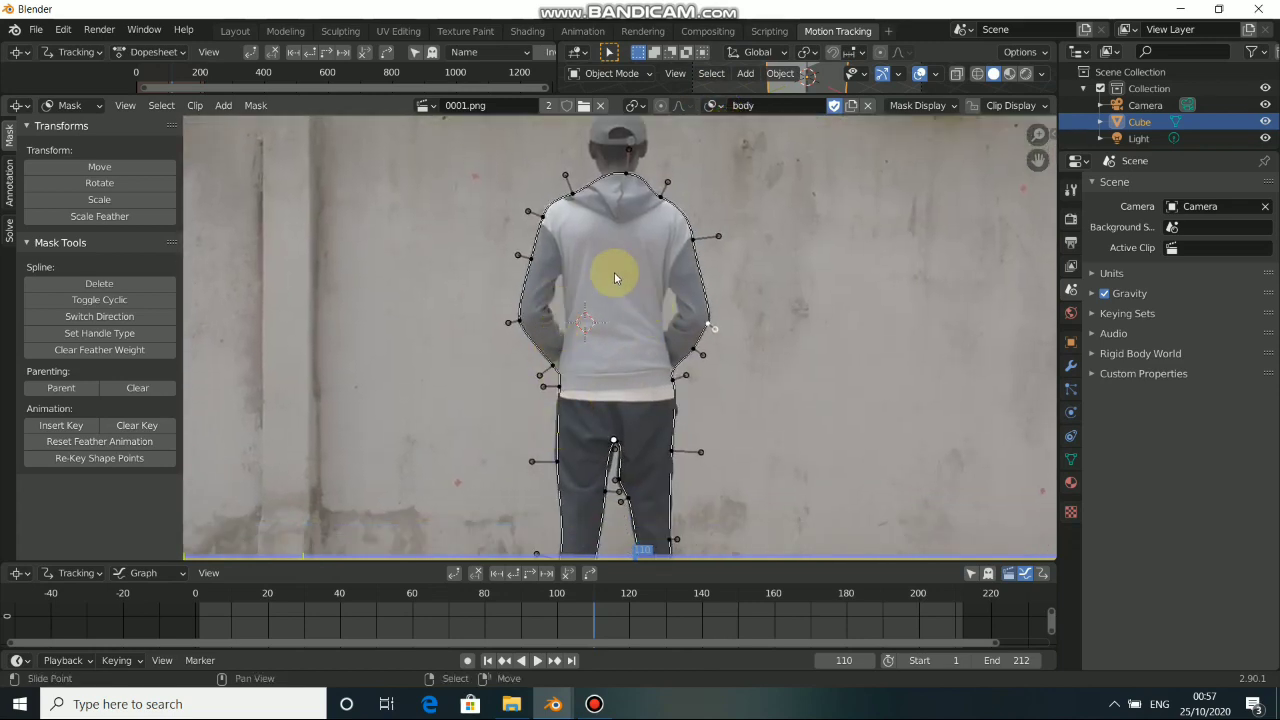
Step: Enable auto keying and move all body mask points to fit the person at frame 111
middle_click_drag(605, 272, 611, 286)
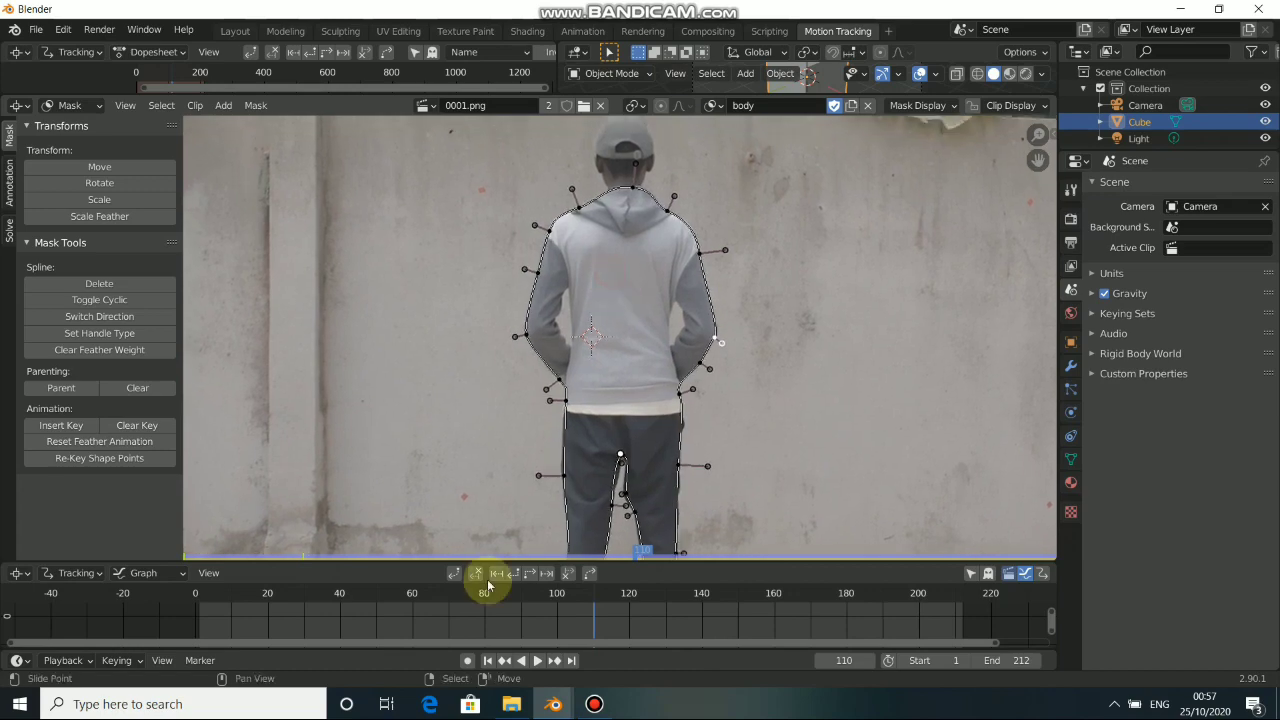
left_click(467, 664)
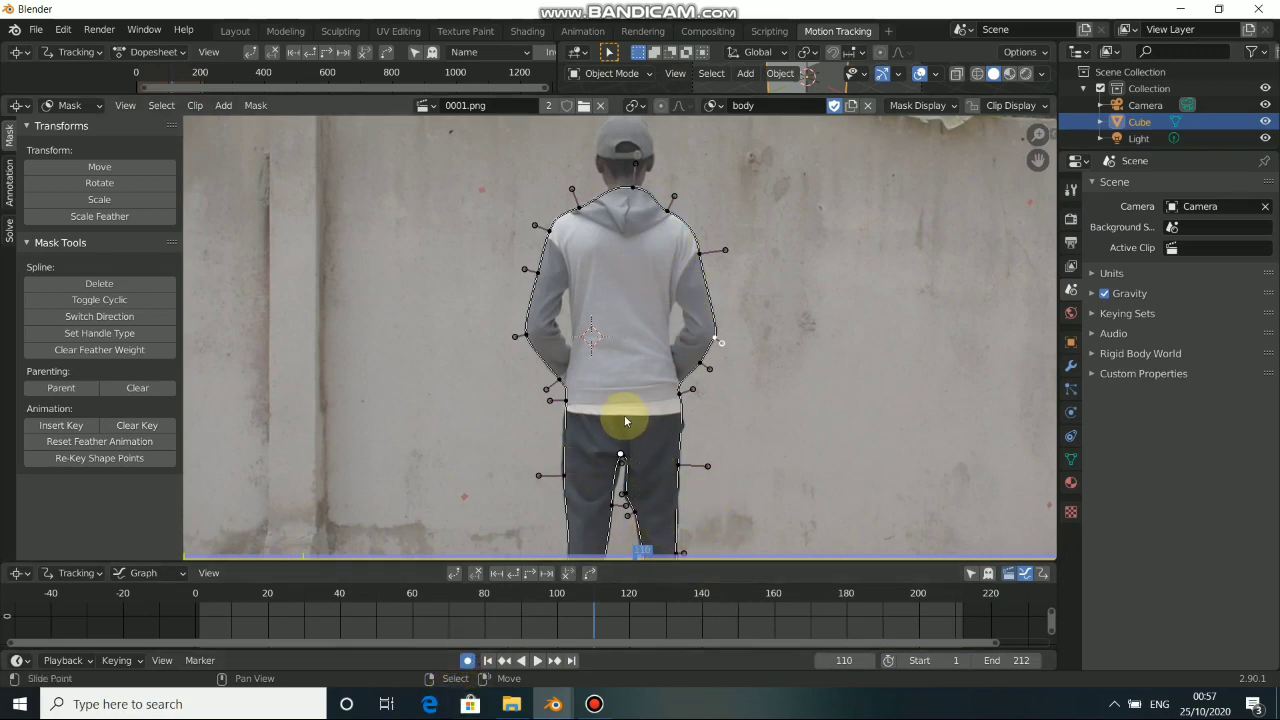
key("Right")
key("a")
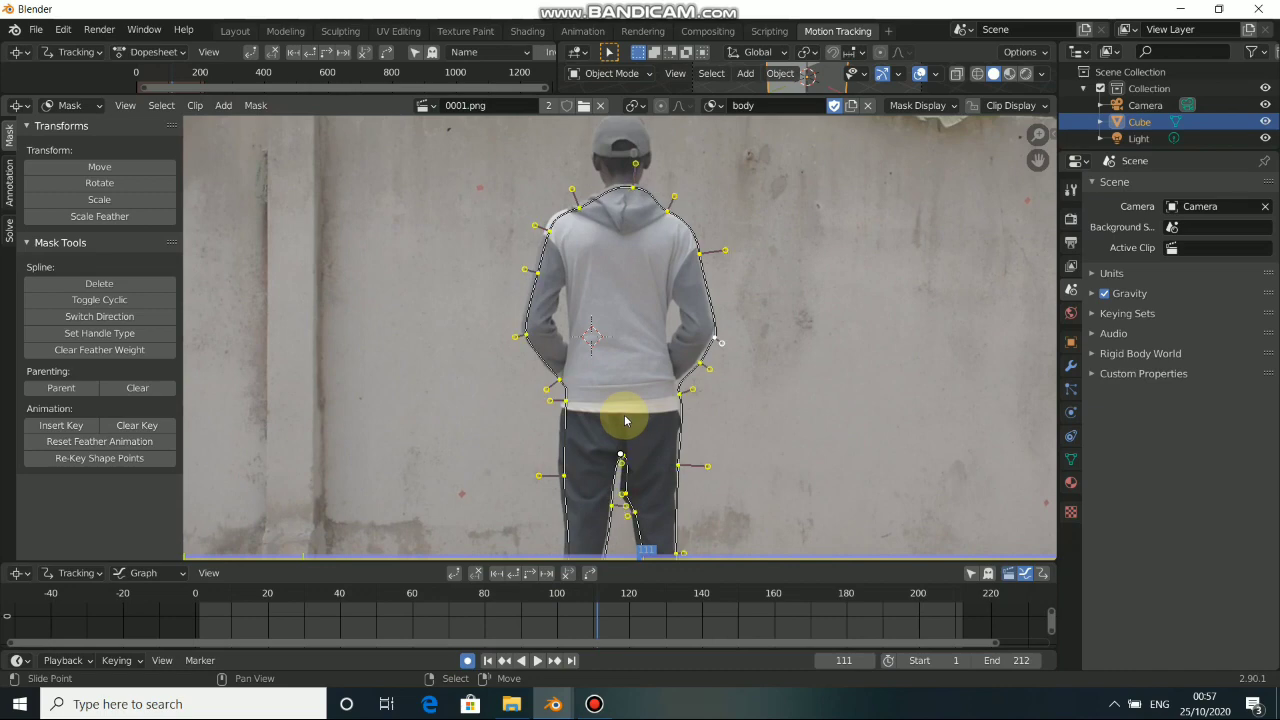
key("g")
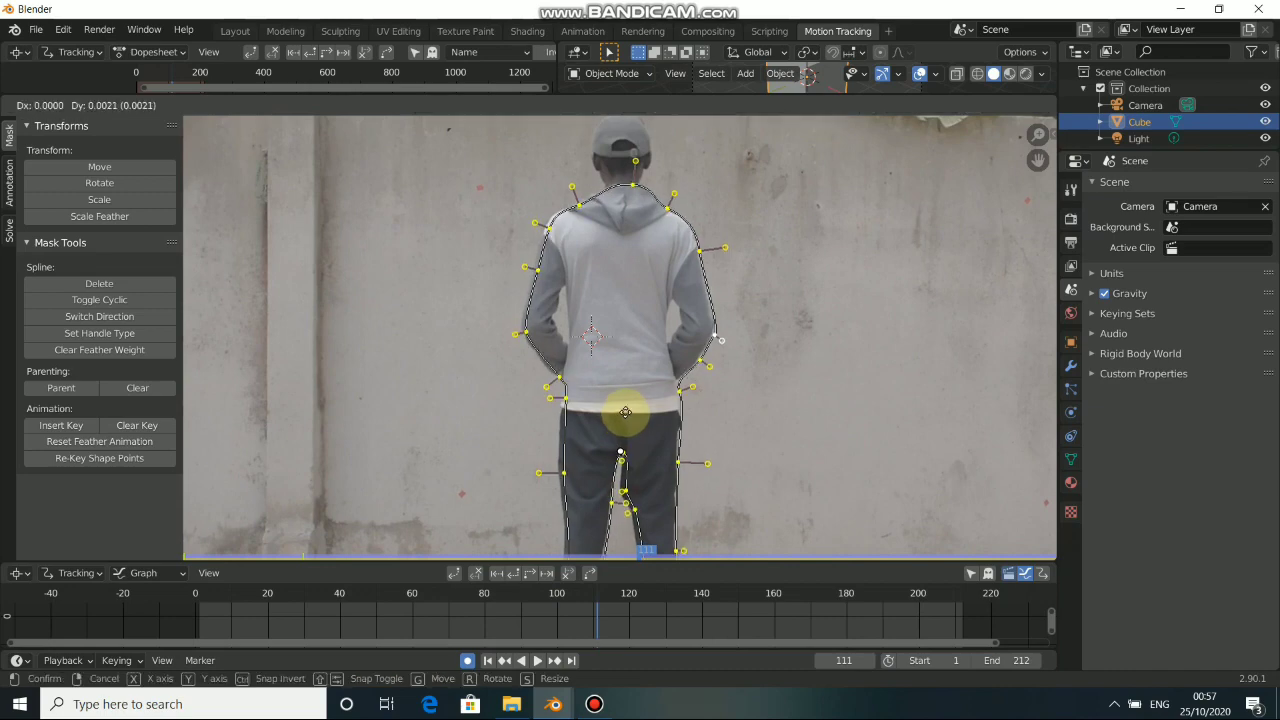
left_click(621, 412)
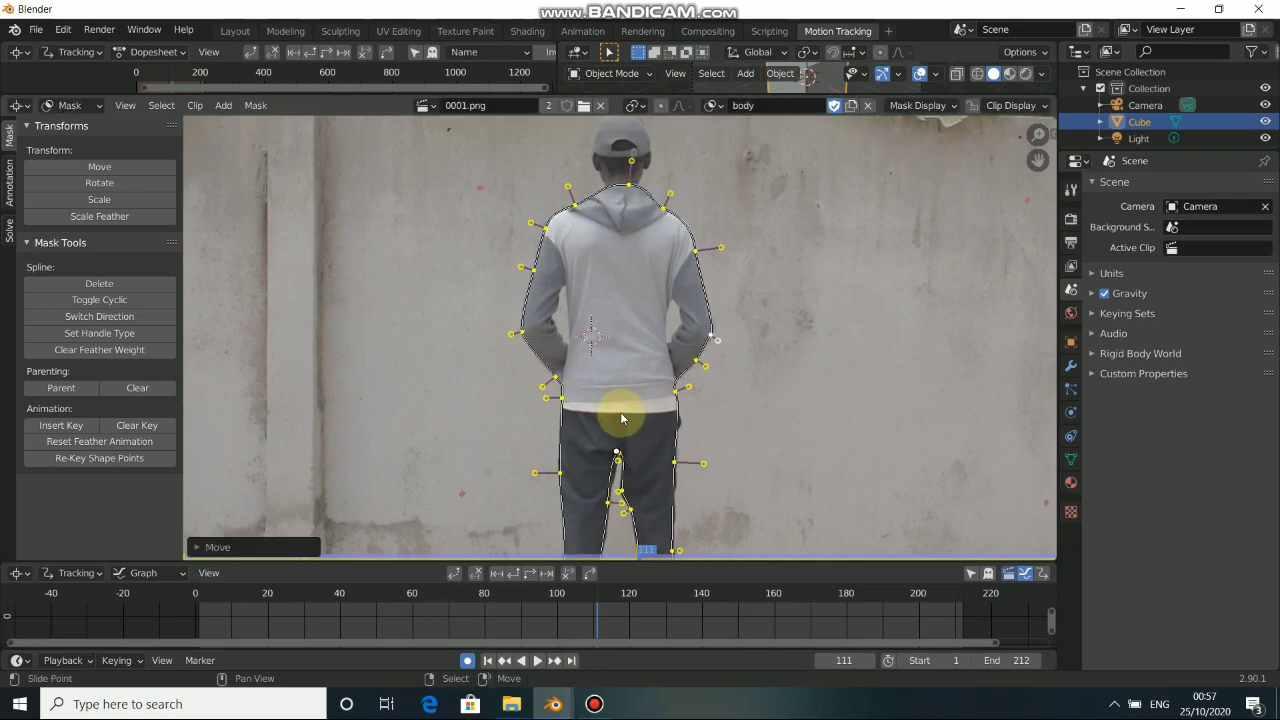
Step: Reposition the whole body mask over the person at frame 110, compare it with frame 111, and disable auto keying
left_click(467, 661)
key("Left")
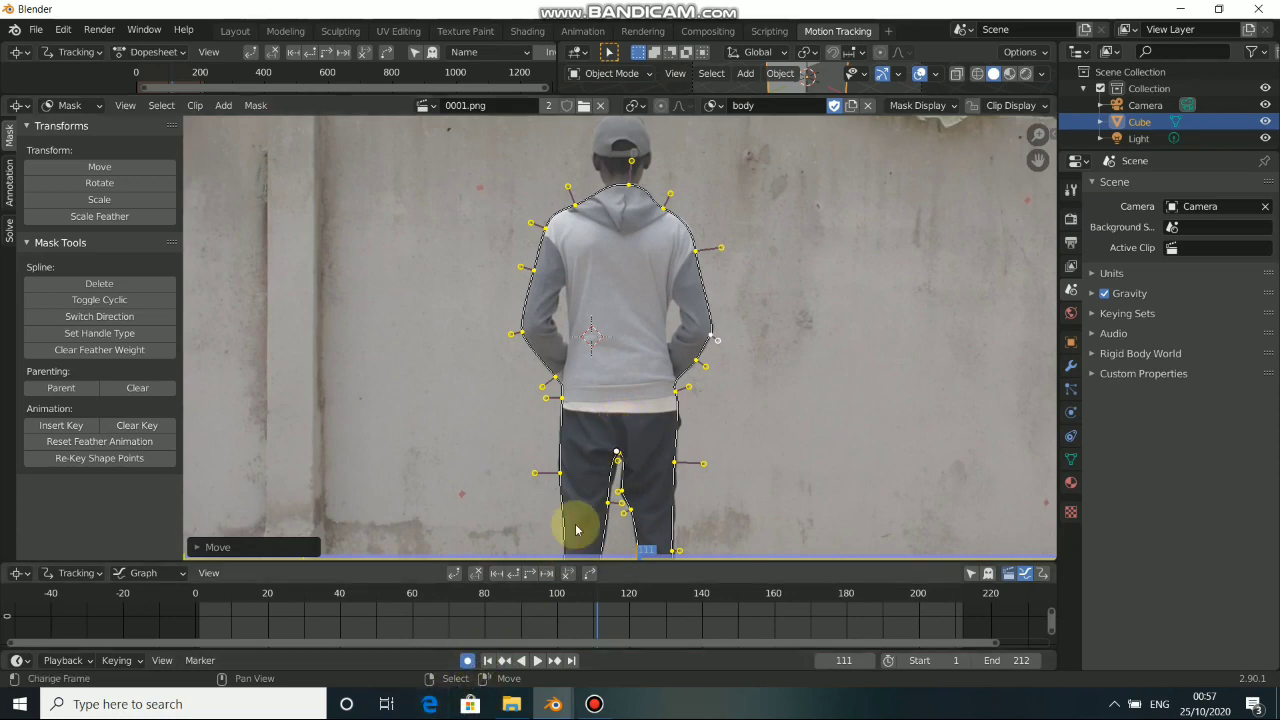
key("g")
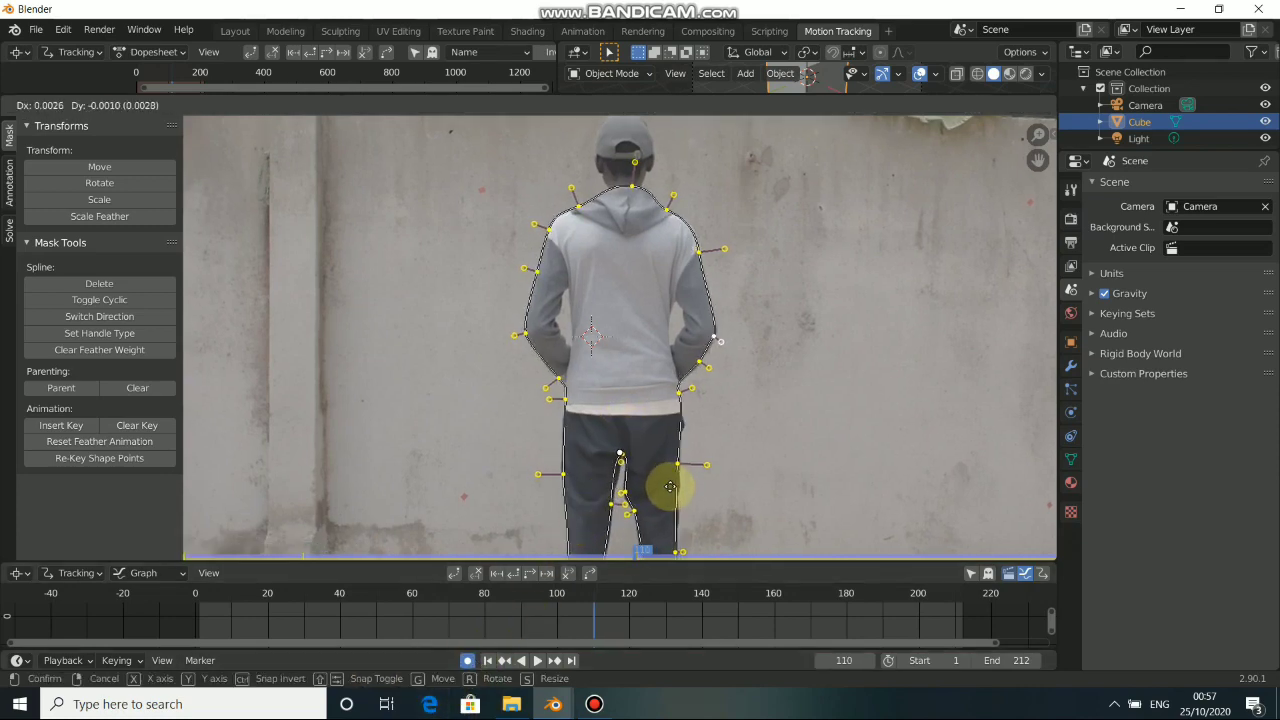
left_click(668, 490)
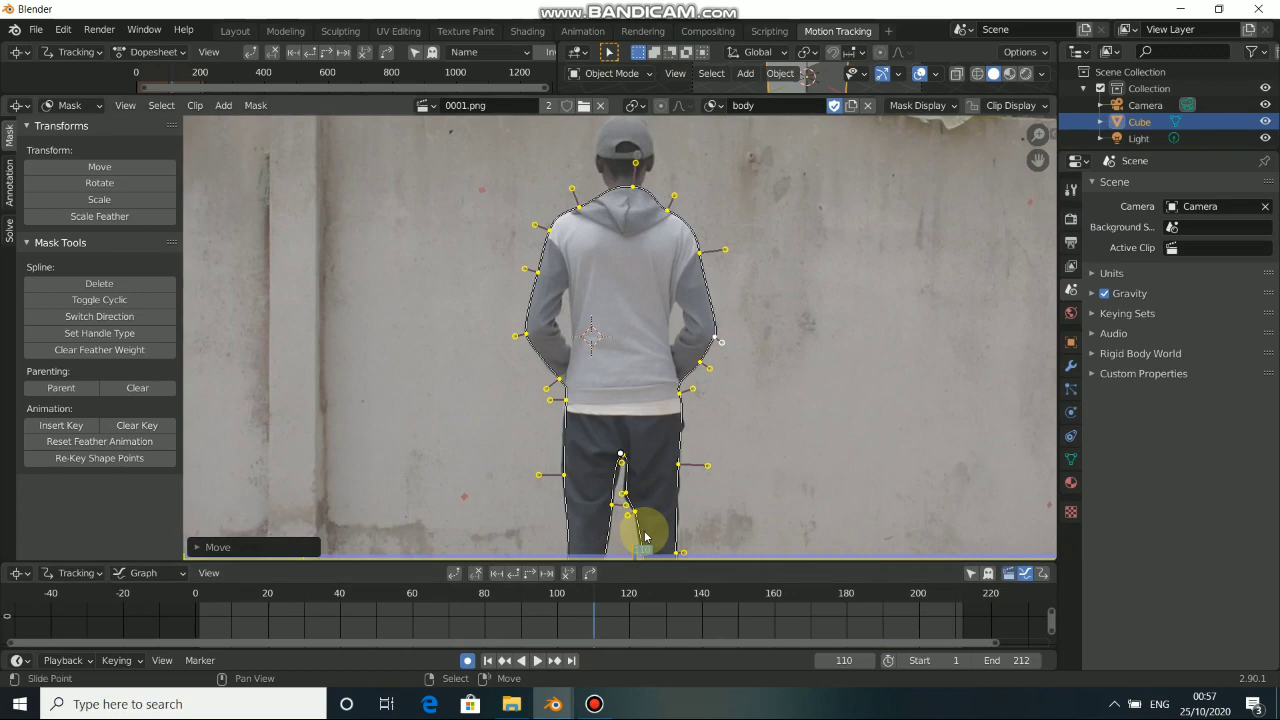
key("Right")
key("Left")
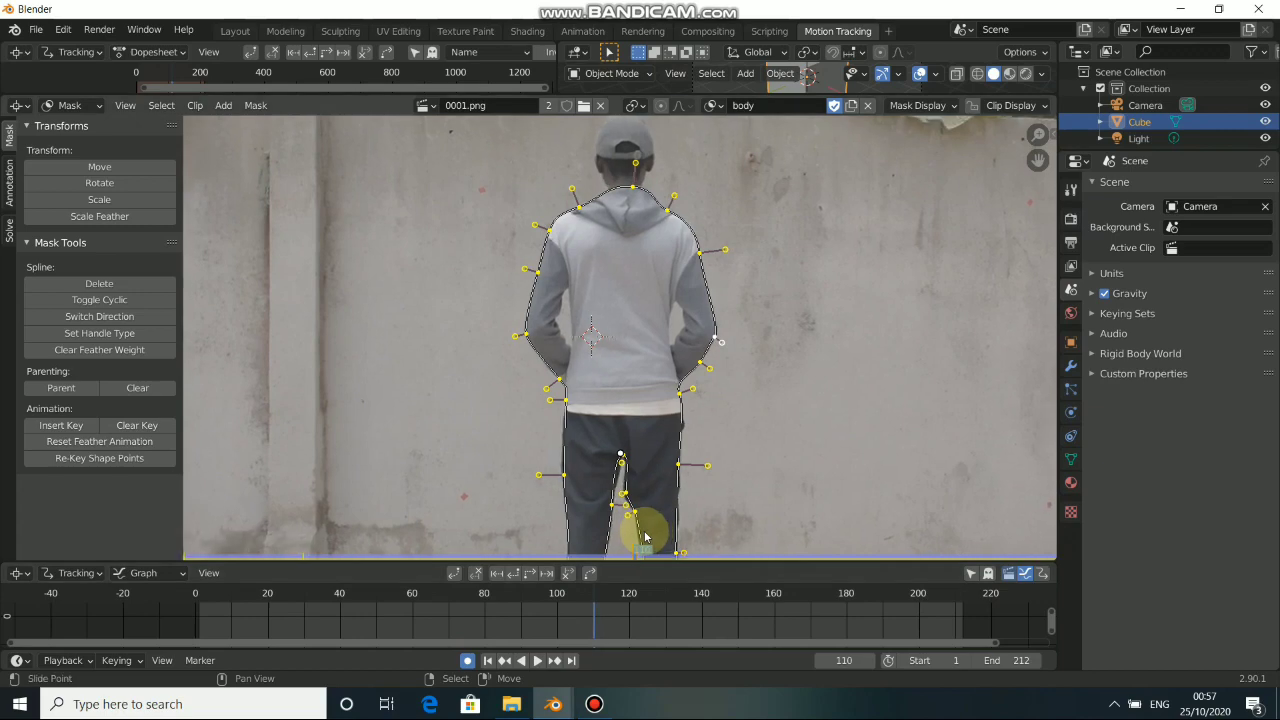
key("Right")
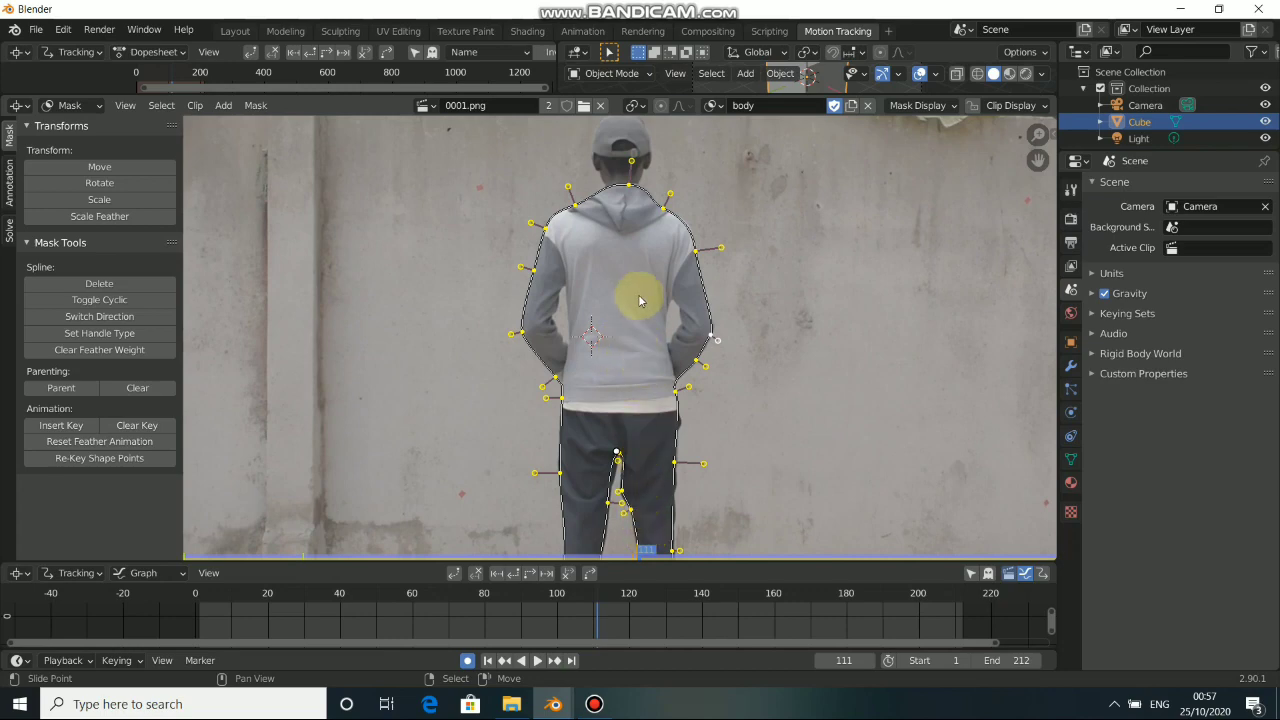
left_click(467, 660)
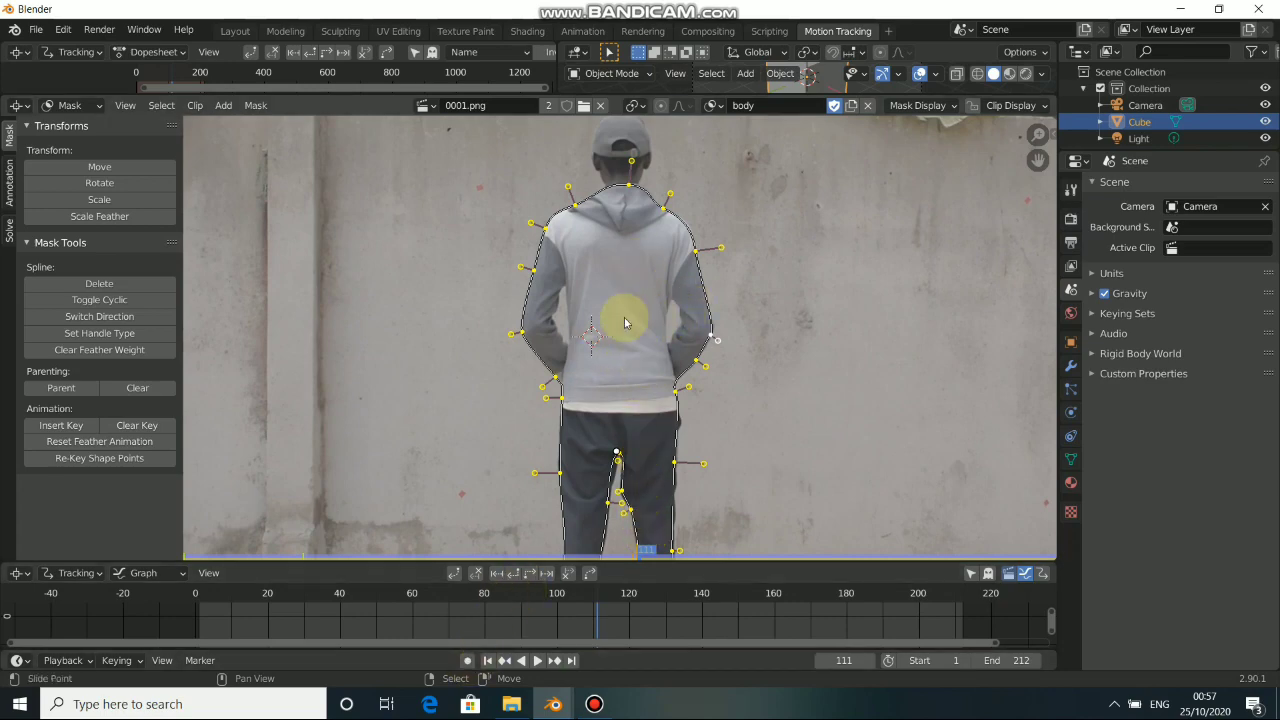
scroll(757, 303, "down", 3)
scroll(756, 302, "down", 1)
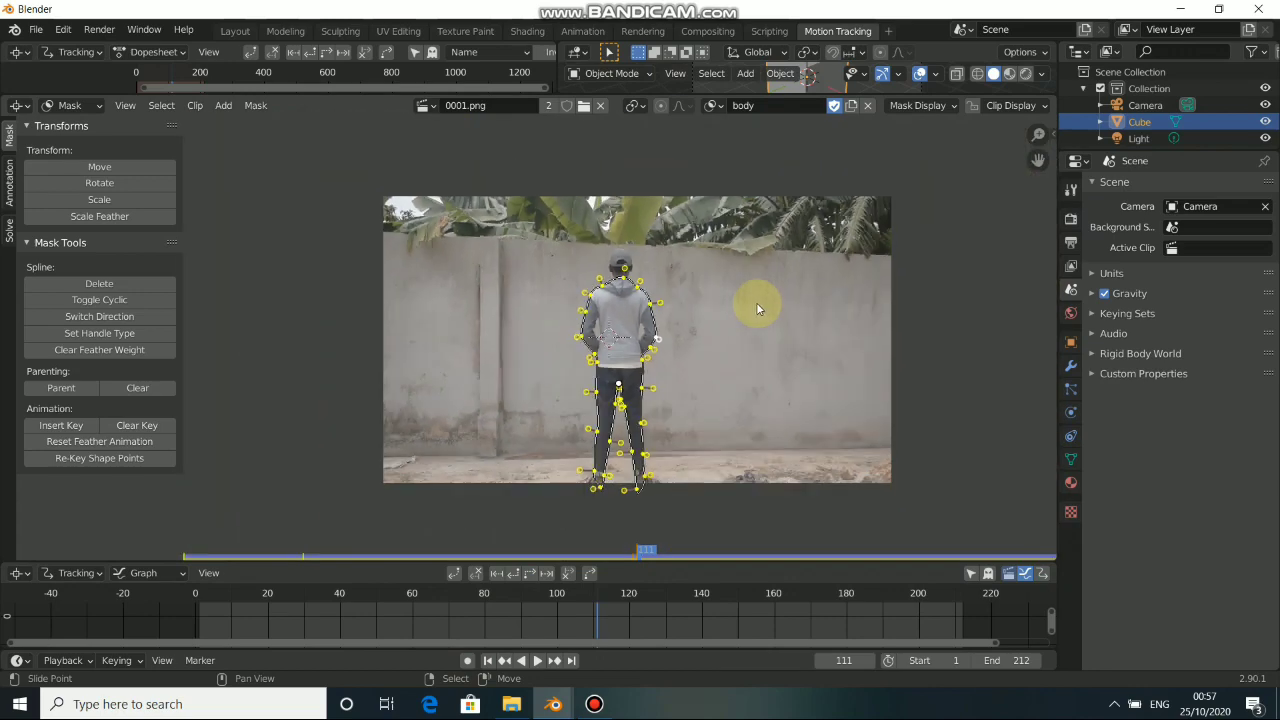
scroll(754, 306, "up", 4)
middle_click_drag(722, 202, 747, 230)
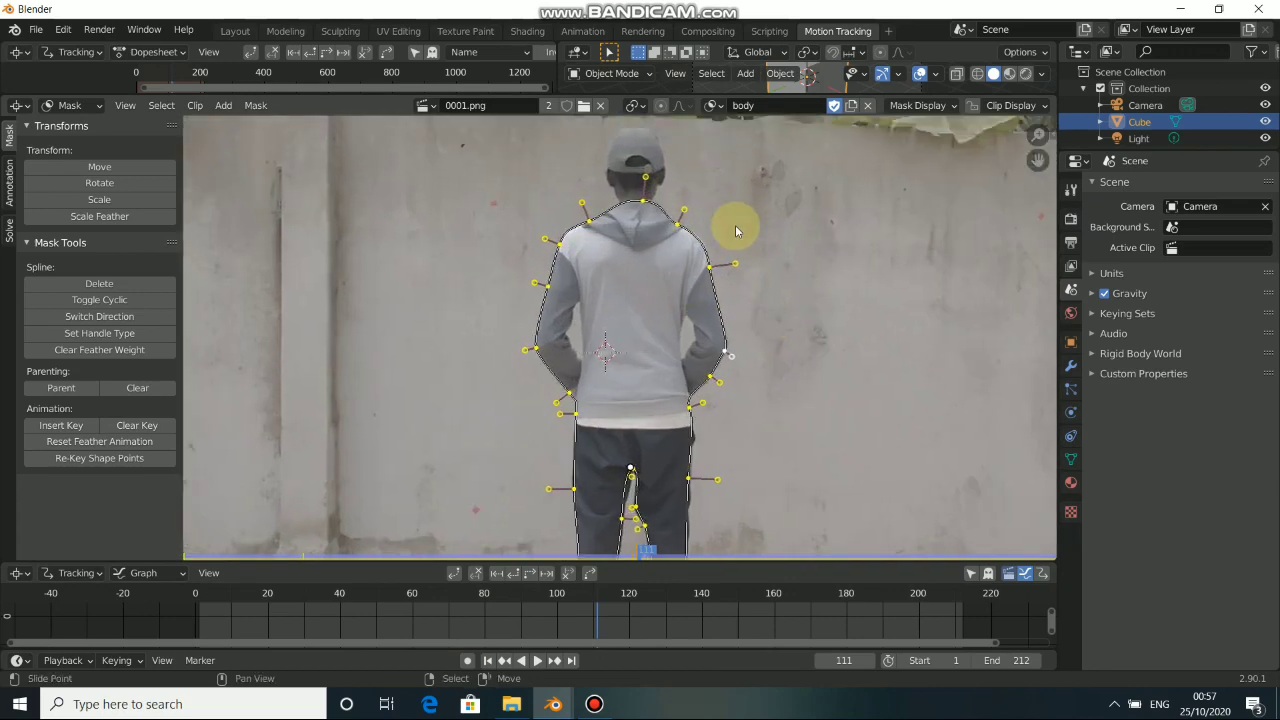
left_click(712, 109)
left_click(712, 109)
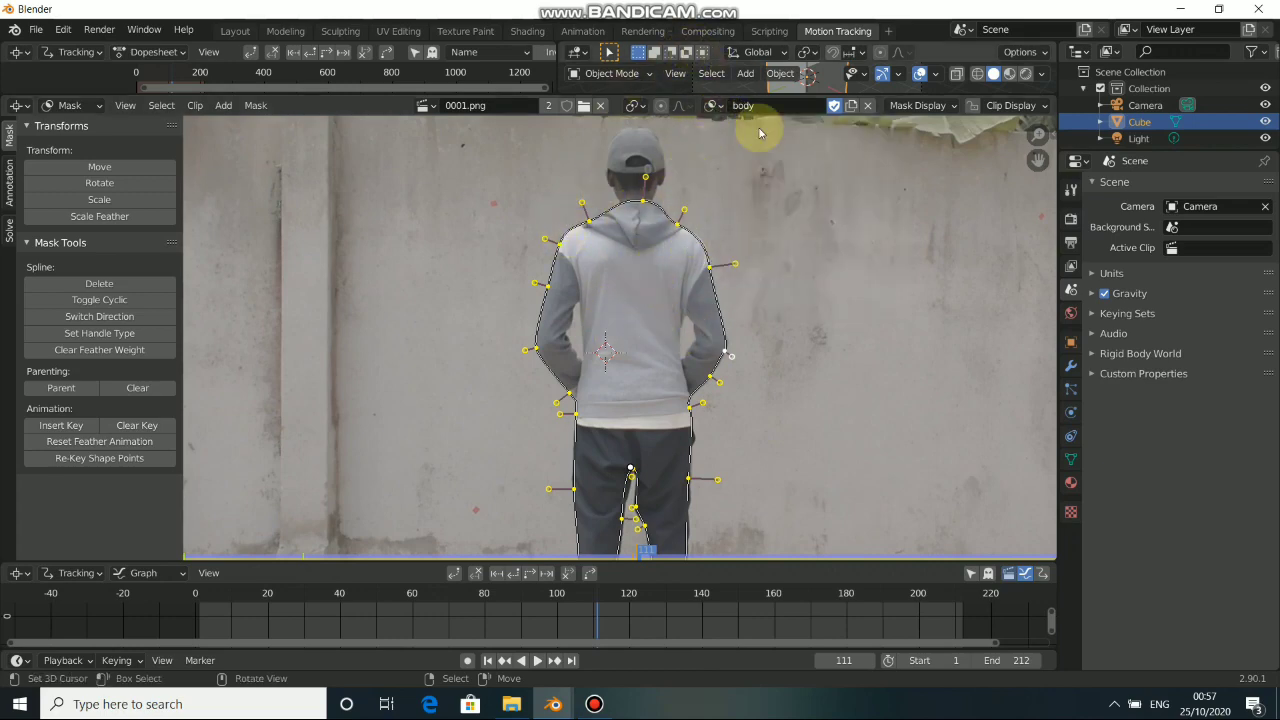
Step: Switch to the Compositing workspace and add a color Mix node above the existing node network
left_click(707, 31)
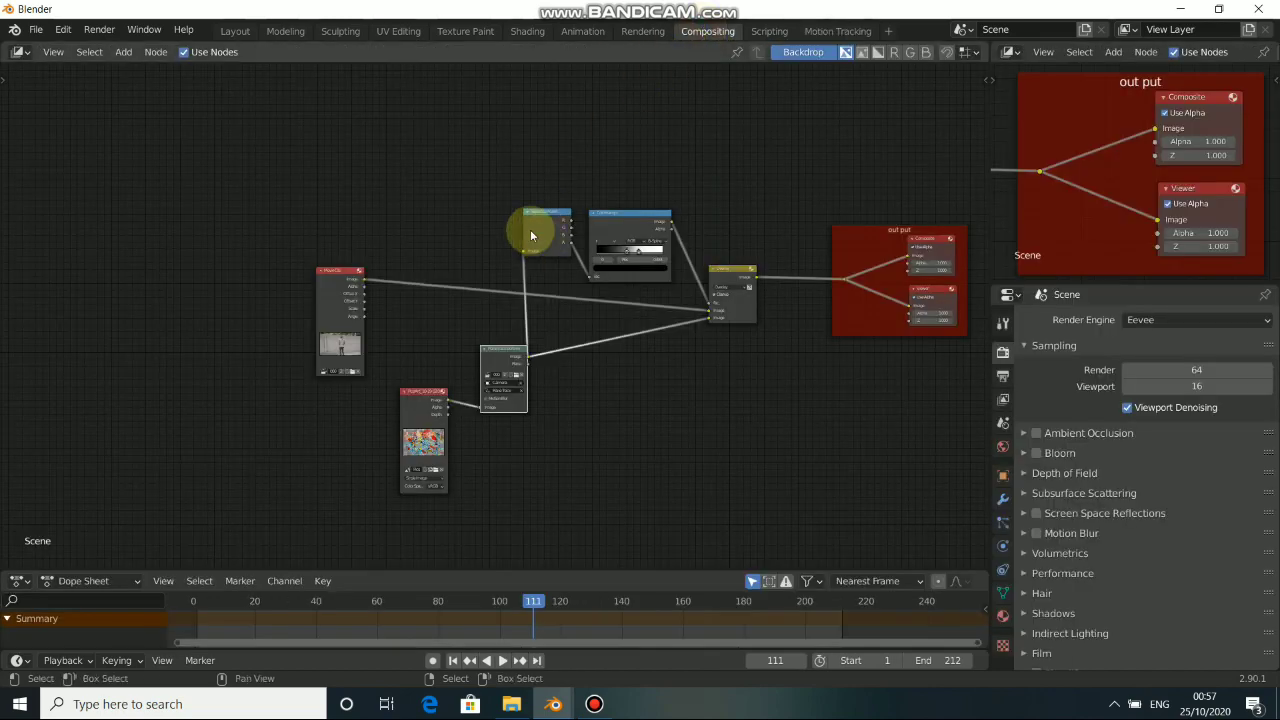
left_click(510, 160)
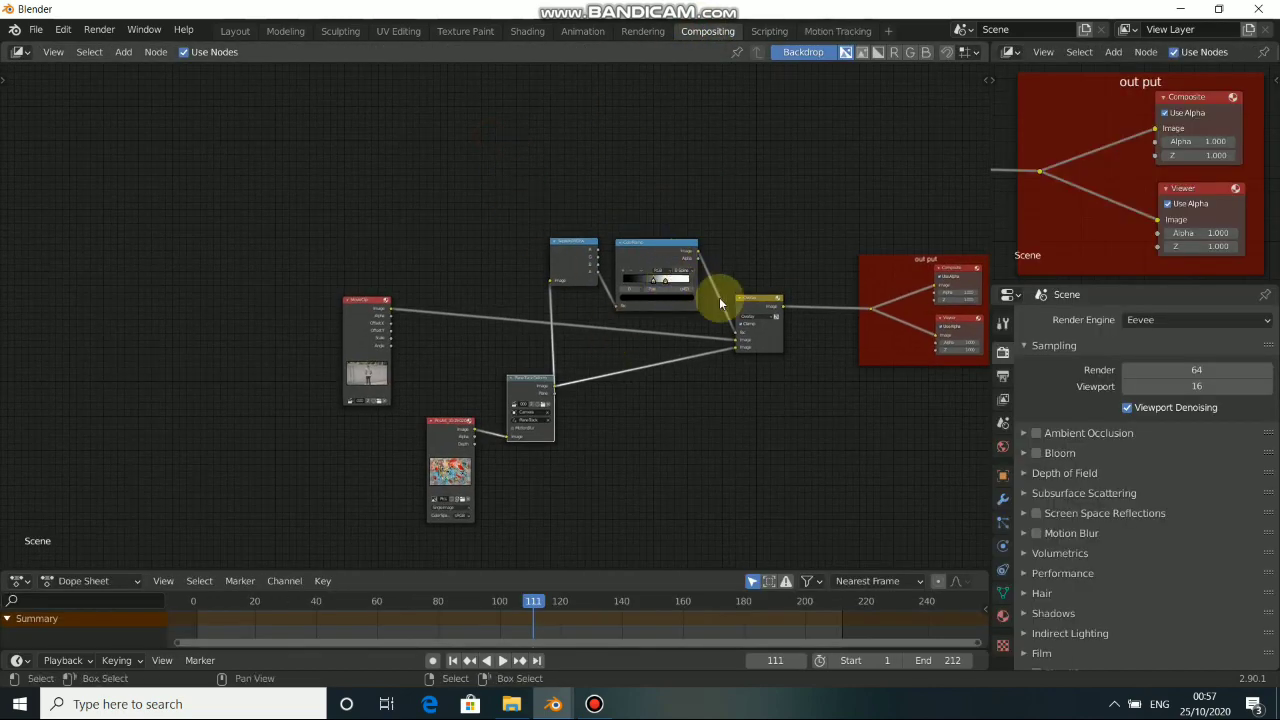
left_click(755, 306)
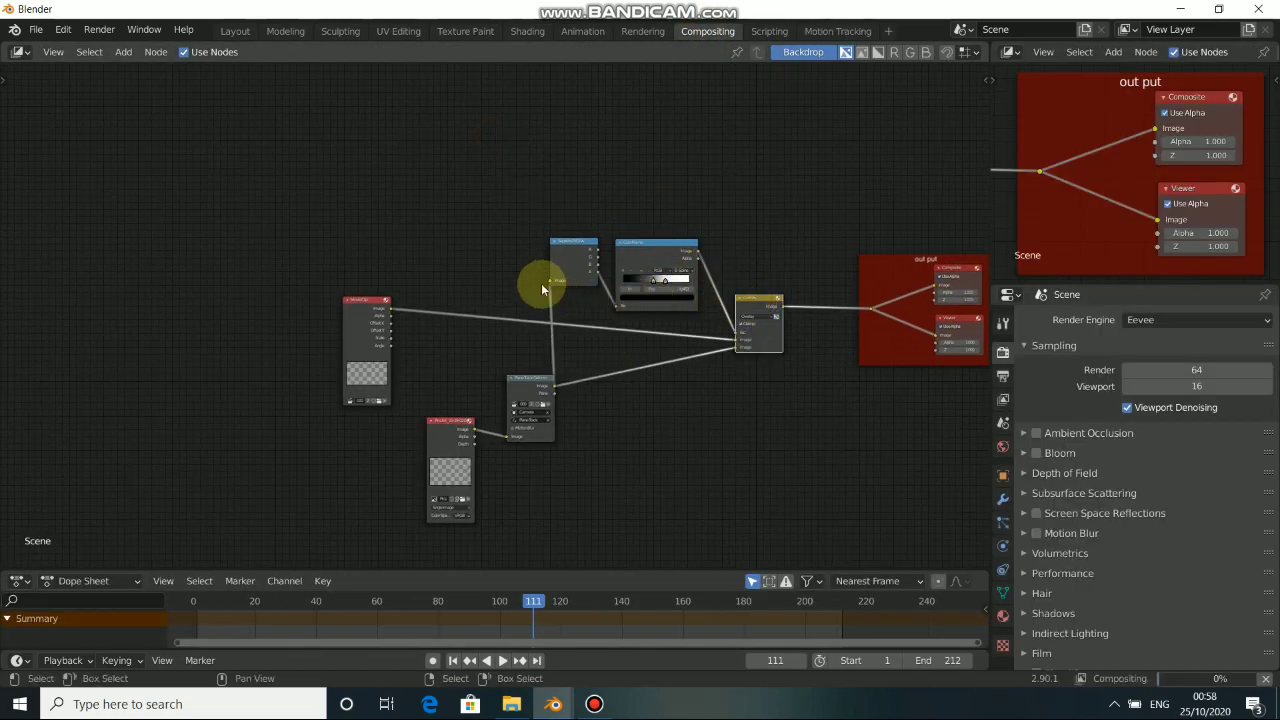
middle_click_drag(455, 225, 510, 388)
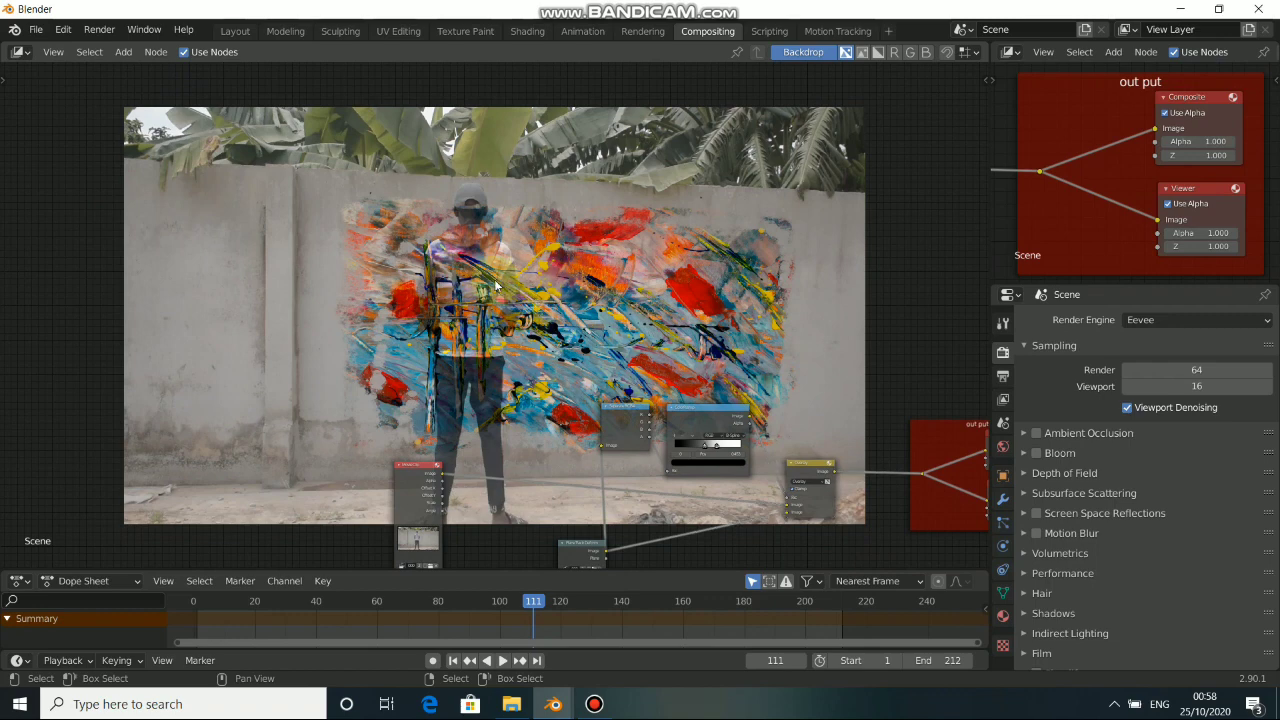
key("shift+a")
mouse_move(478, 263)
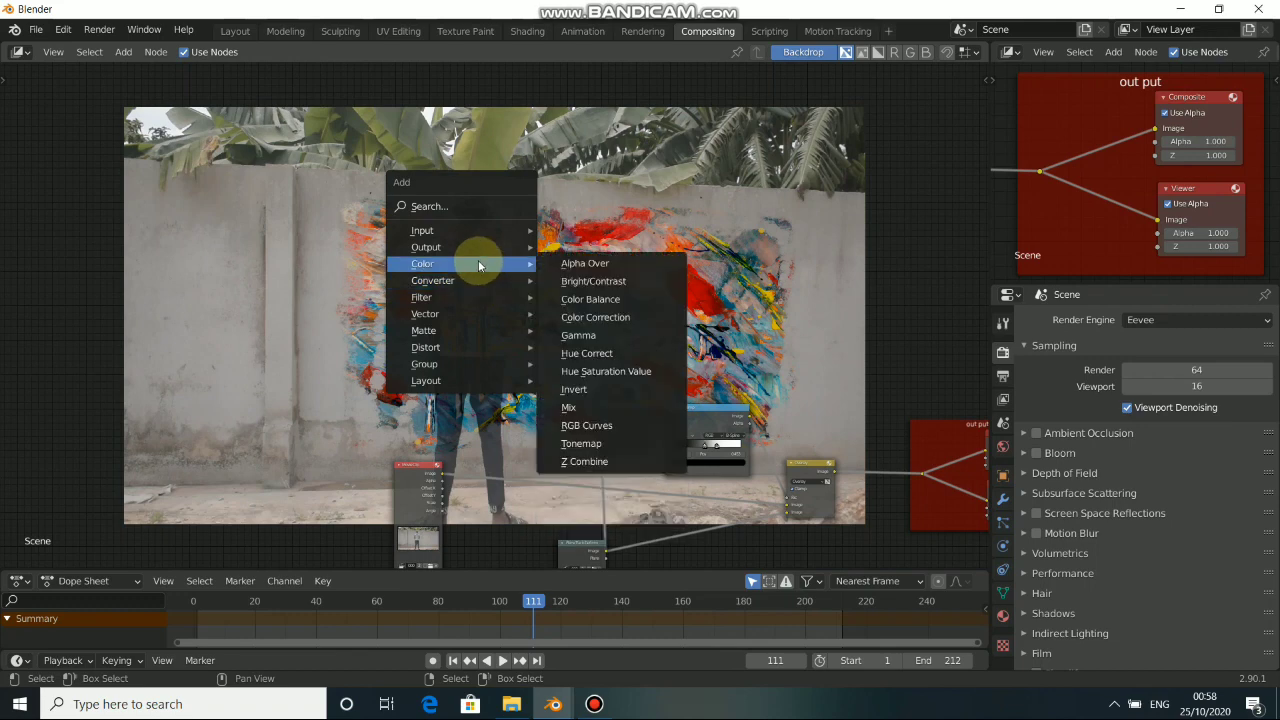
left_click(570, 407)
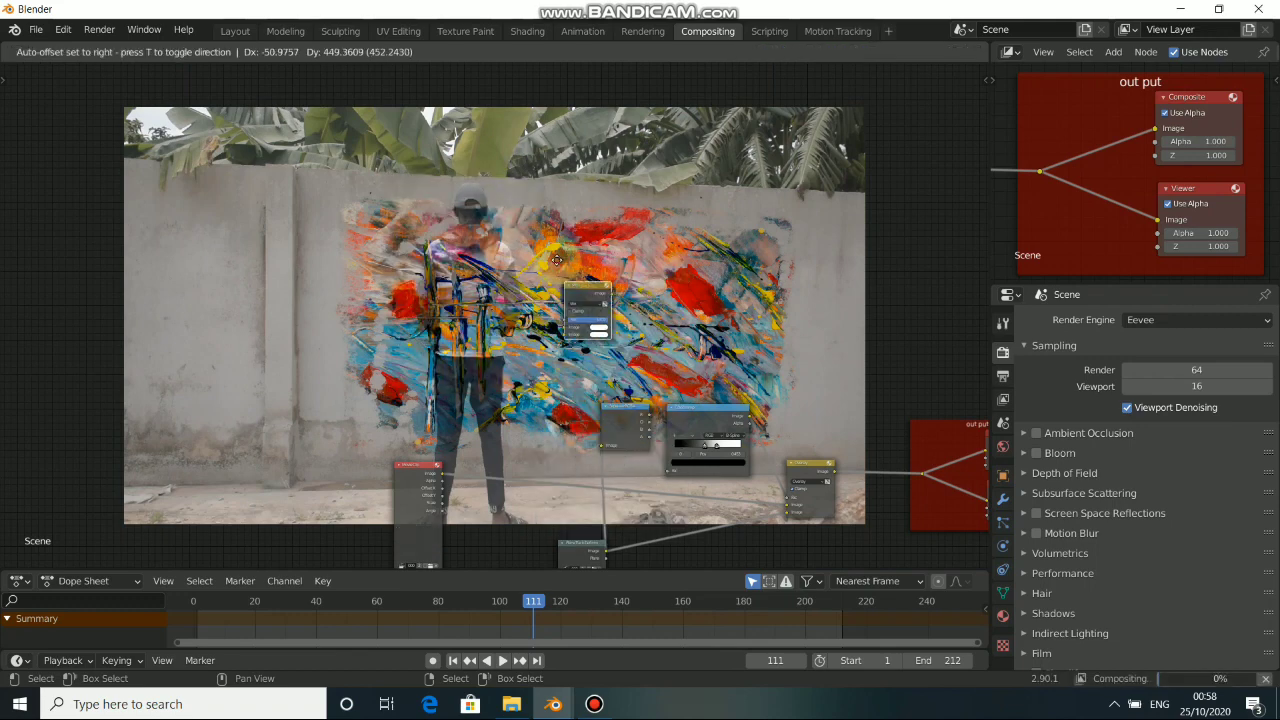
left_click(543, 218)
Step: Set the new Mix node's blend mode to Add and place a duplicate of it directly below
scroll(560, 225, "up", 2)
left_click(600, 203)
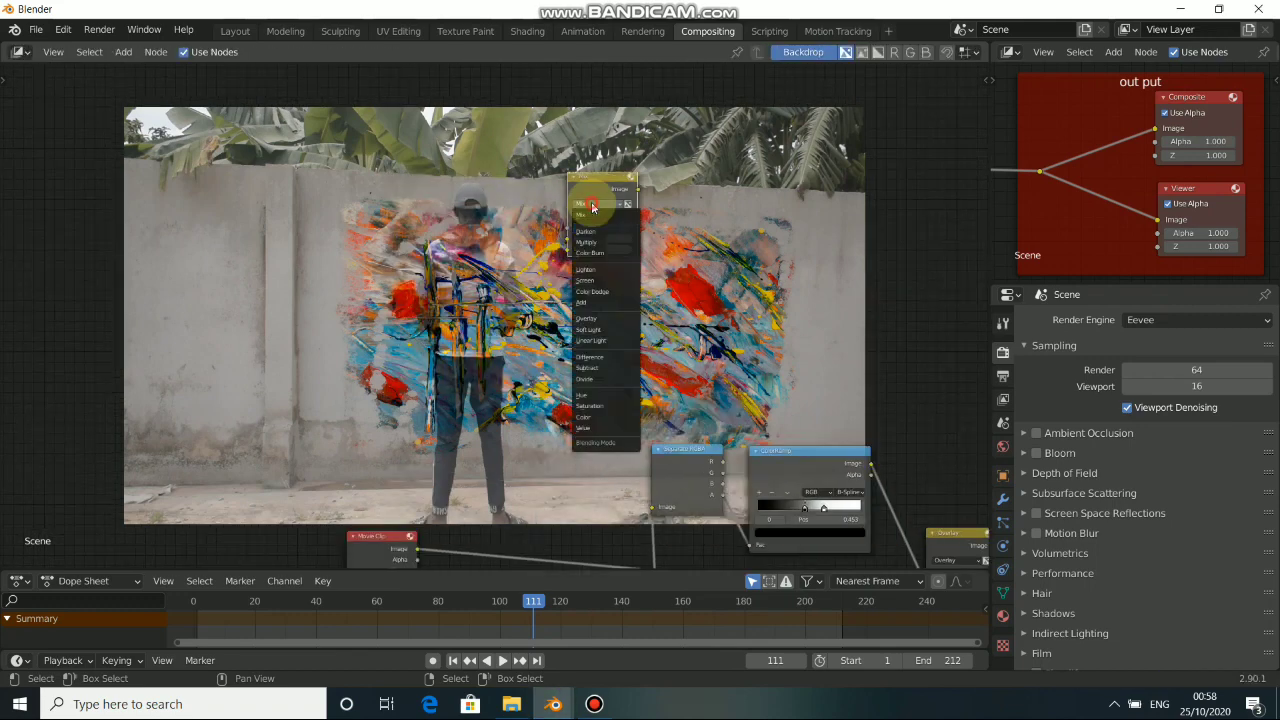
left_click(582, 303)
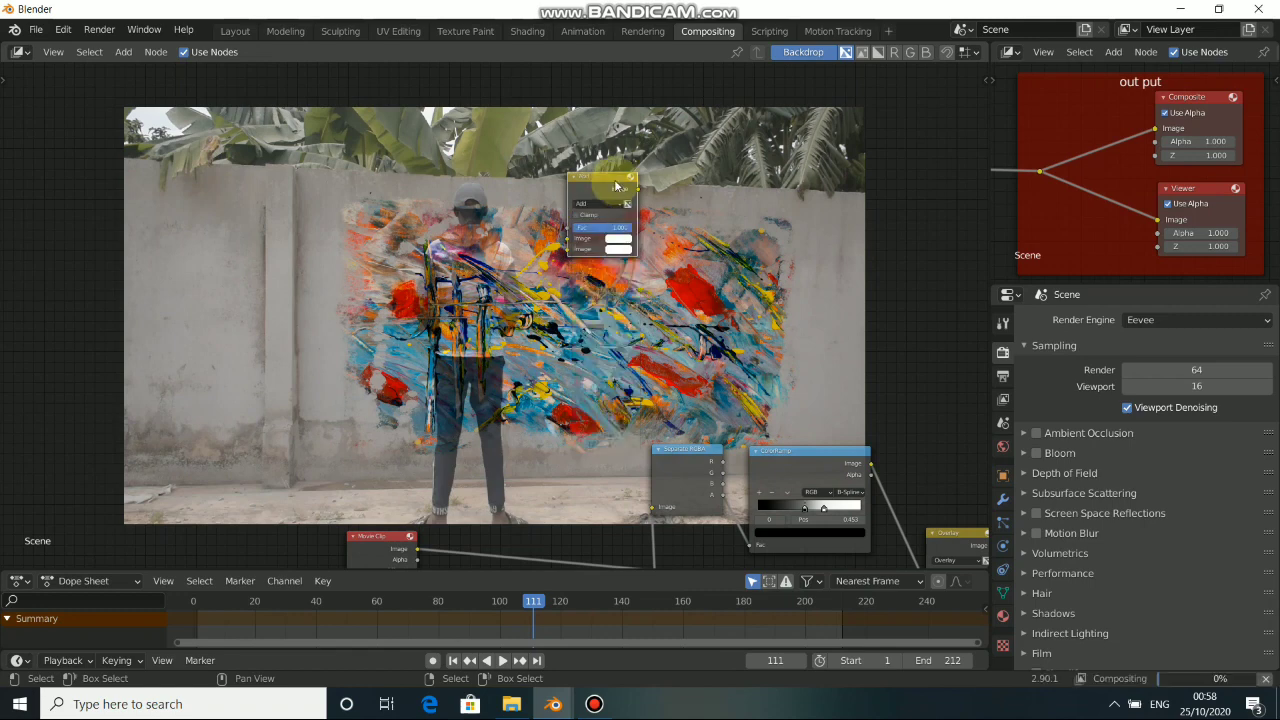
left_click_drag(612, 178, 546, 197)
key("shift+d")
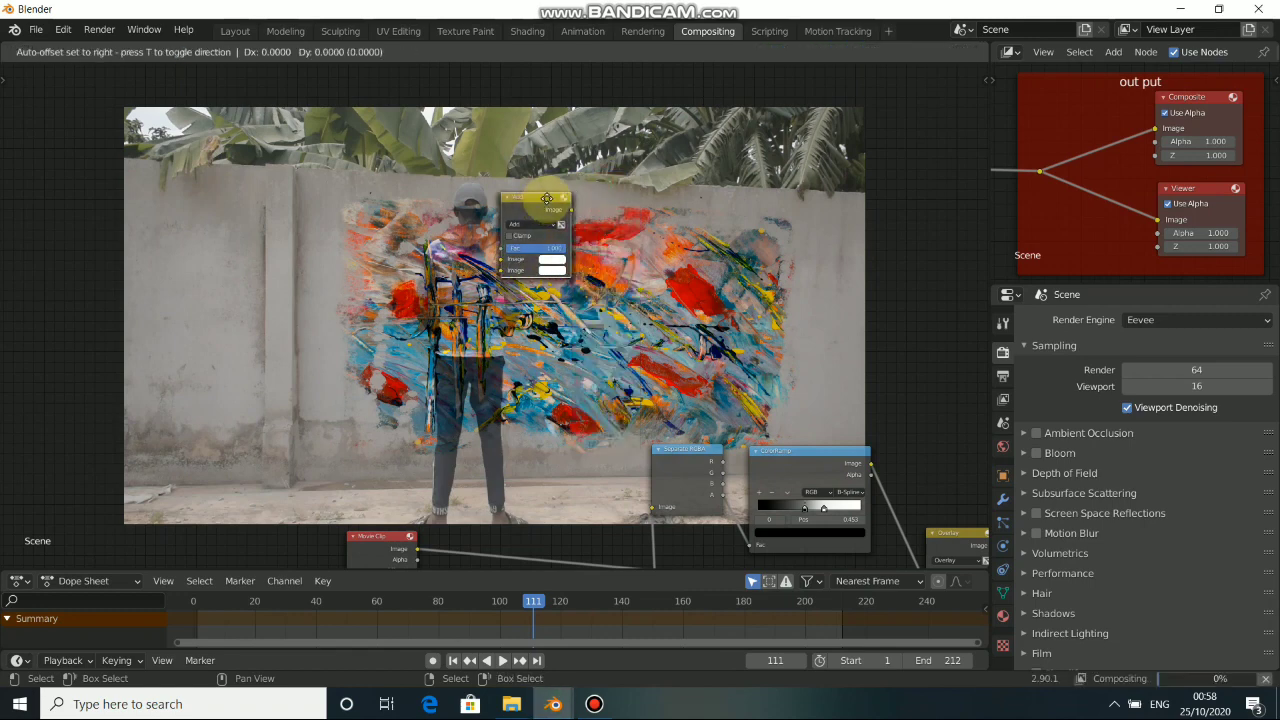
left_click(548, 297)
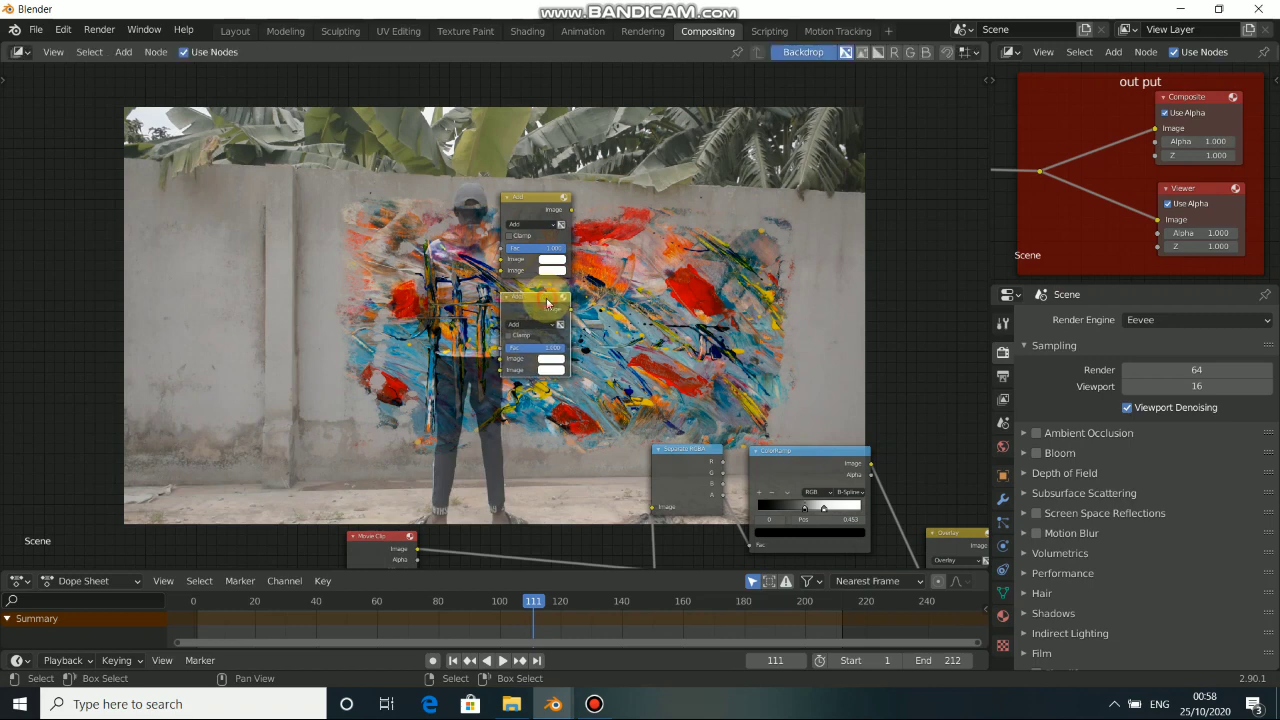
Step: Add a Mask input node beside the Add nodes and place a duplicate of it below
middle_click_drag(354, 261, 376, 291)
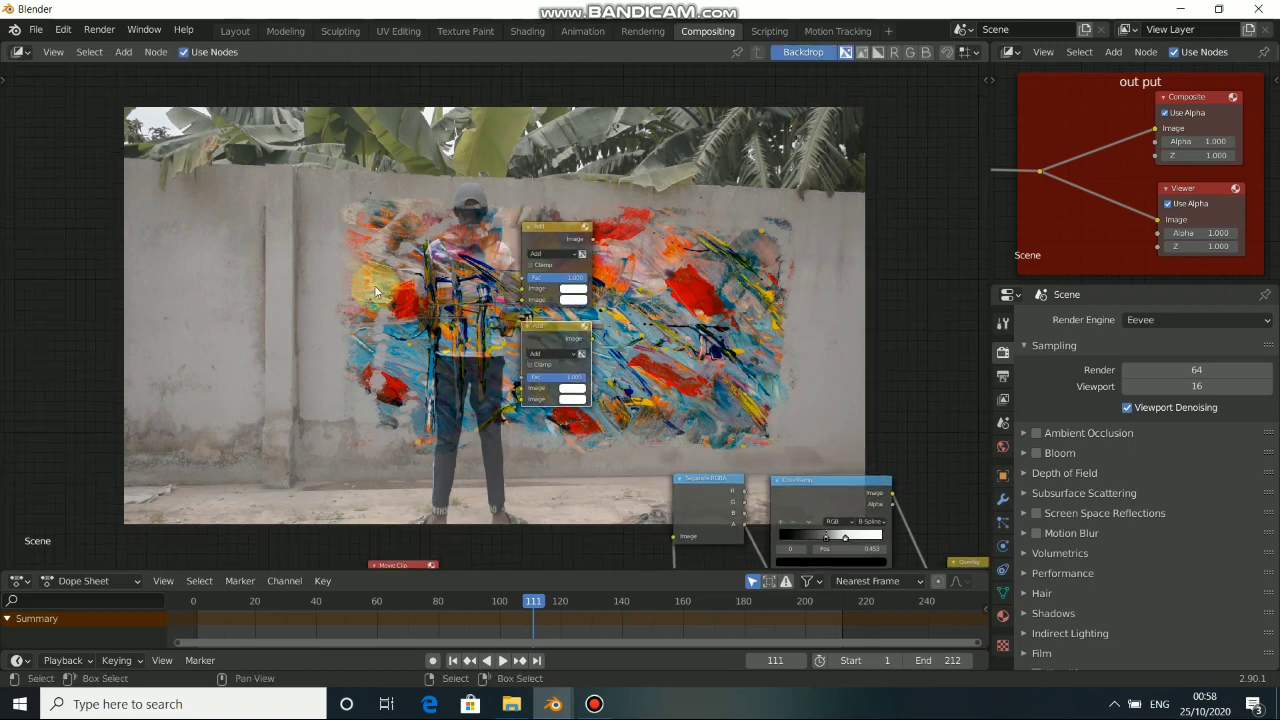
key("shift+a")
mouse_move(344, 252)
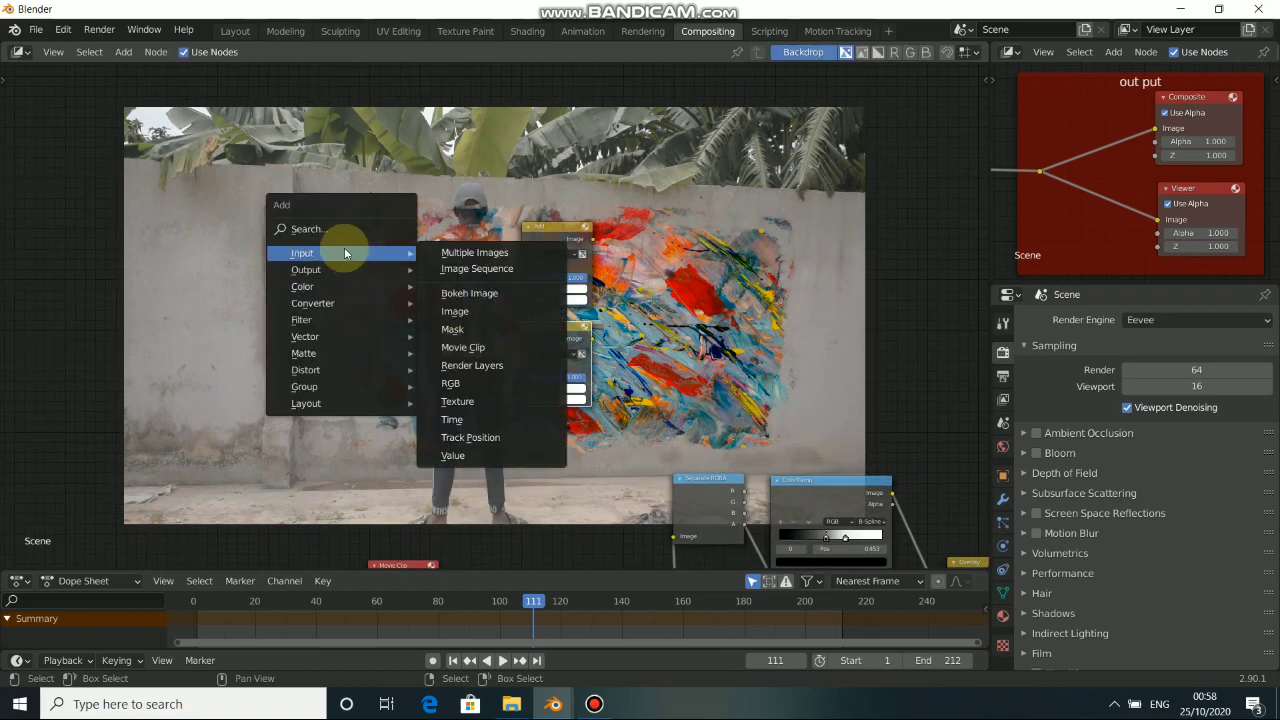
left_click(474, 337)
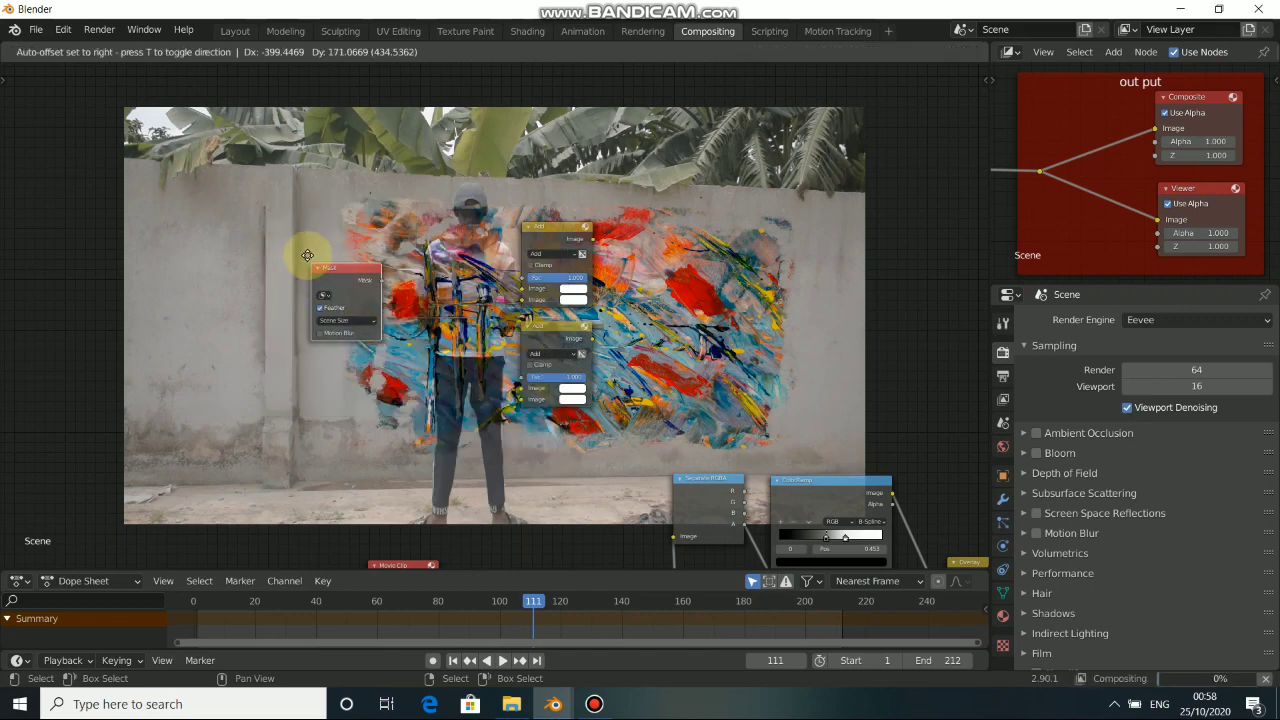
left_click(390, 180)
key("shift+d")
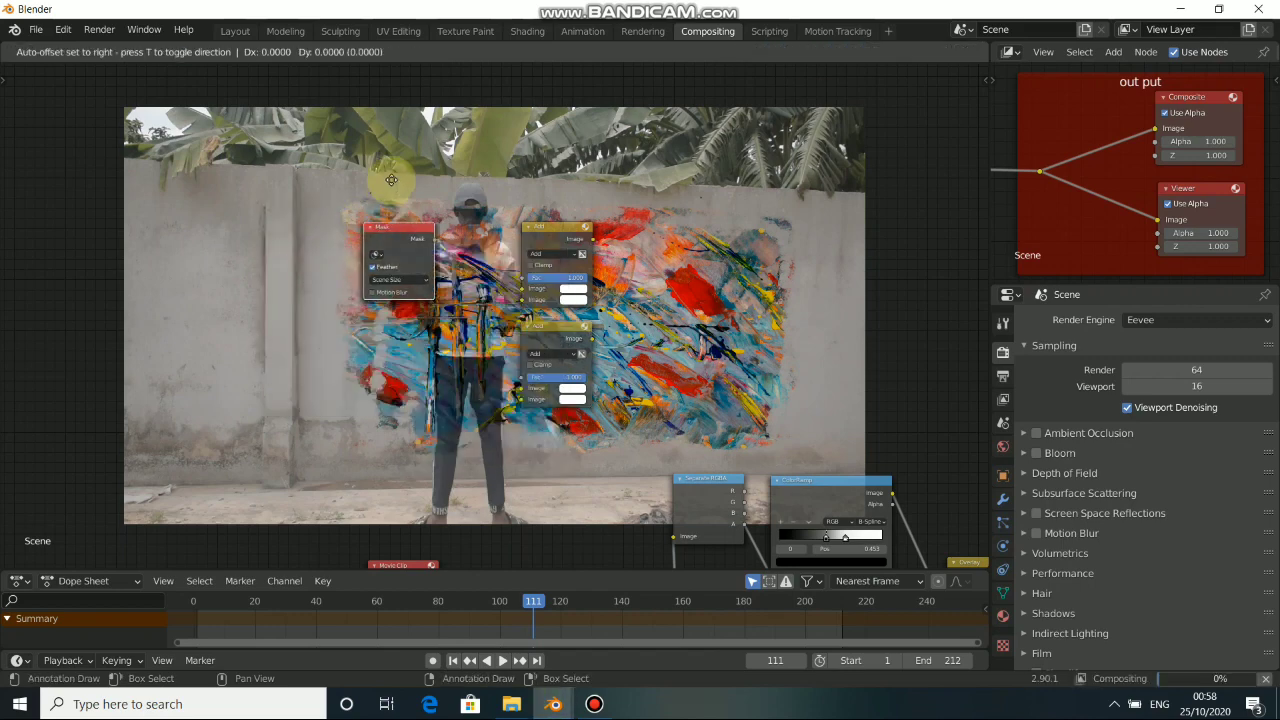
left_click(378, 278)
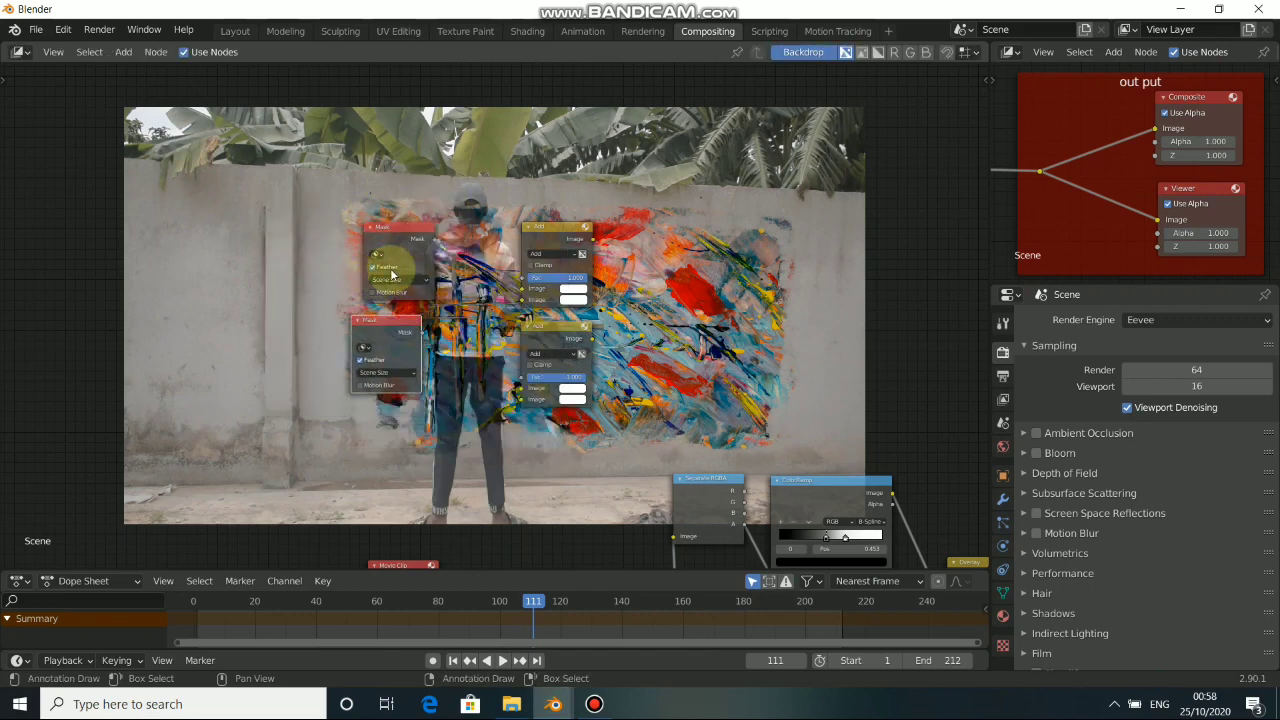
Step: Assign the "head" mask to the upper Mask node and "body" to the lower one, previewing each in the viewer
scroll(395, 270, "up", 2)
left_click(360, 240)
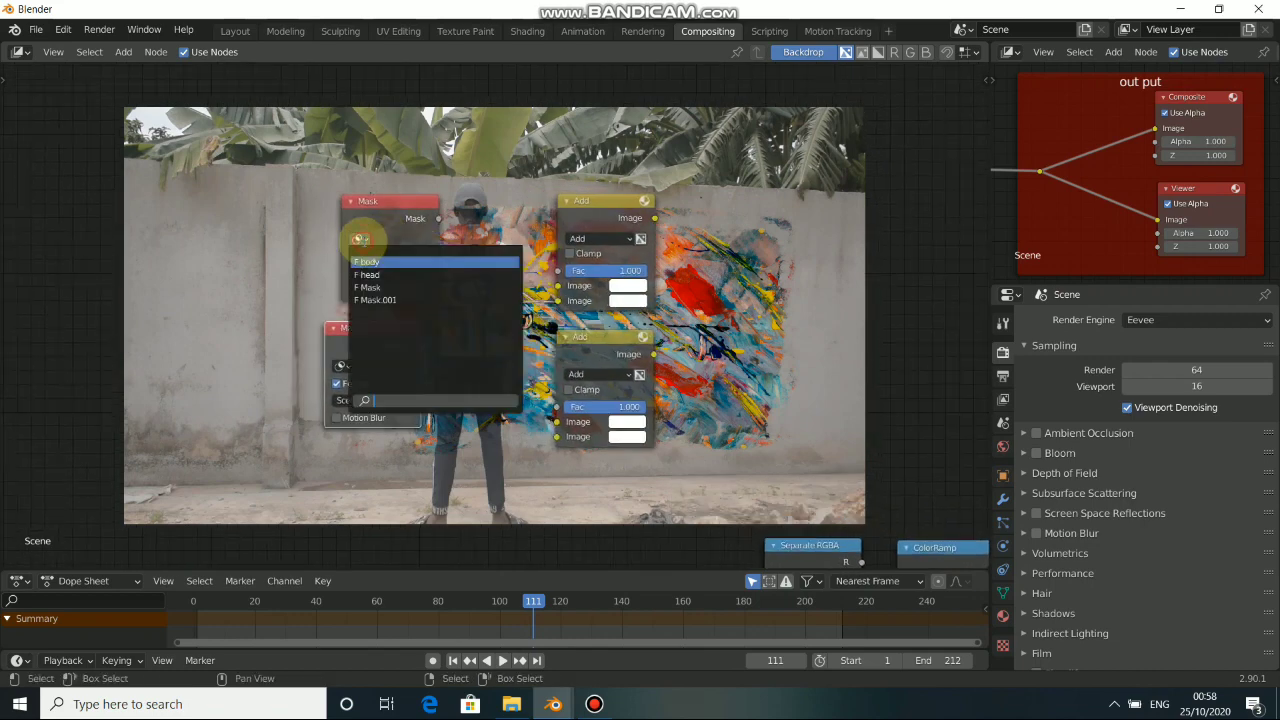
left_click(370, 274)
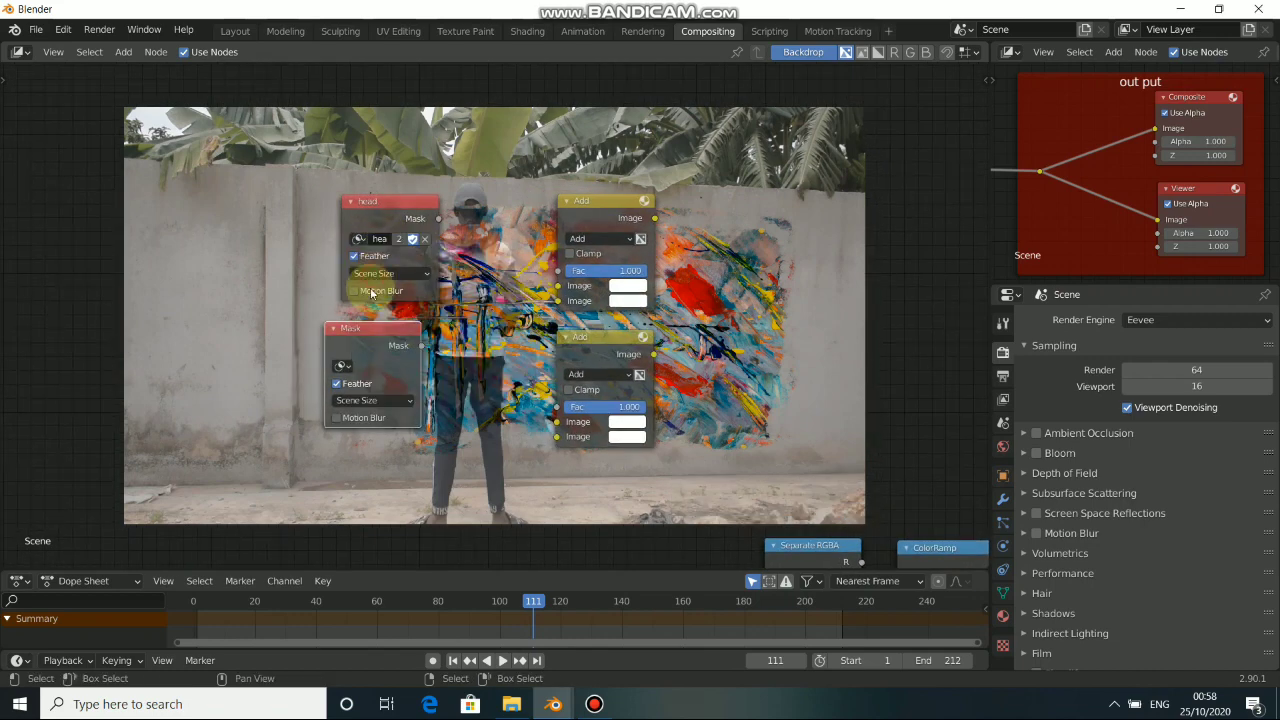
left_click(342, 365)
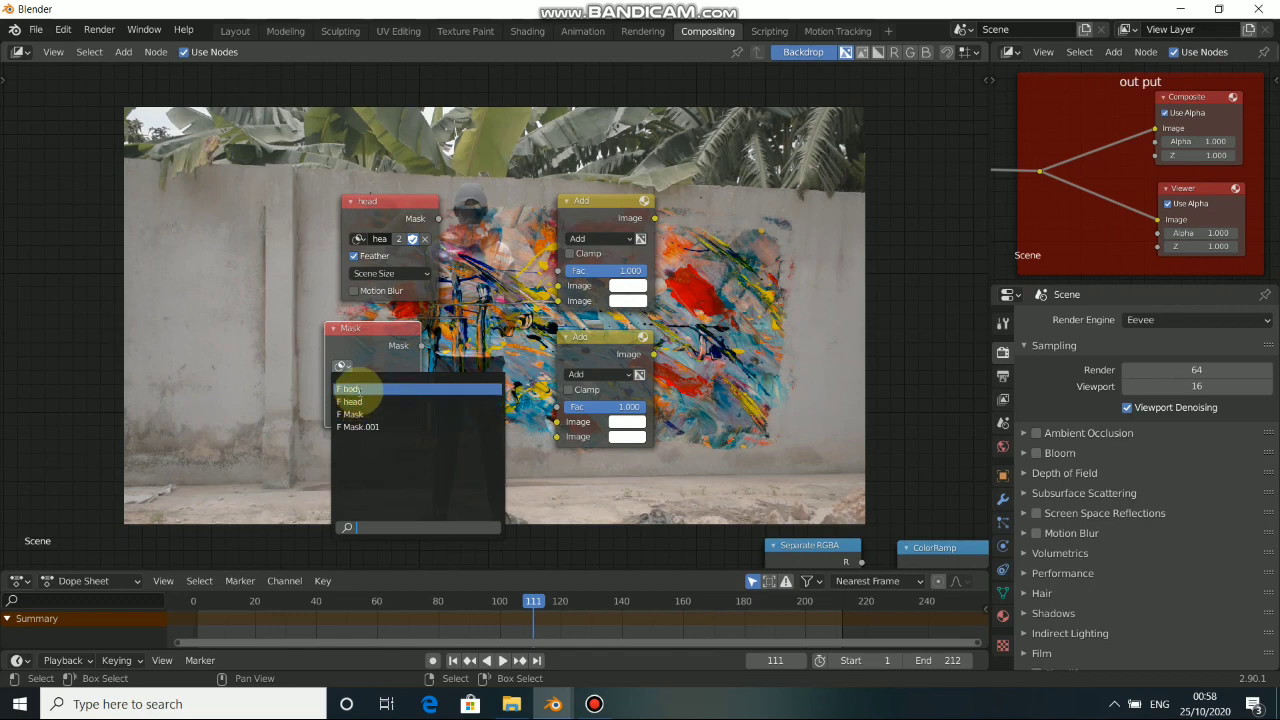
left_click(356, 388)
left_click(406, 227, "ctrl+shift")
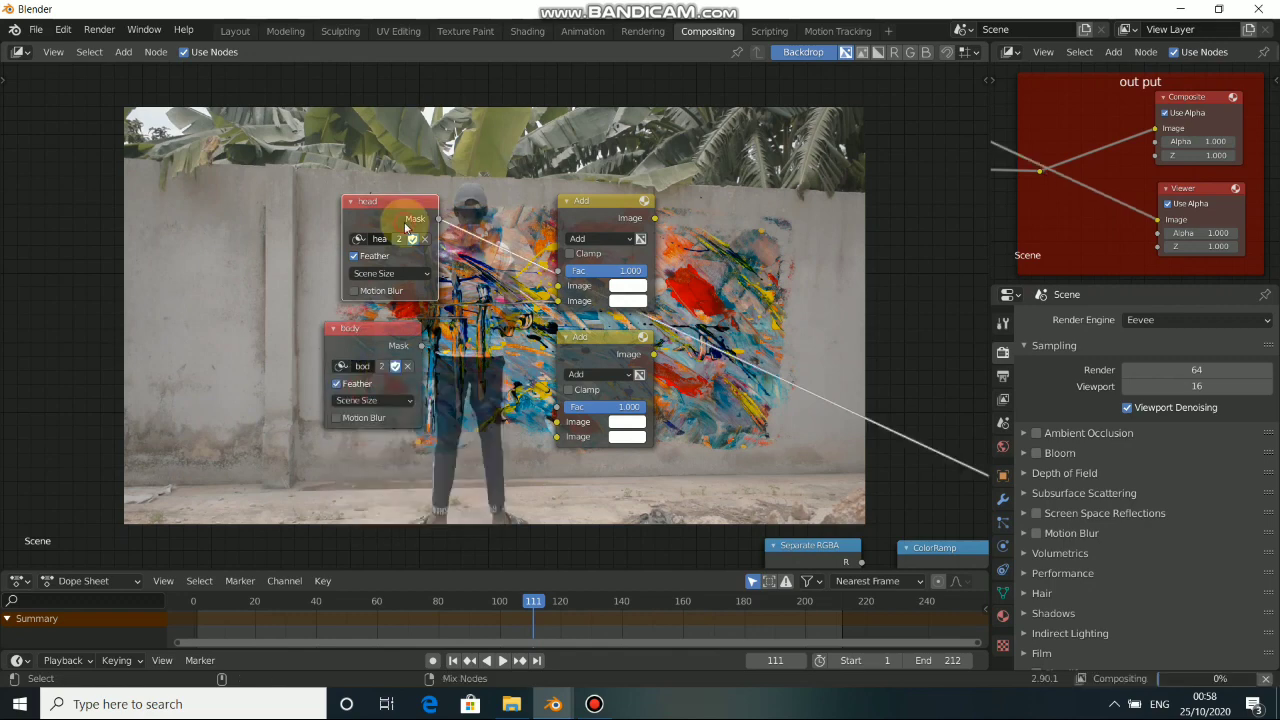
left_click(381, 331, "ctrl+shift")
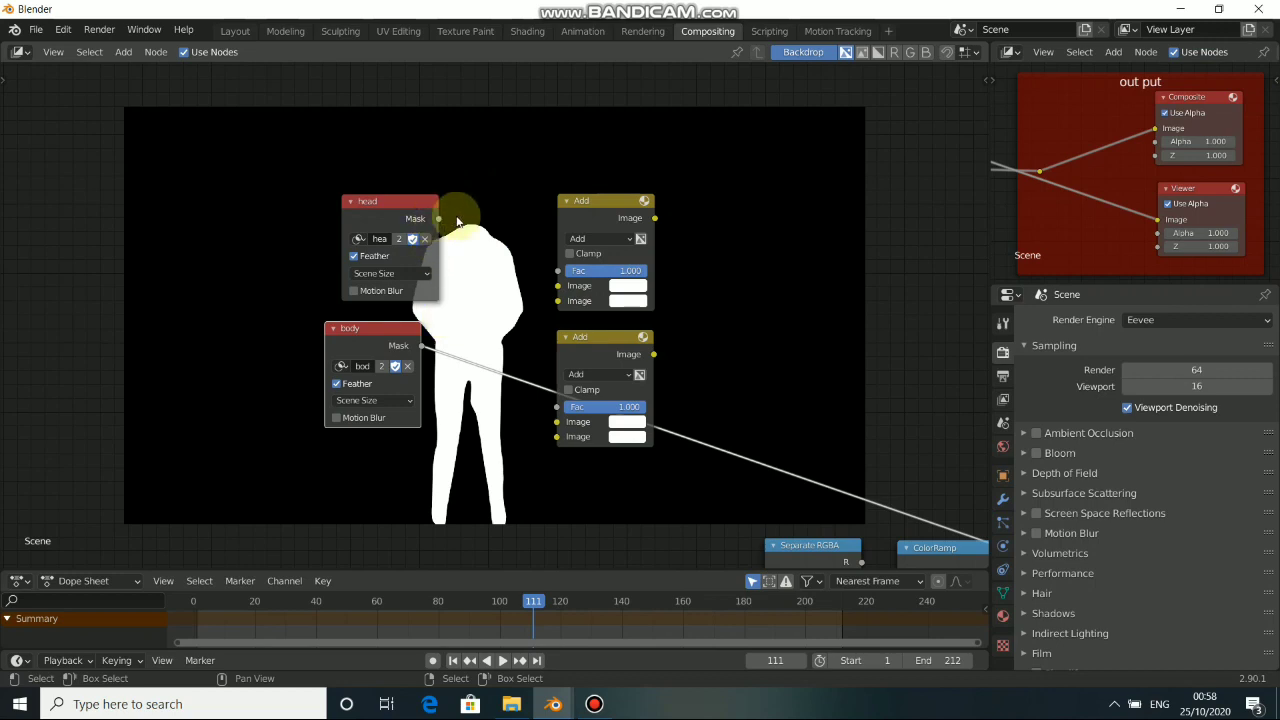
Step: Spread out the two Add nodes, link the head and body masks into the first one's image inputs, and preview it in the viewer
left_click_drag(583, 340, 749, 287)
left_click_drag(606, 204, 592, 249)
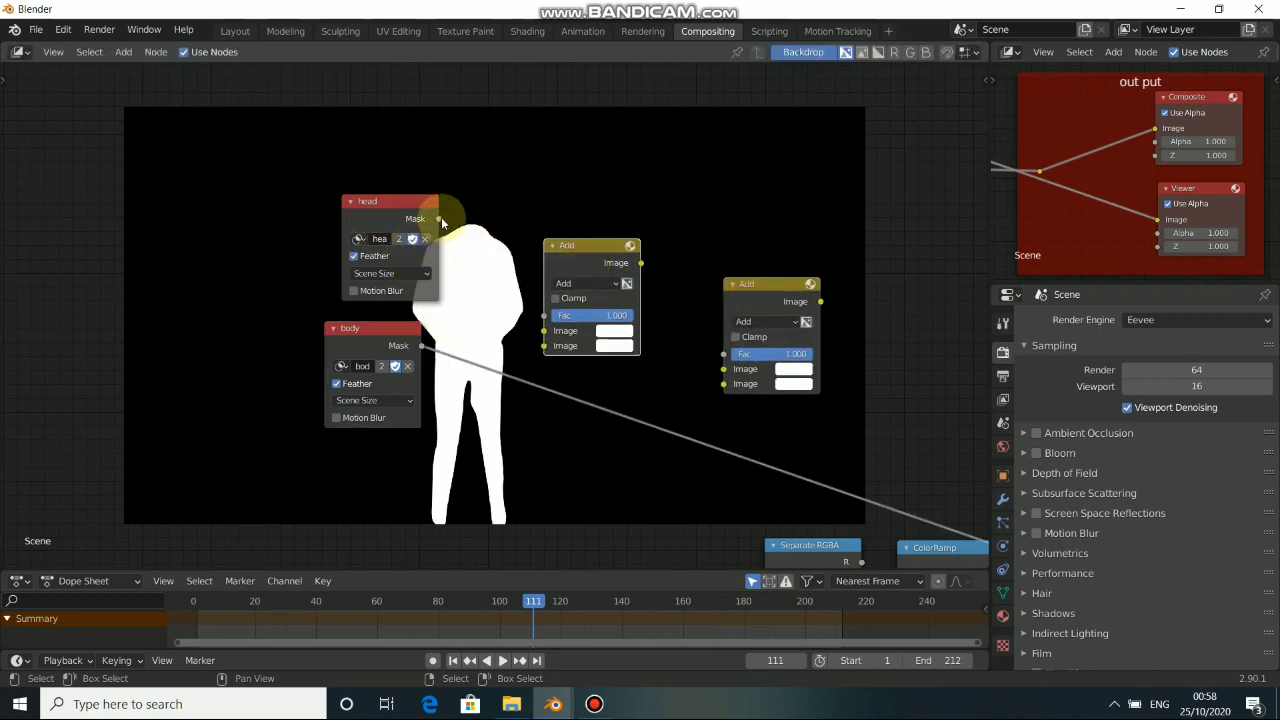
left_click_drag(440, 219, 544, 330)
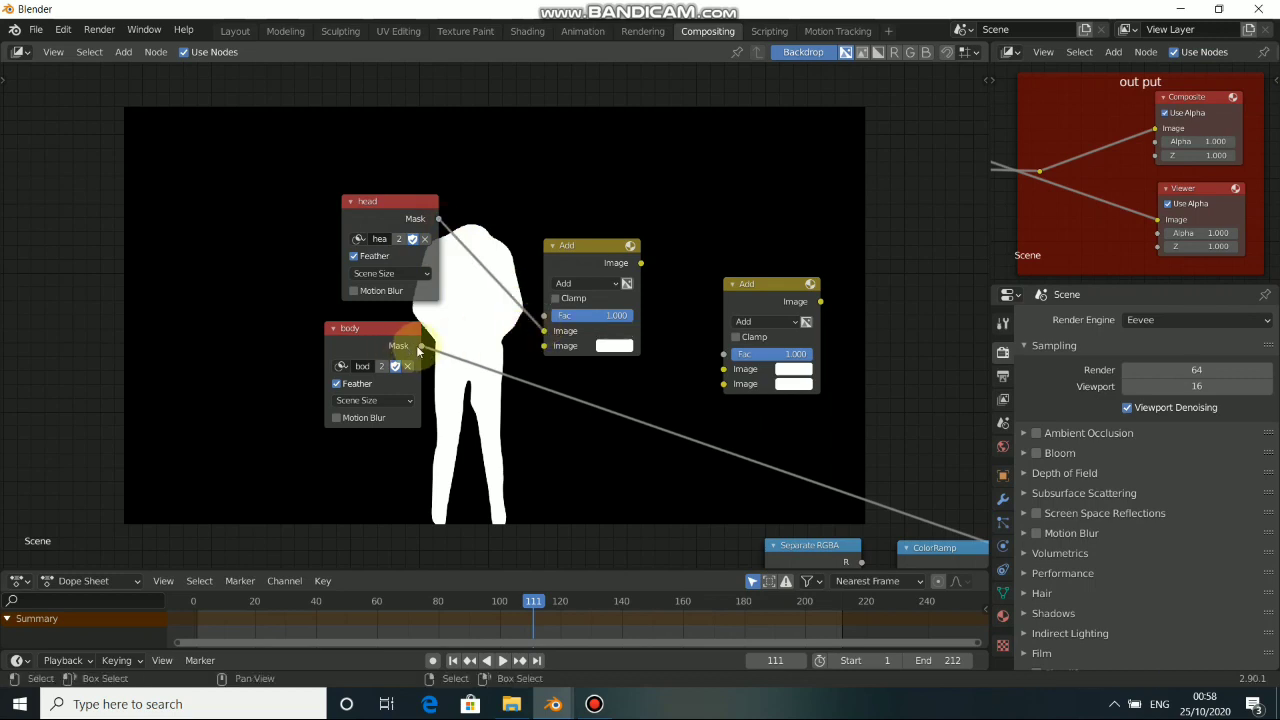
left_click_drag(421, 346, 544, 347)
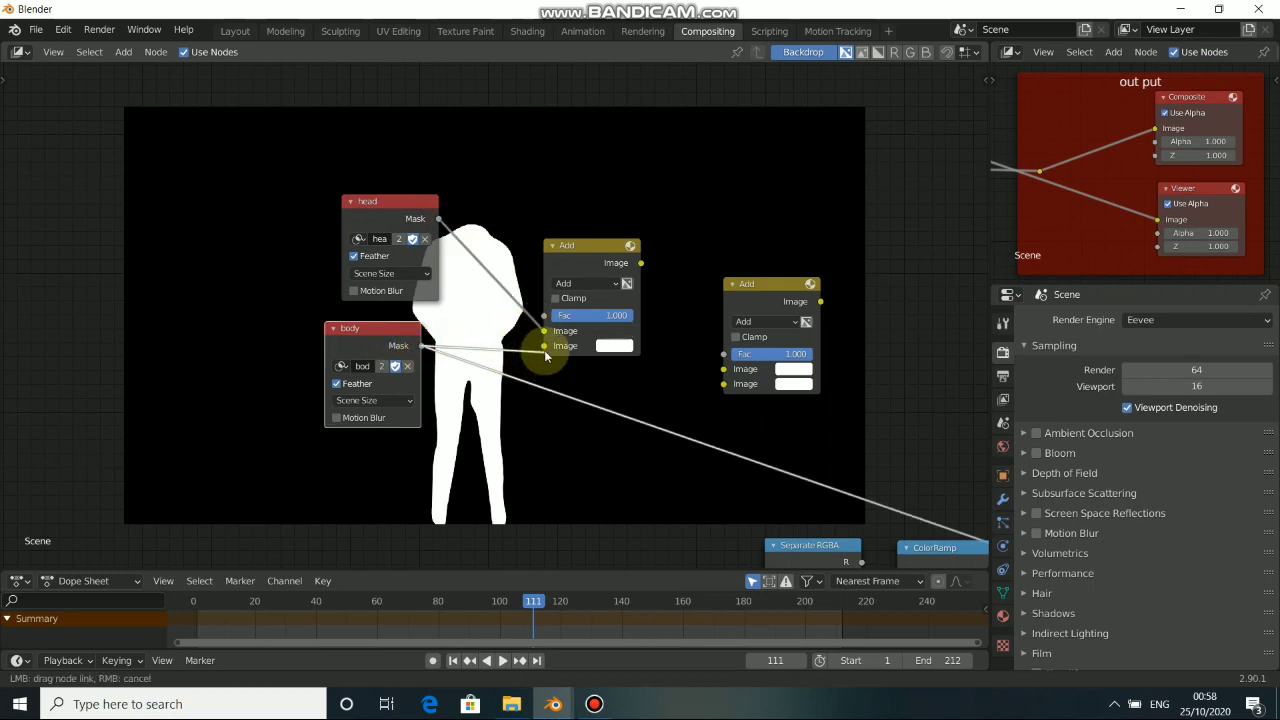
left_click(614, 264, "ctrl+shift")
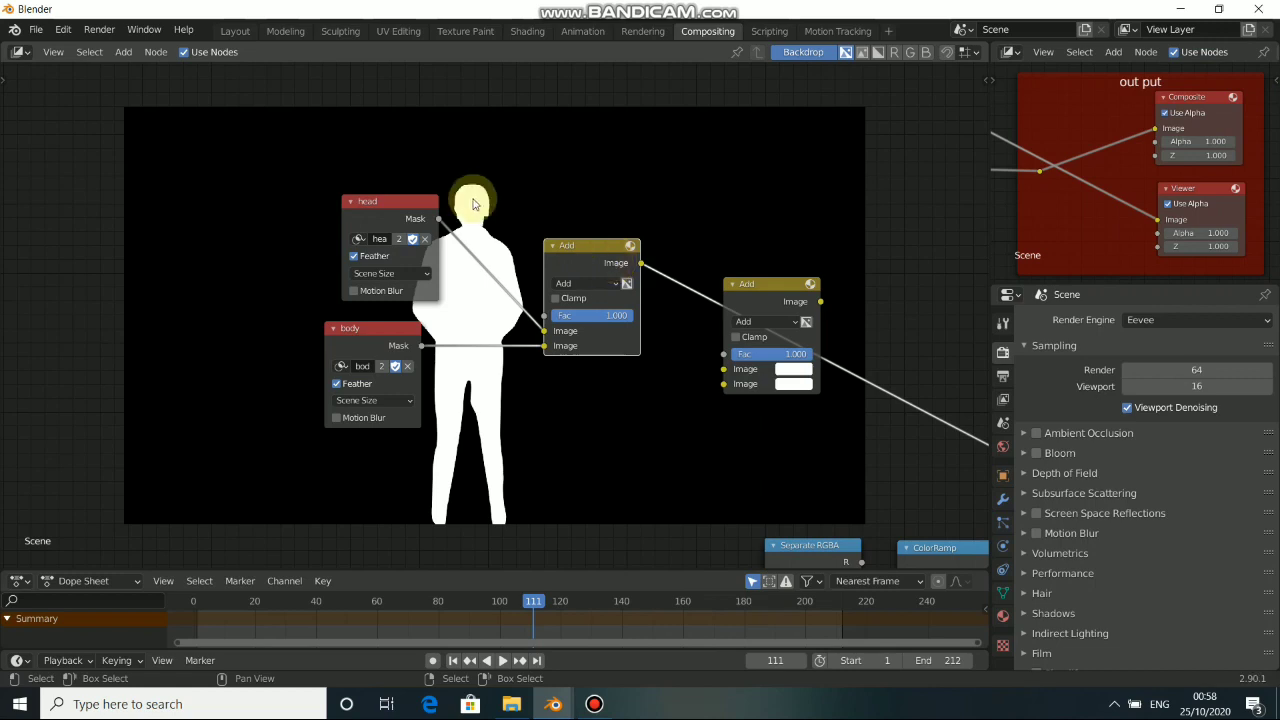
middle_click_drag(495, 292, 535, 264)
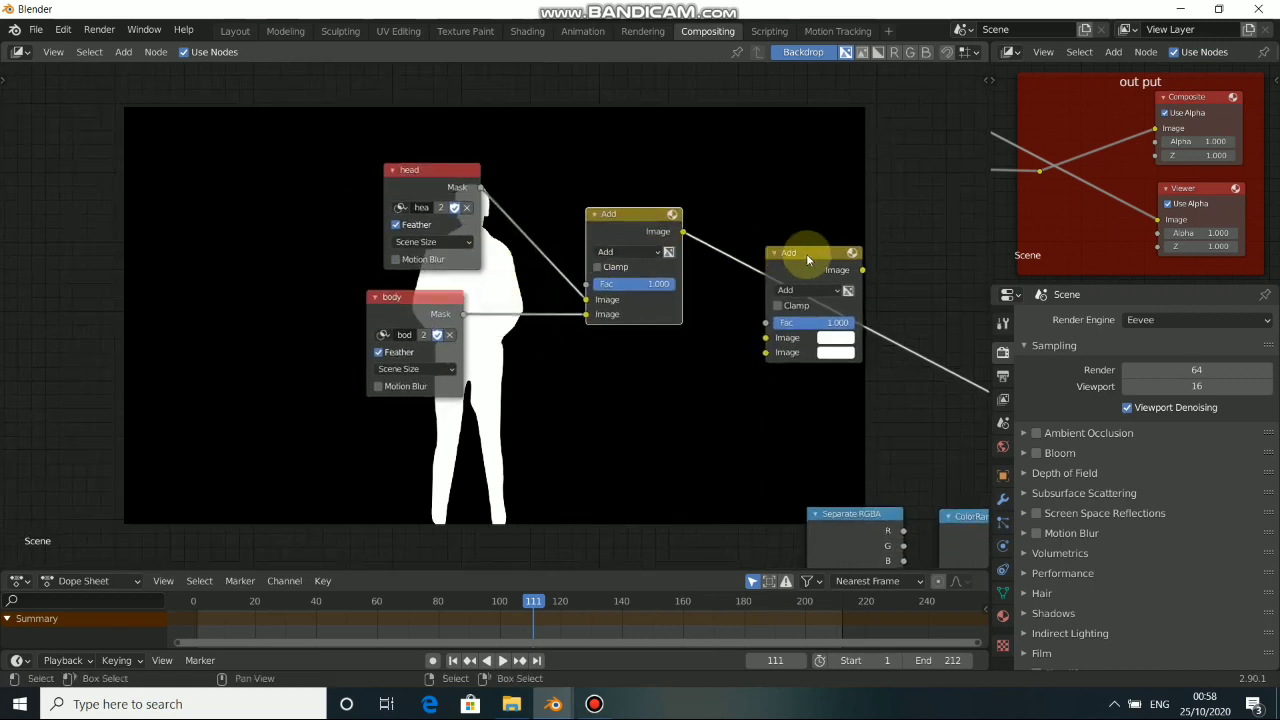
Step: Move the unused Add node below the connected one and place duplicates of the head and body Mask nodes beside it
left_click_drag(806, 253, 559, 423)
middle_click_drag(591, 391, 651, 313)
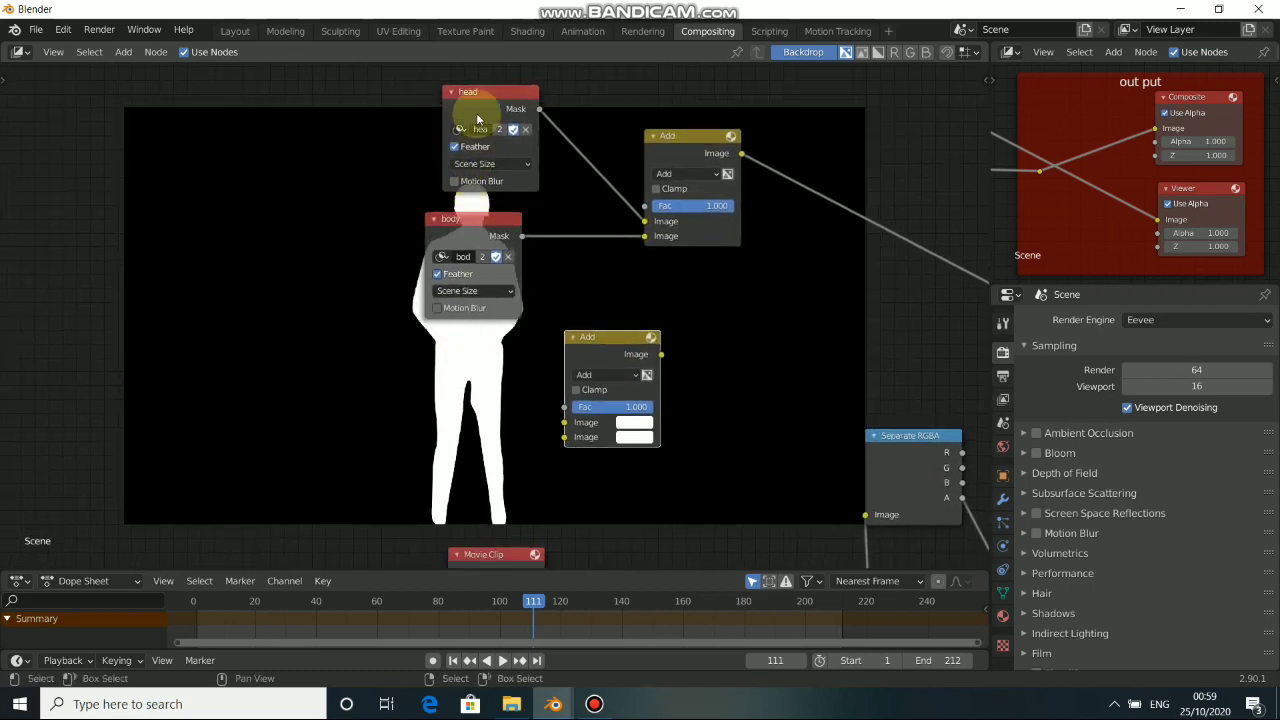
left_click_drag(486, 99, 479, 112)
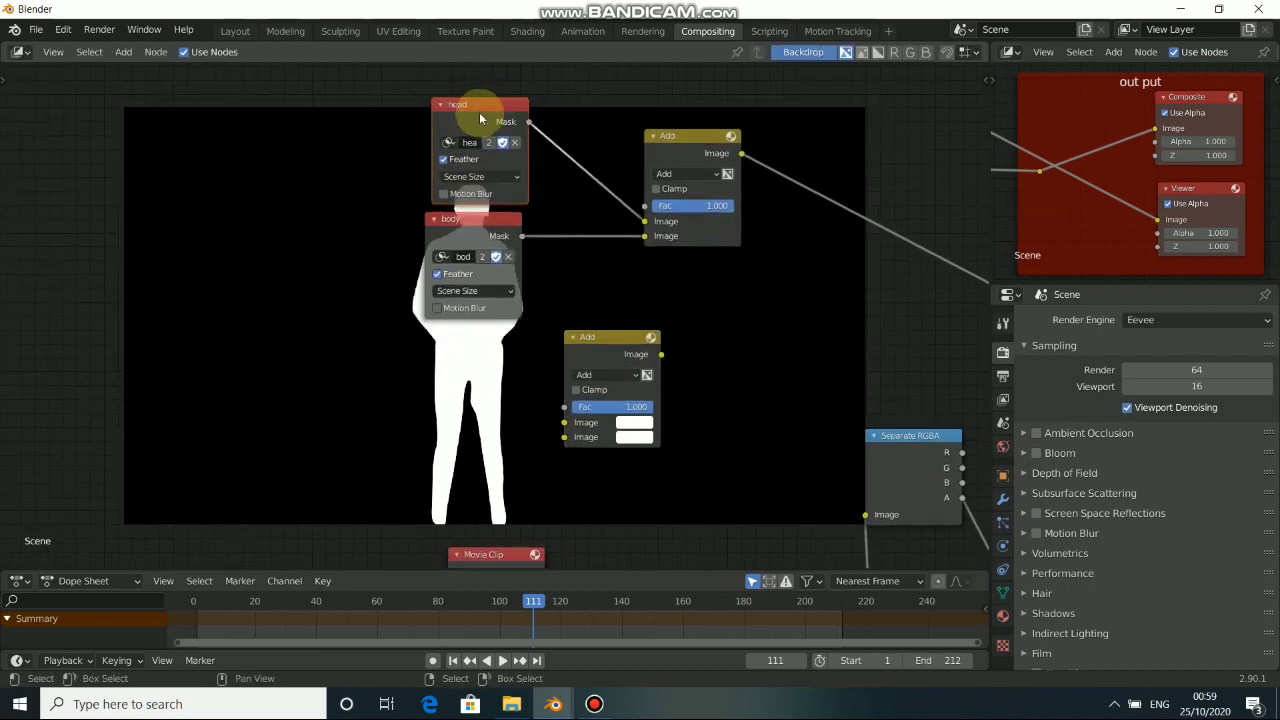
left_click(478, 220, "shift")
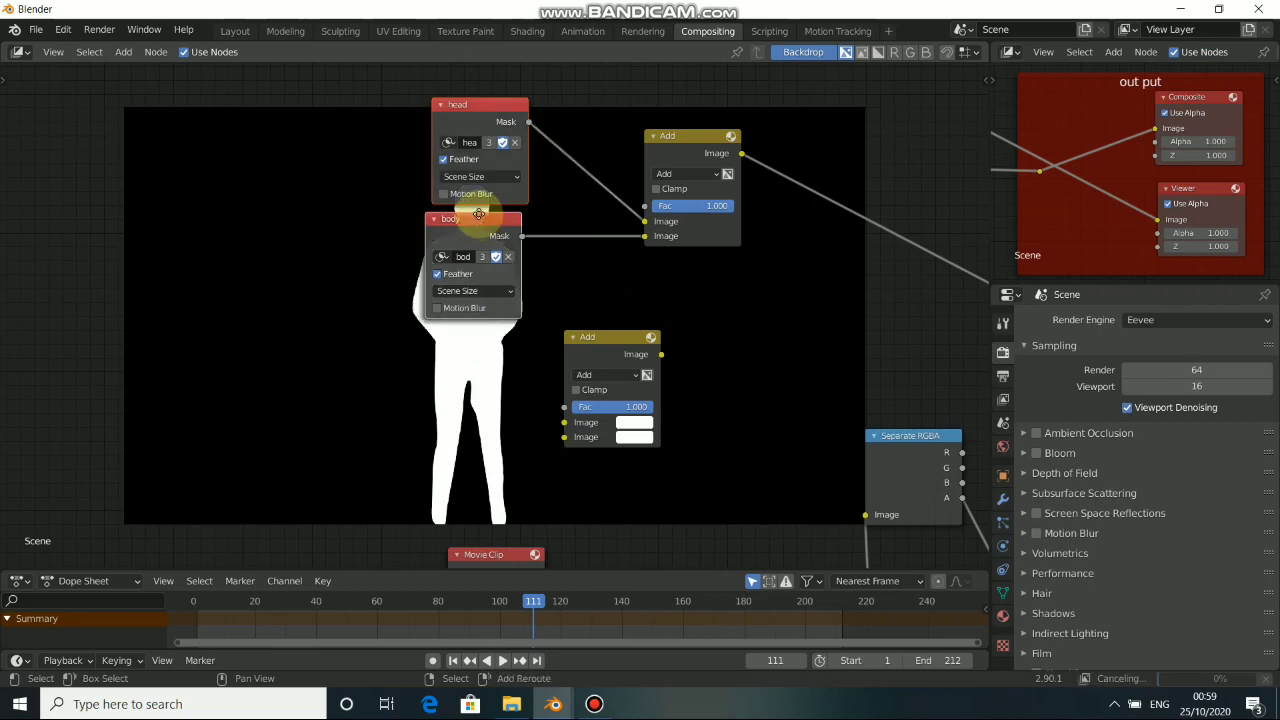
key("shift+d")
left_click(325, 310)
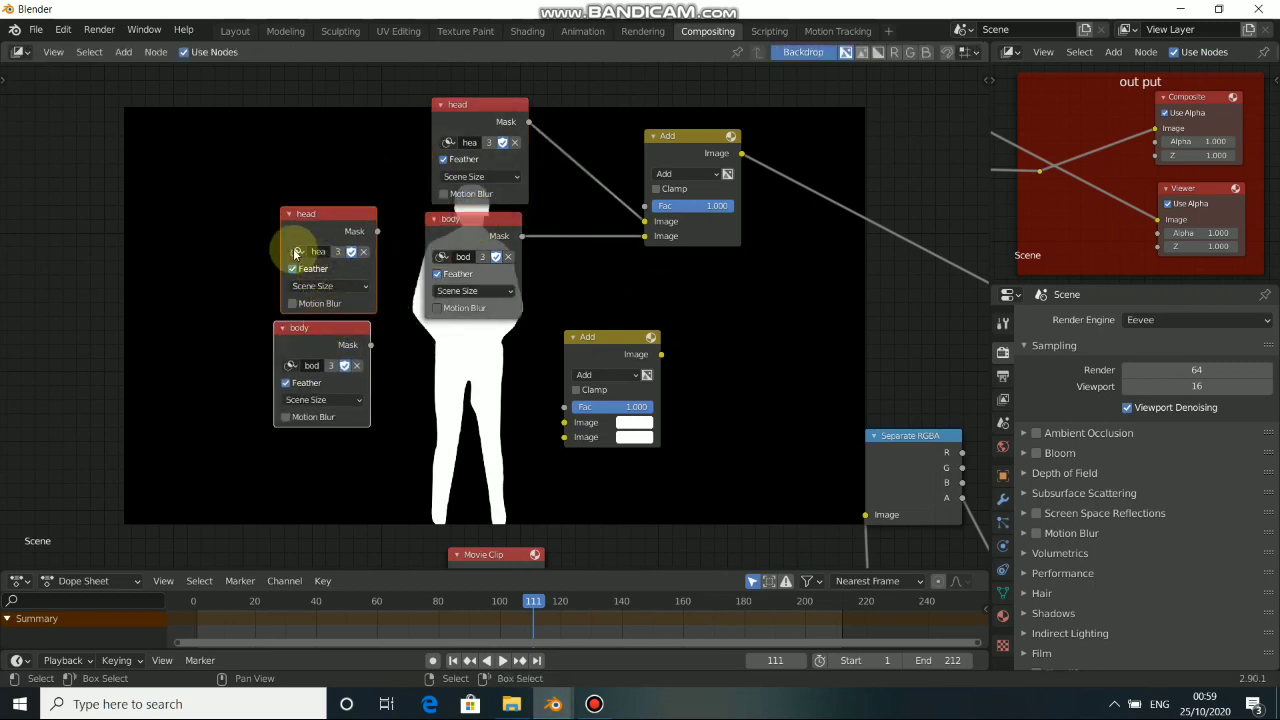
Step: Assign "Mask" to the upper duplicated Mask node and "Mask.001" to the lower one
left_click(297, 251)
left_click(312, 298)
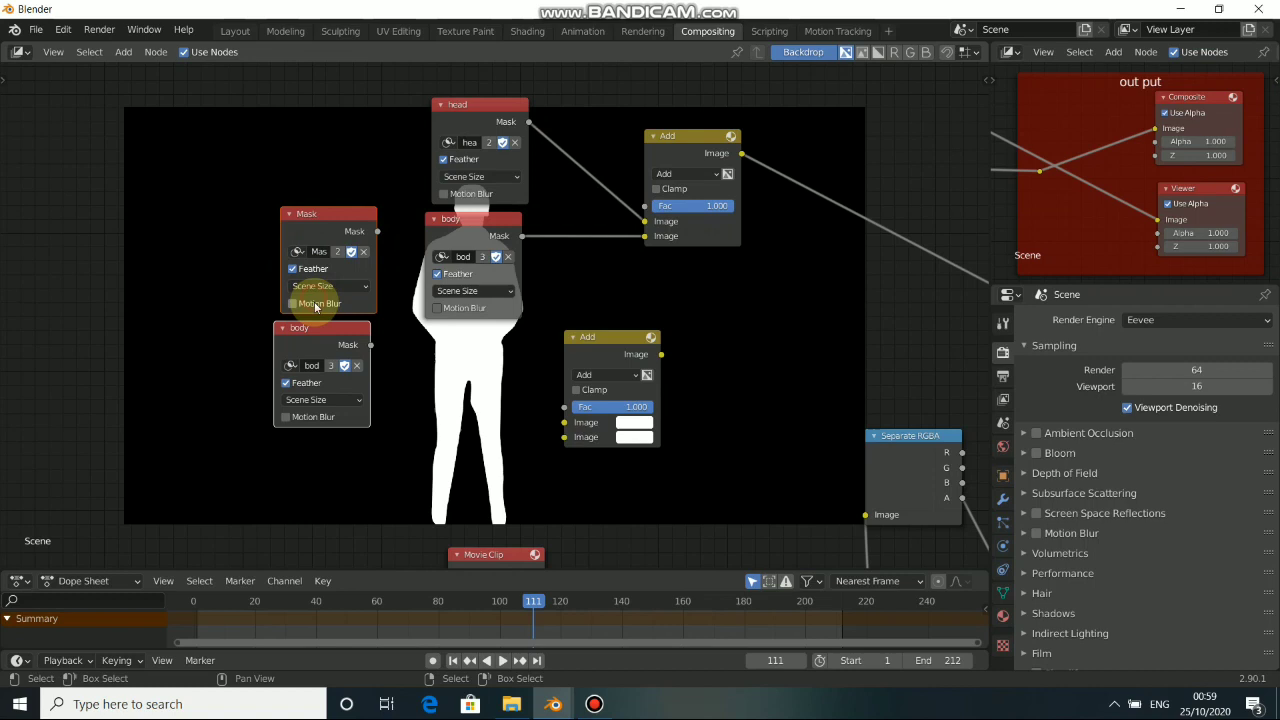
left_click(290, 366)
left_click(300, 422)
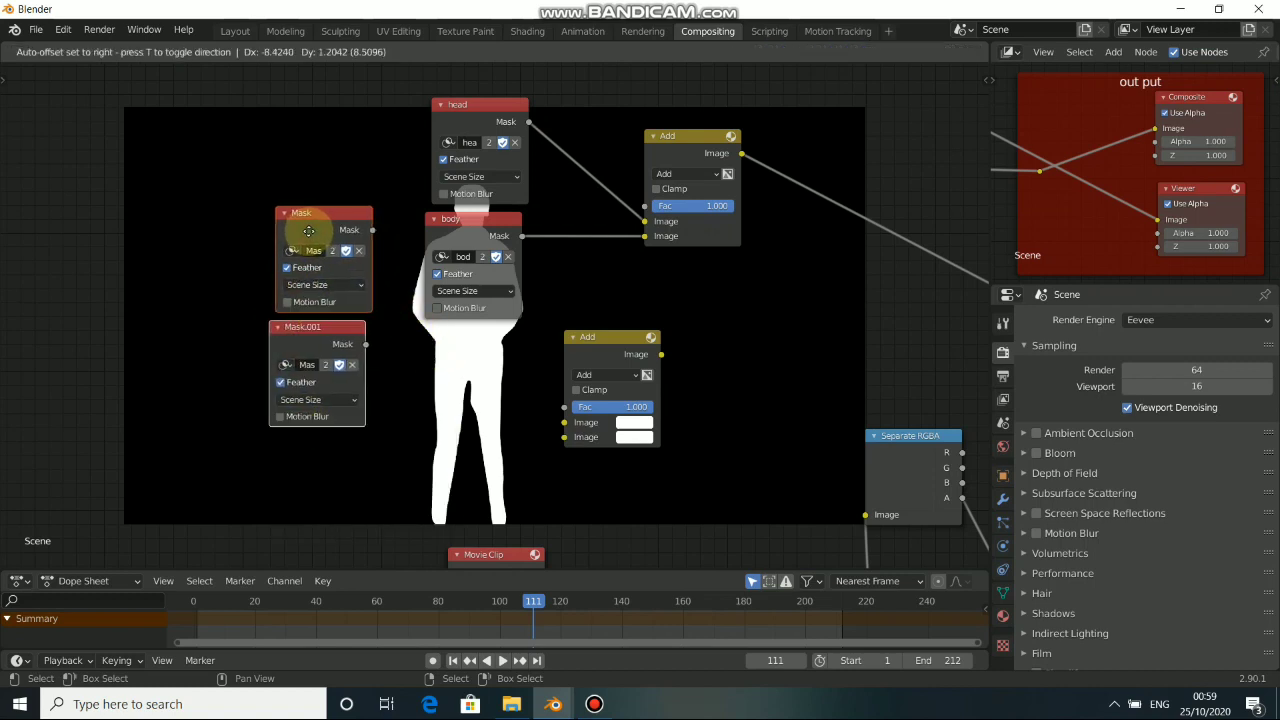
Step: Link the Mask and Mask.001 nodes into the lower Add node's image inputs and preview that Add node in the viewer
left_click_drag(315, 213, 318, 251)
left_click_drag(328, 365, 330, 371)
left_click_drag(340, 268, 565, 422)
left_click_drag(375, 389, 565, 437)
left_click_drag(598, 358, 588, 354)
left_click_drag(677, 438, 487, 368, "alt")
middle_click_drag(528, 388, 588, 420)
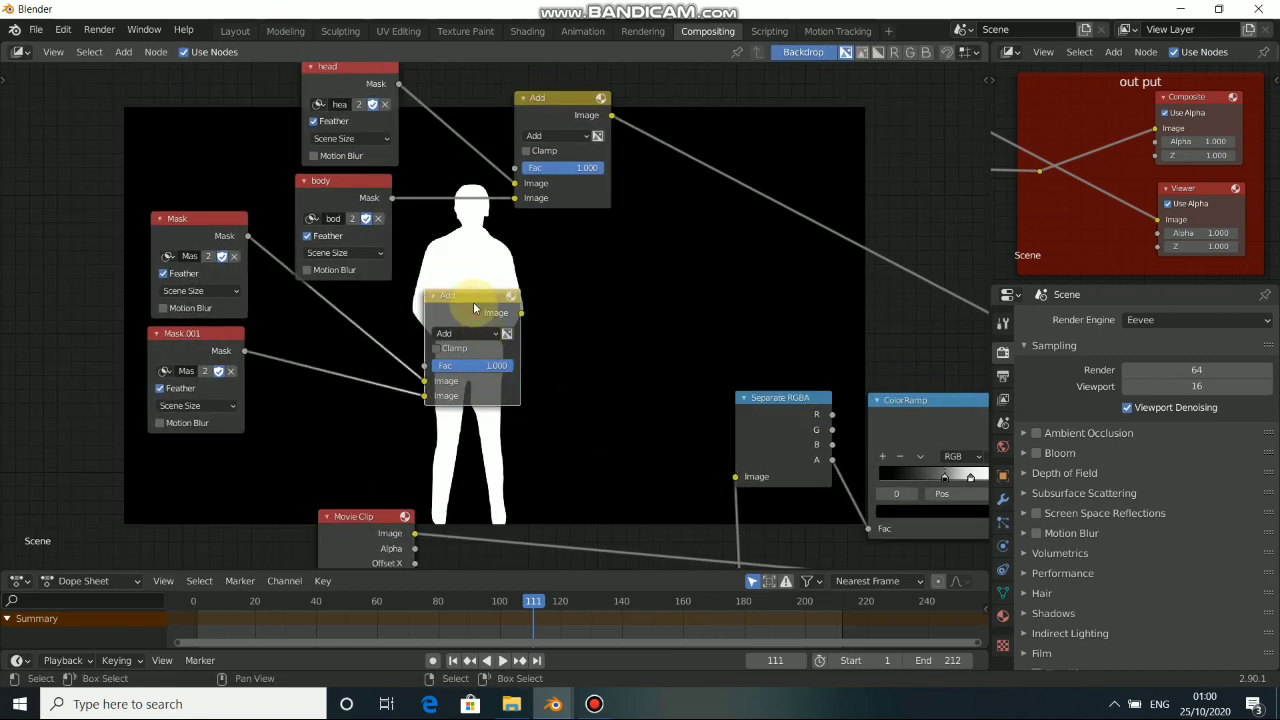
left_click(474, 313, "ctrl+shift")
Step: Compare the combined arm gap masks with the combined head and body masks by previewing each Add node in turn
left_click_drag(605, 291, 459, 359, "alt")
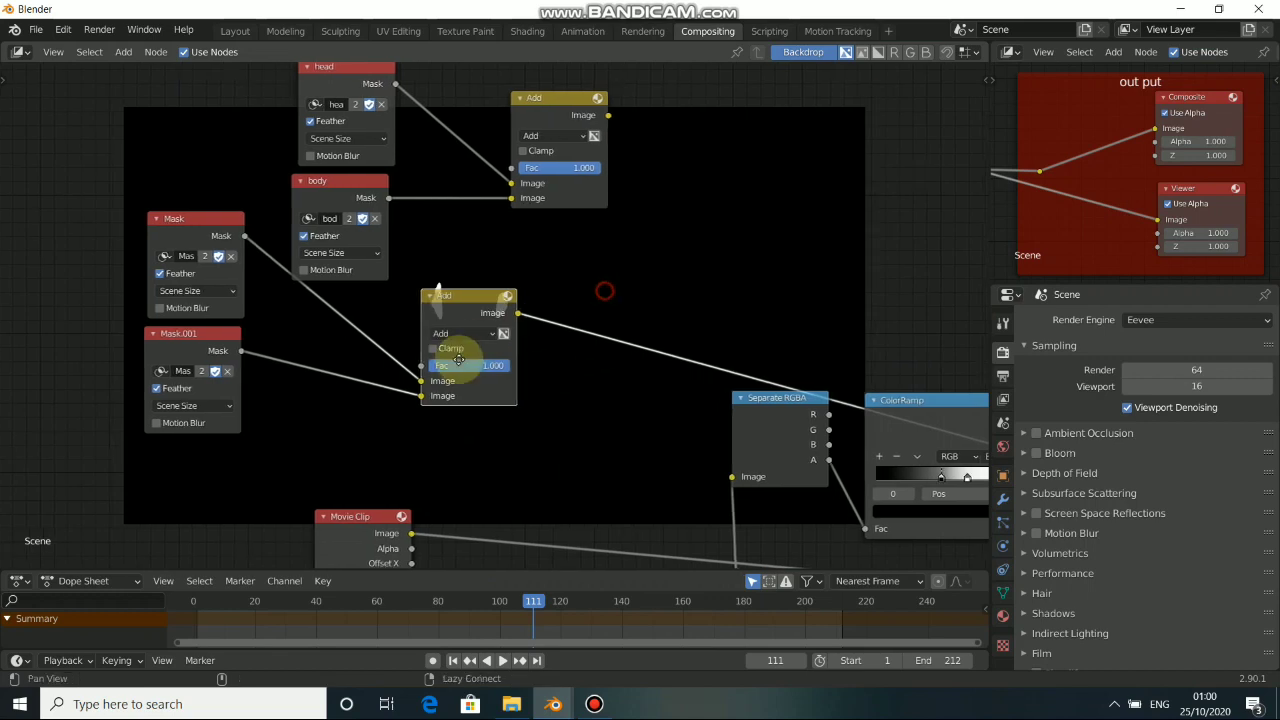
middle_click_drag(458, 358, 444, 340)
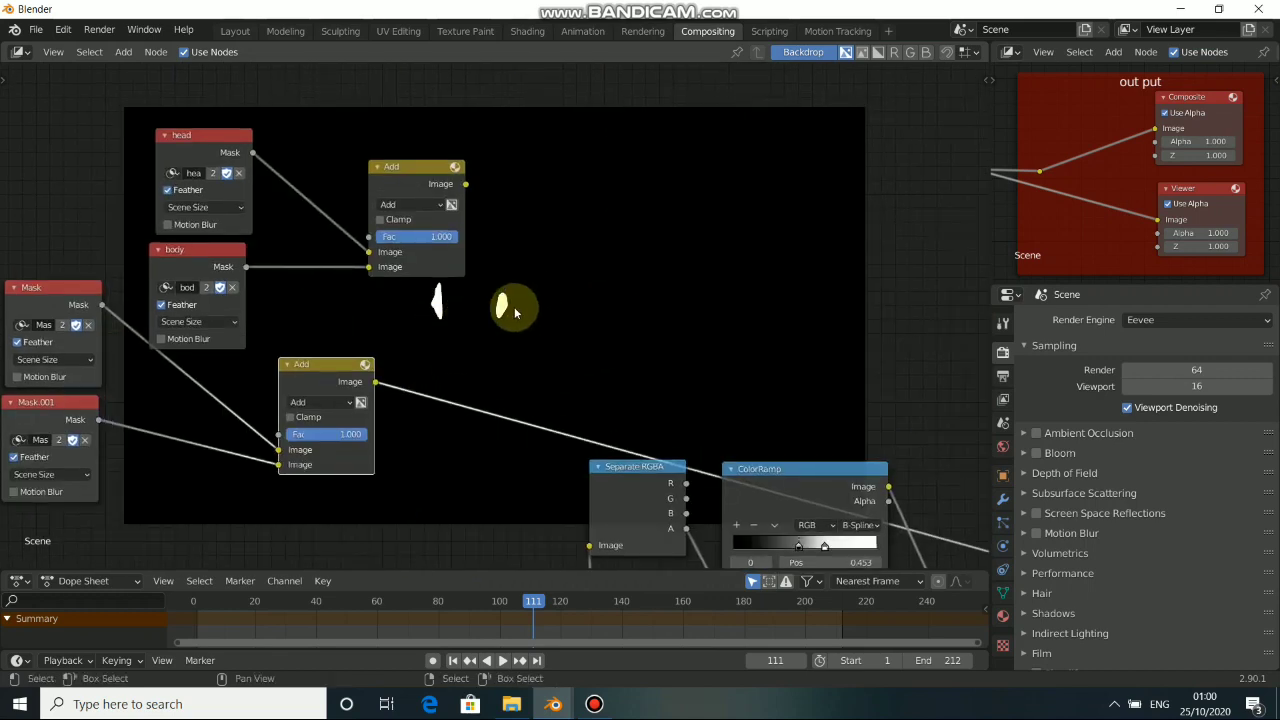
middle_click_drag(514, 306, 534, 275)
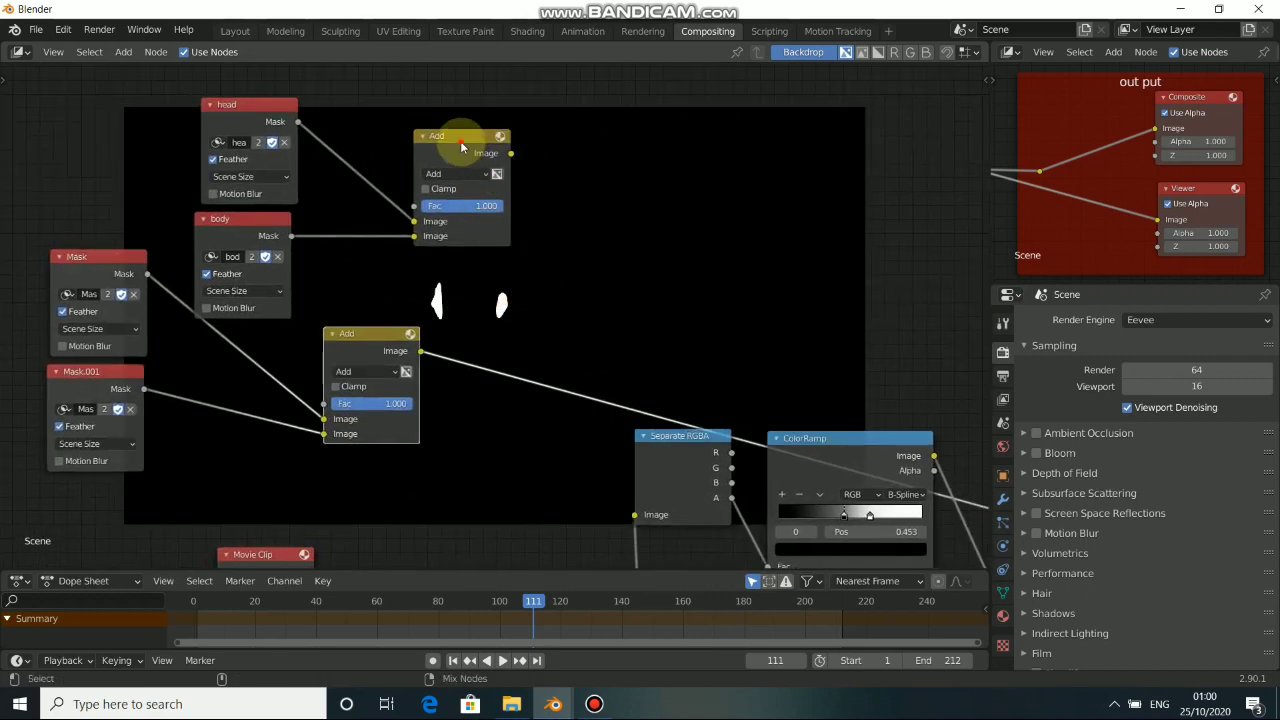
left_click(461, 147, "ctrl+shift")
left_click(350, 340)
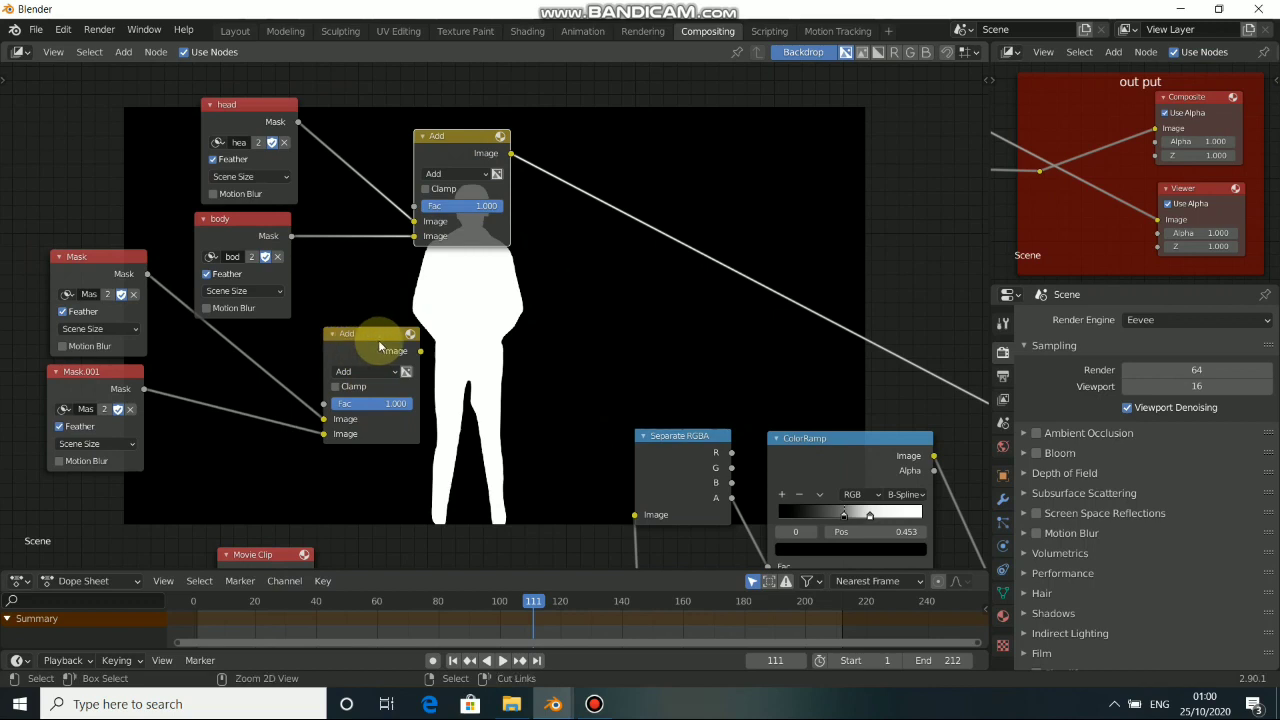
left_click(420, 347, "ctrl+shift")
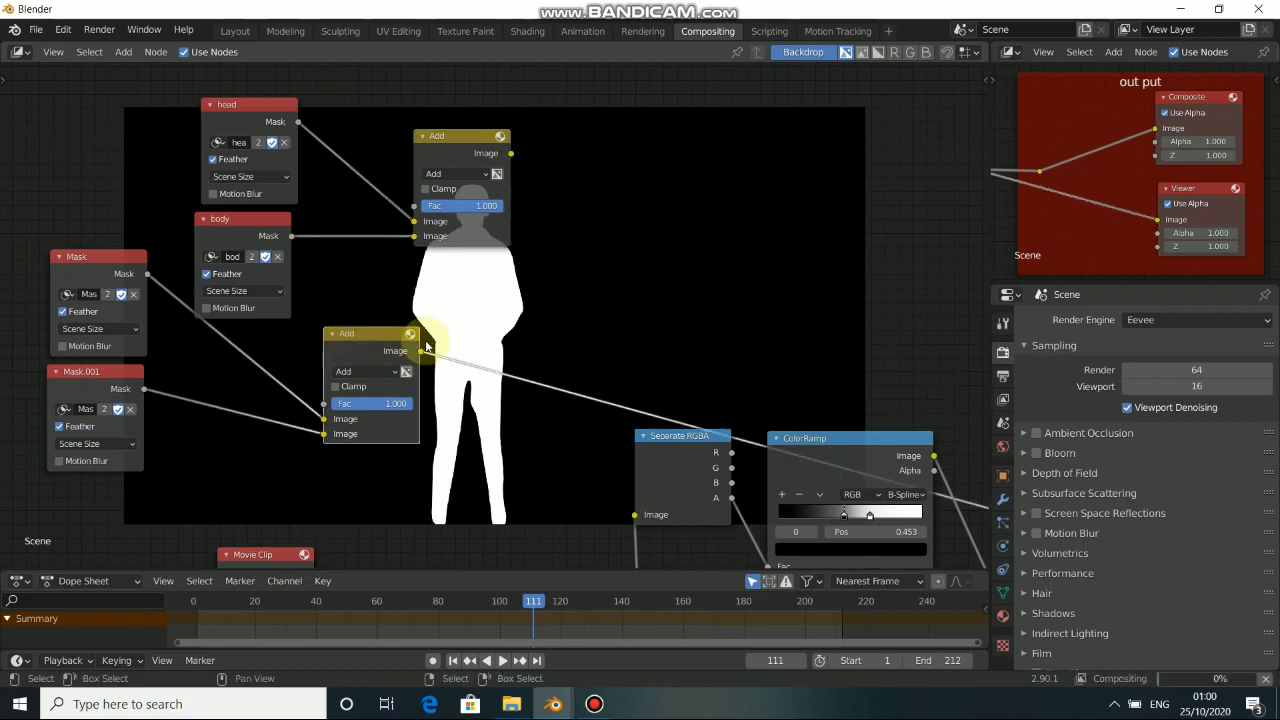
left_click(456, 152, "ctrl+shift")
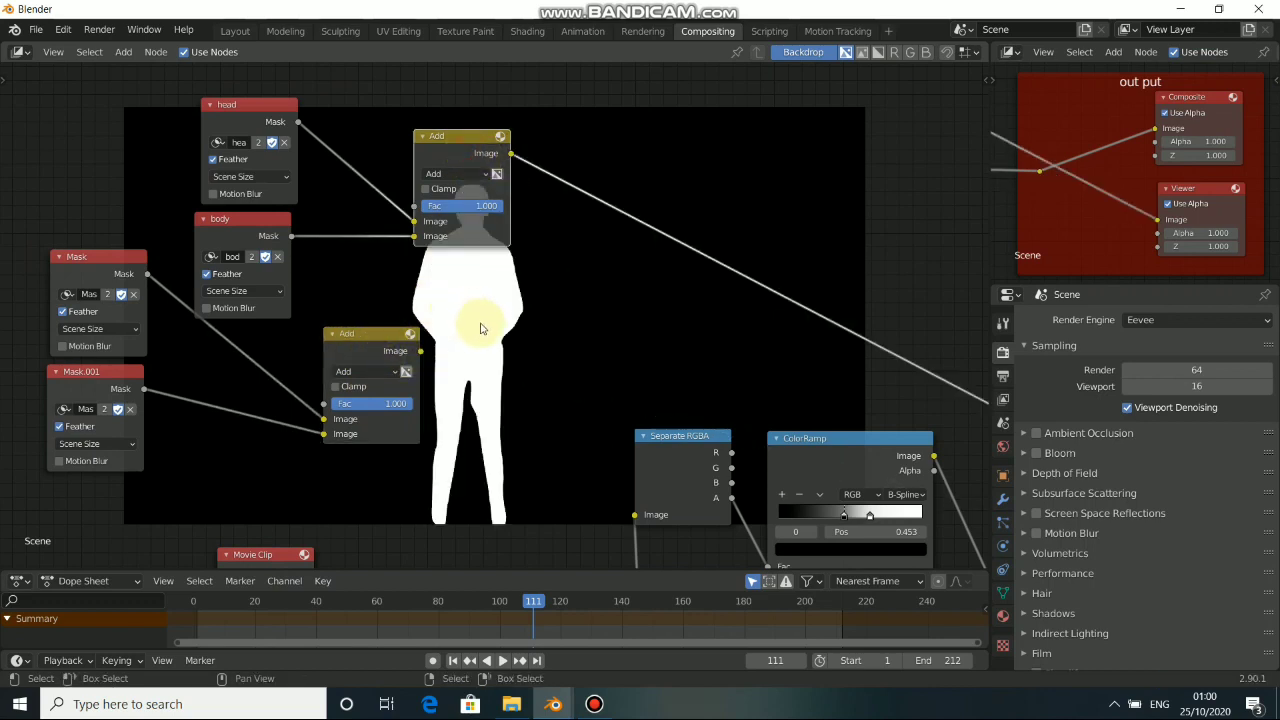
Step: Insert a duplicate of the upper Add node after it and set the duplicate's blend mode to Subtract
middle_click_drag(490, 304, 480, 275)
left_click_drag(457, 116, 428, 116)
key("shift+d")
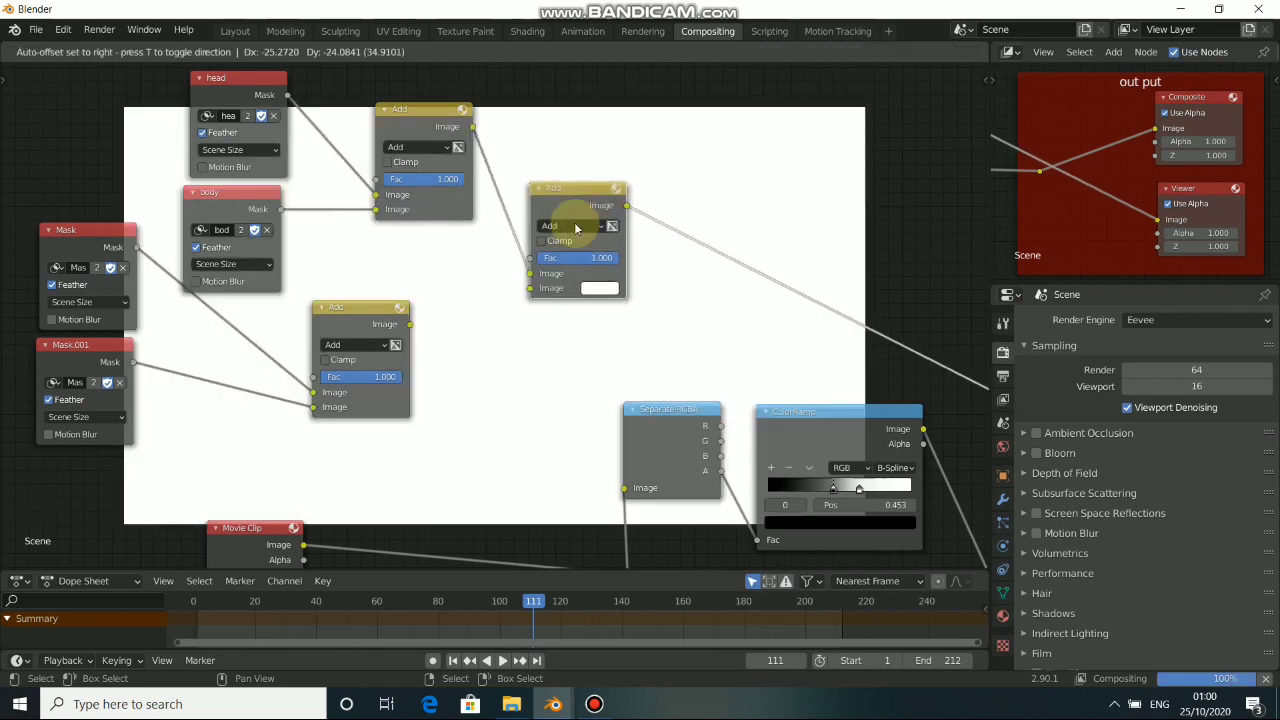
left_click(560, 252)
left_click(559, 237)
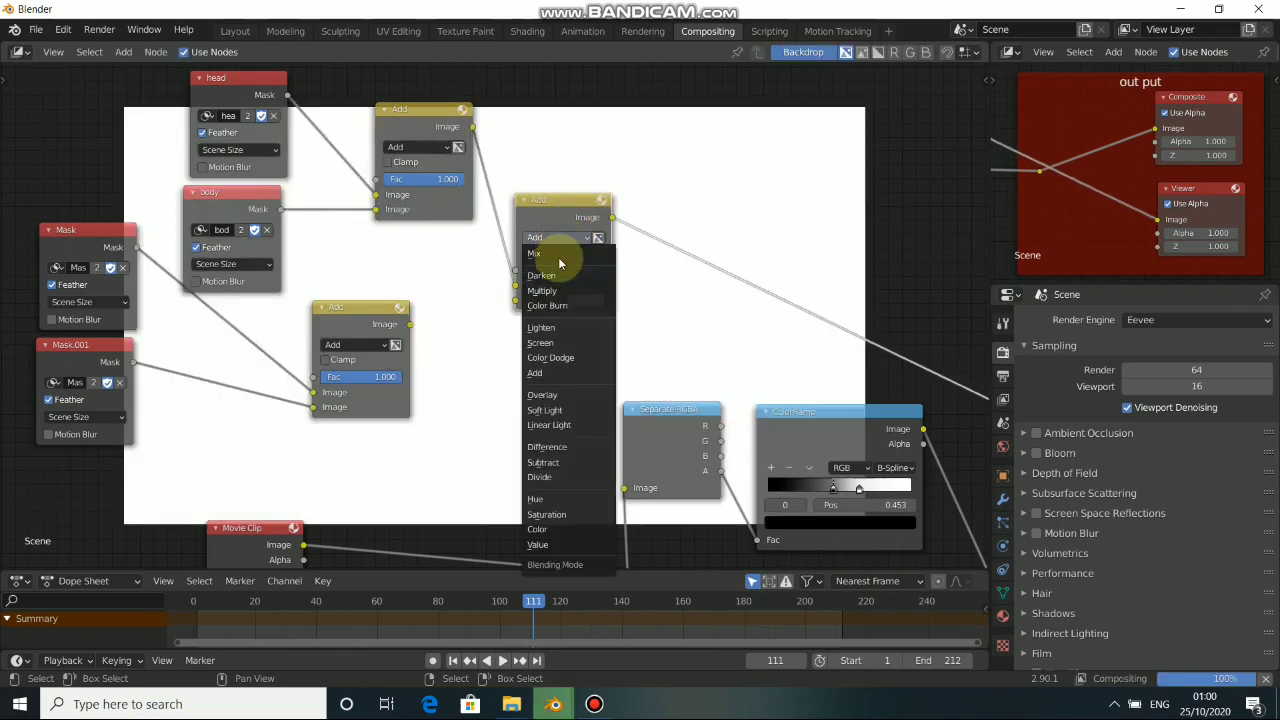
left_click(543, 462)
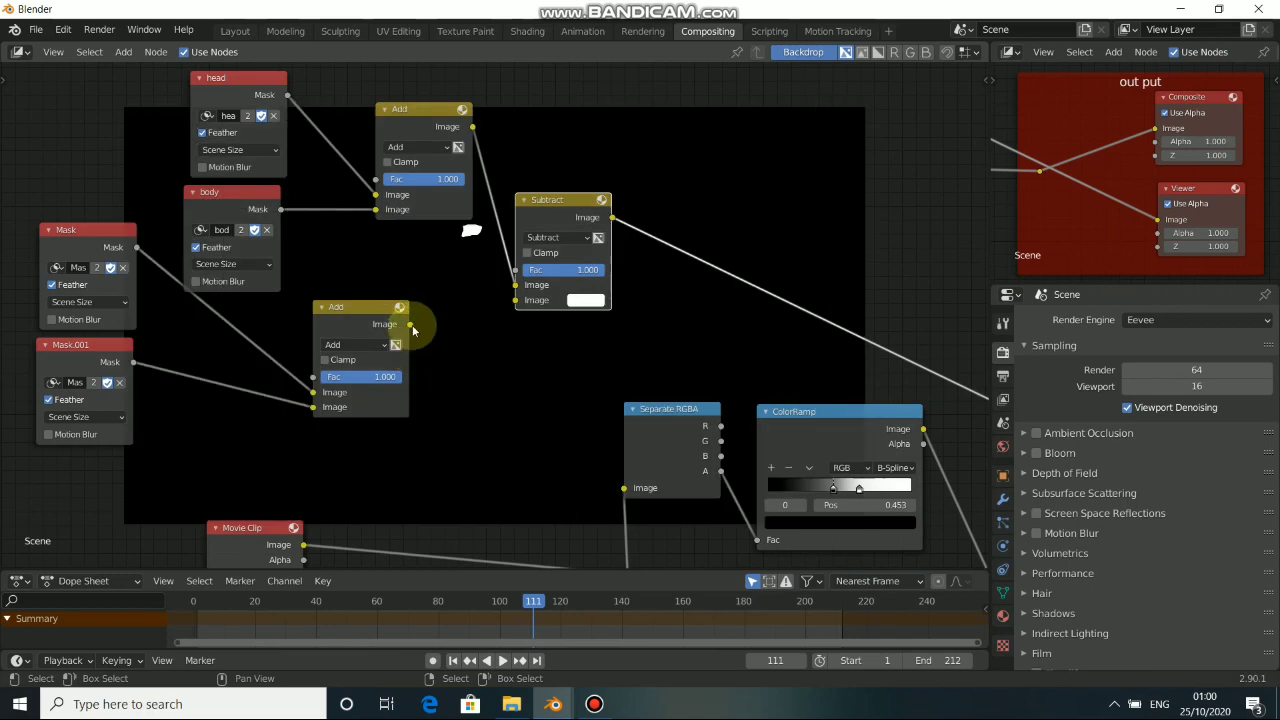
Step: Link the arm gap Add node into the Subtract node's second image input and tidy the Subtract node's position
left_click_drag(411, 325, 516, 303)
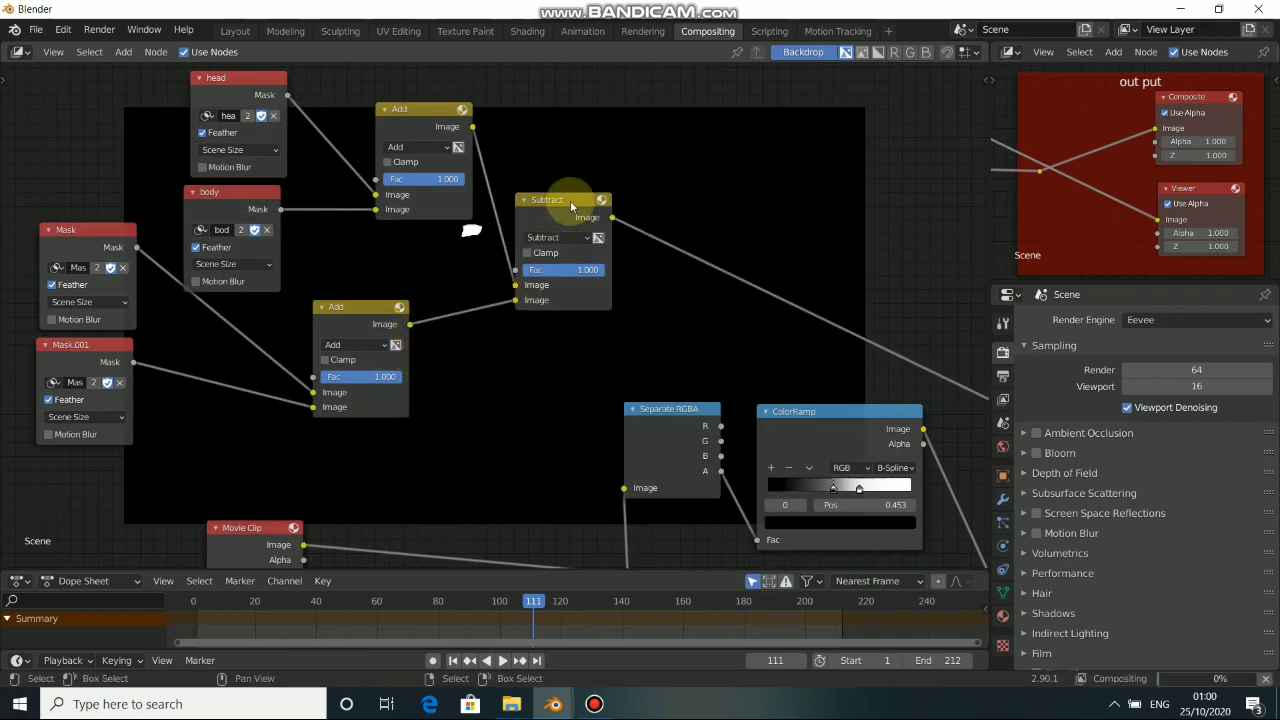
left_click_drag(569, 199, 584, 209)
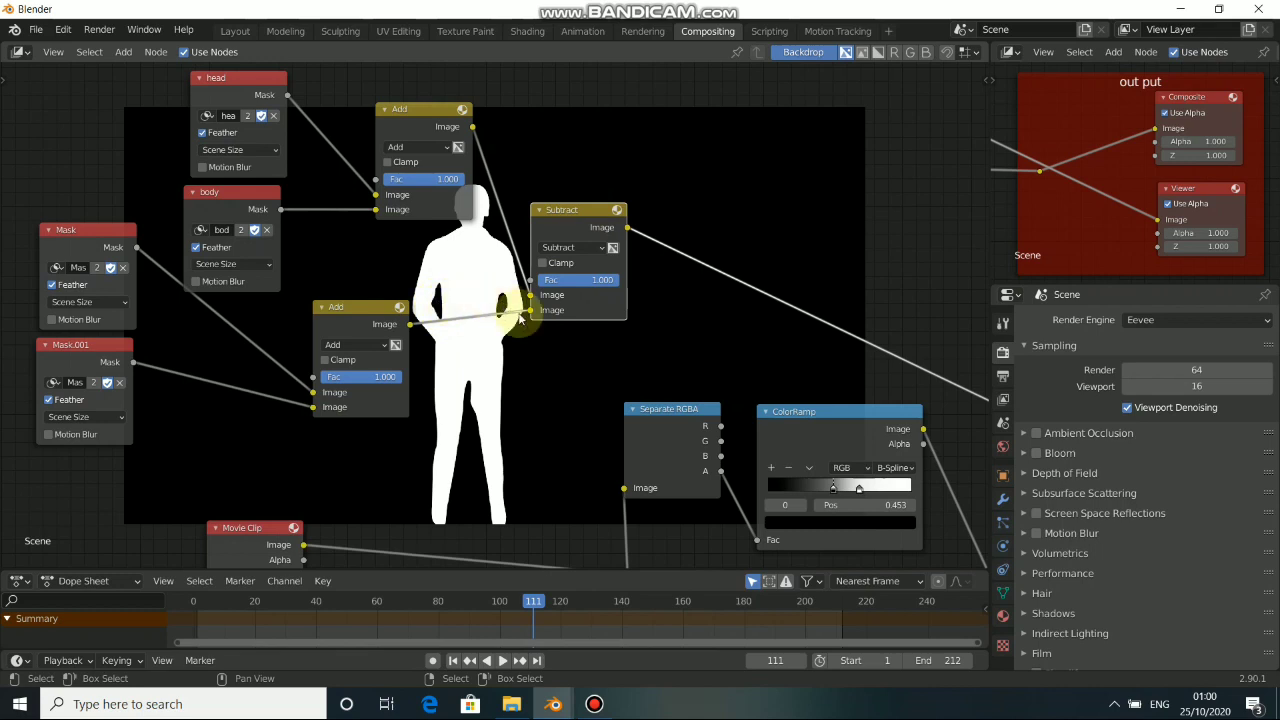
middle_click_drag(380, 271, 383, 264)
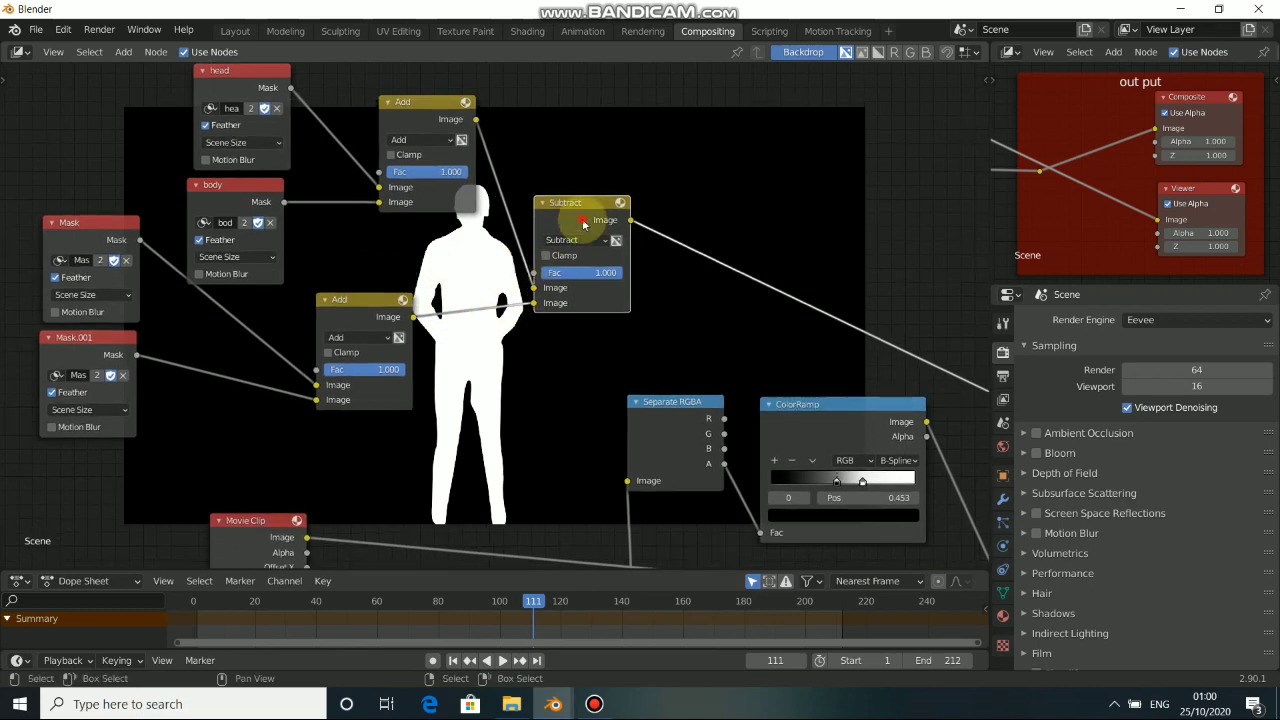
left_click_drag(583, 222, 569, 220)
middle_click_drag(677, 260, 620, 257)
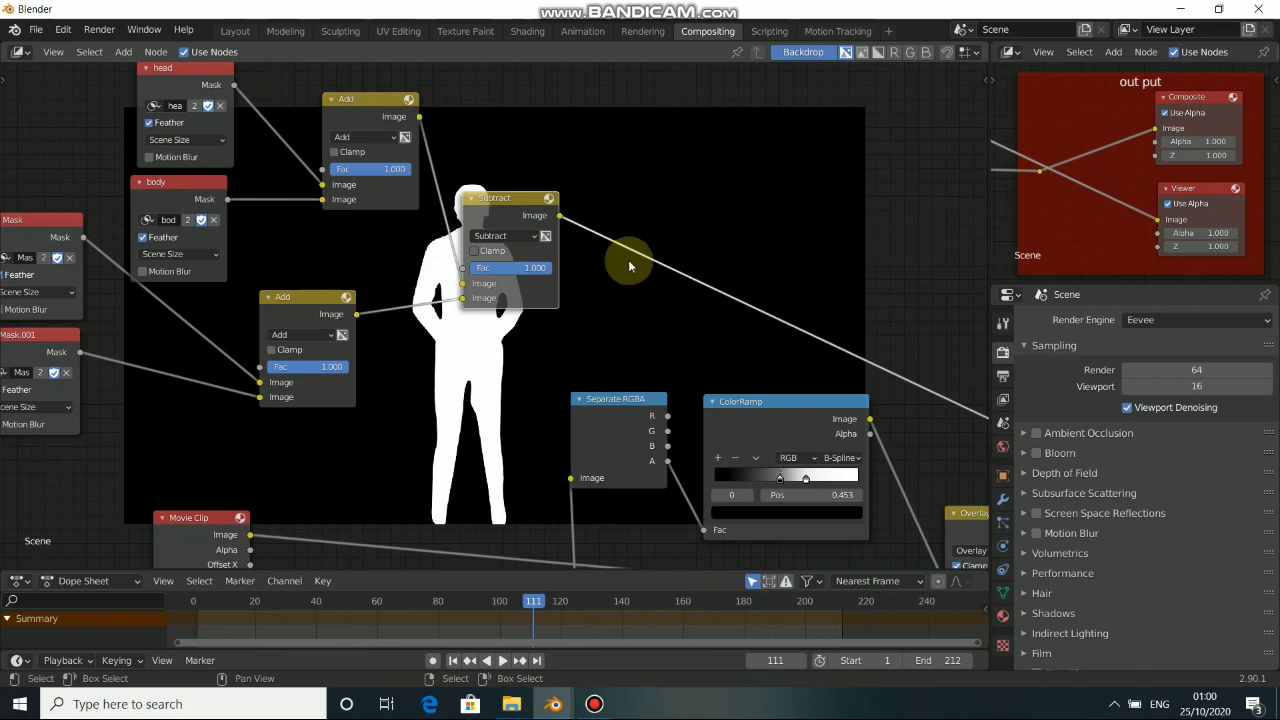
Step: Insert a Blur filter node after the Subtract node and set its X and Y blur to 2
key("shift+a")
mouse_move(628, 261)
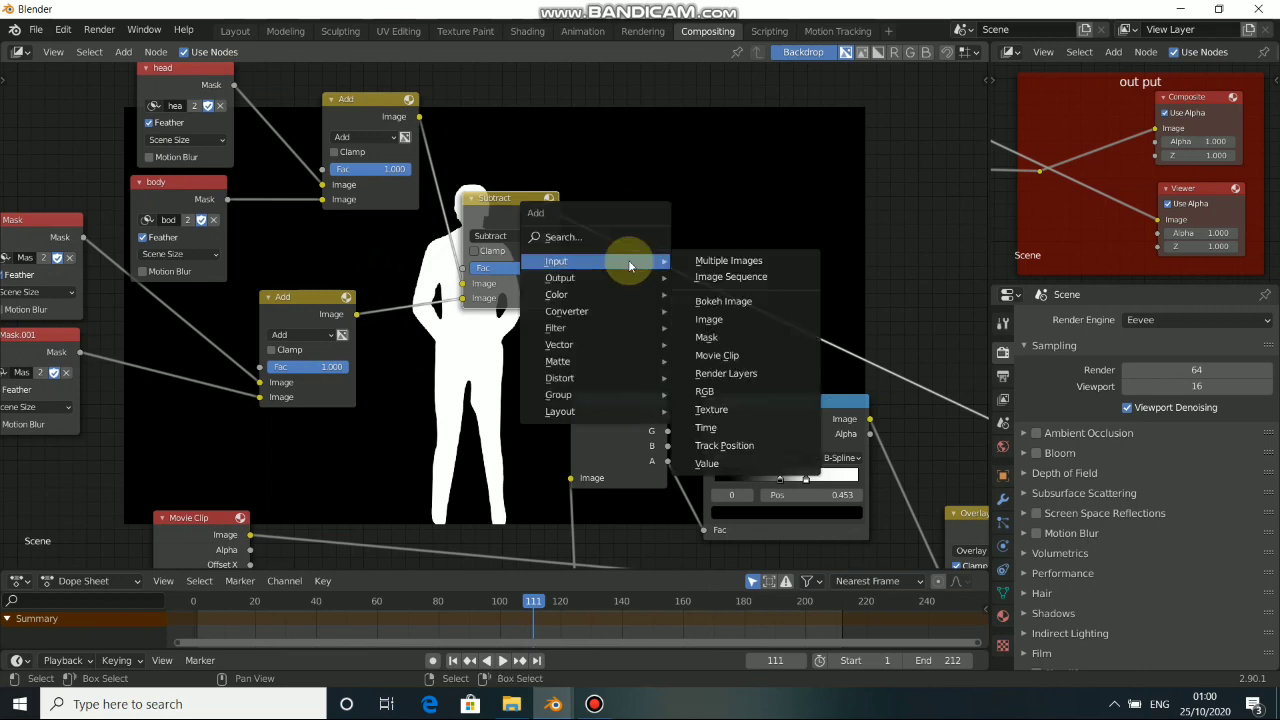
mouse_move(610, 327)
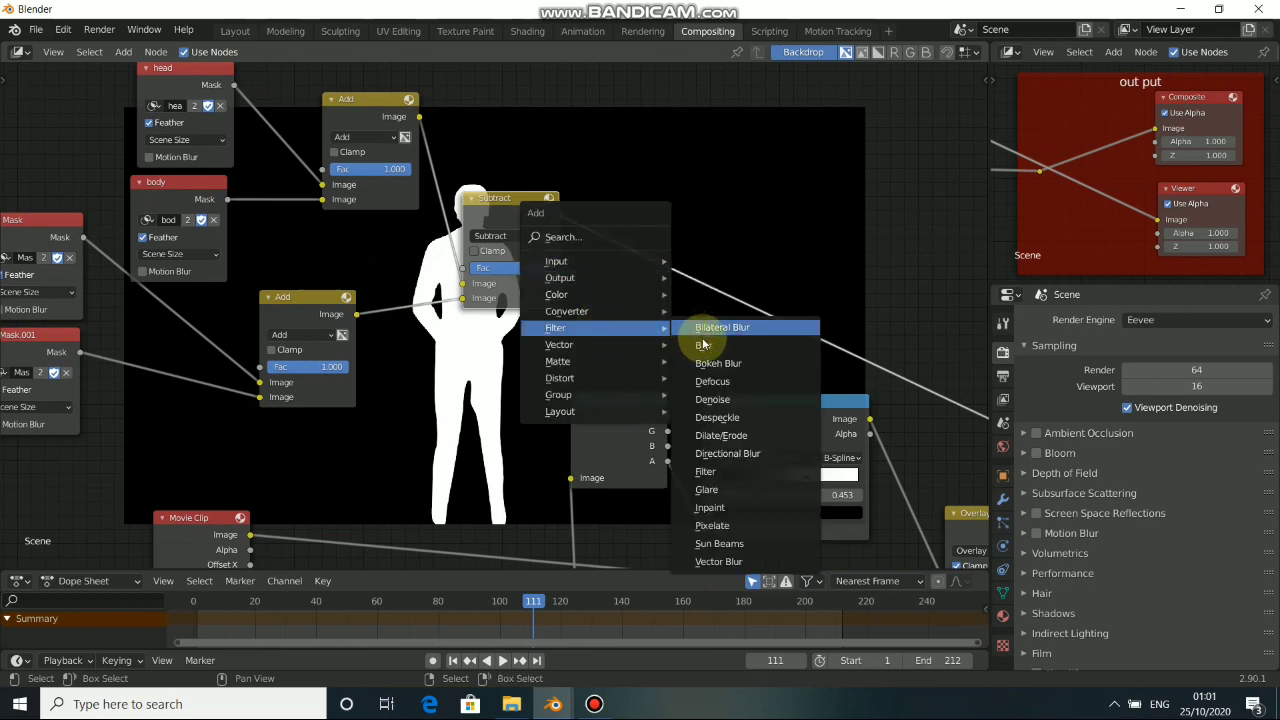
left_click(703, 344)
left_click(630, 190)
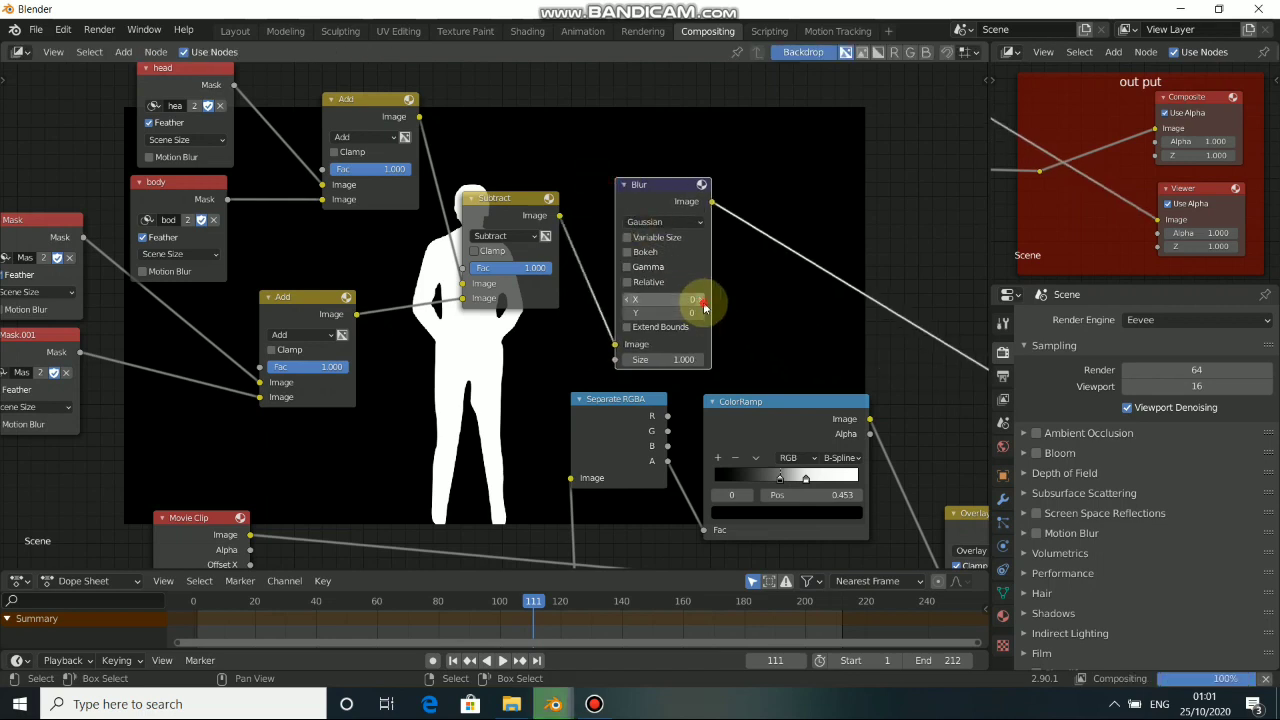
left_click(703, 300)
left_click(703, 300)
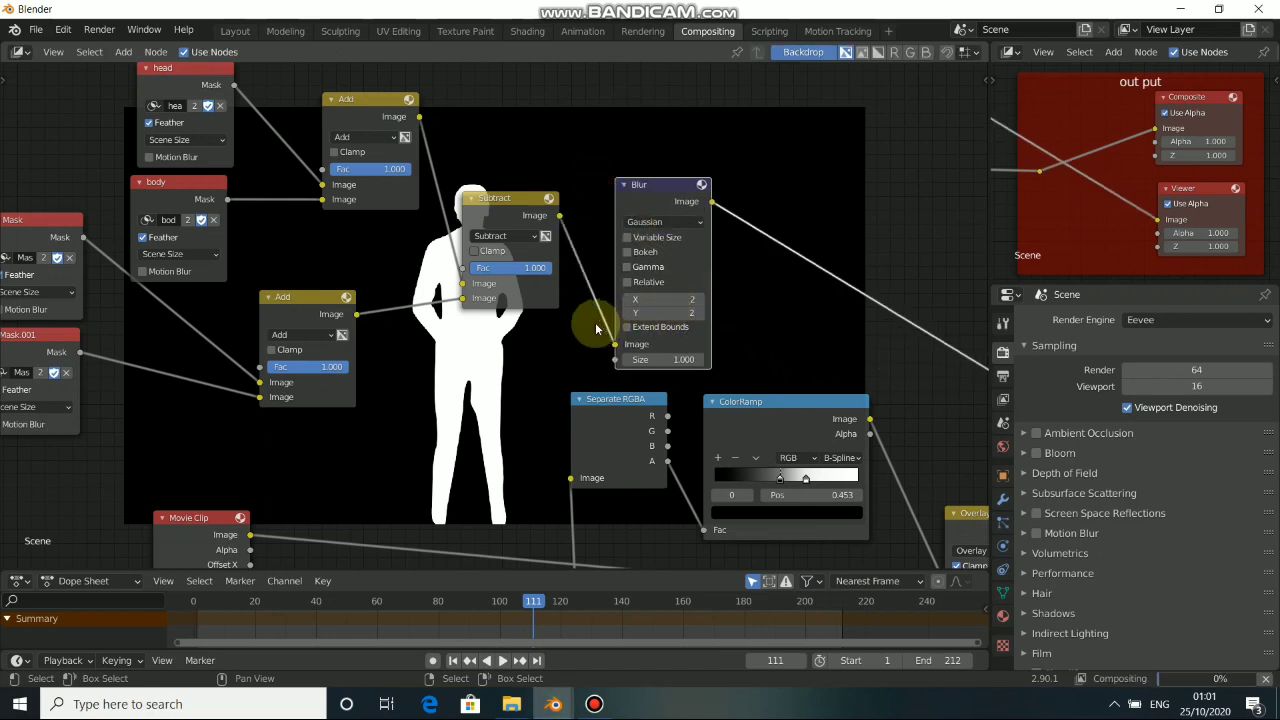
Step: Rearrange the Separate RGBA, Subtract and Blur nodes to make the network more compact and readable
left_click_drag(620, 410, 615, 445)
scroll(577, 328, "down", 3)
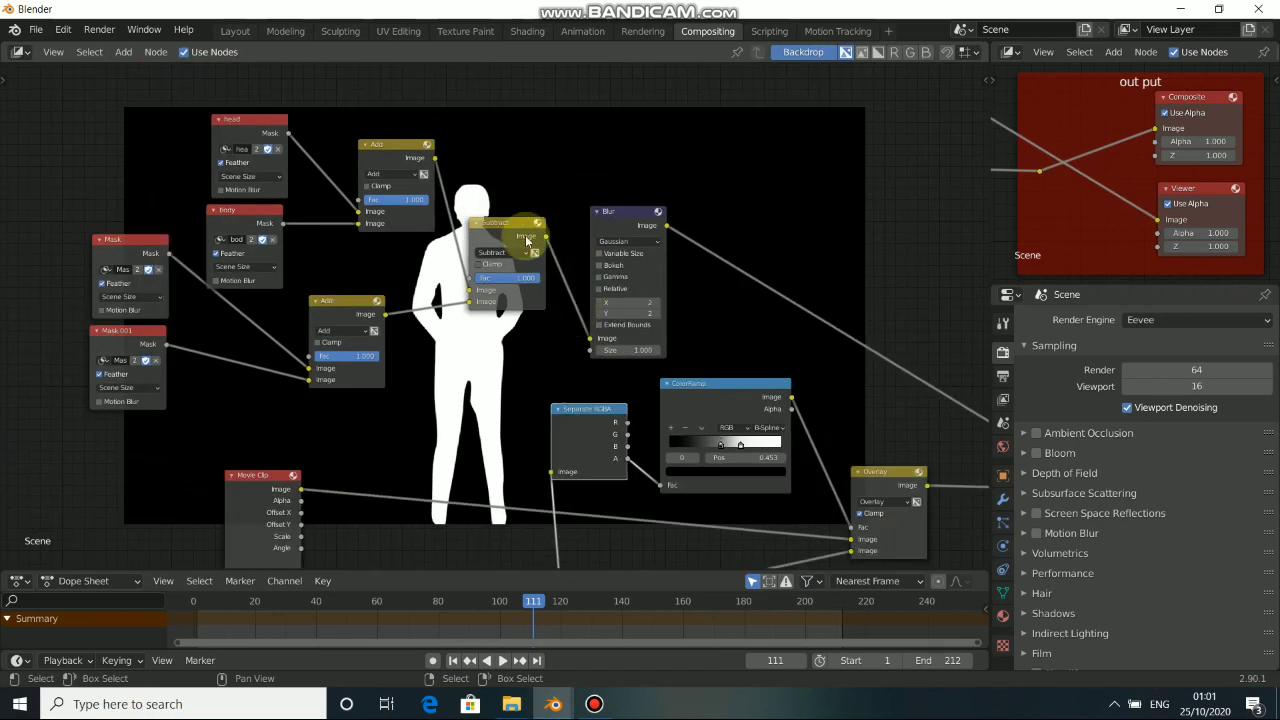
left_click_drag(516, 228, 505, 183)
left_click_drag(642, 211, 609, 127)
left_click_drag(340, 271, 466, 299, "alt")
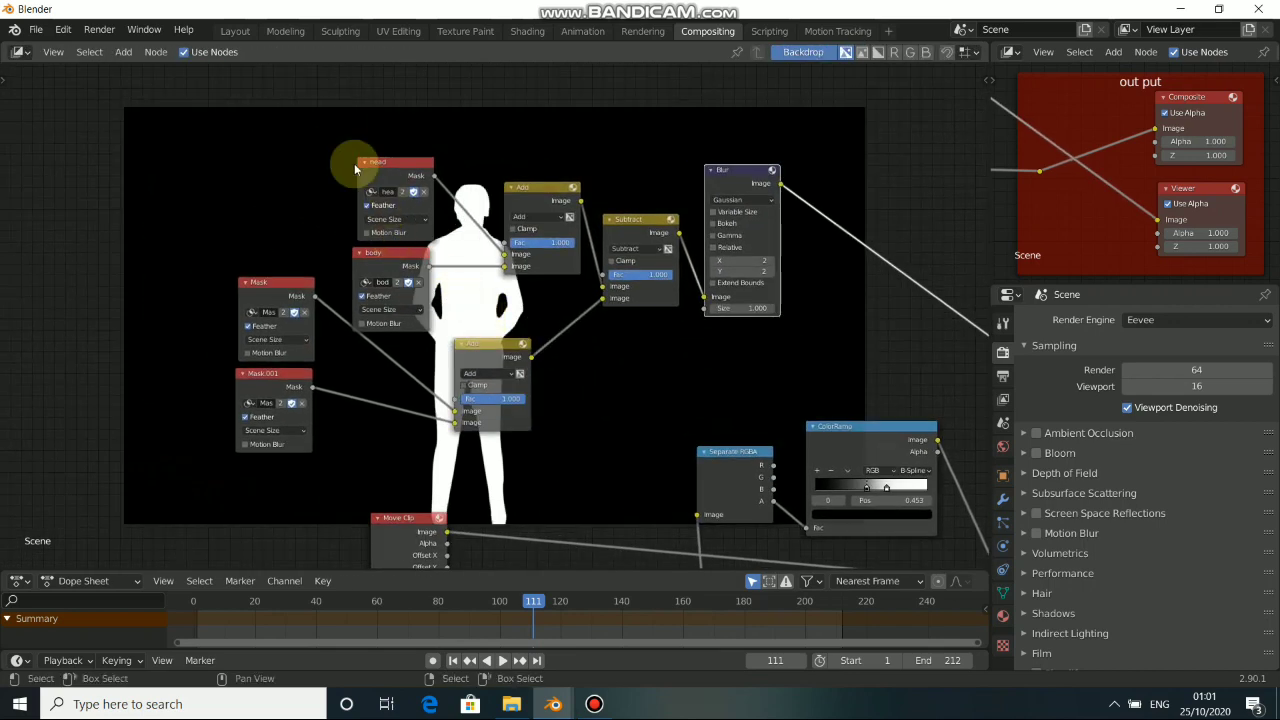
left_click(624, 236)
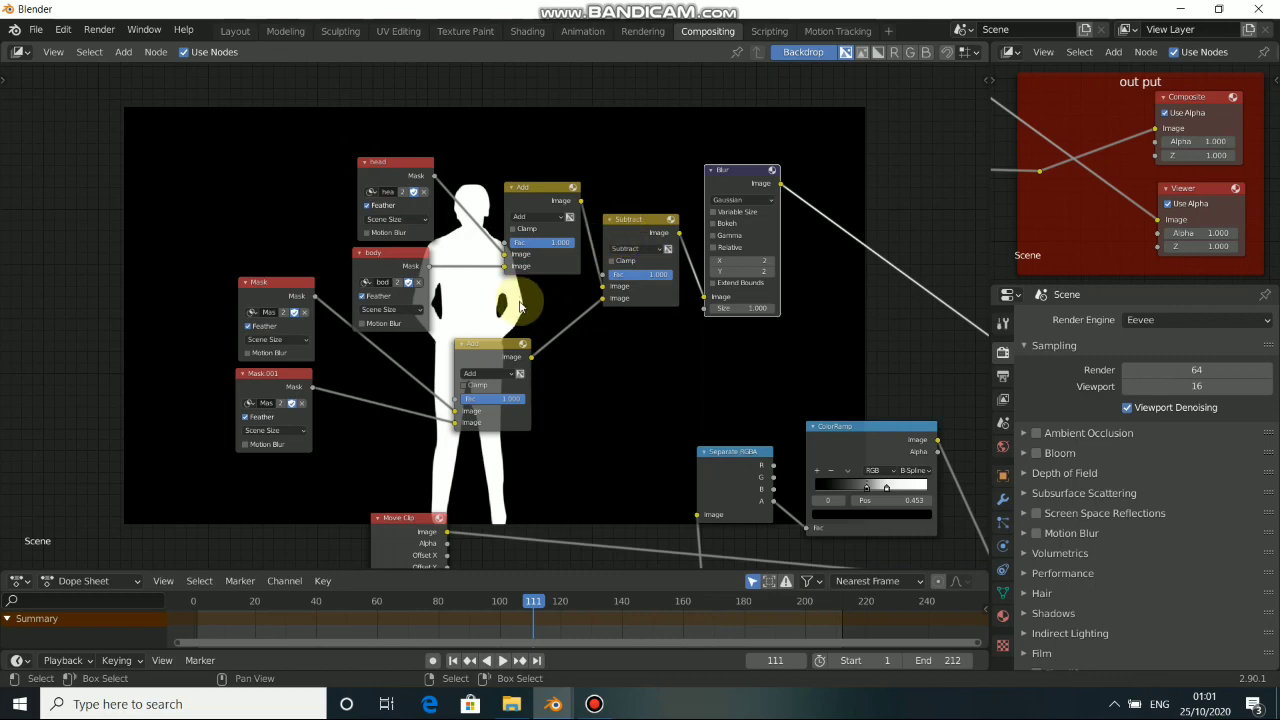
Step: Preview the Overlay composite again by connecting the output frame's reroute point to the Viewer node
left_click_drag(521, 300, 439, 250, "alt")
left_click_drag(683, 330, 483, 251, "alt")
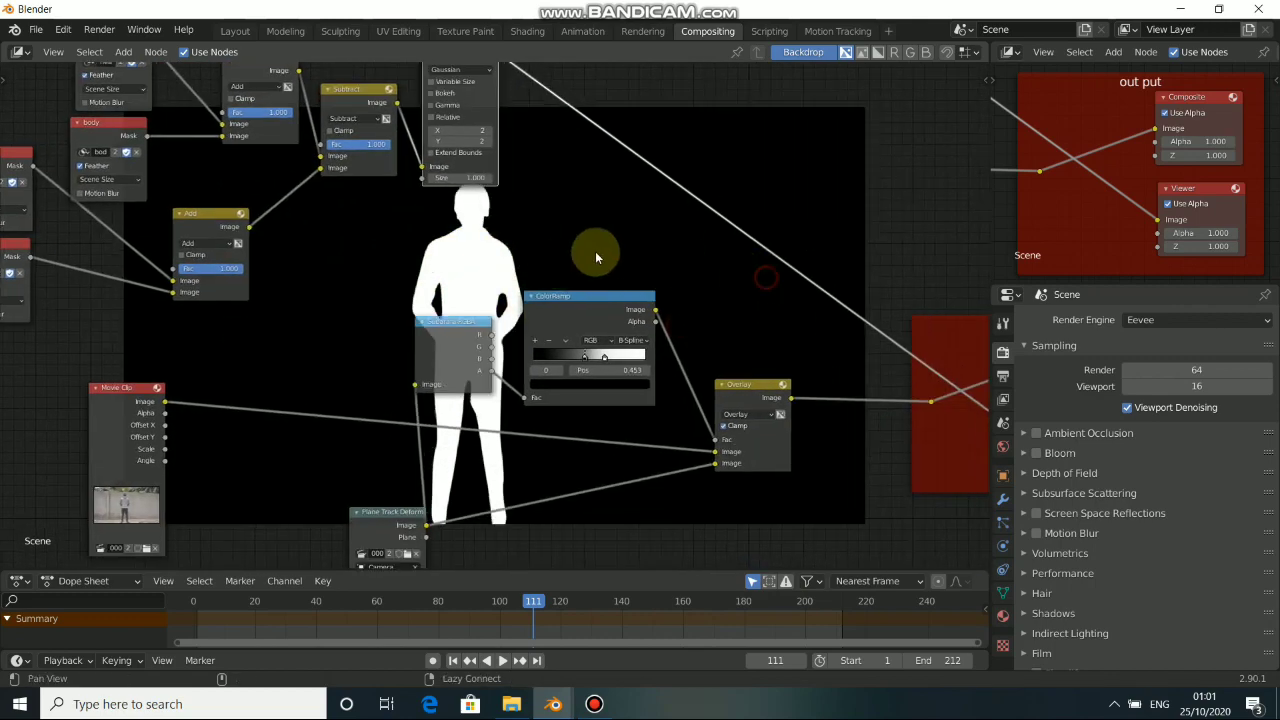
left_click_drag(677, 277, 595, 306, "alt")
left_click(1148, 116)
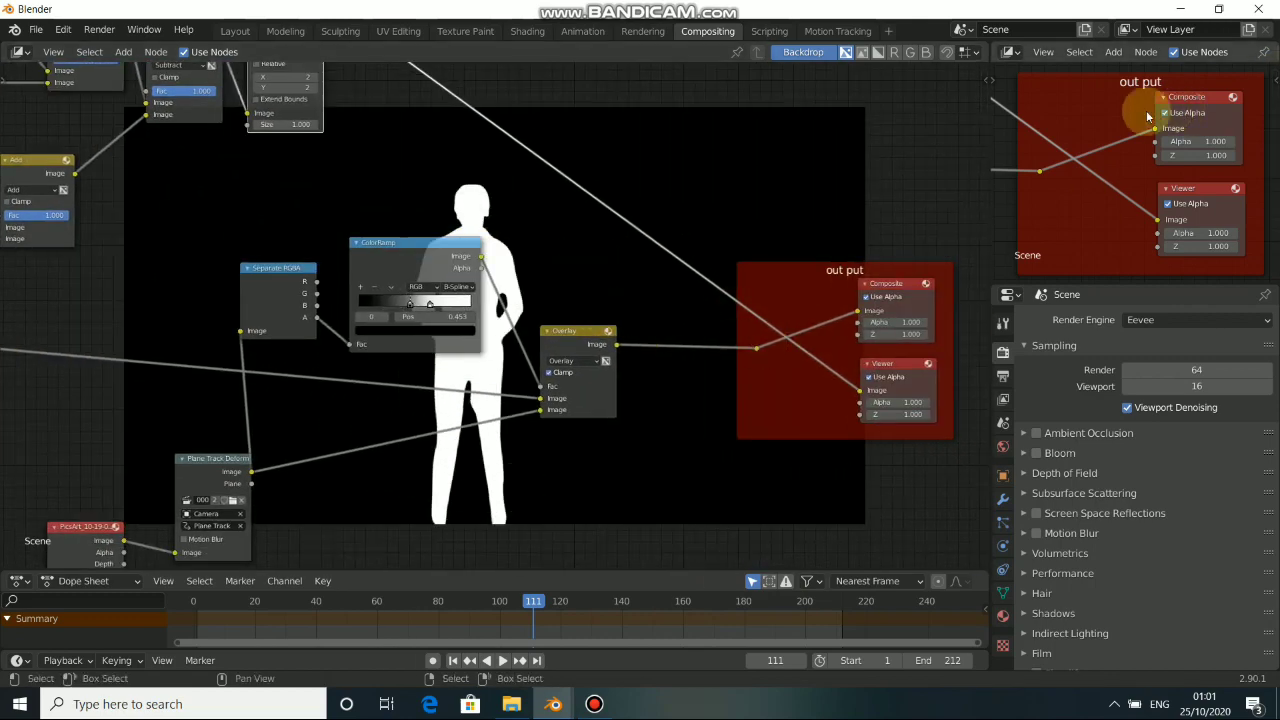
left_click(1044, 168, "ctrl+shift")
mouse_move(553, 330)
middle_mouse_down()
mouse_move(677, 334)
mouse_move(612, 321)
middle_mouse_up()
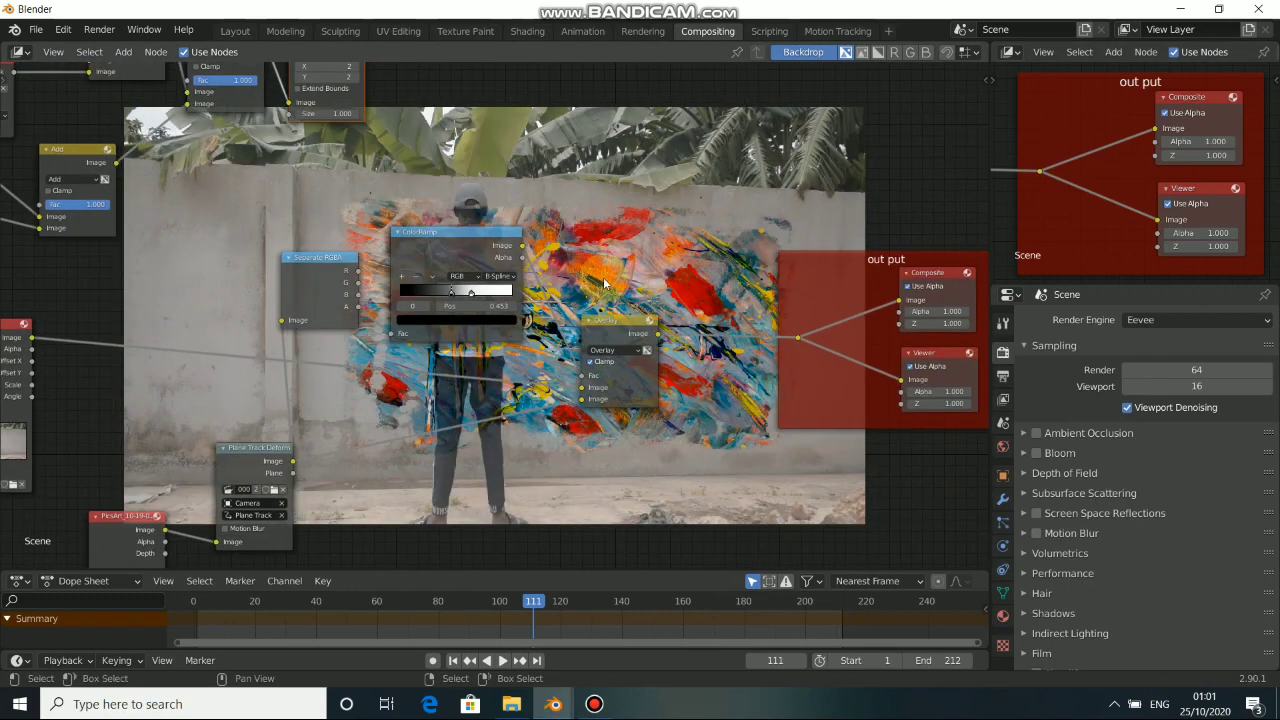
Step: Insert an Alpha Over node between the Overlay node and the output frame, and make room by shifting the neighbouring nodes
left_click_drag(612, 321, 599, 319)
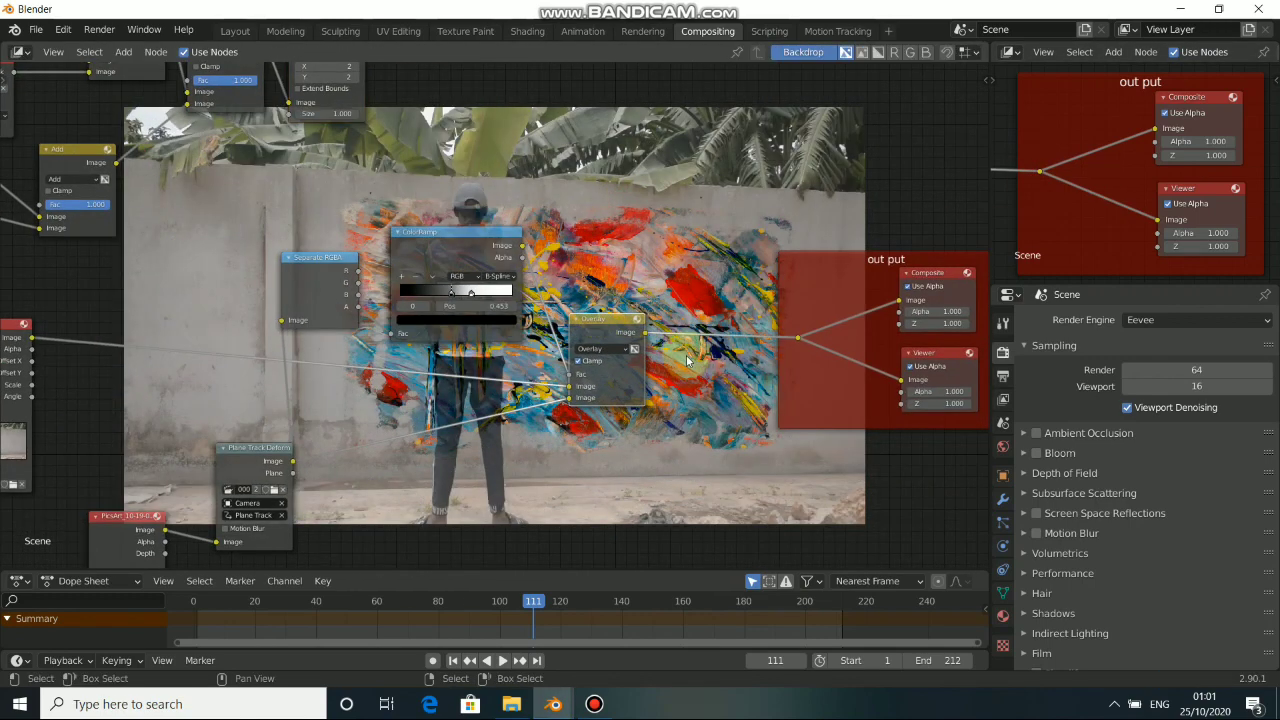
key("shift+a")
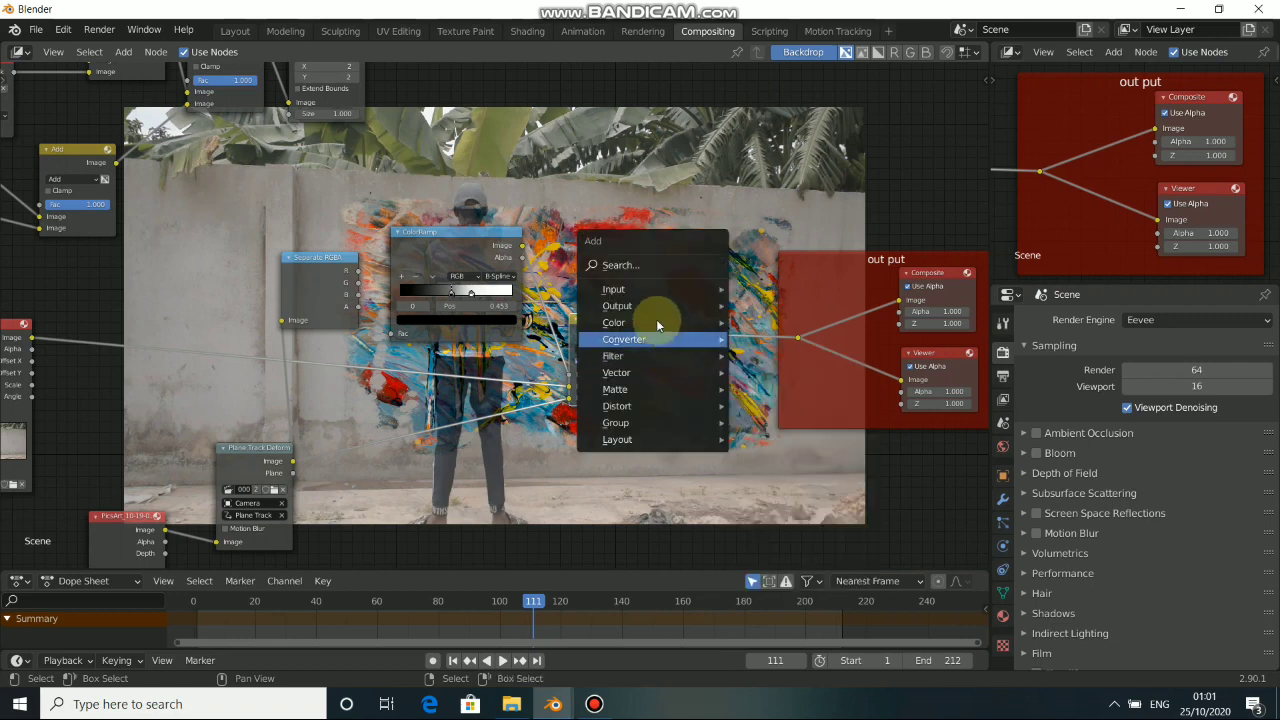
mouse_move(652, 321)
left_click(752, 320)
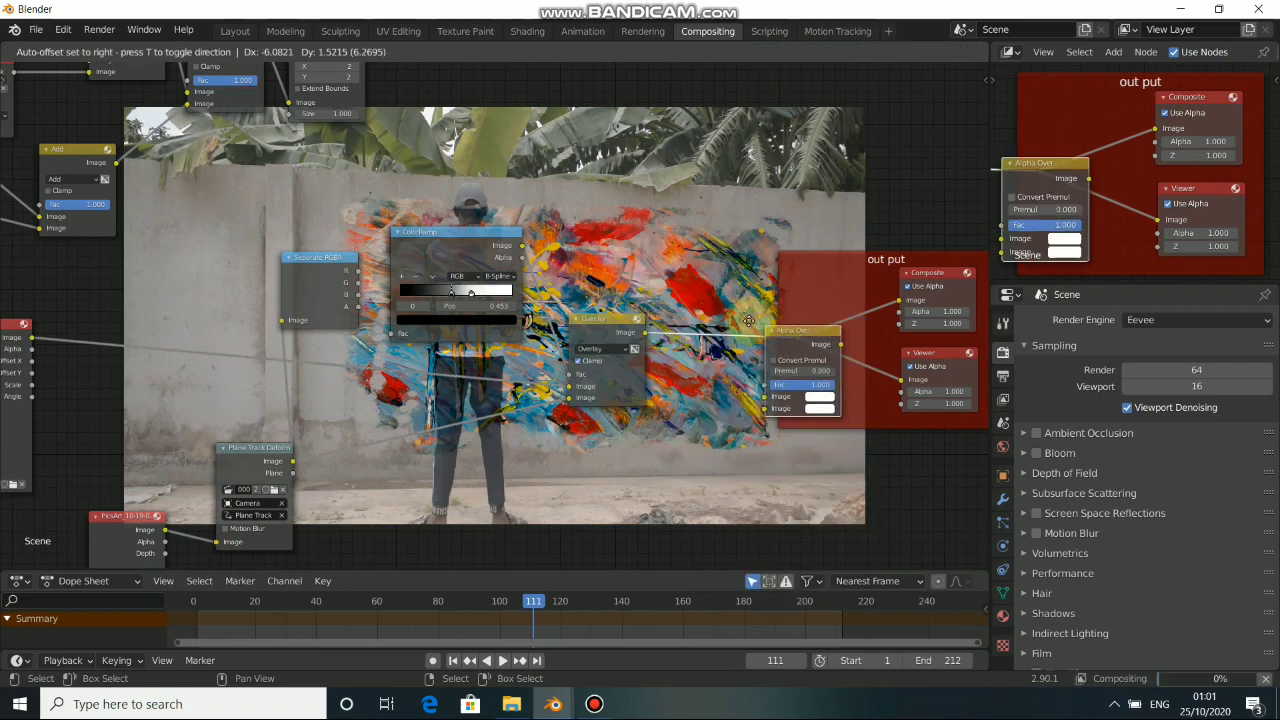
left_click(657, 301)
left_click(1097, 204)
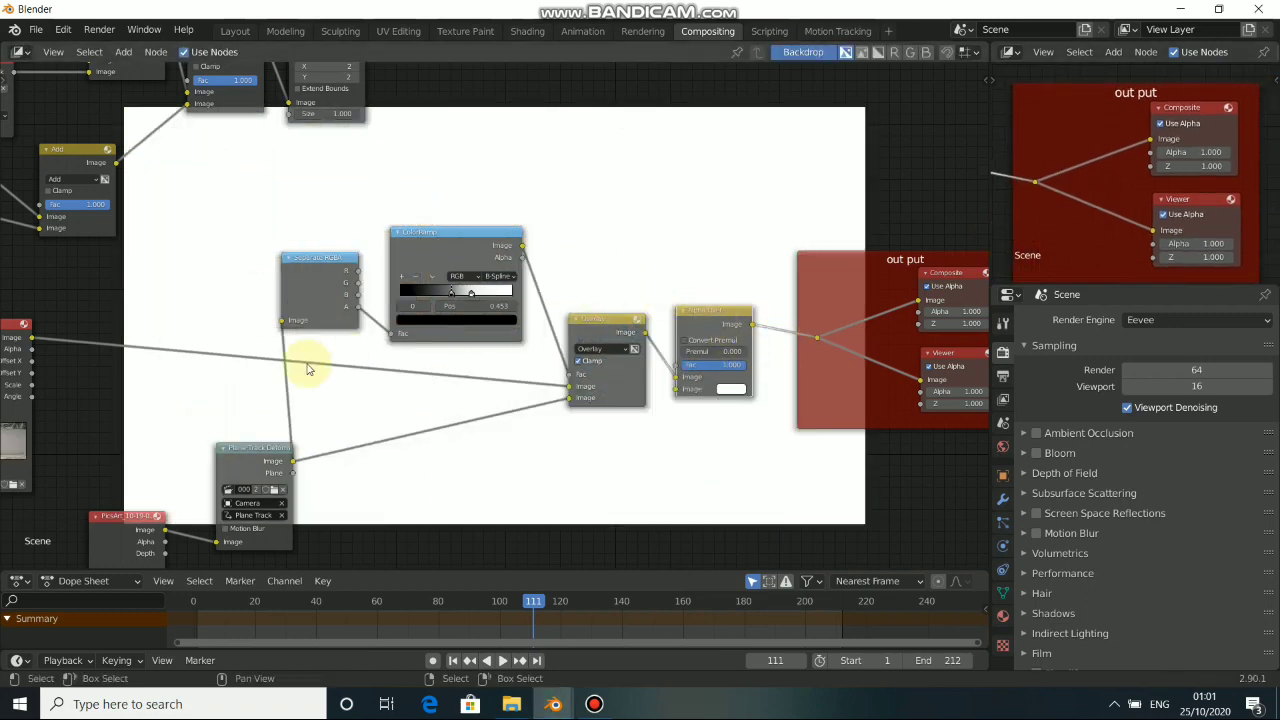
Step: Link the Movie Clip image to the Alpha Over node's second image input and the Blur output to its Fac
middle_click_drag(163, 386, 189, 391)
left_click_drag(38, 352, 703, 394)
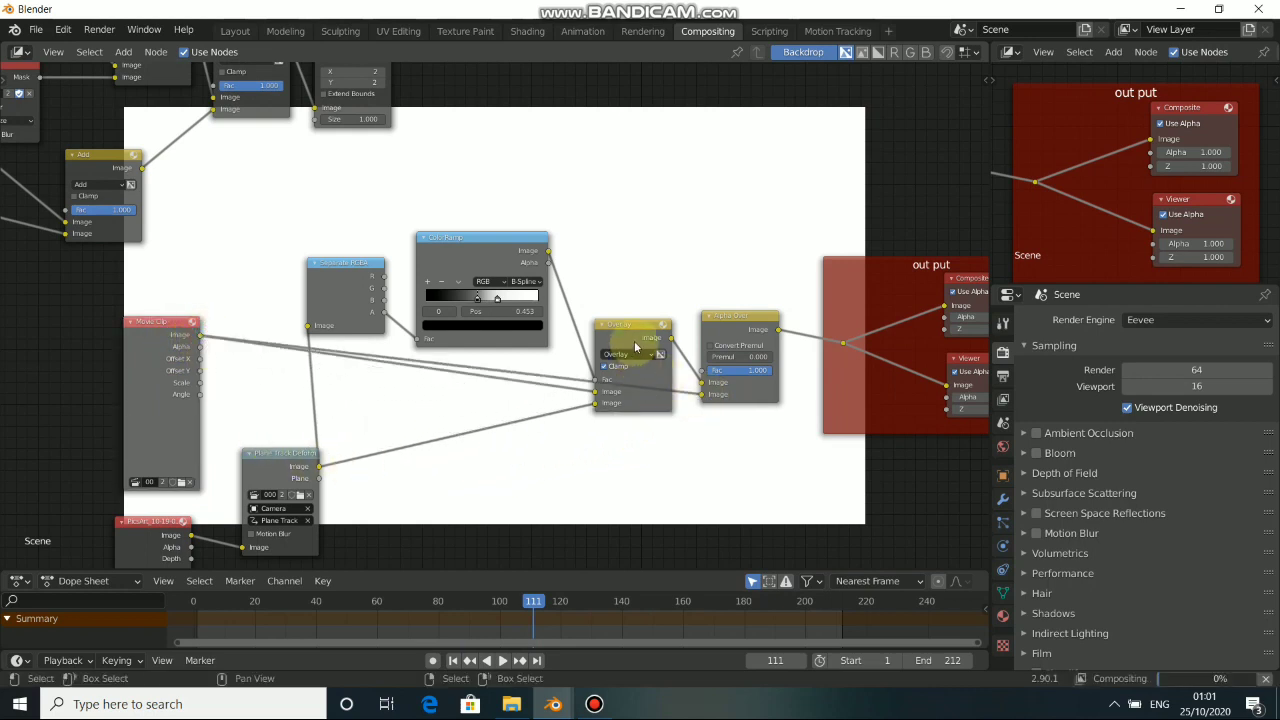
left_click_drag(413, 210, 440, 274, "alt")
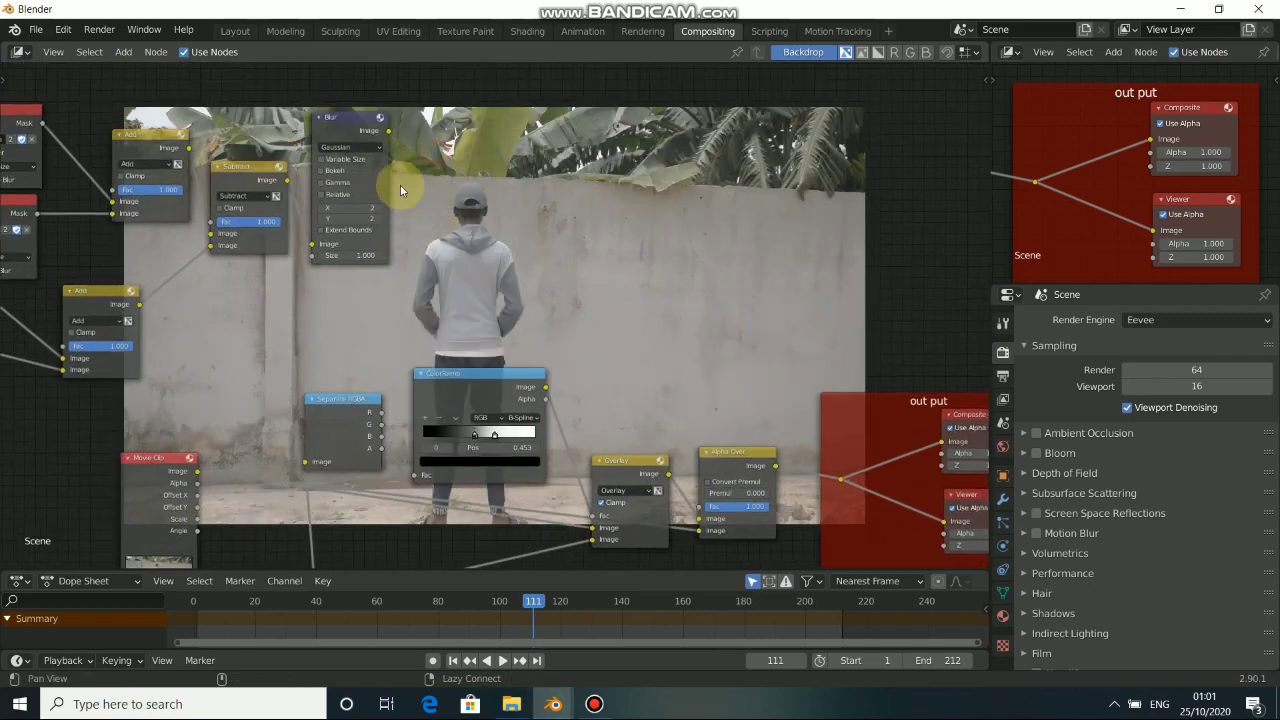
mouse_move(389, 133)
left_mouse_down()
mouse_move(486, 158)
mouse_move(666, 395)
mouse_move(697, 535)
mouse_move(699, 519)
left_mouse_up()
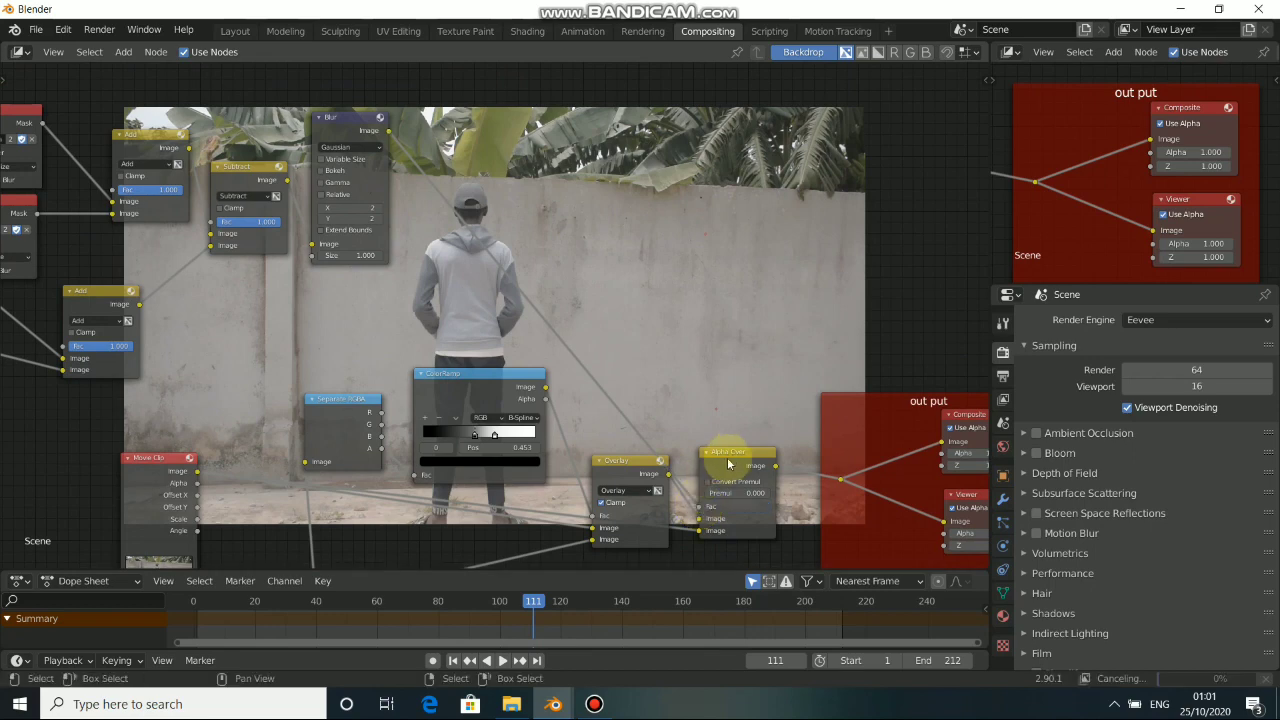
left_click_drag(737, 455, 751, 402)
middle_click_drag(601, 268, 536, 205)
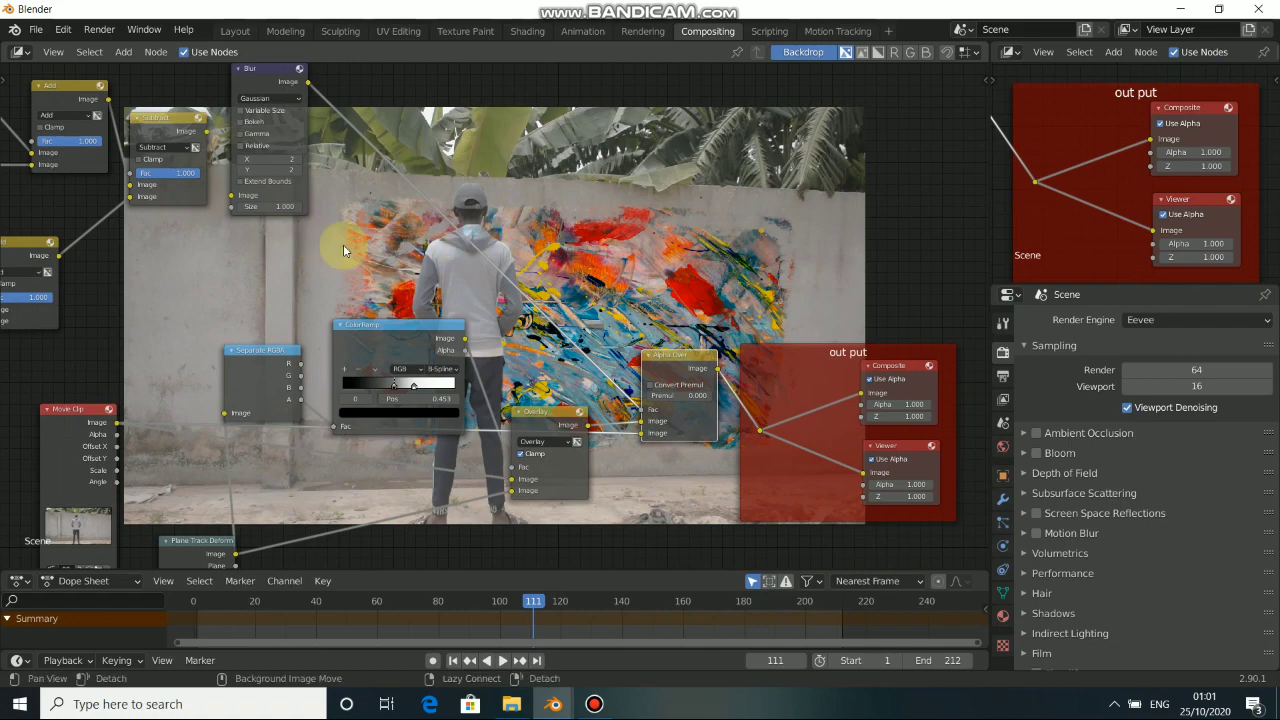
Step: Examine the backdrop composite of the painted wall up close around the man's head, arms and body
left_click_drag(278, 249, 407, 272, "alt")
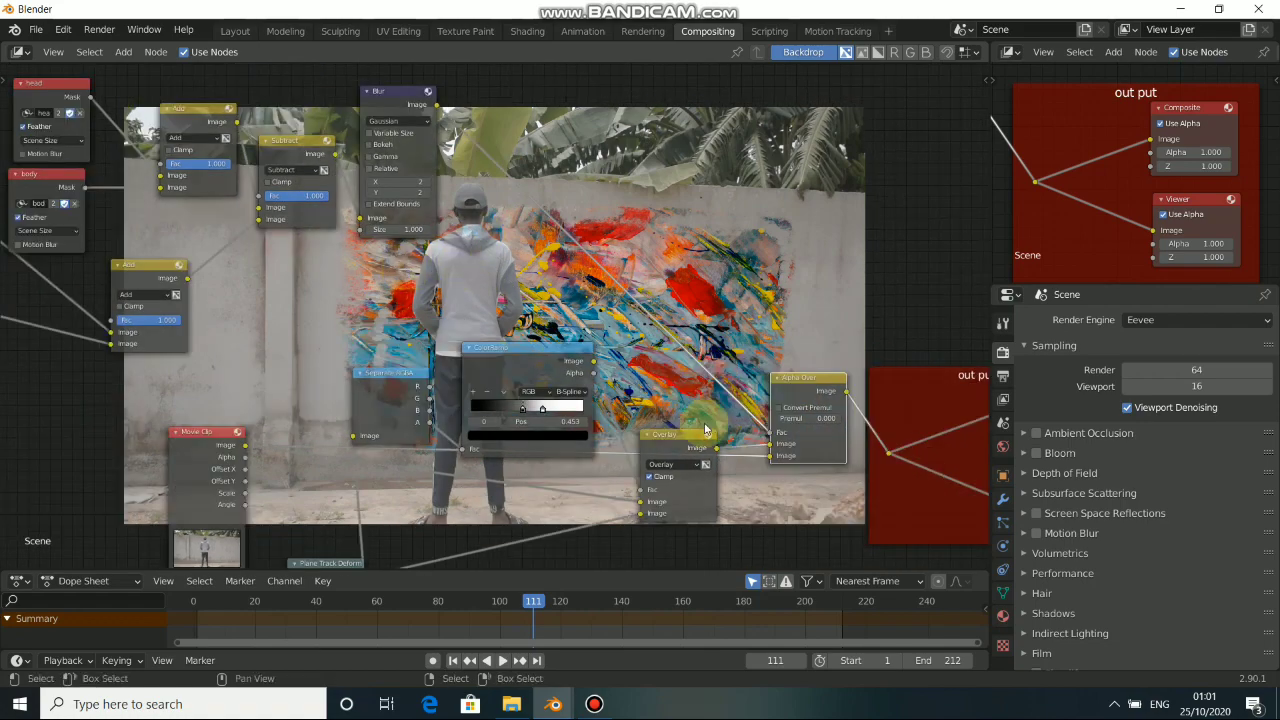
left_click_drag(683, 291, 661, 277, "alt")
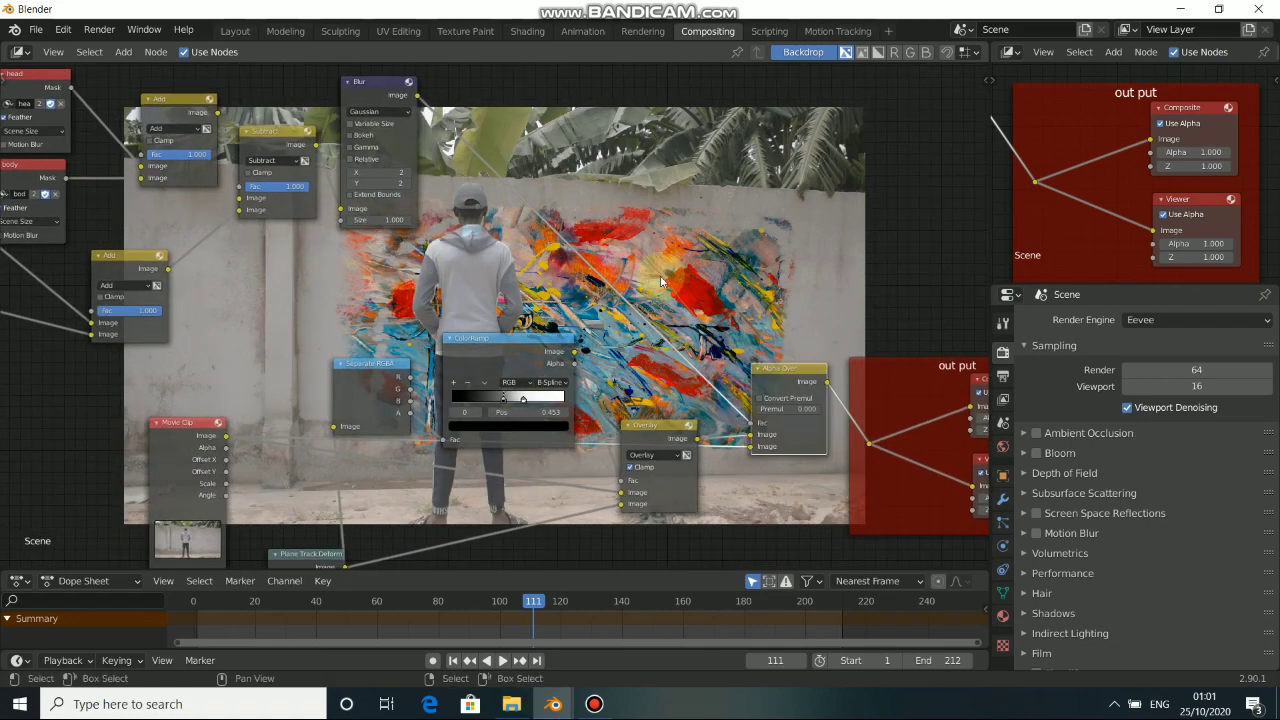
left_click_drag(483, 289, 447, 370, "alt")
key("alt+v")
key("alt+v")
key("alt+v")
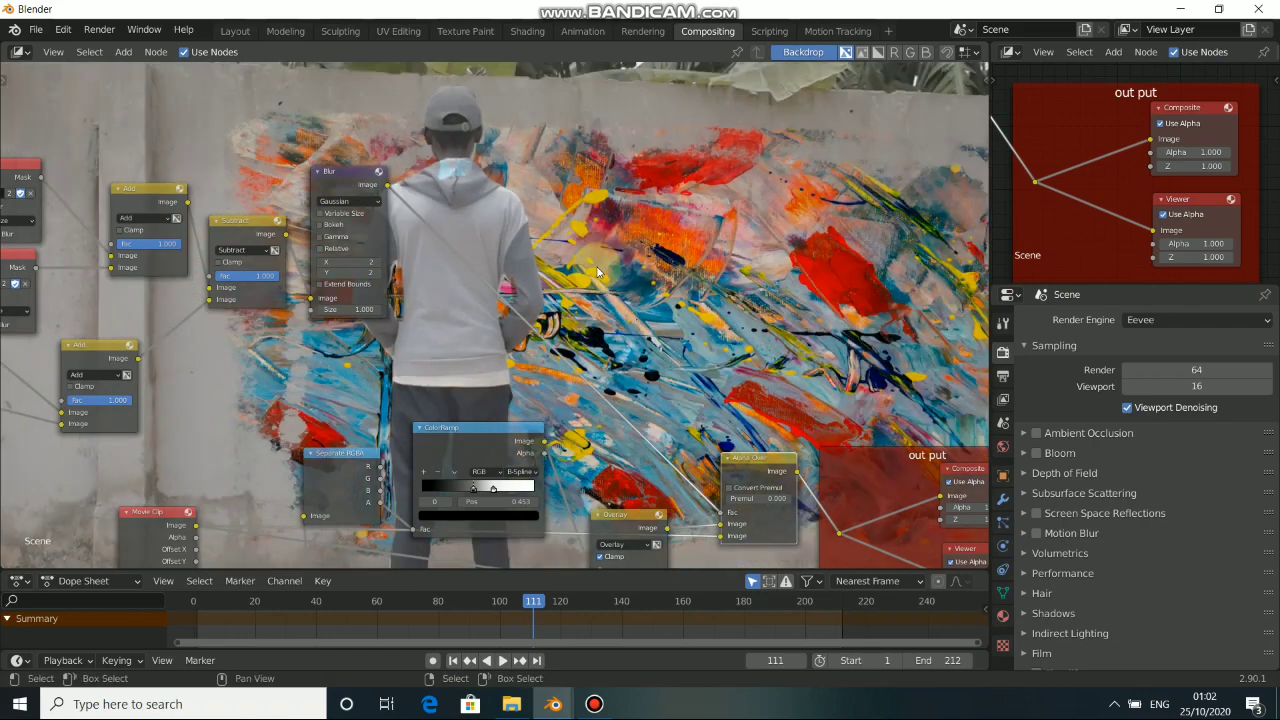
key("v")
key("v")
key("v")
scroll(598, 269, "down", 4, "shift")
scroll(658, 309, "down", 8, "shift")
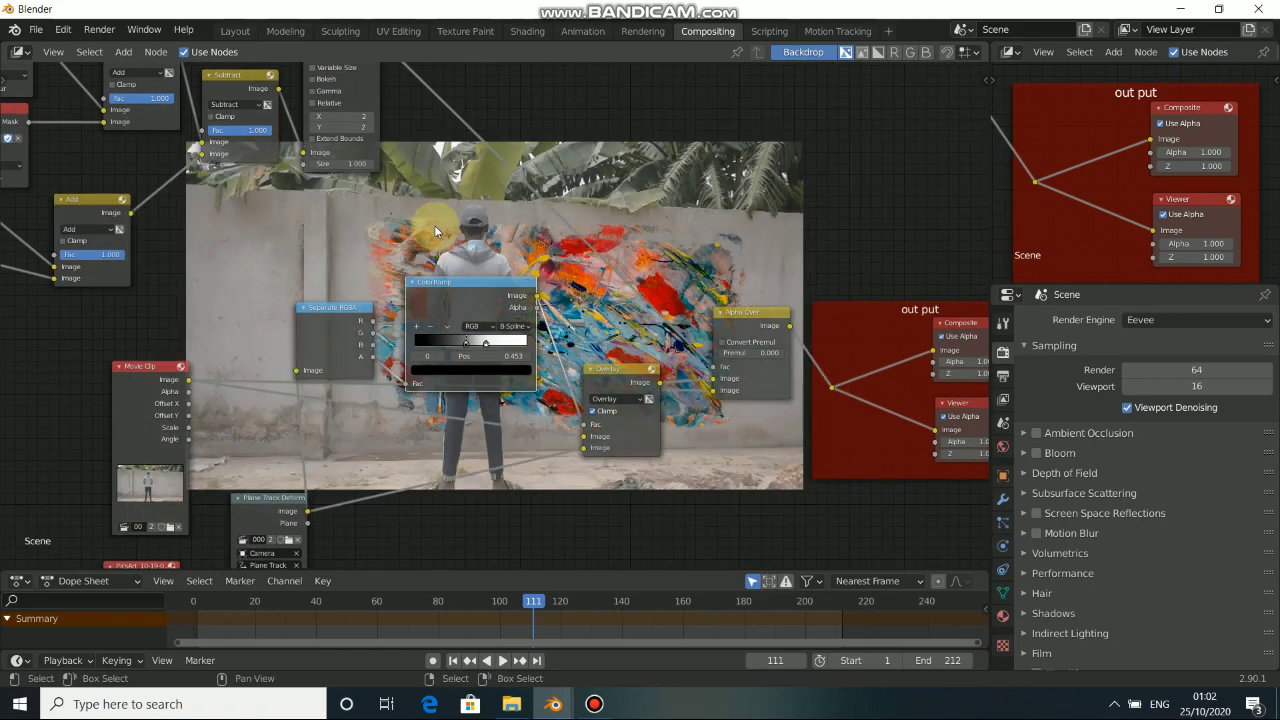
Step: Compare the enlarged composite with the original Movie Clip footage in the Viewer, ending on the composite output
key("alt+v")
key("alt+v")
key("alt+v")
key("alt+v")
key("alt+v")
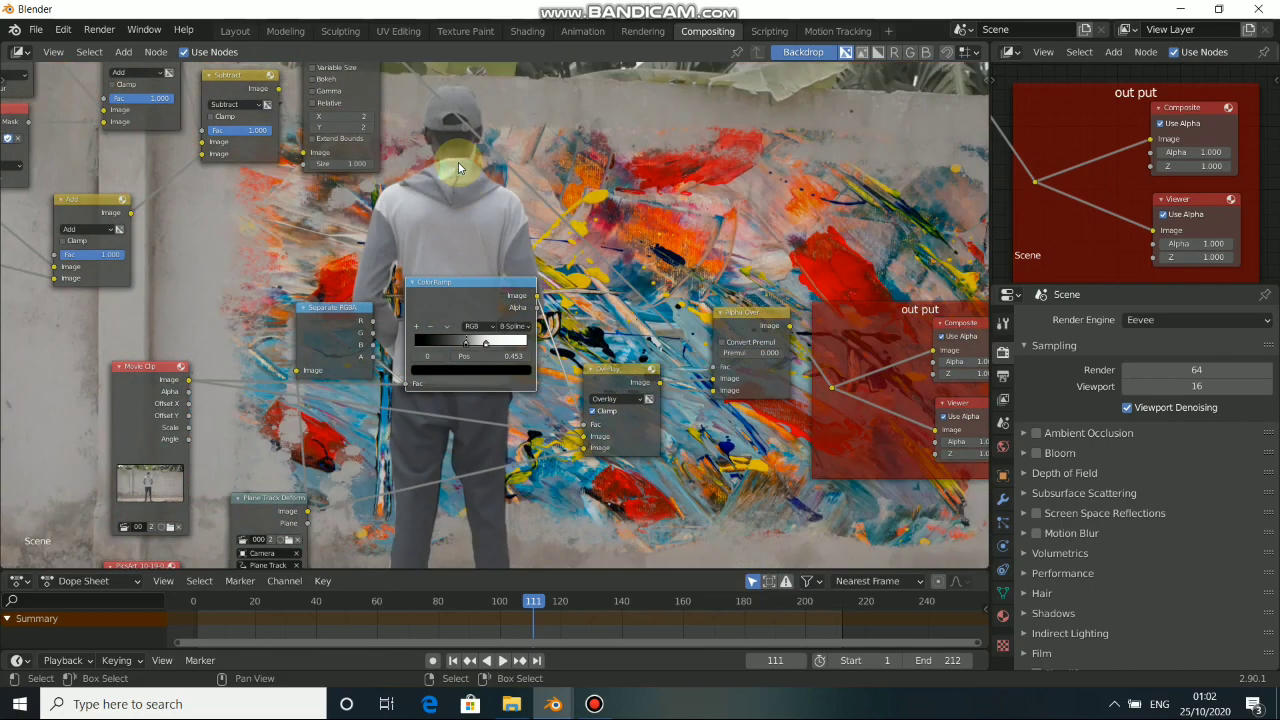
left_click(166, 388)
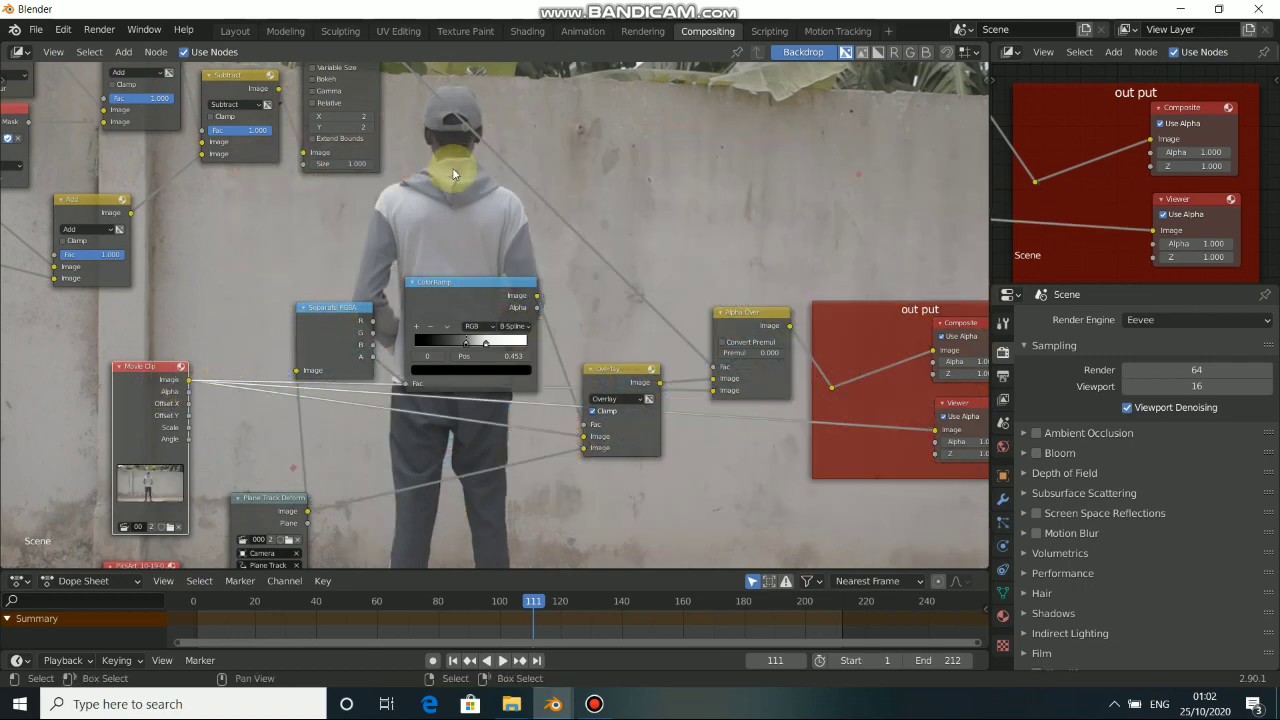
left_click(1034, 181, "ctrl+shift")
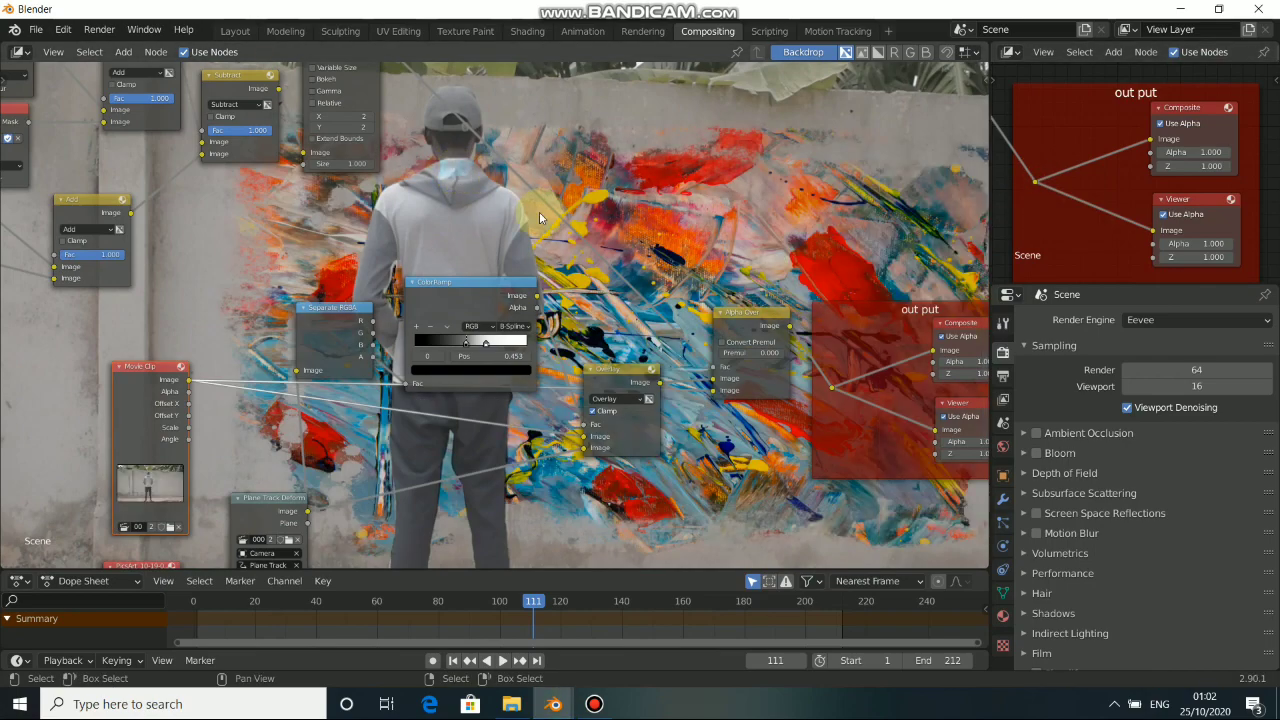
Step: Enable Clamp on both mask Add nodes and on the Subtract node
scroll(435, 250, "down", 2)
middle_click_drag(115, 203, 517, 397)
scroll(515, 395, "up", 5)
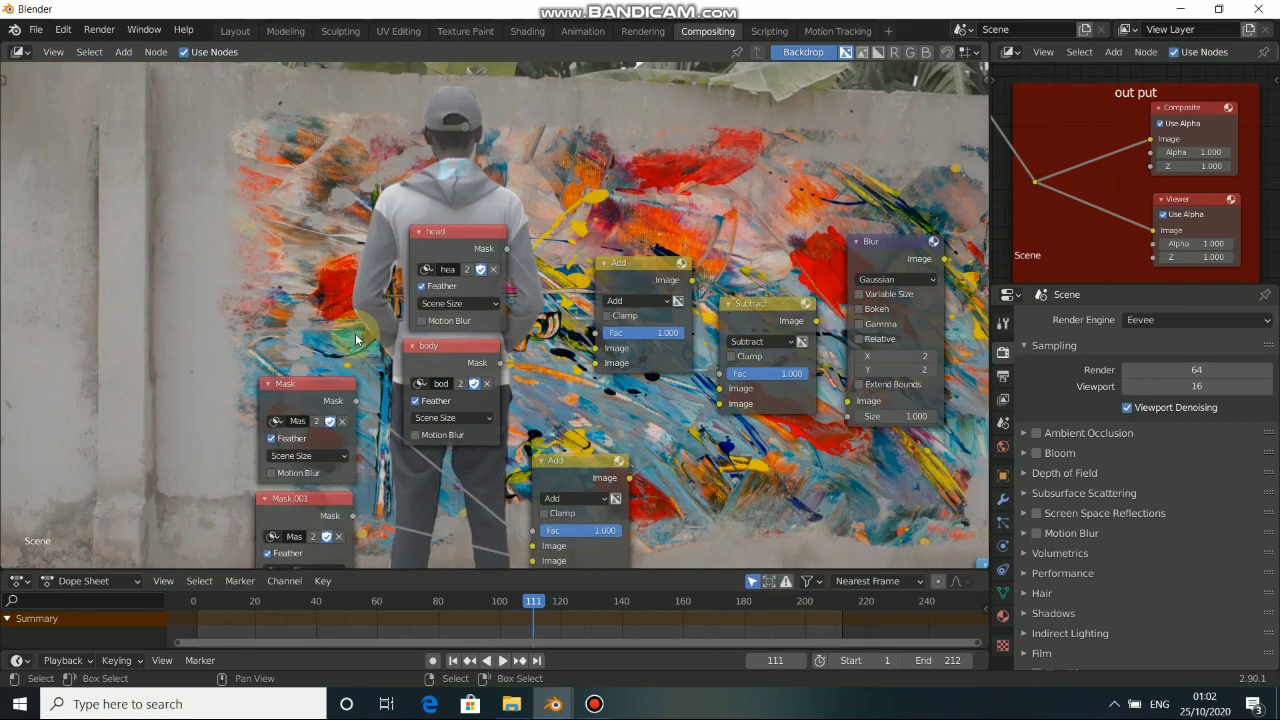
middle_click_drag(594, 315, 541, 287)
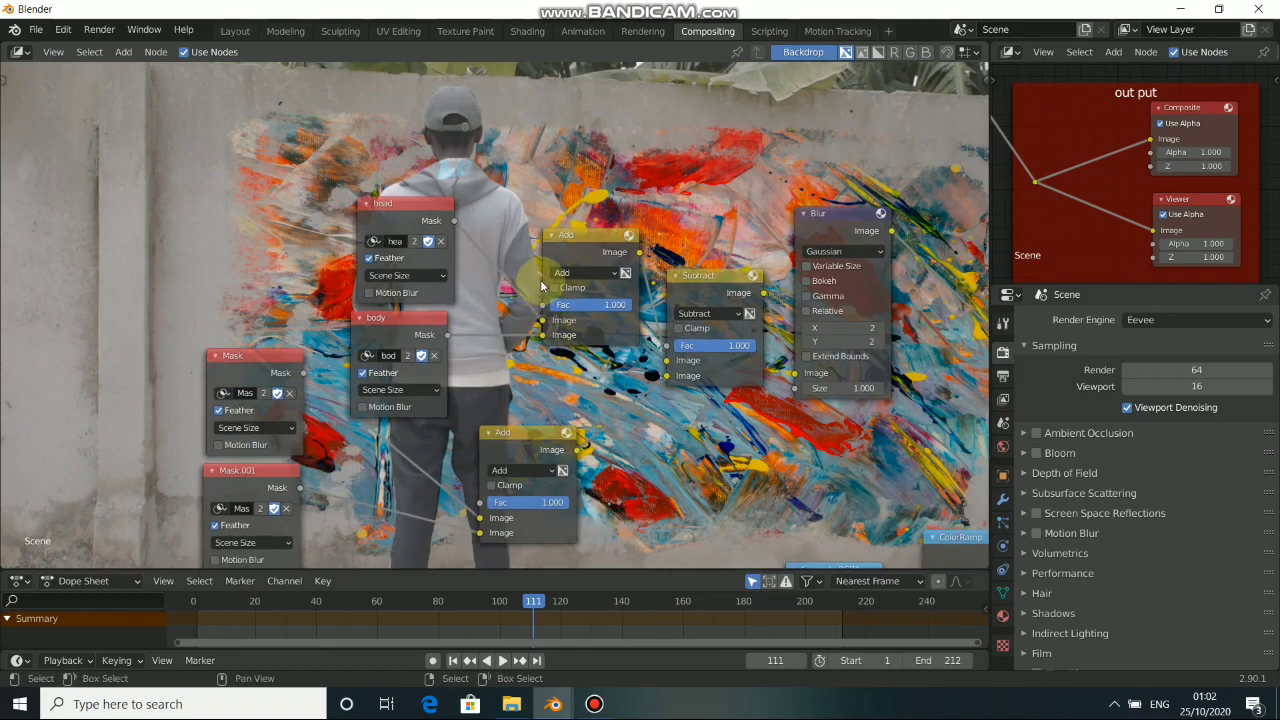
left_click(555, 288)
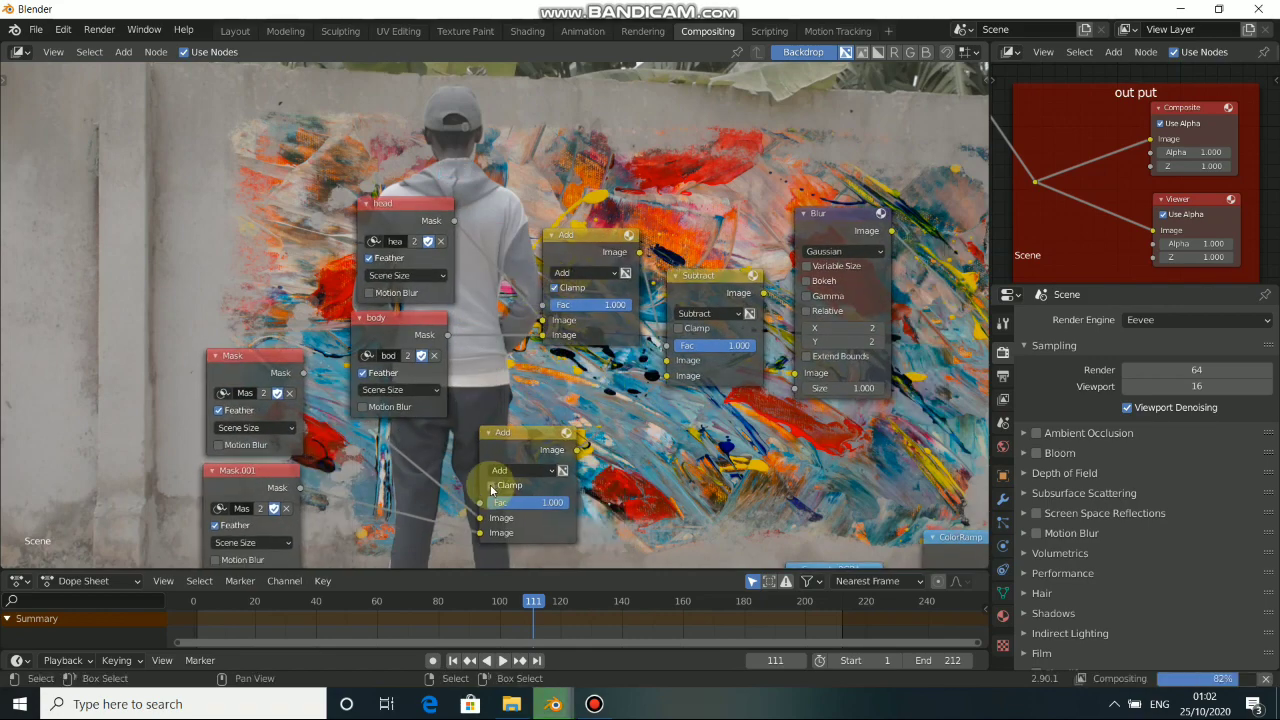
left_click(492, 485)
left_click(679, 328)
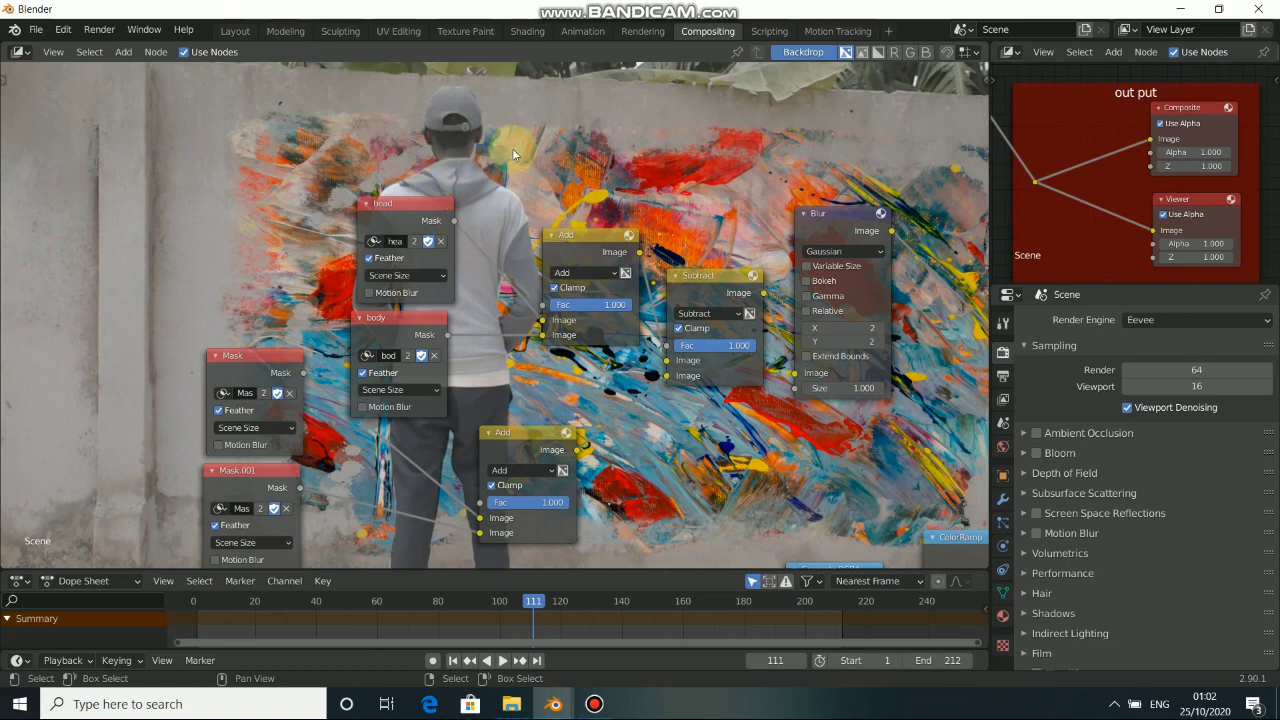
Step: Switch Clamp off and back on for the two Add nodes and the Subtract node to compare the composite
left_click(555, 288)
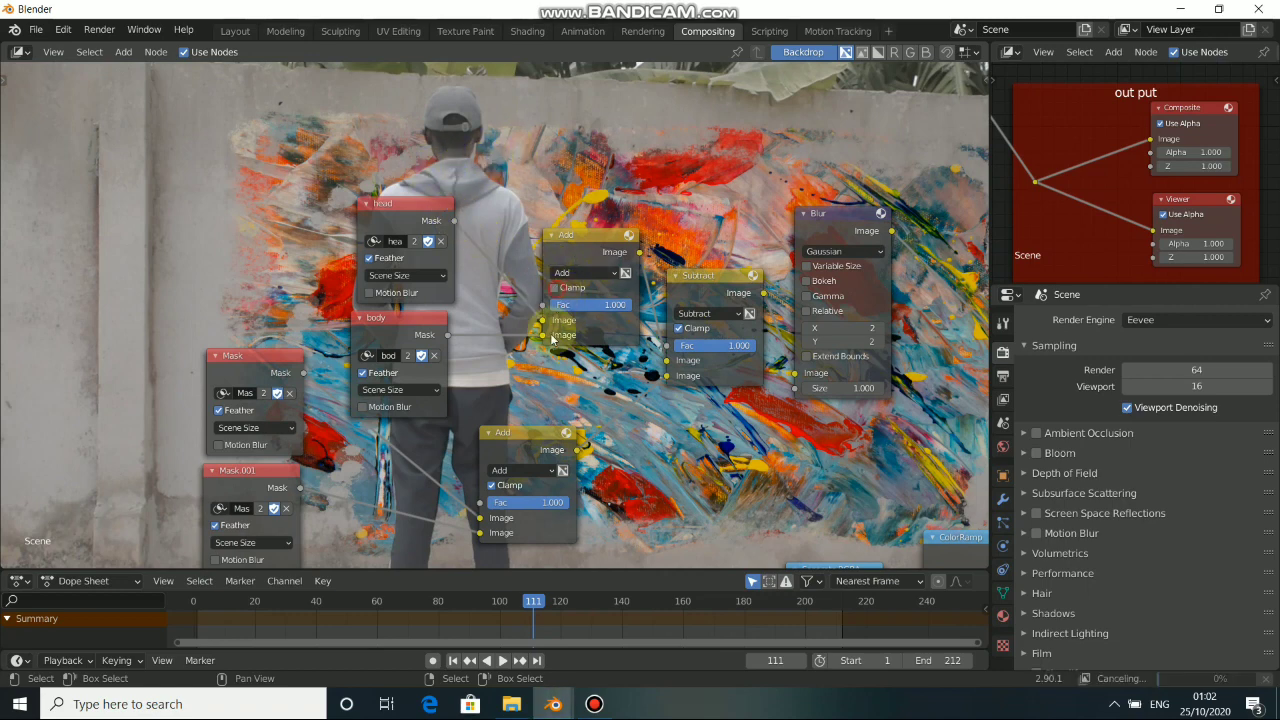
left_click(491, 485)
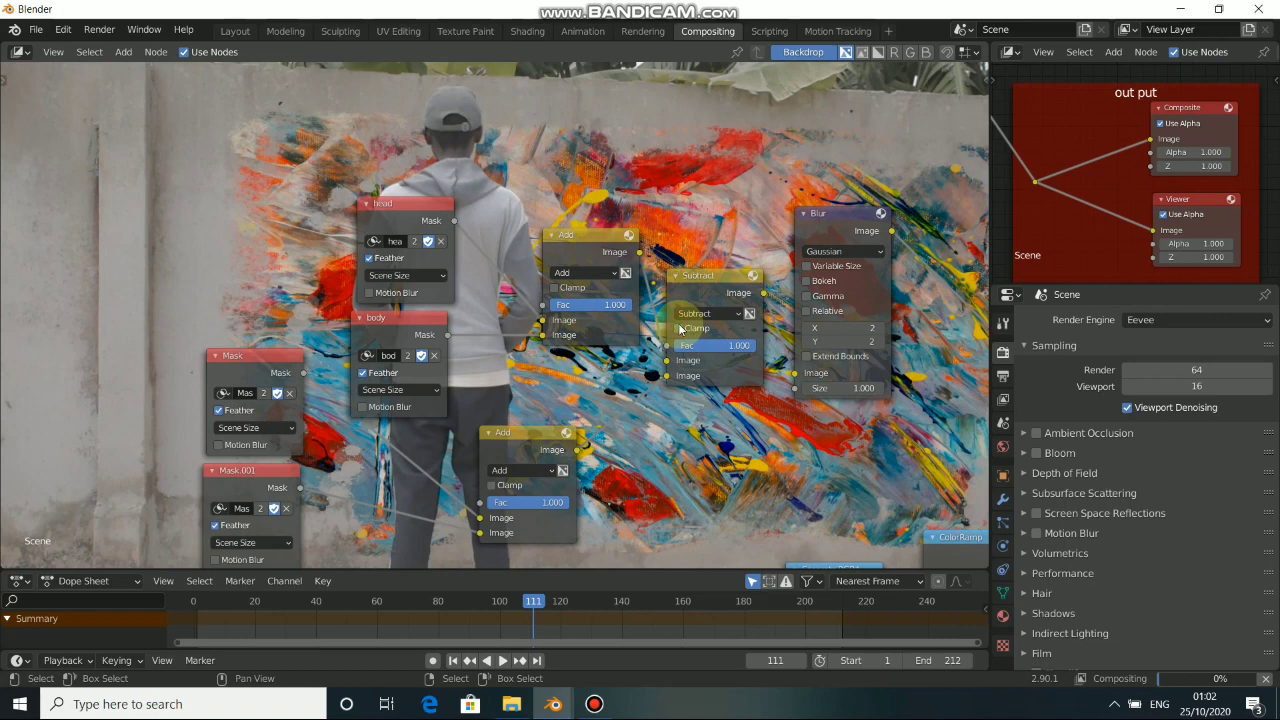
left_click(555, 288)
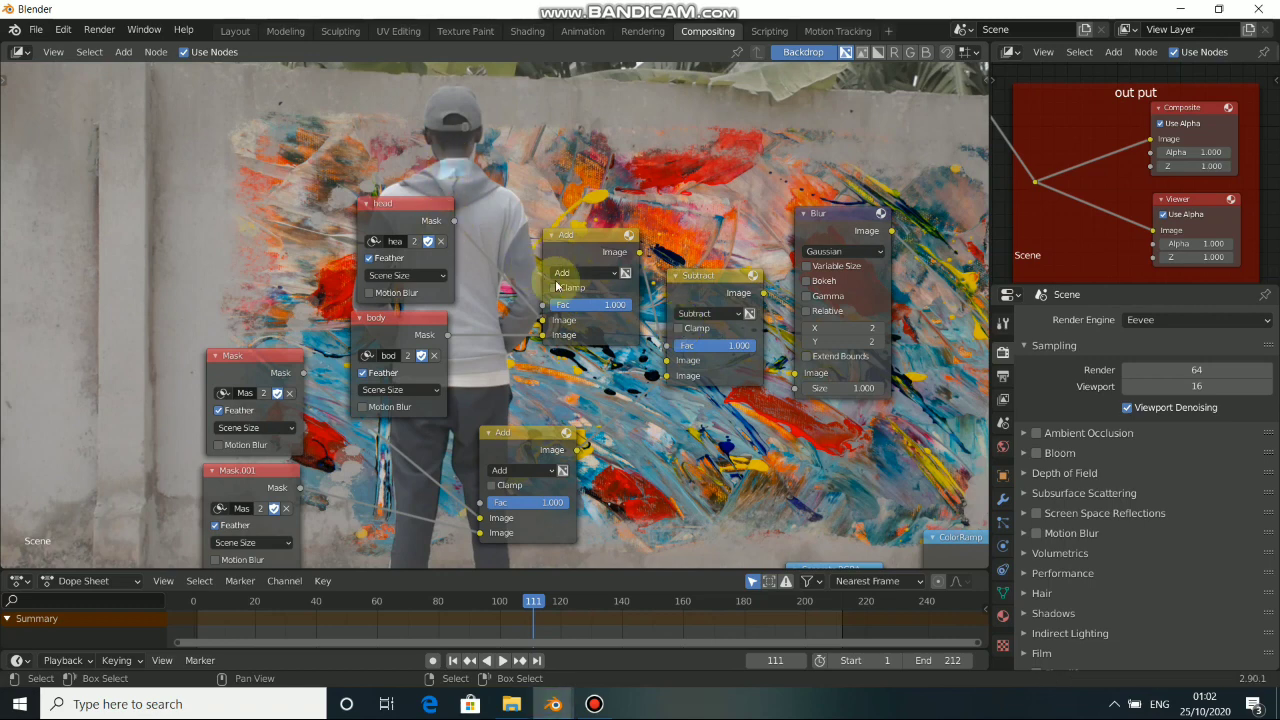
left_click(491, 485)
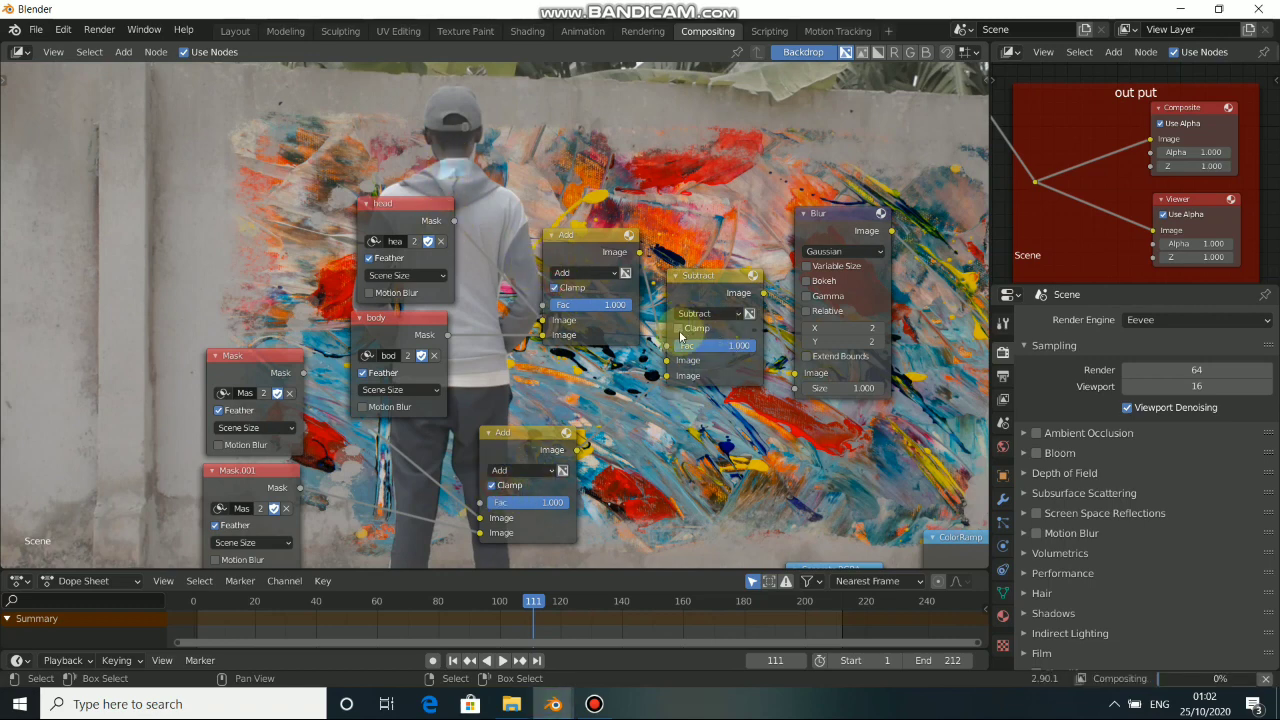
Step: Select the mask, Add, Subtract and Blur nodes together and shift them slightly away from the rest of the network
left_click_drag(762, 427, 553, 311, "alt")
scroll(553, 312, "down", 5)
left_click_drag(217, 106, 588, 376)
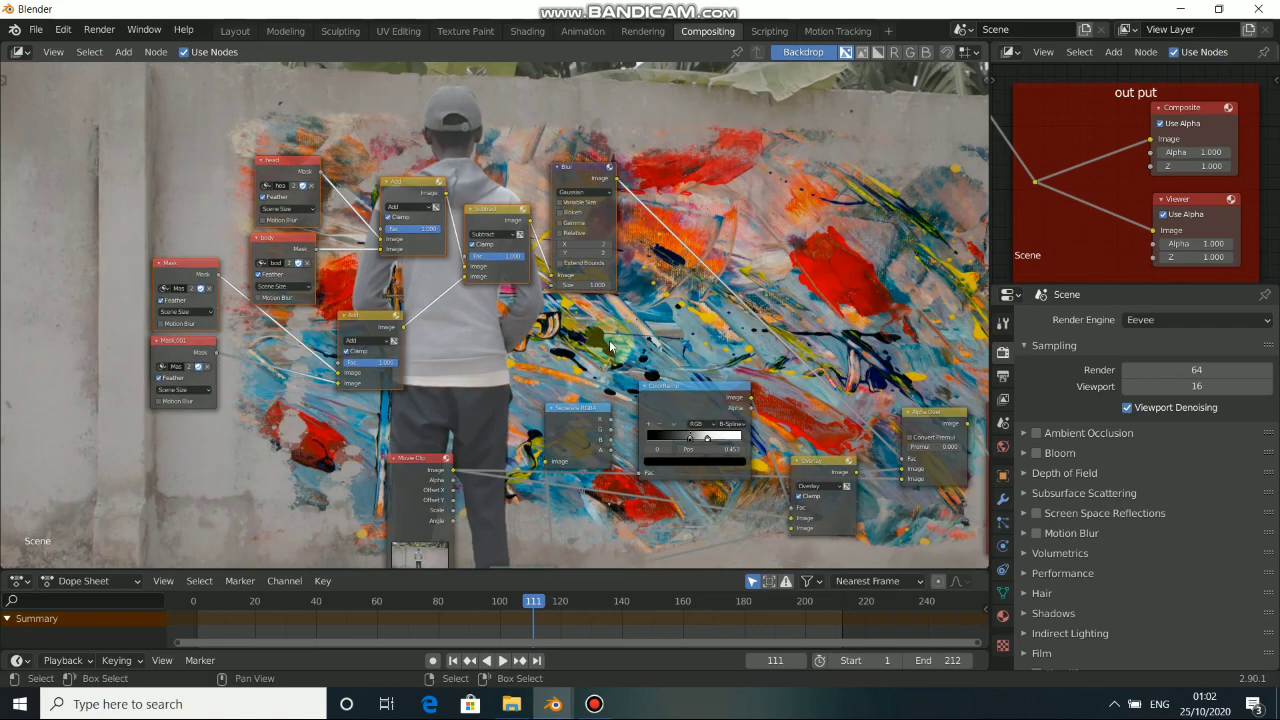
key("g")
left_click(587, 331)
Step: Insert a Color Balance node between the Plane Track Deform and Overlay nodes and position it in the gap
left_click_drag(780, 389, 623, 416, "alt")
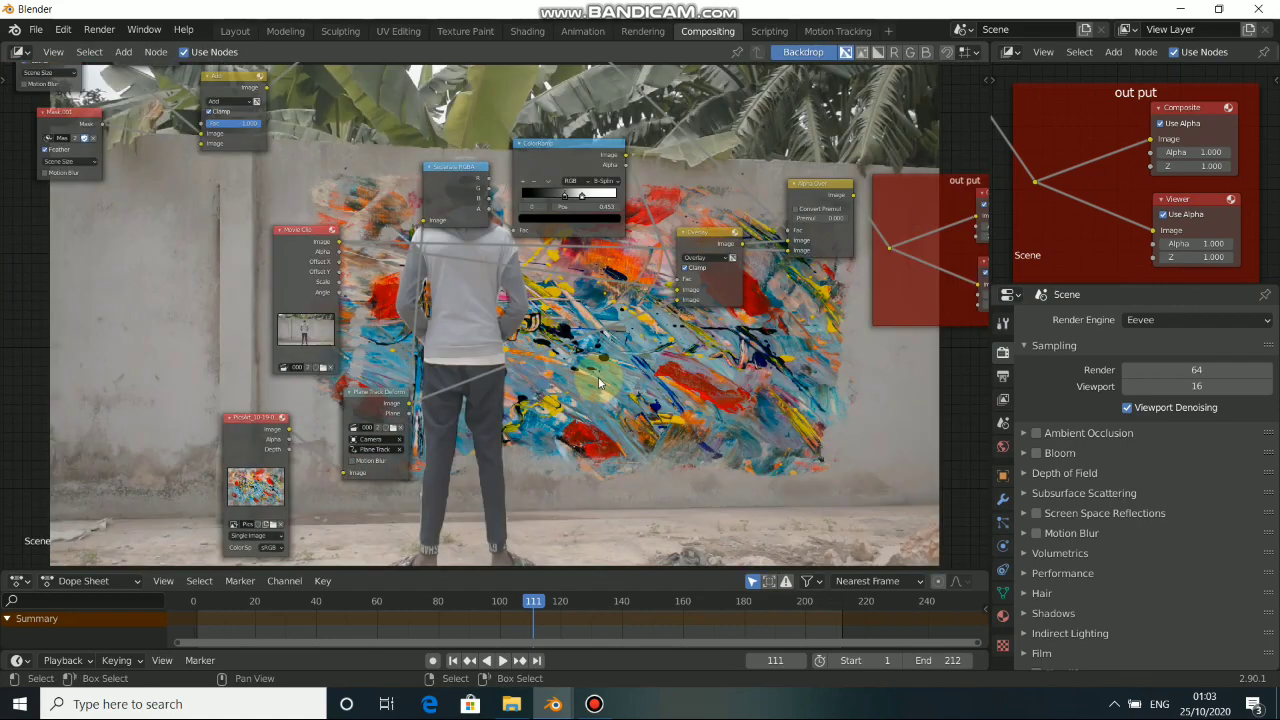
left_click_drag(648, 371, 652, 328, "alt")
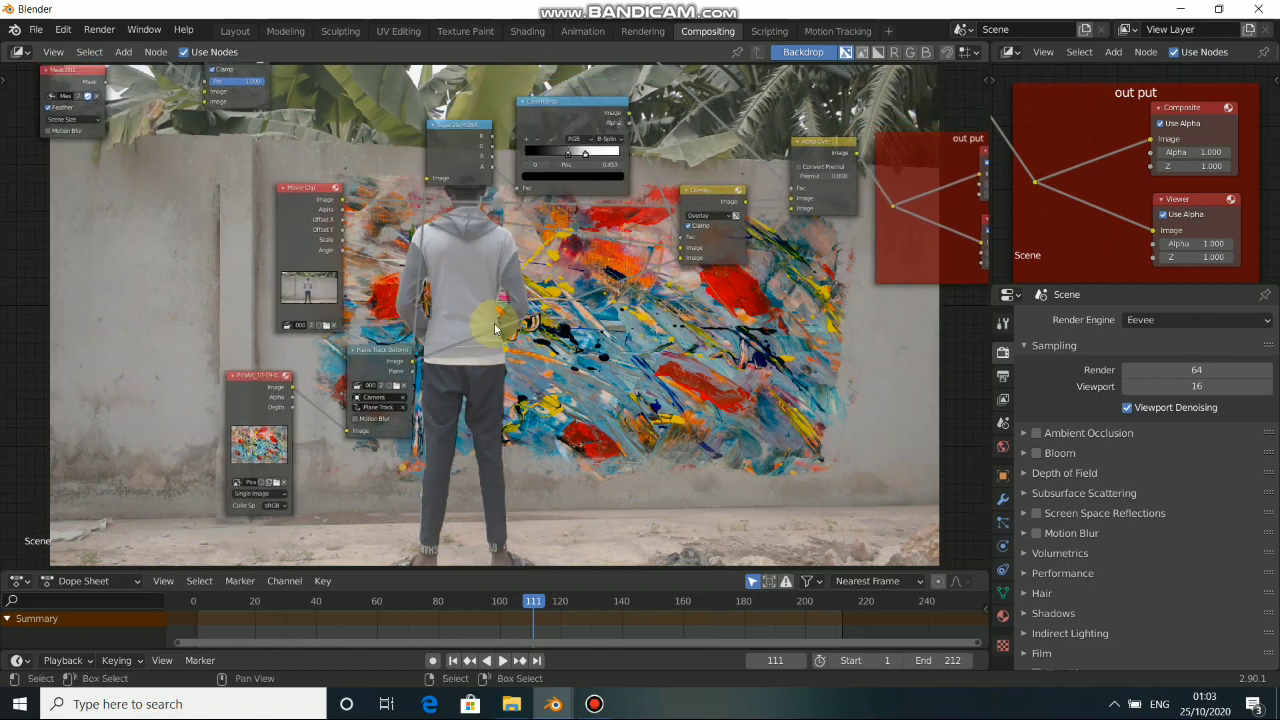
left_click_drag(366, 367, 372, 372)
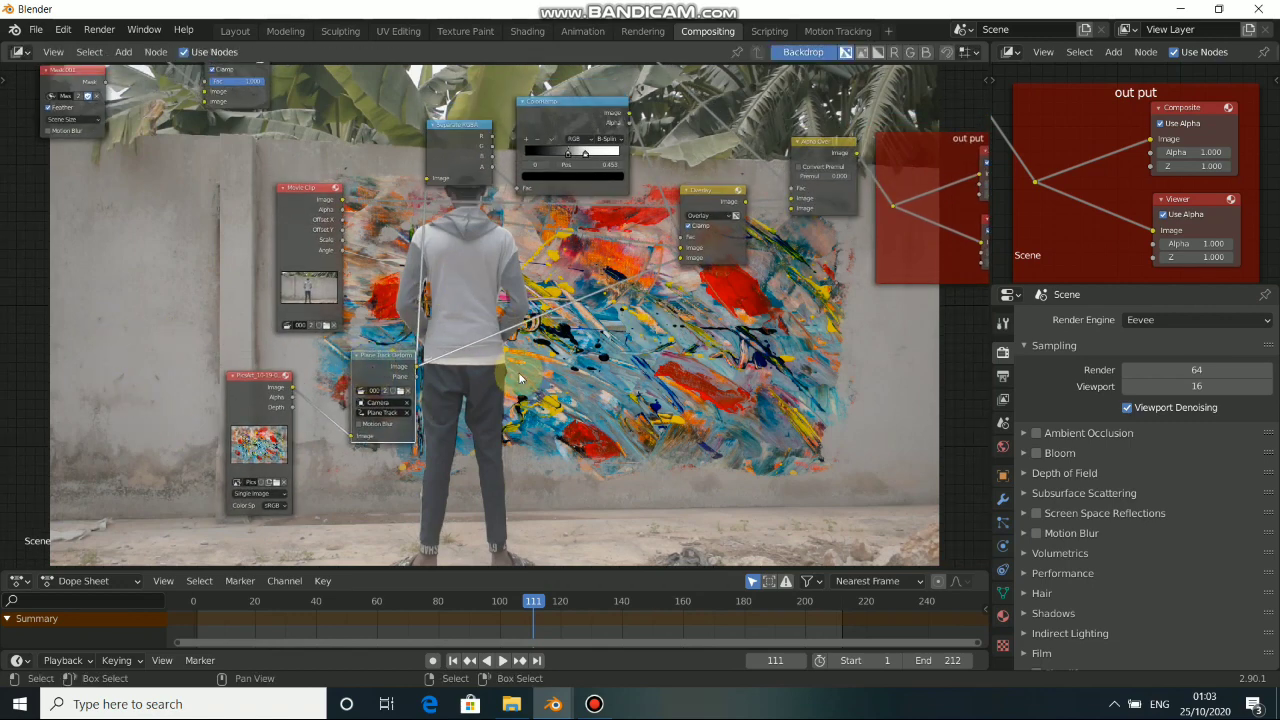
key("shift+a")
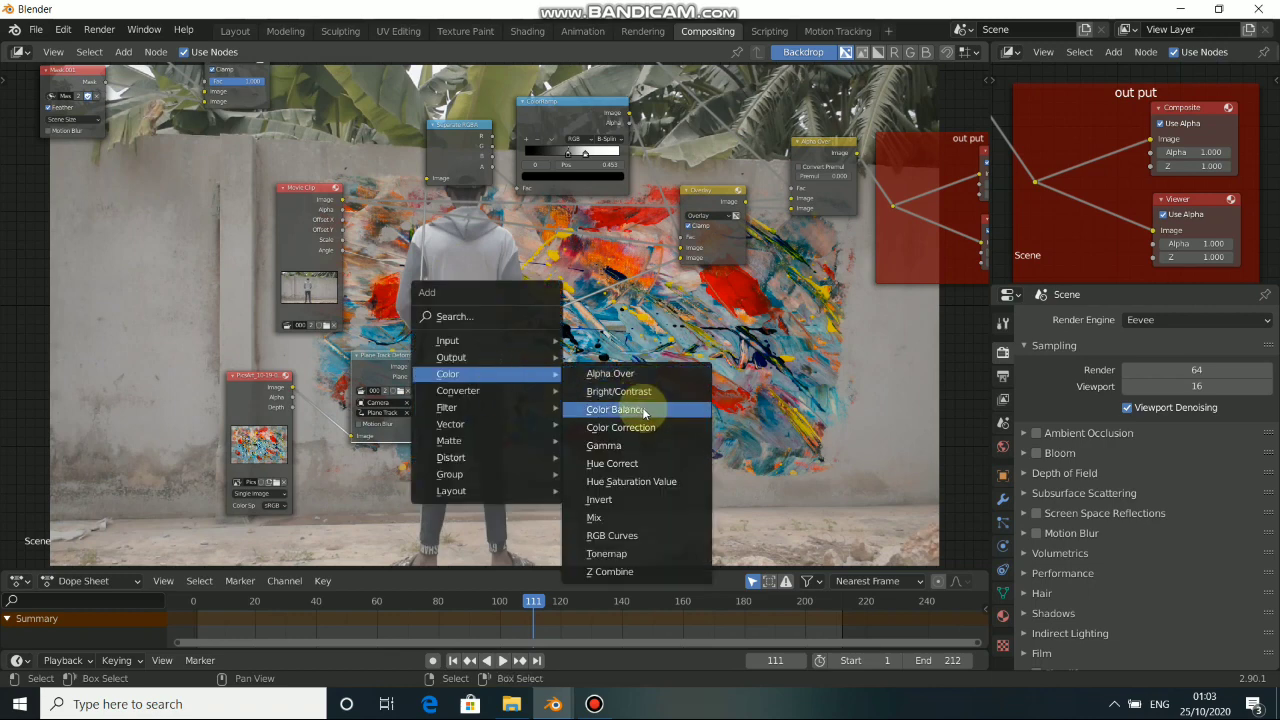
left_click(643, 410)
left_click(493, 350)
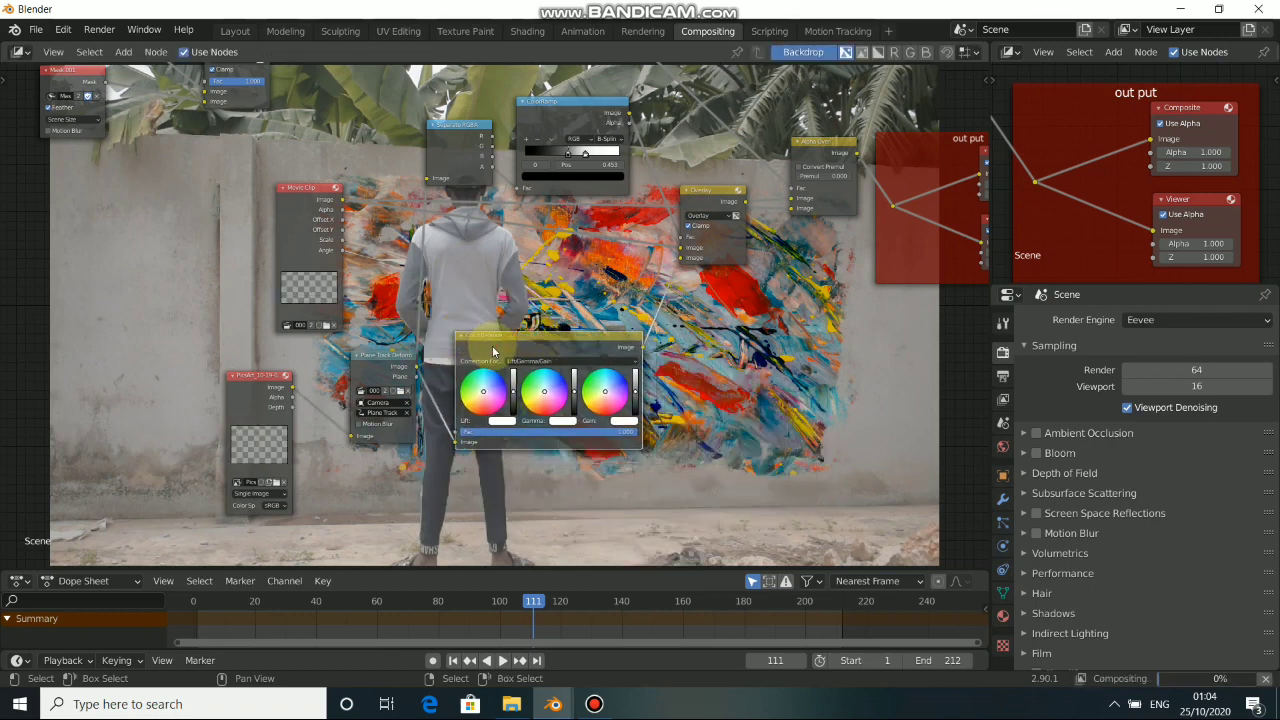
mouse_move(492, 337)
left_mouse_down()
mouse_move(503, 344)
mouse_move(496, 325)
left_mouse_up()
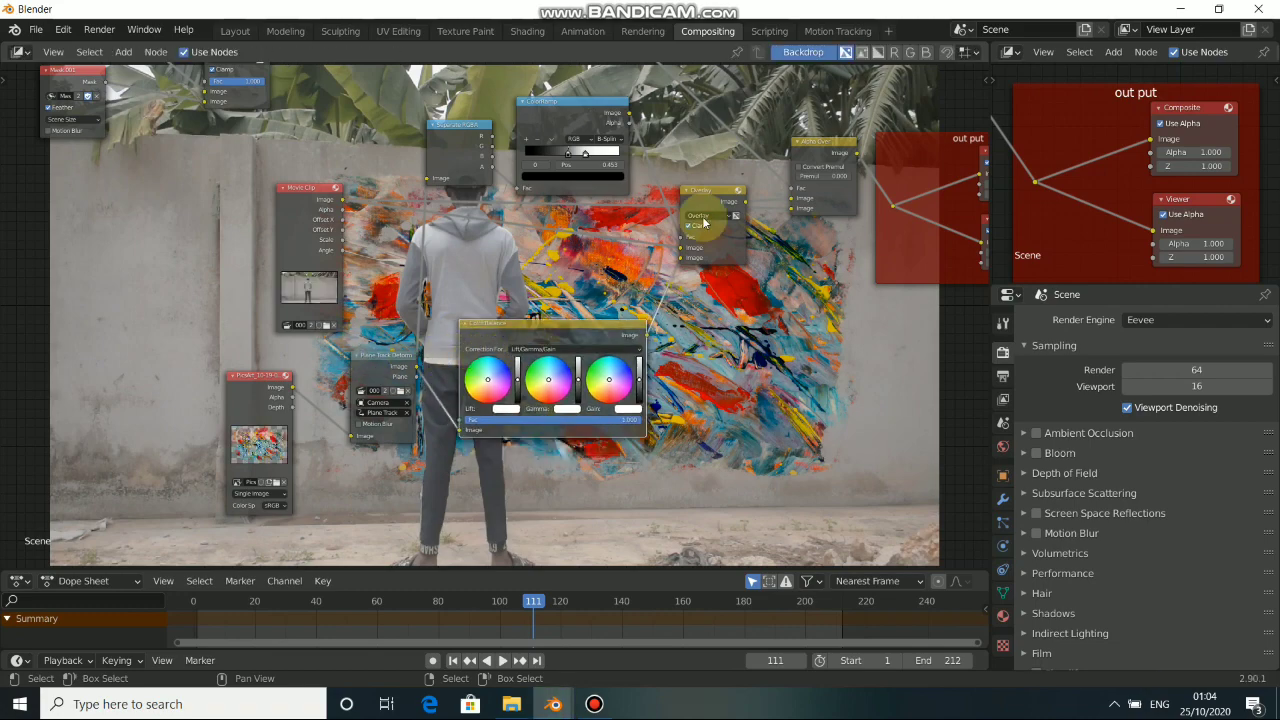
left_click_drag(546, 339, 559, 327)
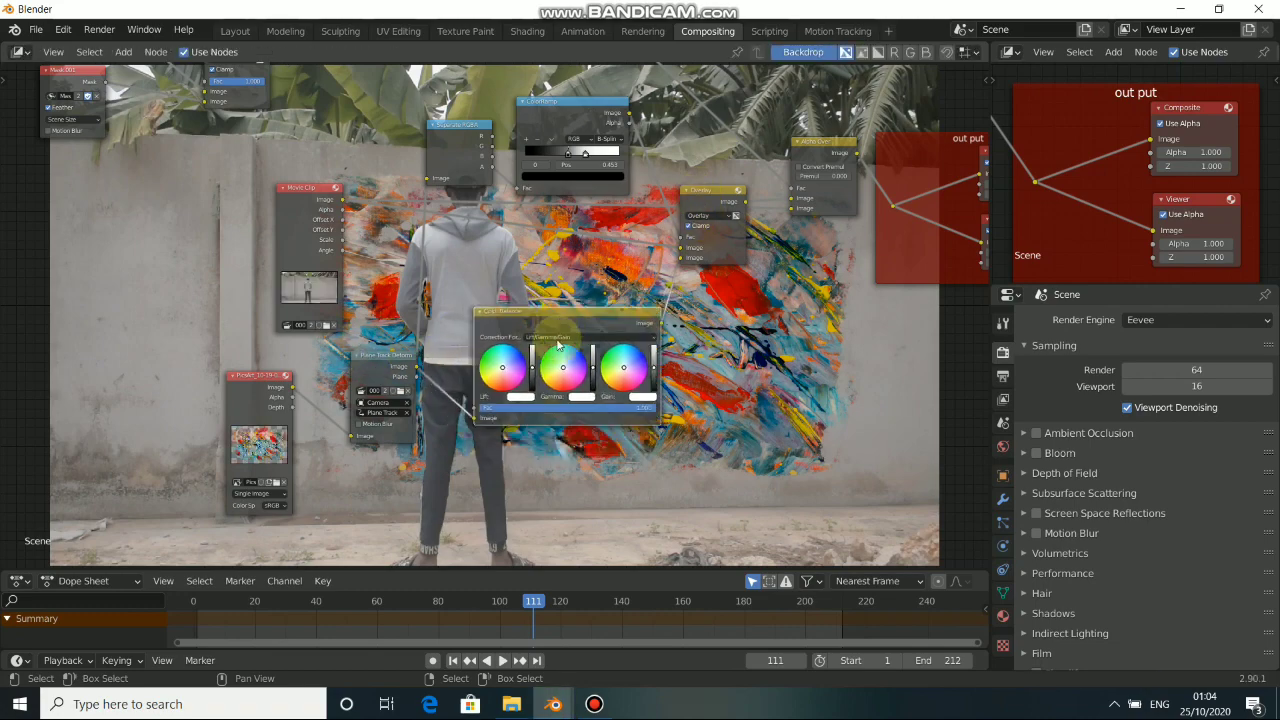
Step: Raise the Lift brightness slightly on the Color Balance node and check the painting in the backdrop
scroll(510, 428, "up", 3)
scroll(510, 428, "up", 2)
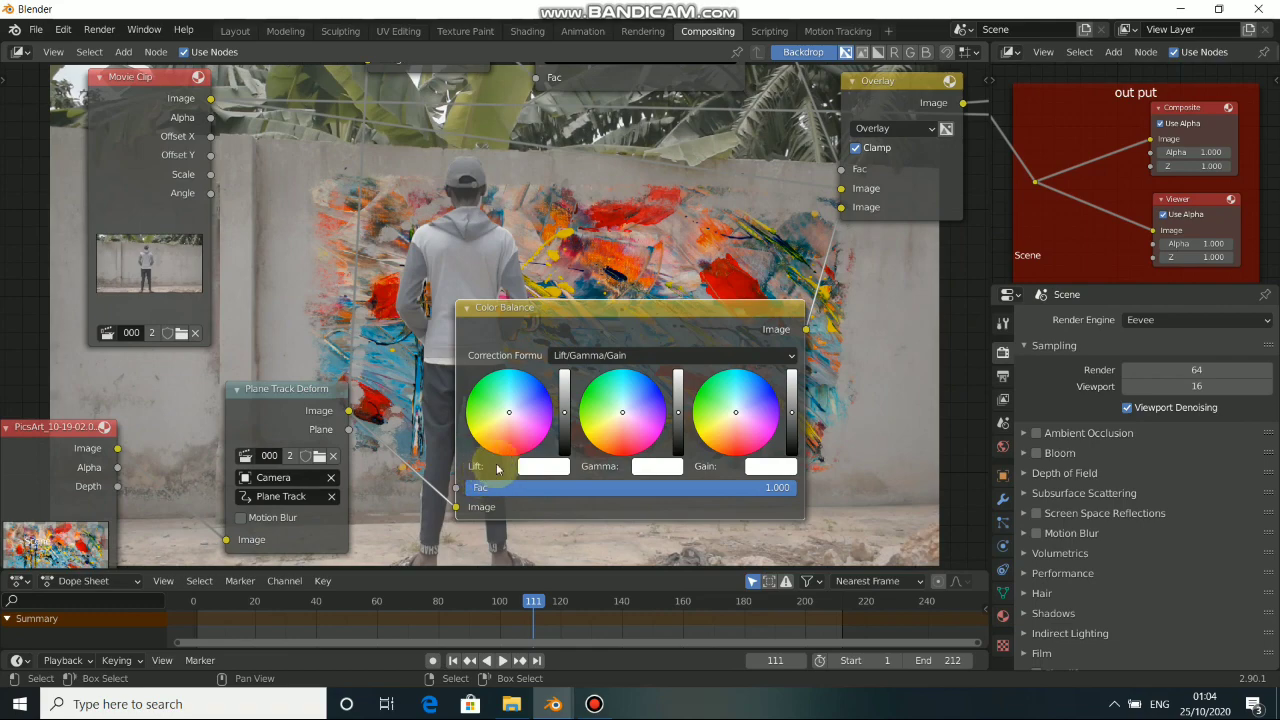
left_click_drag(593, 328, 585, 309)
scroll(537, 400, "up", 3)
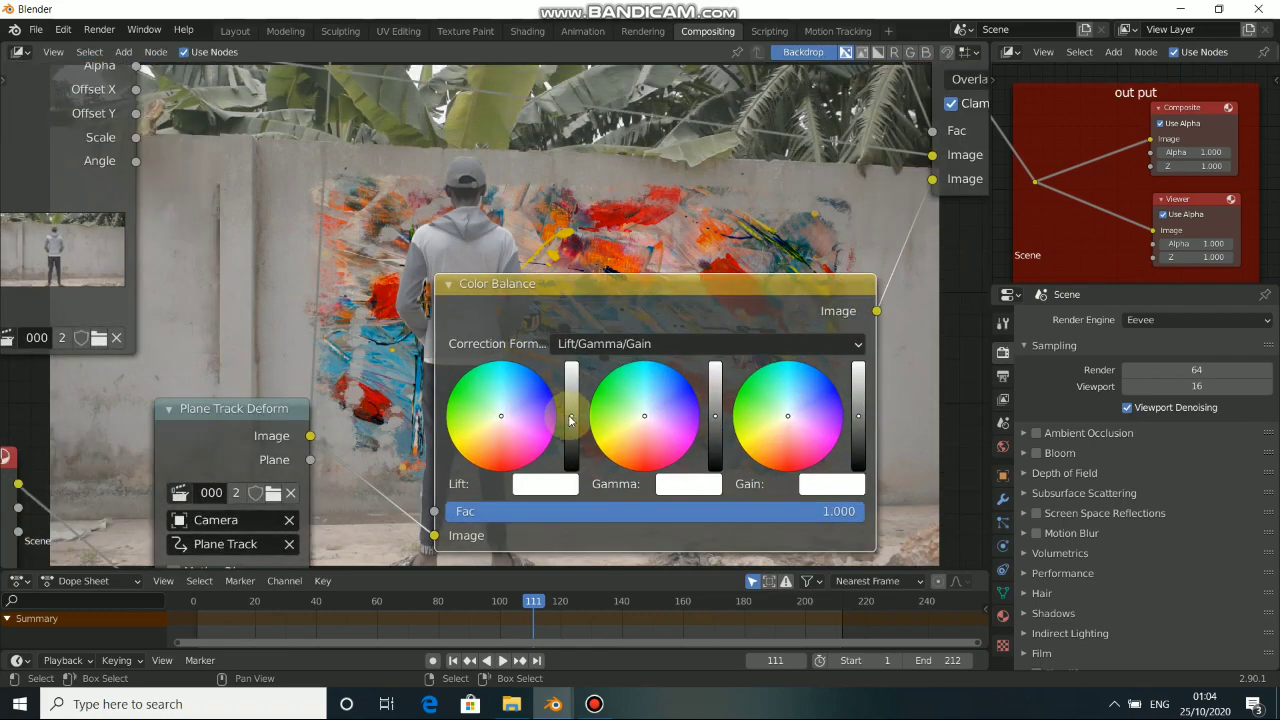
left_click_drag(569, 415, 570, 410)
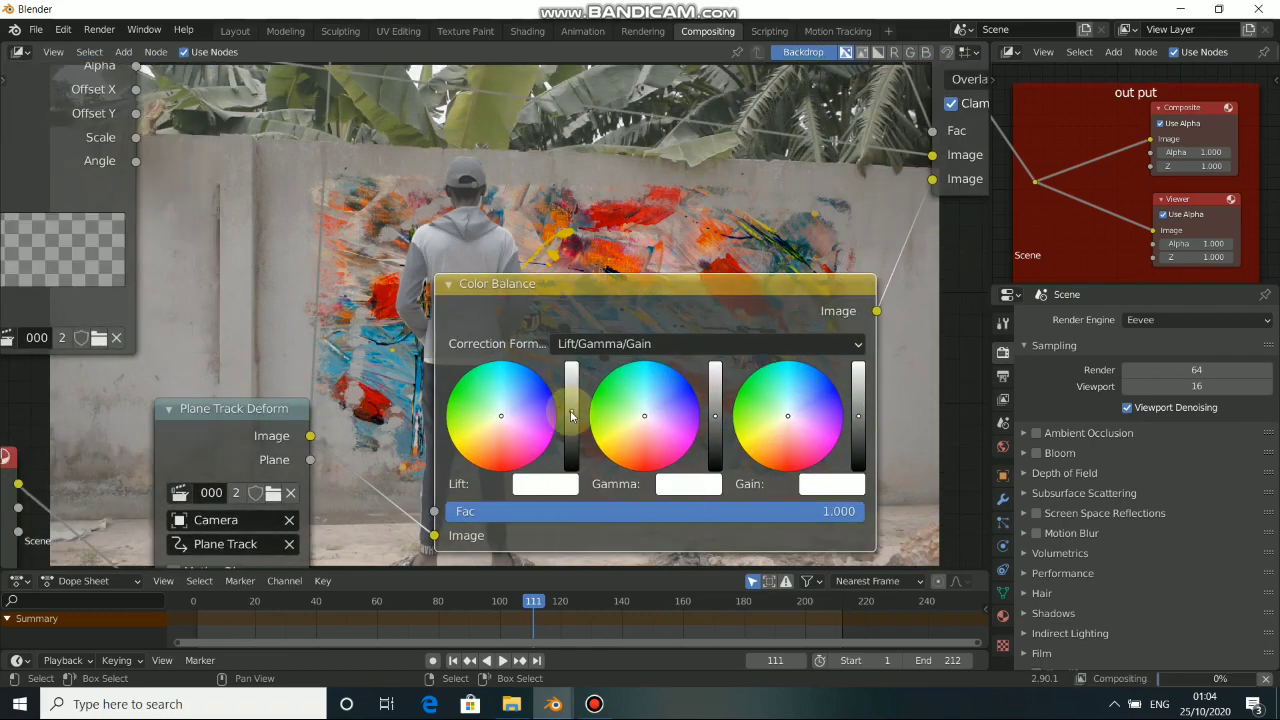
middle_click_drag(584, 283, 559, 401)
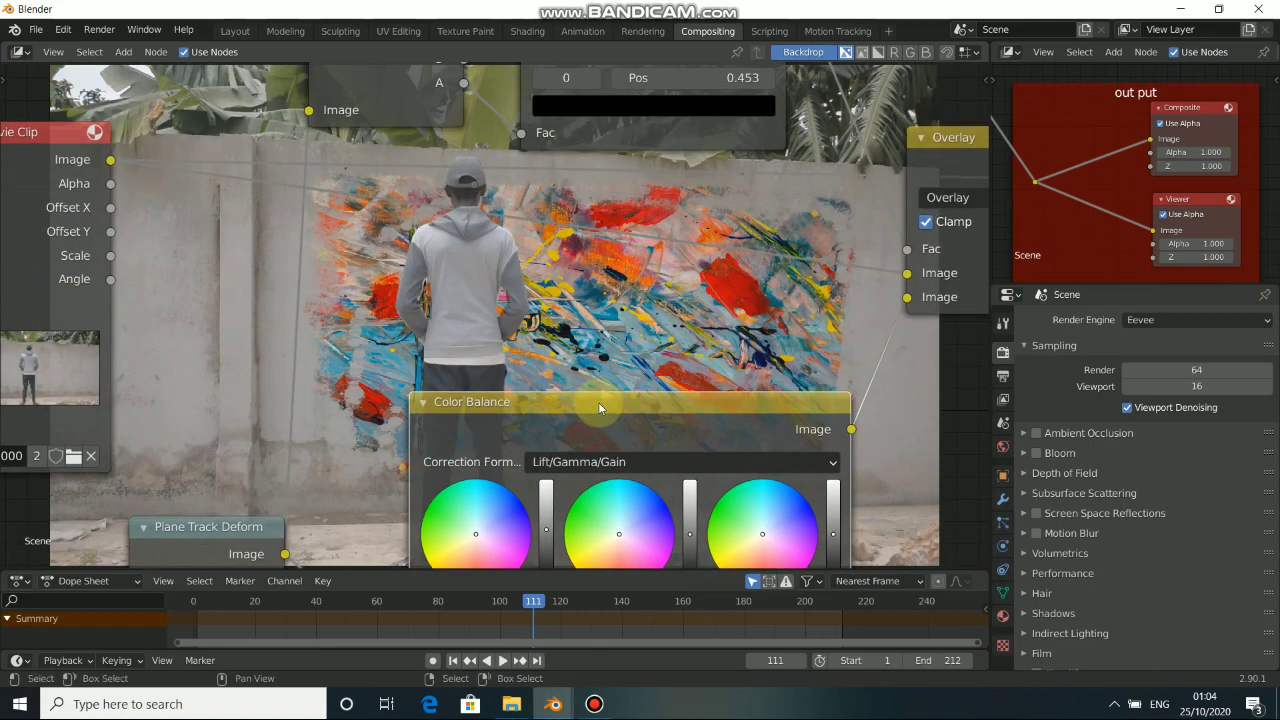
Step: Mute and unmute the Color Balance node after the Plane Track Deform to compare the painting with and without it
key("m")
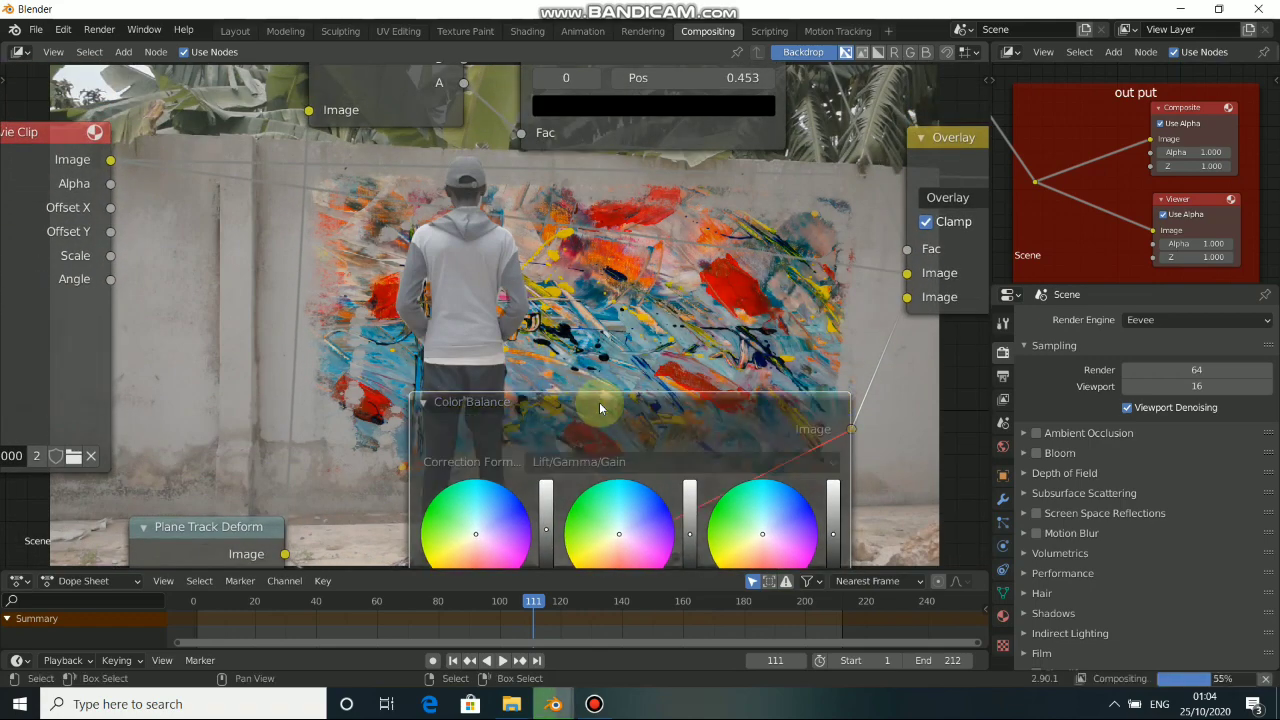
key("m")
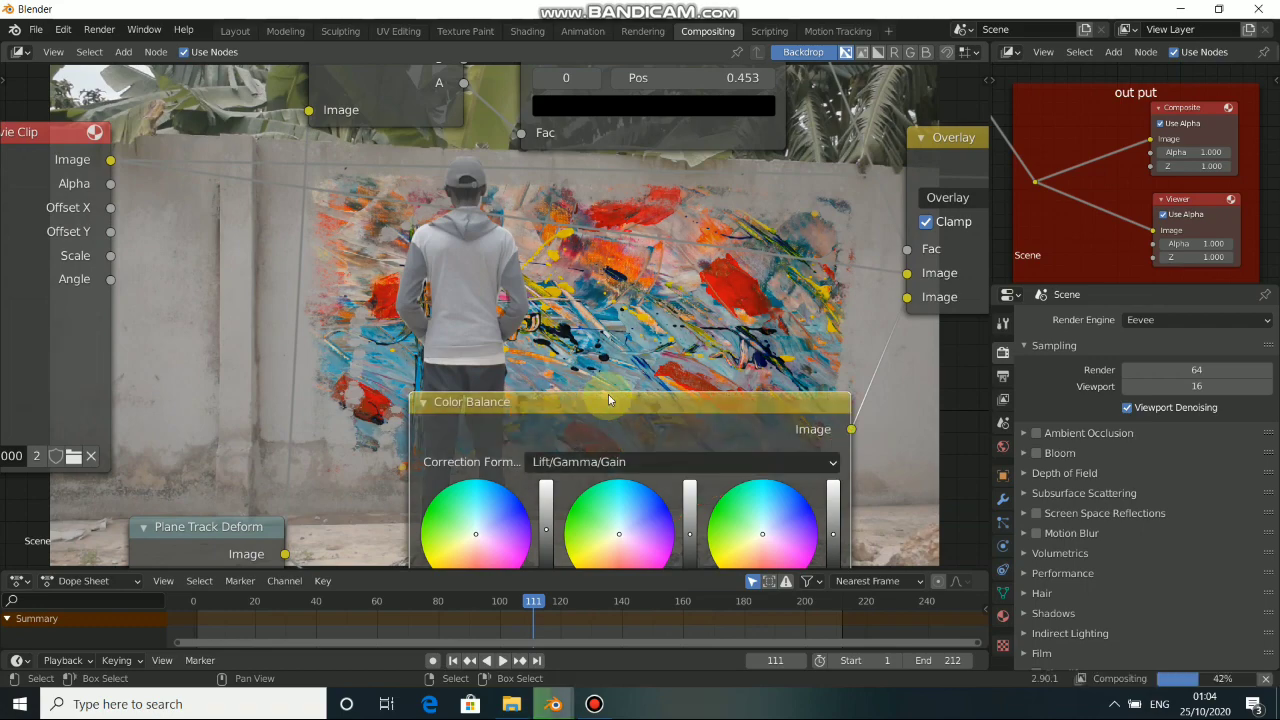
middle_click_drag(640, 330, 586, 214)
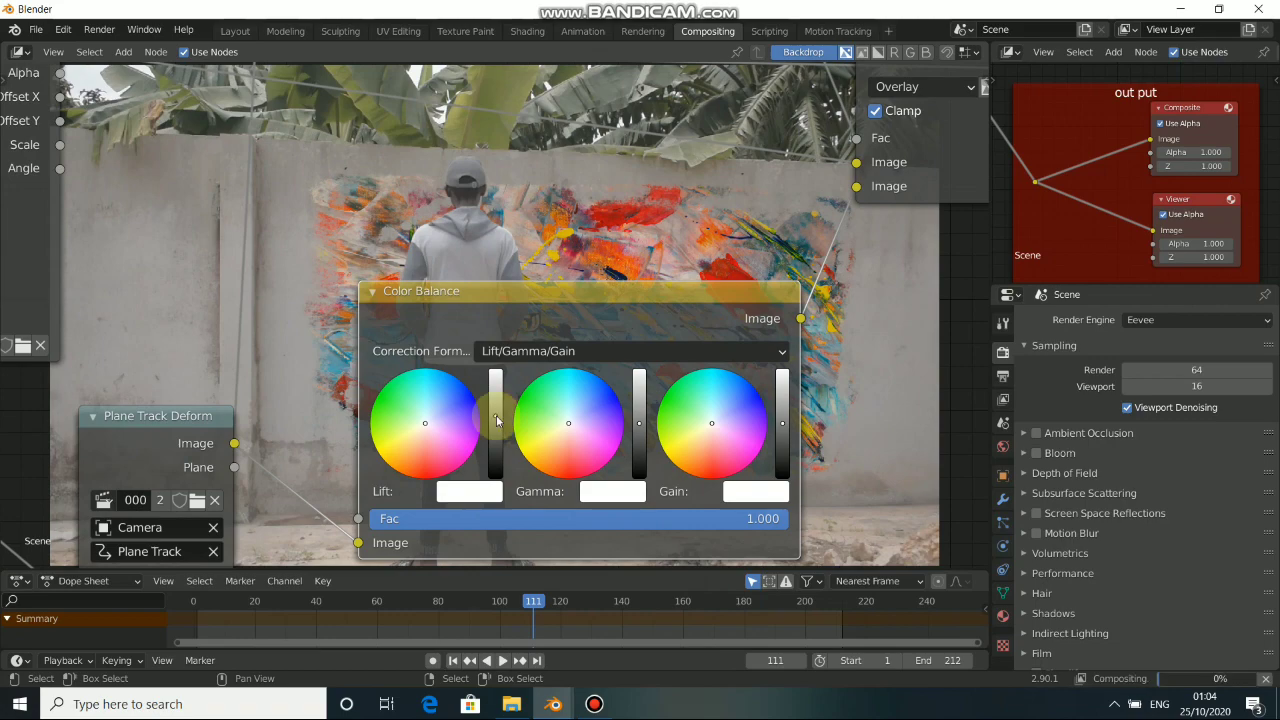
scroll(640, 280, "down", 3)
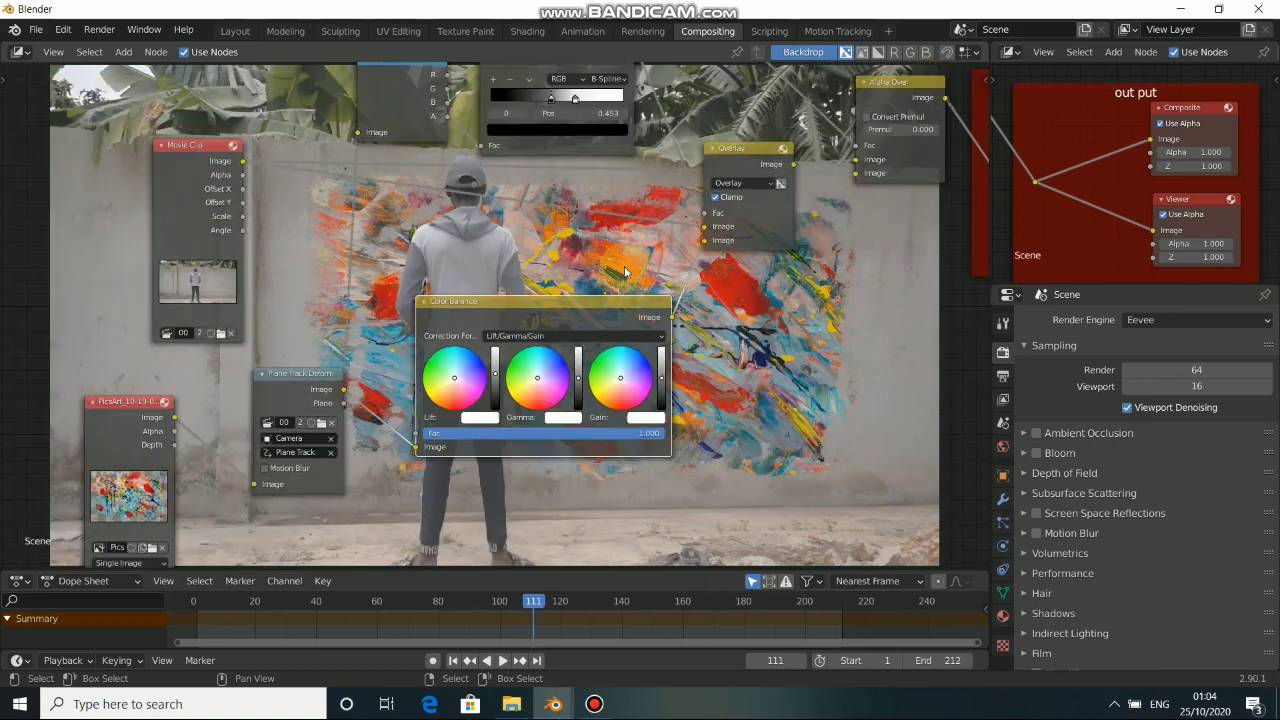
Step: Insert a second Color Balance node on the link between the Alpha Over node and the output frame
middle_click_drag(655, 138, 615, 224)
left_click_drag(615, 224, 706, 286)
left_click(720, 287)
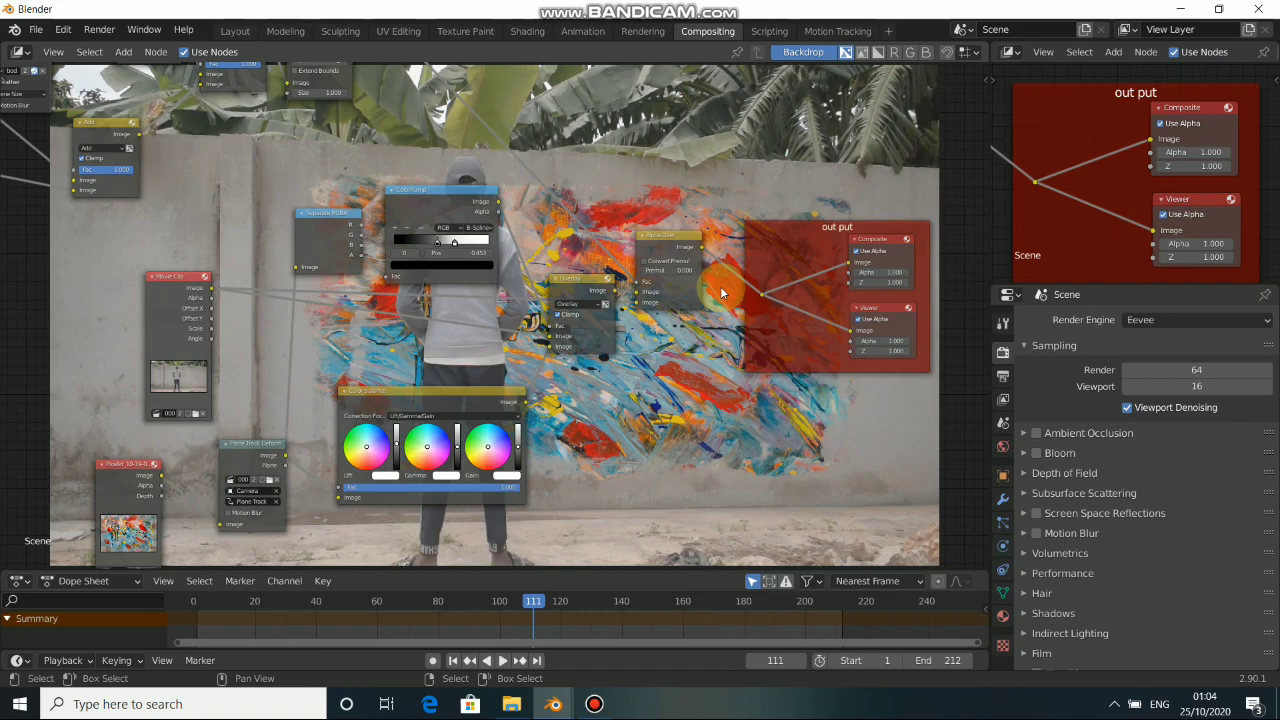
key("shift+a")
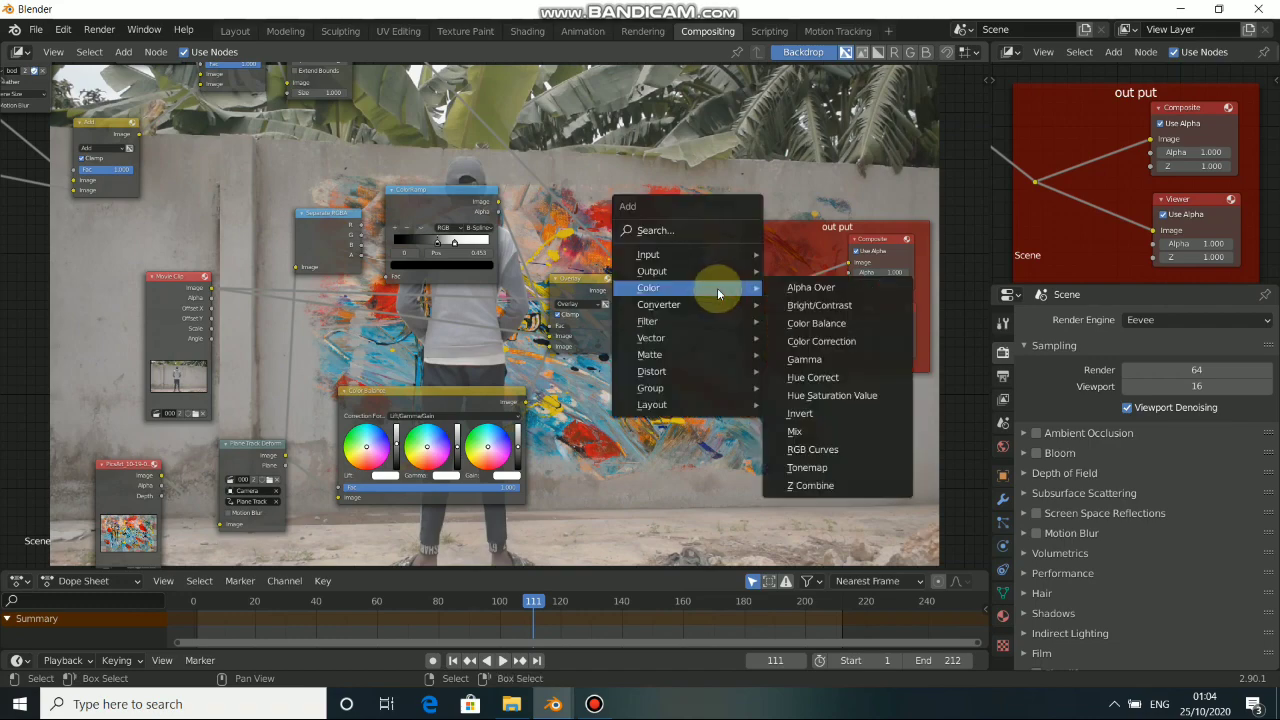
left_click(789, 323)
left_click(770, 290)
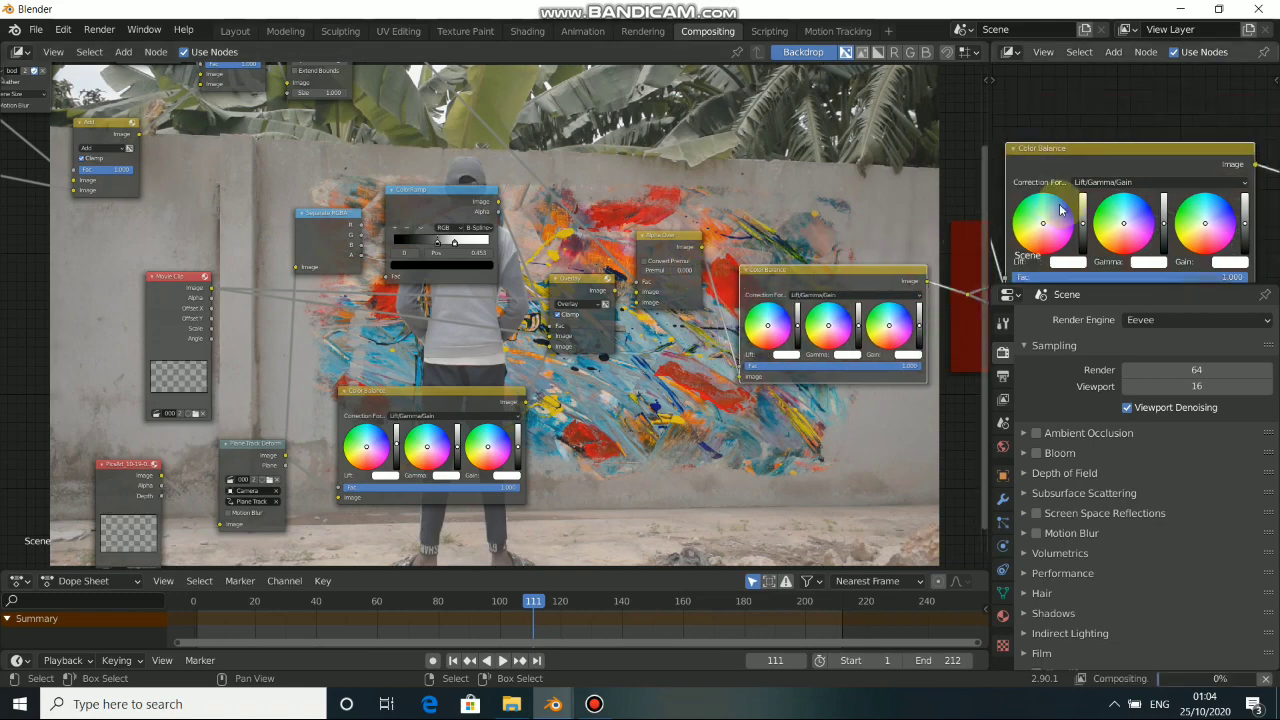
mouse_move(1065, 203)
left_mouse_down("alt")
mouse_move(1050, 205)
mouse_move(1050, 191)
left_mouse_up("alt")
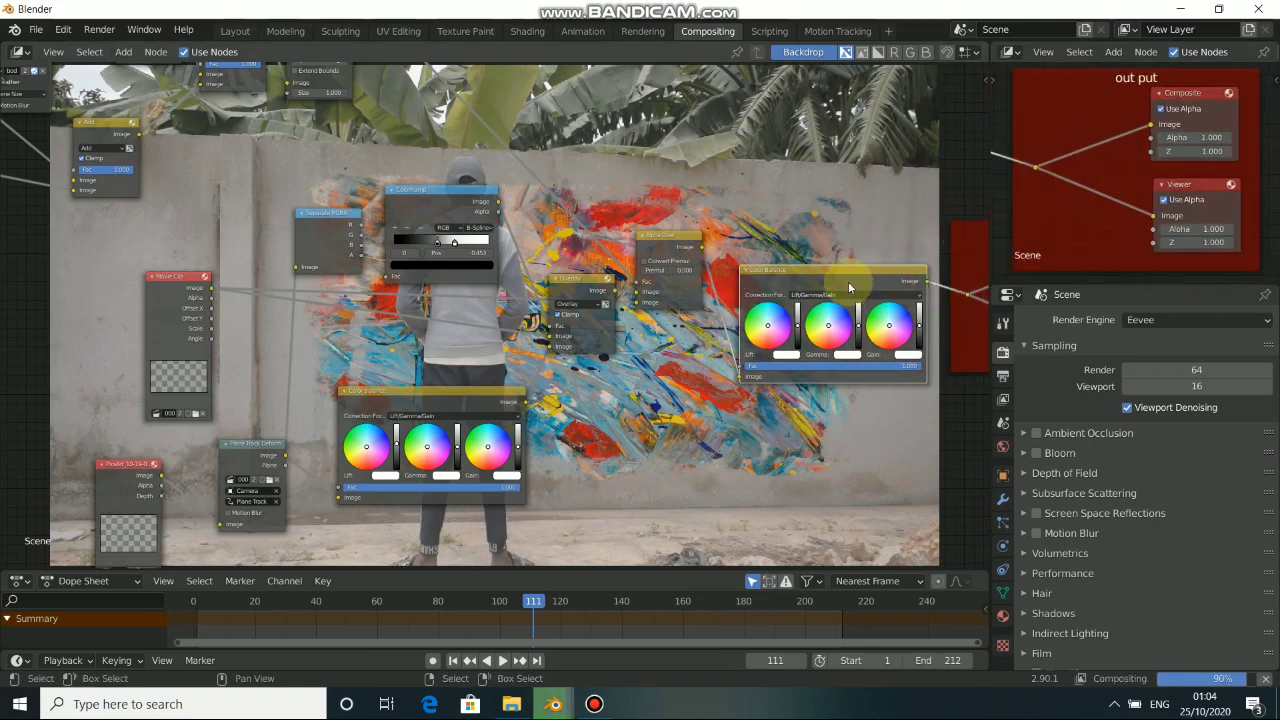
Step: Reposition the second Color Balance node and the Alpha Over node to open a gap between them
left_click_drag(843, 276, 818, 247)
middle_click_drag(814, 255, 708, 279)
scroll(687, 269, "up", 2)
left_click_drag(687, 264, 719, 283)
left_click_drag(590, 265, 580, 261)
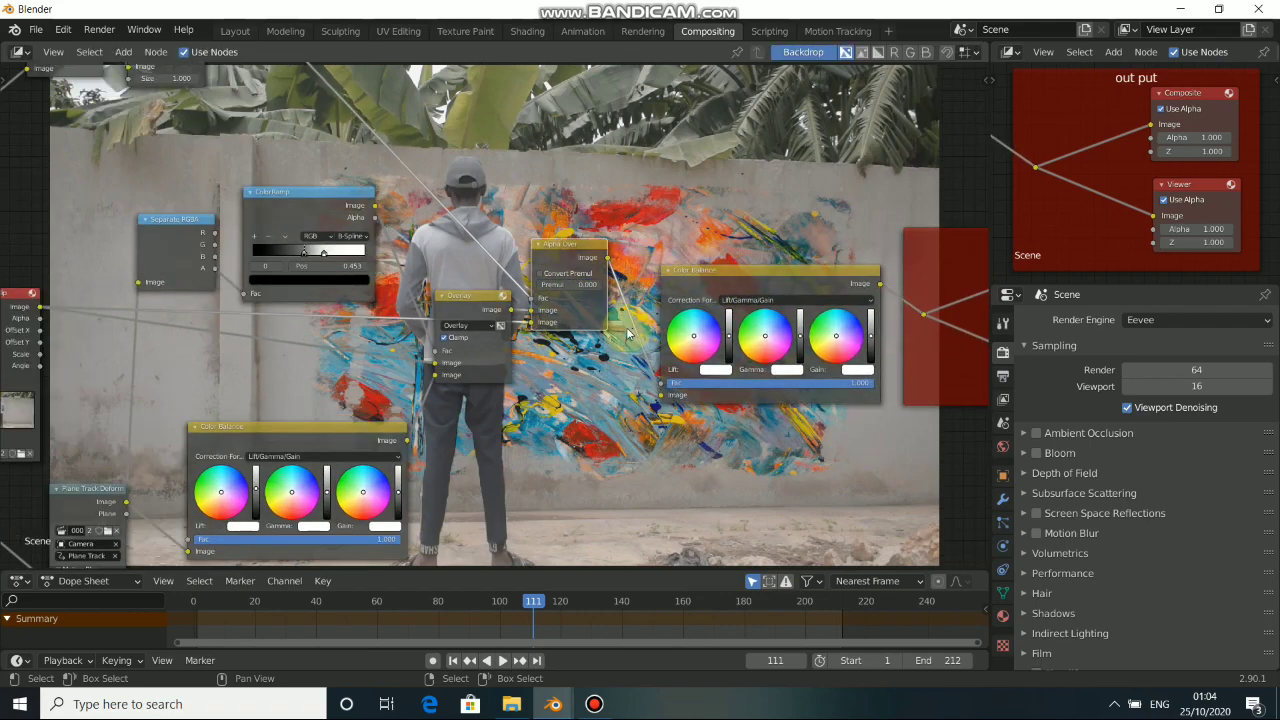
Step: Insert a Bright/Contrast node on the link between the Alpha Over node and the second Color Balance node
key("shift+a")
mouse_move(628, 330)
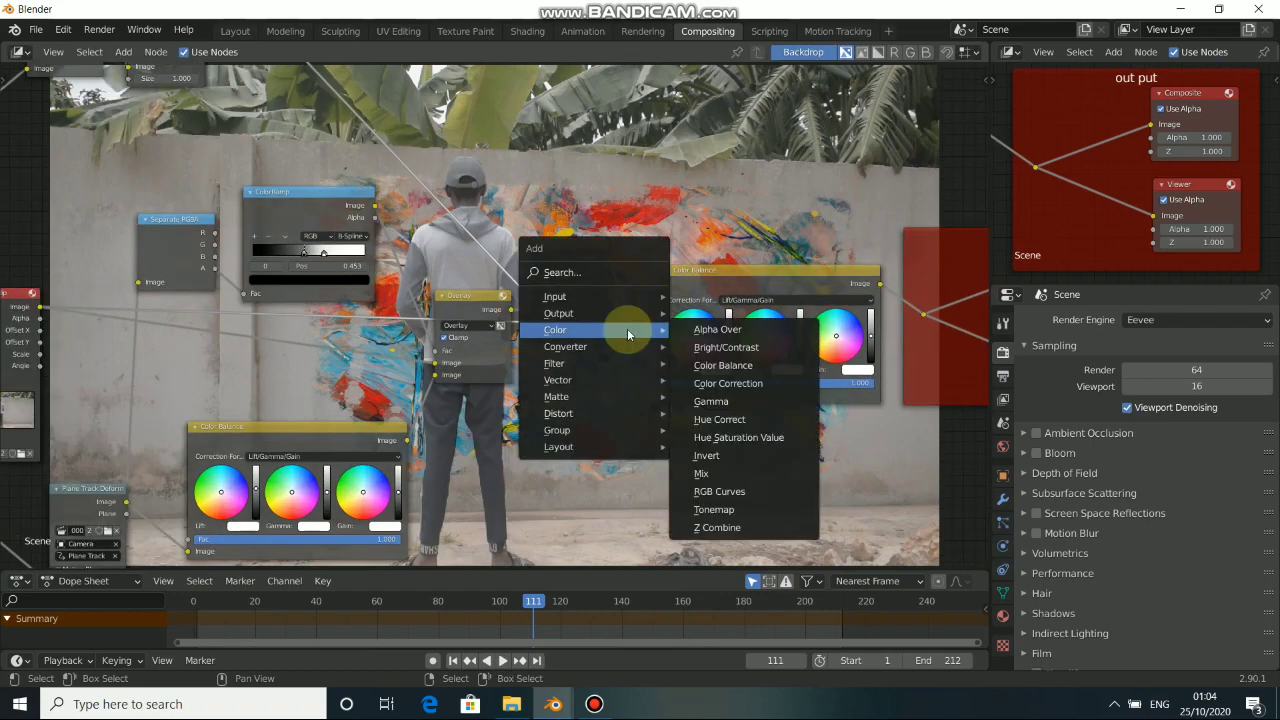
left_click(690, 347)
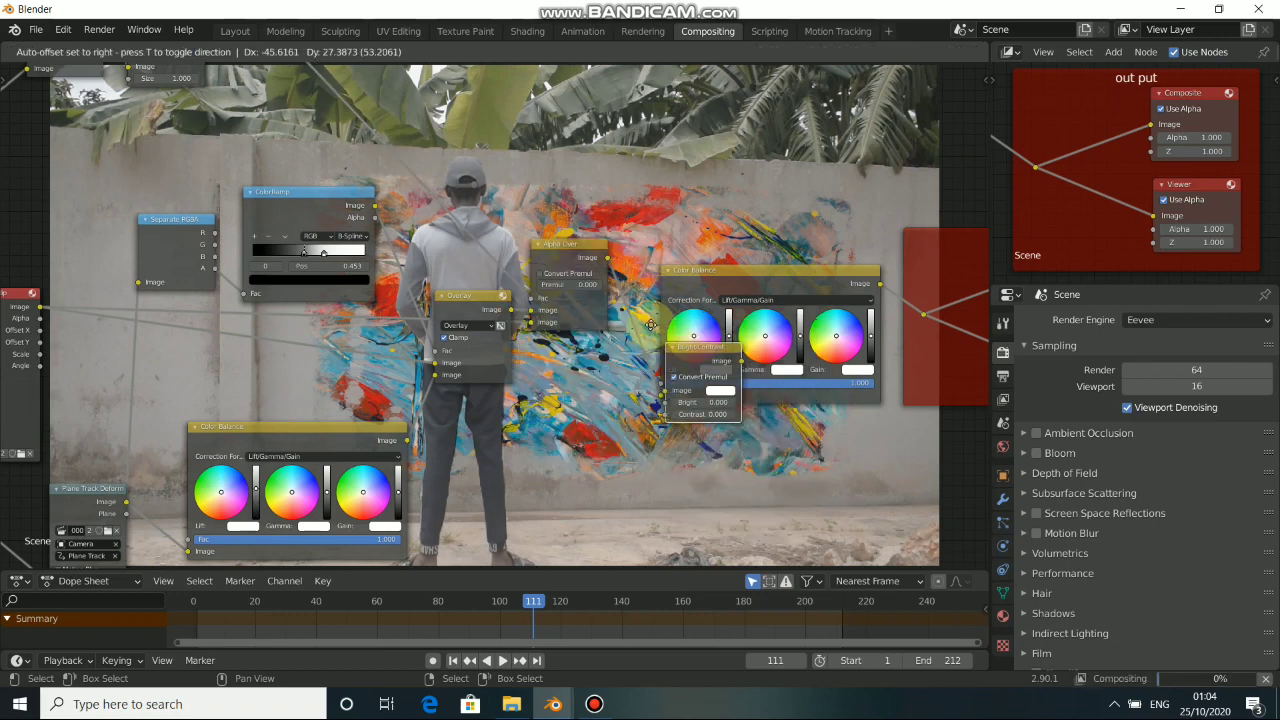
left_click(650, 312)
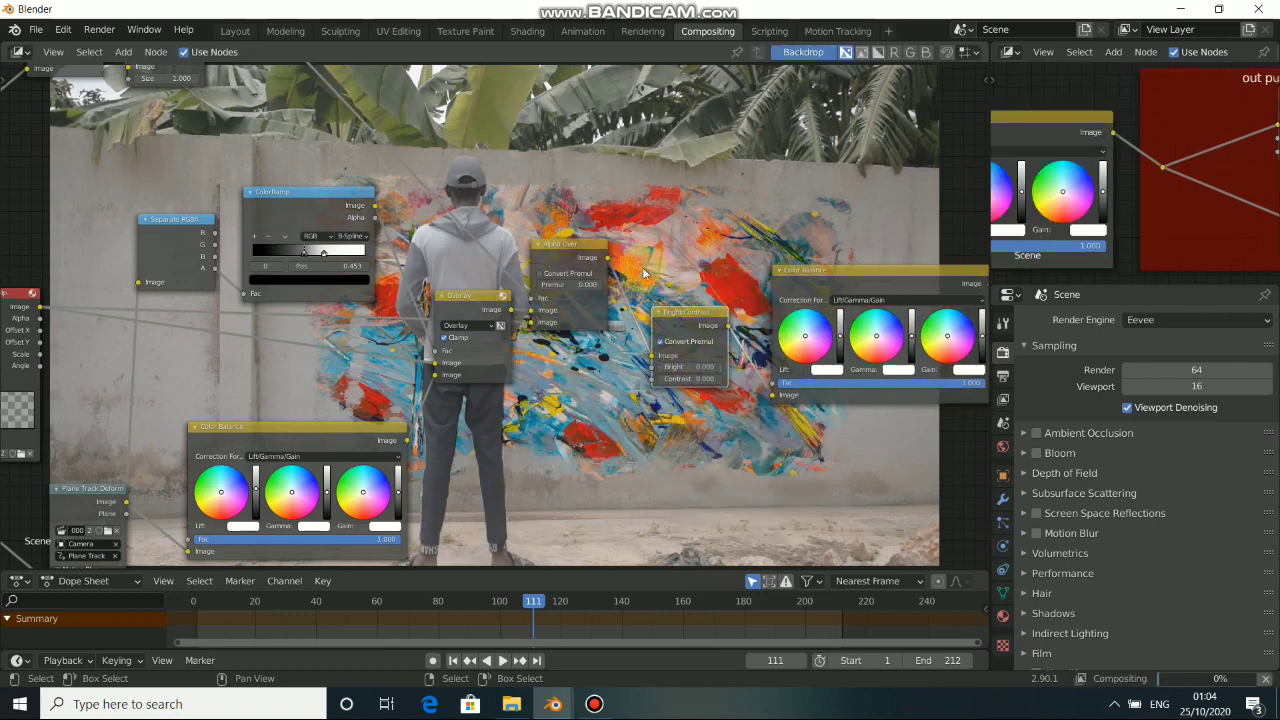
Step: Raise the Contrast of the Bright/Contrast node to 1.000
middle_click_drag(747, 362, 693, 332)
scroll(693, 332, "up", 3)
left_click(787, 376)
left_click(787, 376)
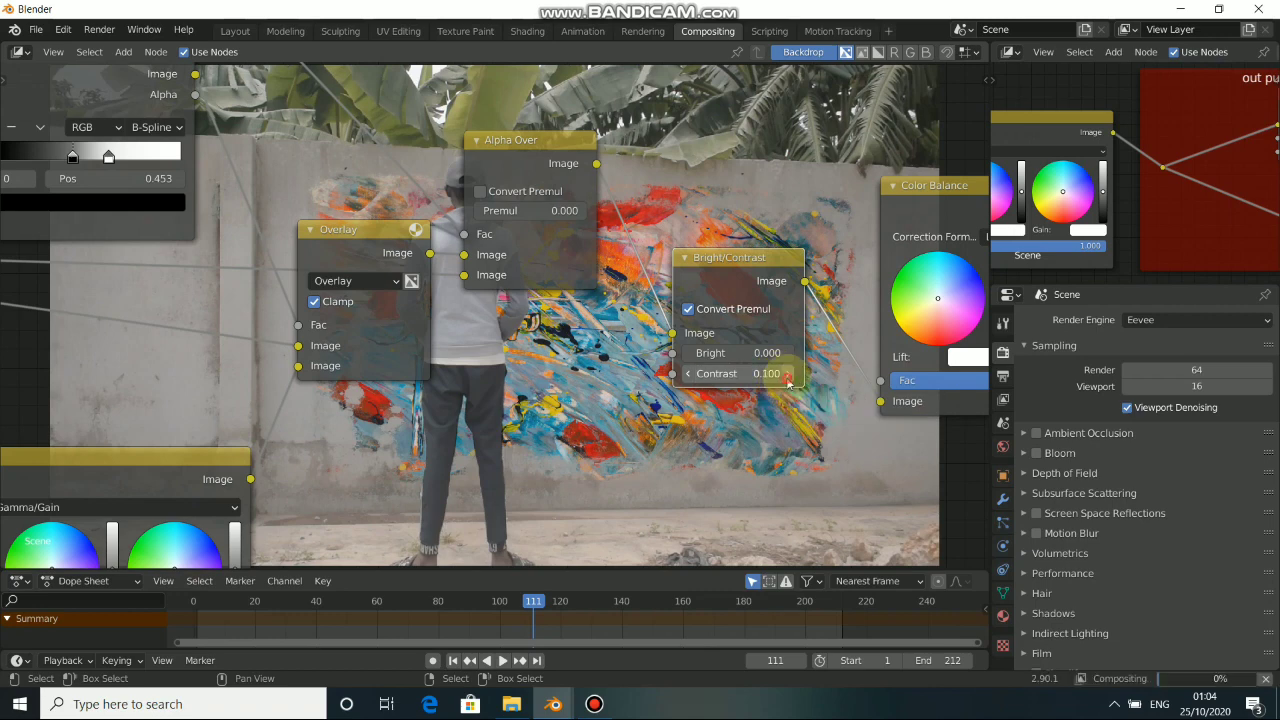
left_click(787, 376)
left_click(787, 376)
left_click(788, 381)
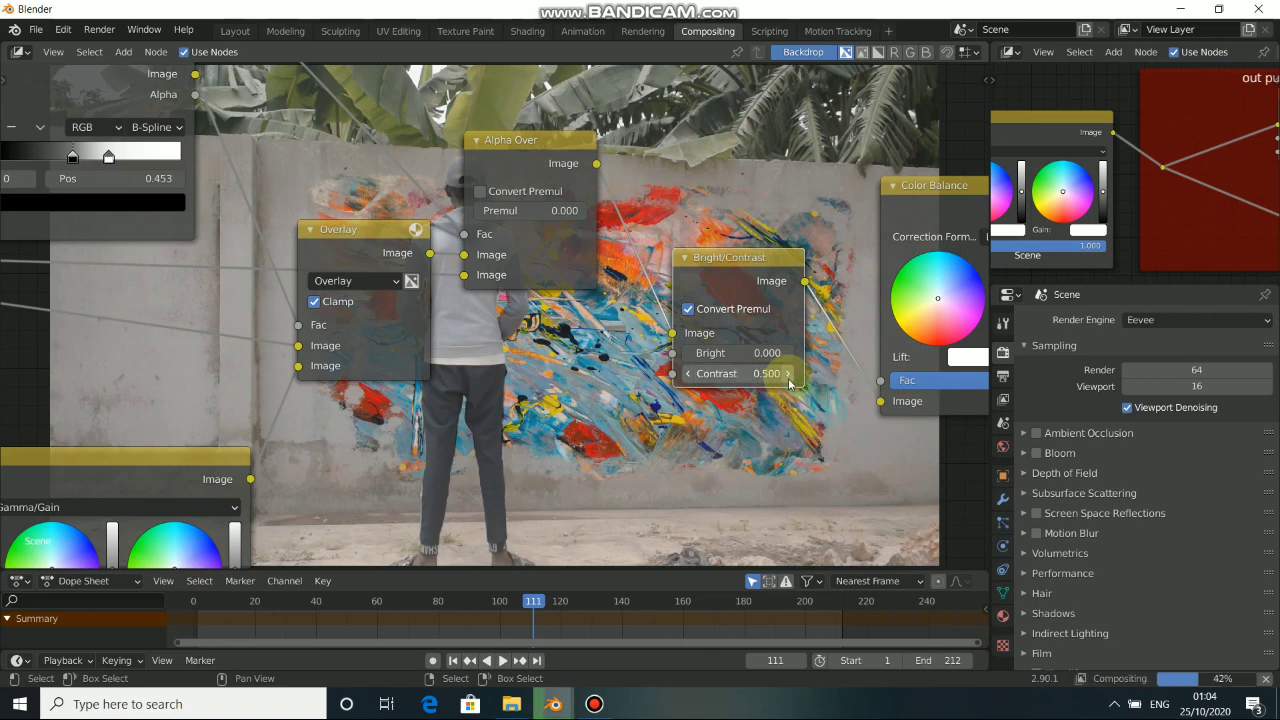
left_click(788, 379)
left_click(788, 379)
left_click(788, 379)
left_click(788, 379)
left_click(788, 379)
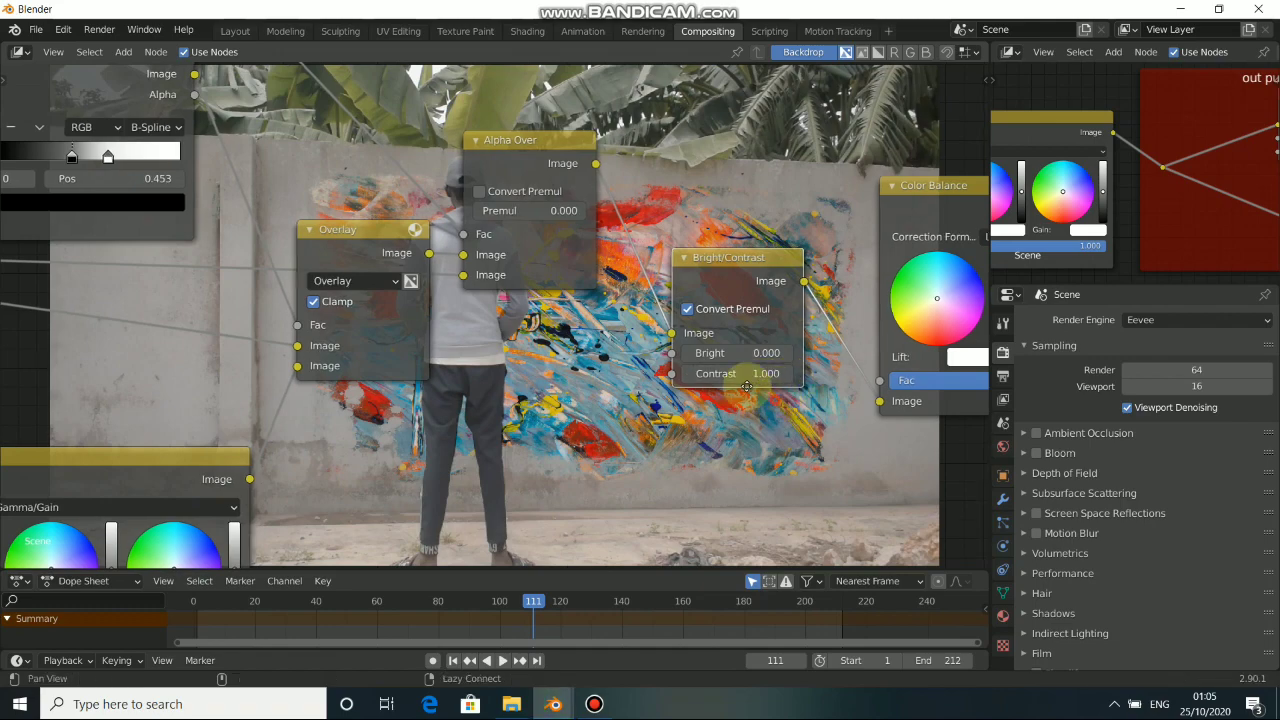
Step: On the final Color Balance node, darken Lift slightly with a blue tint, and brighten Gain slightly with a yellow tint
middle_click_drag(743, 473, 577, 481)
scroll(609, 400, "down", 6)
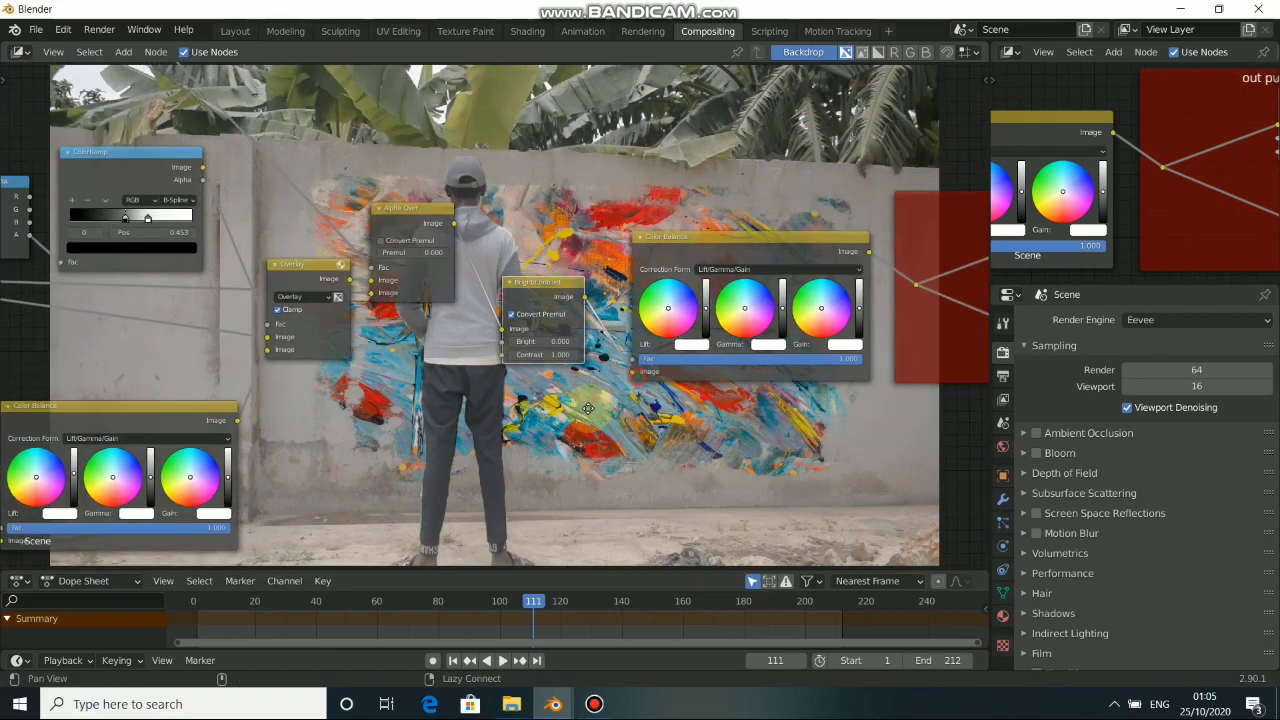
scroll(635, 378, "up", 5)
middle_click_drag(725, 338, 651, 388)
scroll(651, 393, "up", 2)
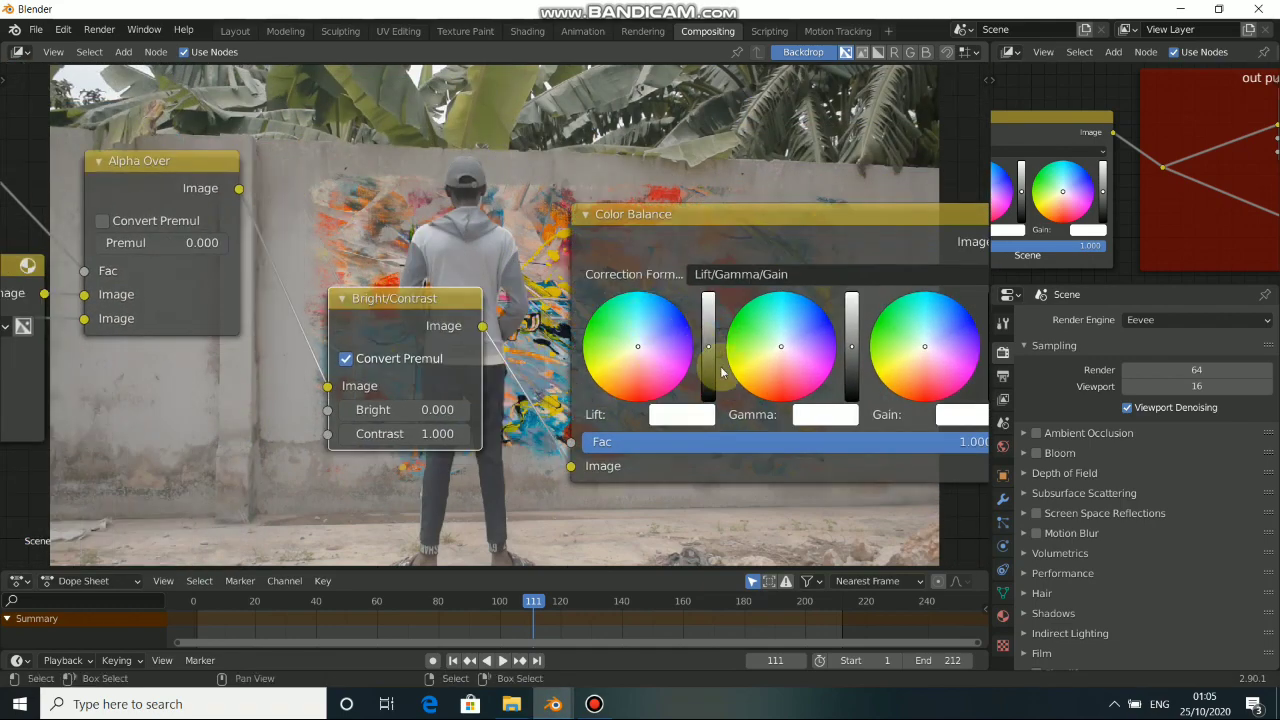
left_click(710, 349)
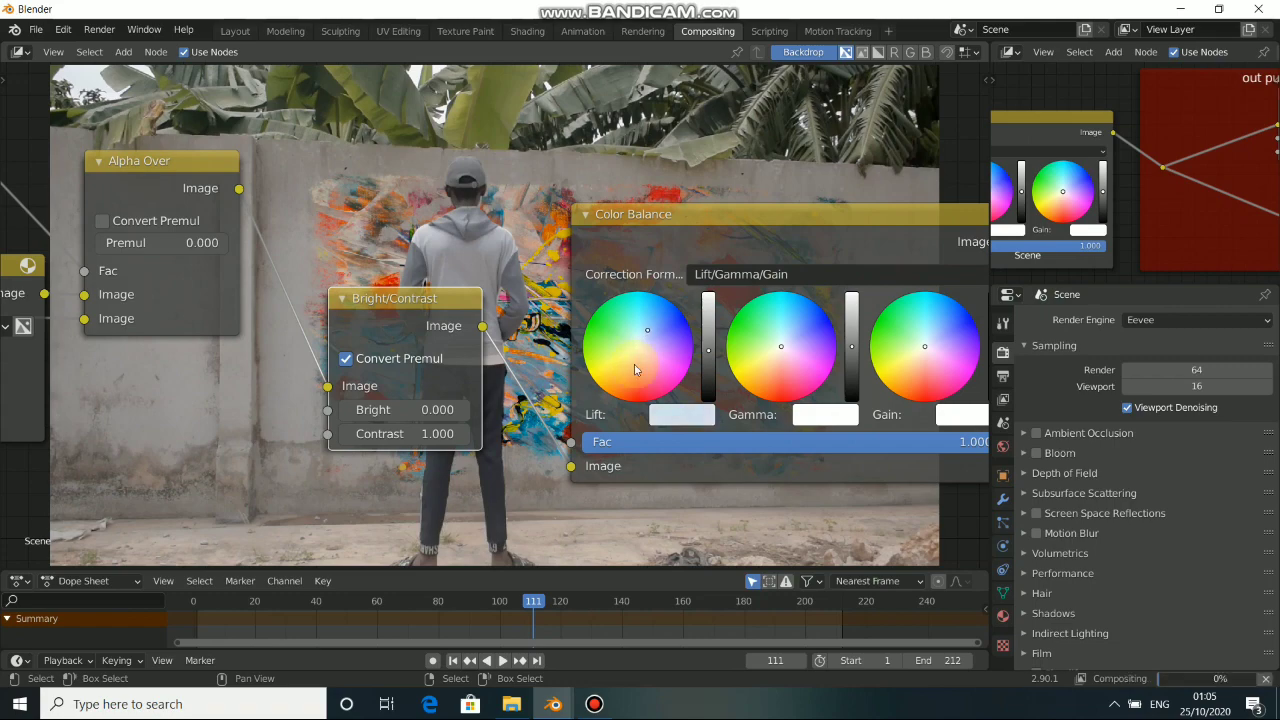
middle_click_drag(772, 216, 618, 258)
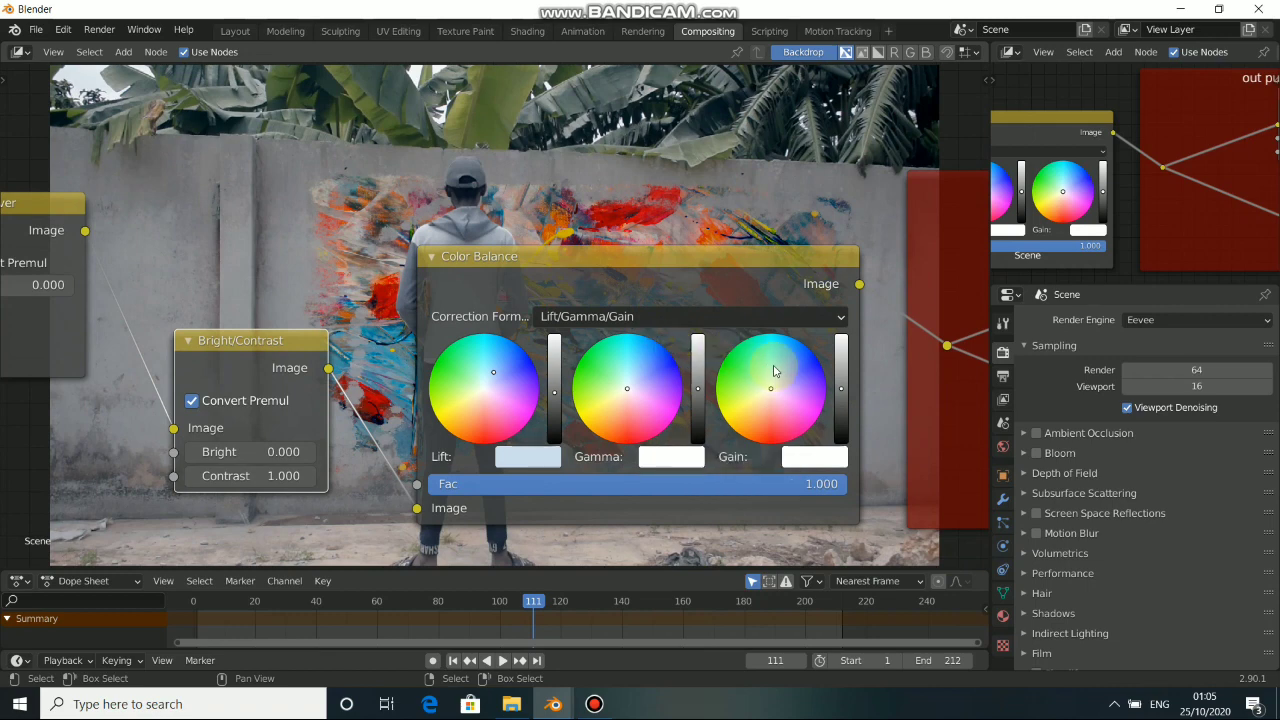
middle_click_drag(775, 366, 731, 352)
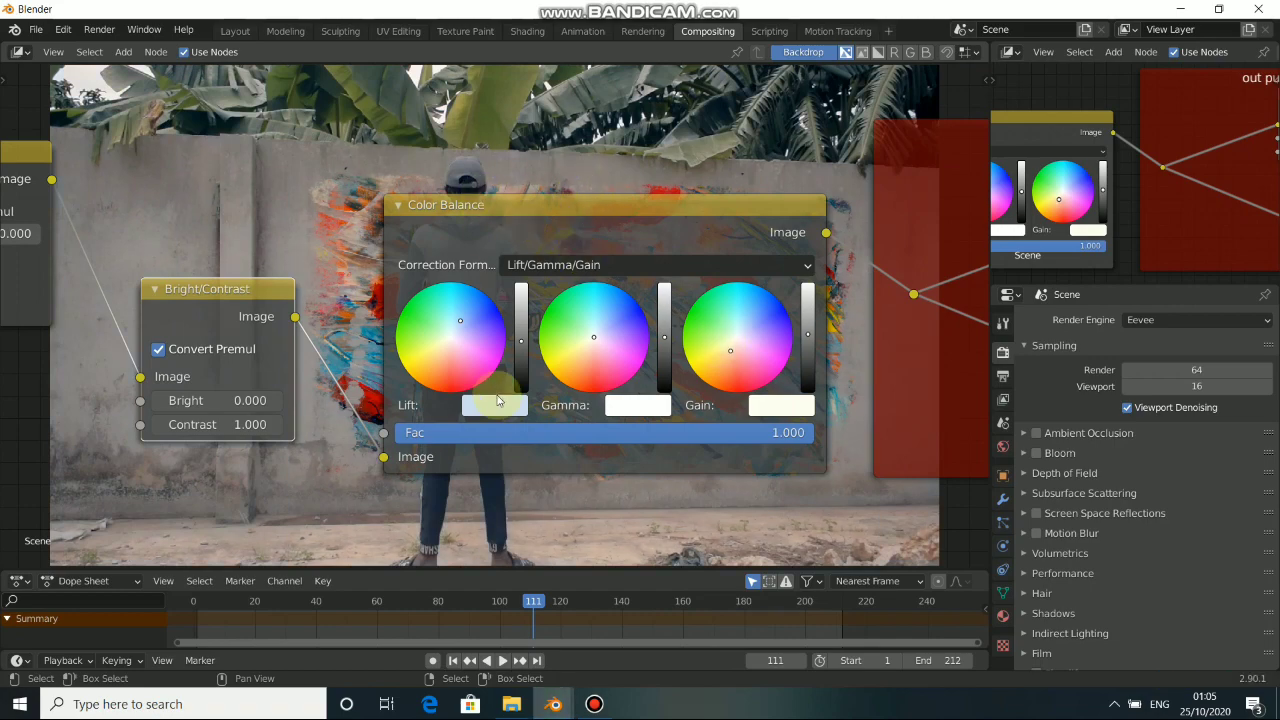
Step: Shrink the backdrop to show the whole frame, and mute and unmute the final Color Balance node to compare the grade
key("alt+v")
key("v")
key("v")
key("v")
key("v")
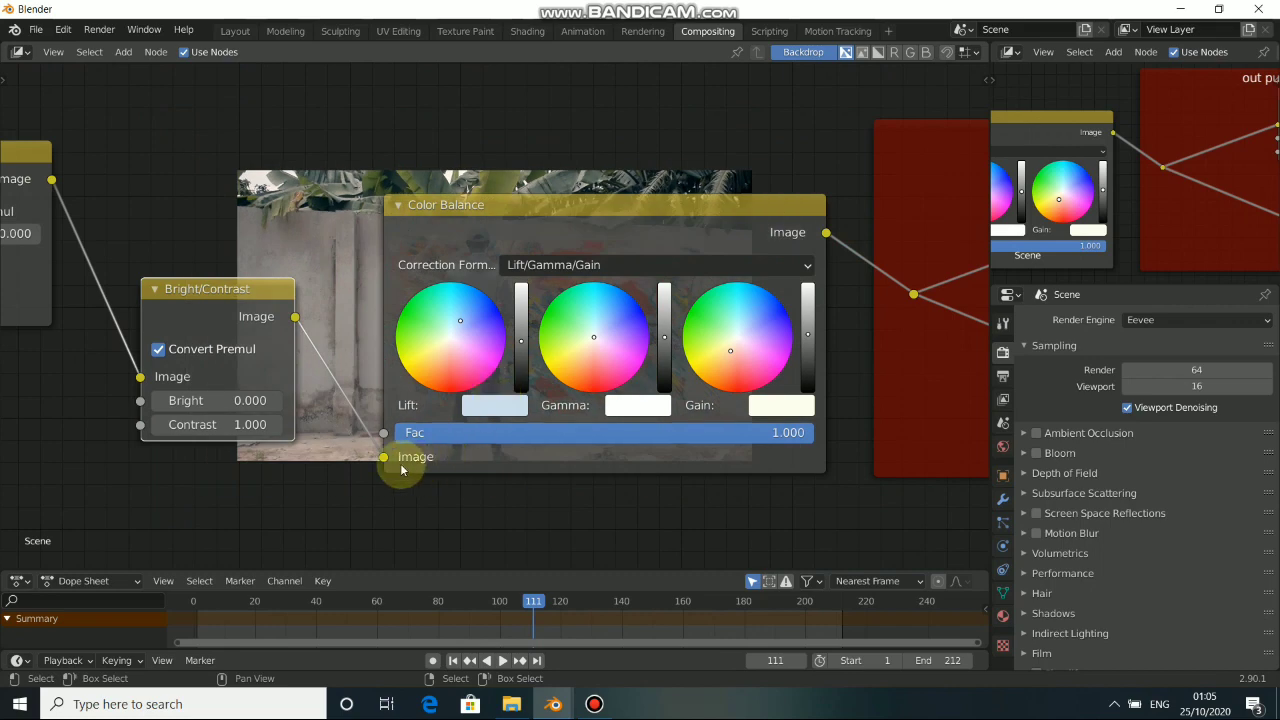
left_click_drag(444, 302, 480, 420, "alt")
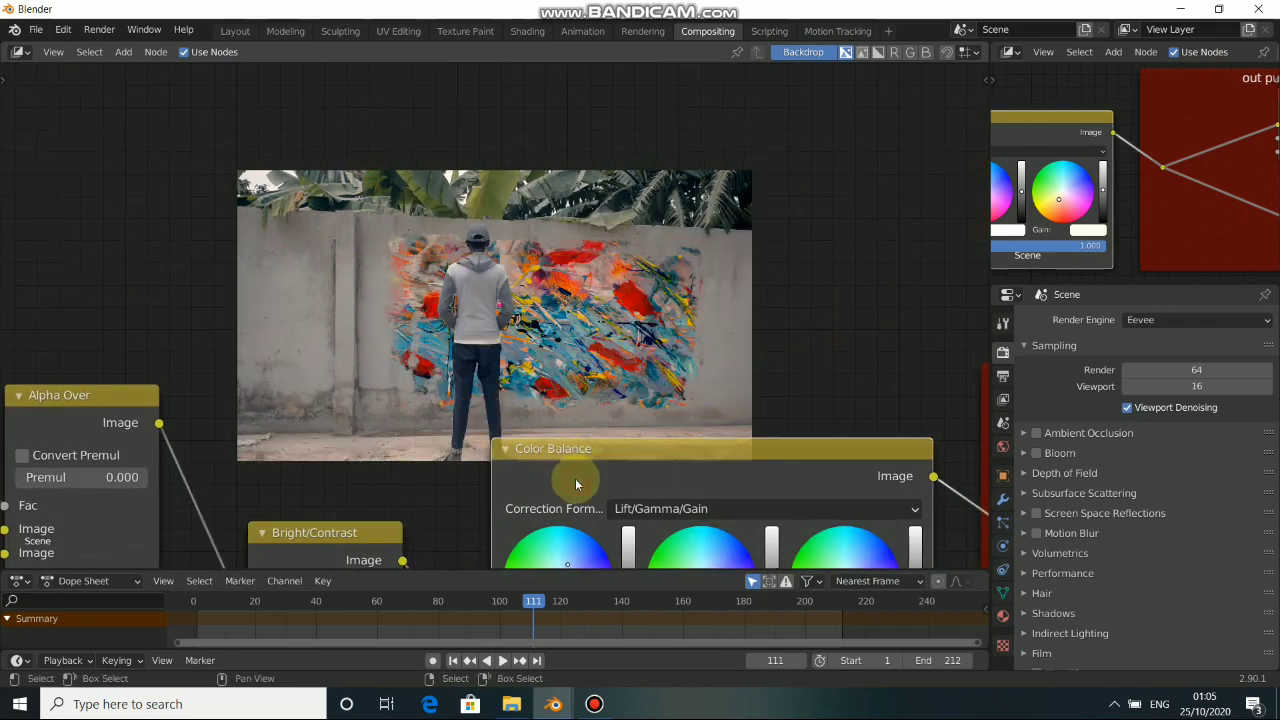
key("m")
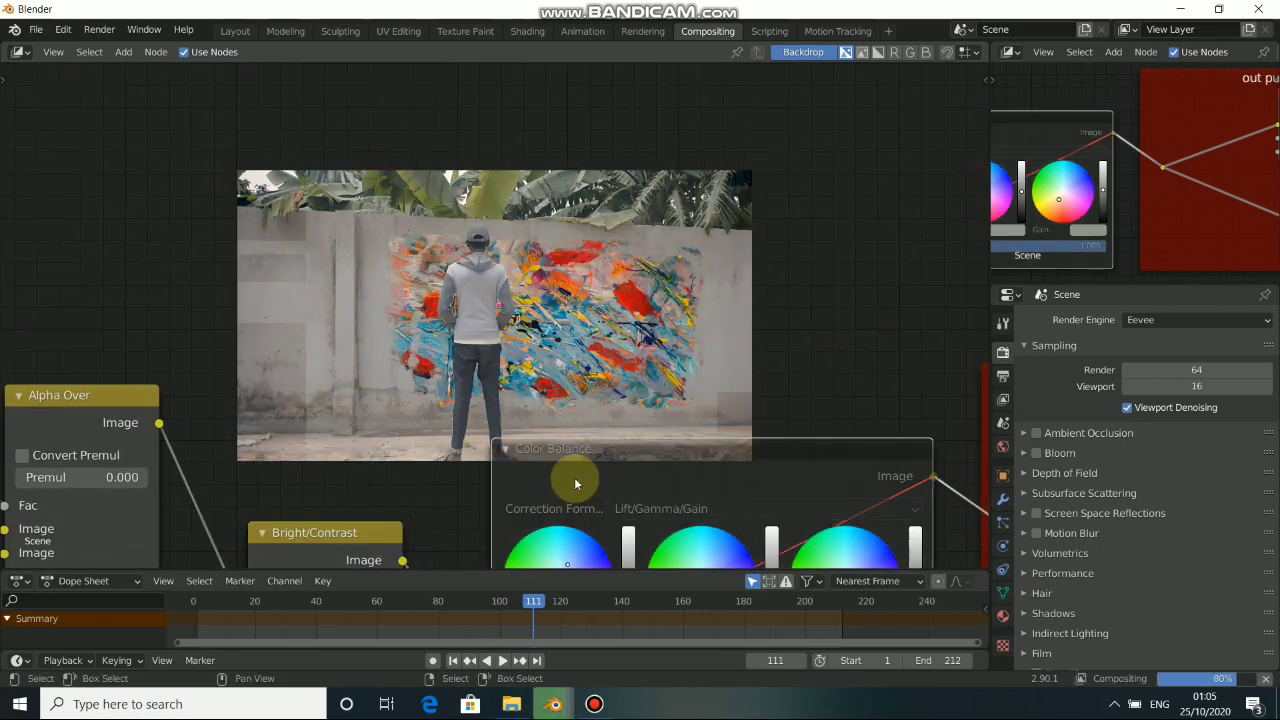
key("m")
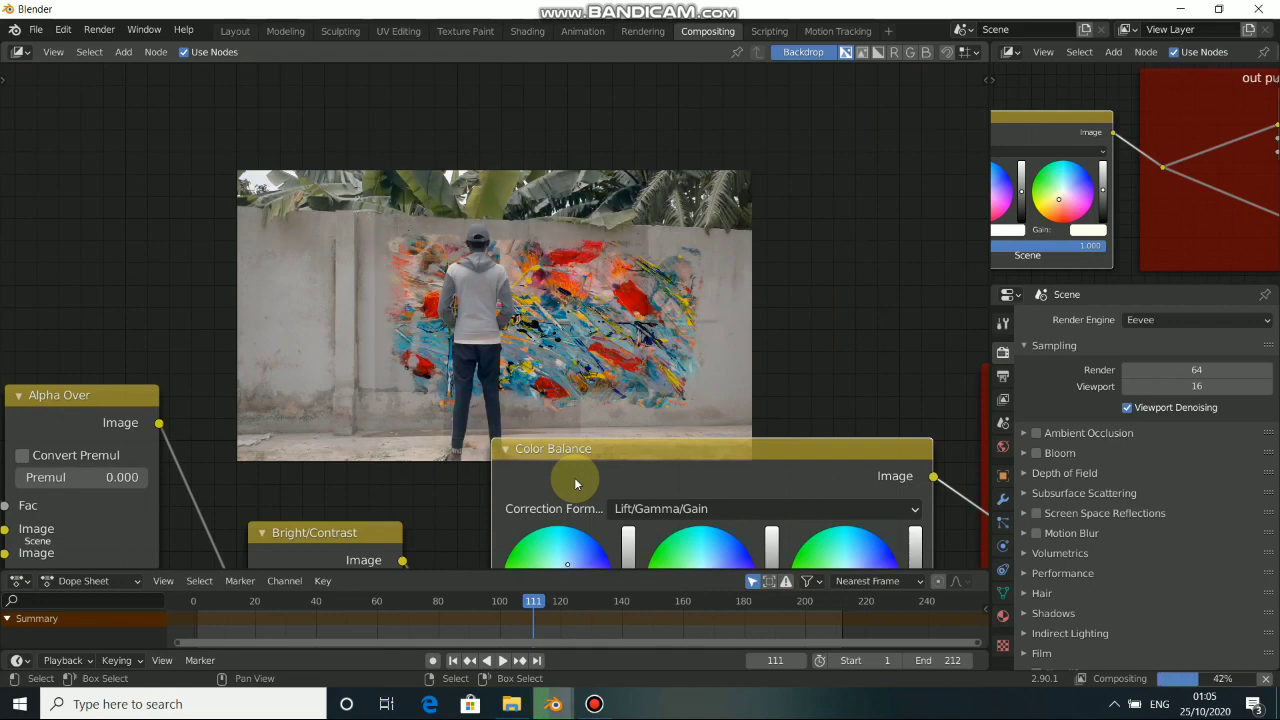
Step: Move the final Color Balance node slightly lower and closer to the Bright/Contrast node
middle_click_drag(600, 378, 476, 265)
scroll(676, 324, "down", 4)
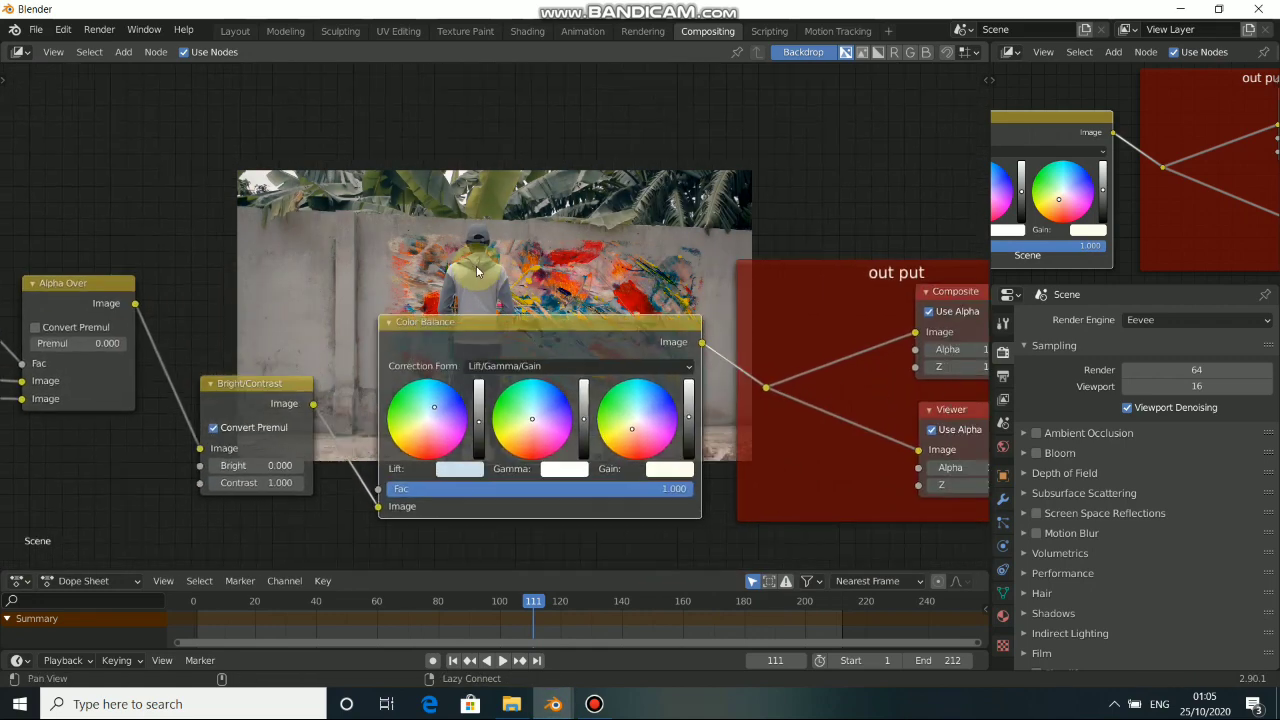
left_click_drag(544, 318, 530, 351)
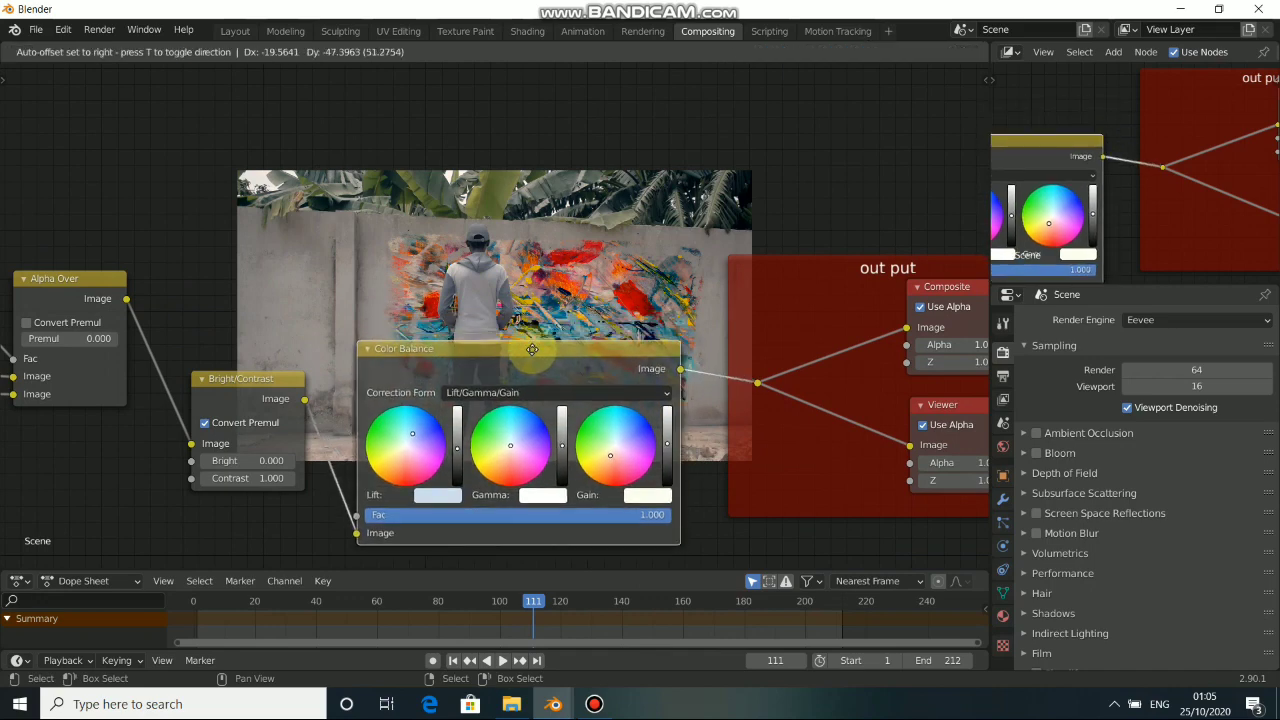
Step: Look over the graded composite in the backdrop and the complete node network from the masks to the output frame
middle_click_drag(437, 292, 556, 338)
left_click_drag(557, 338, 560, 344, "alt")
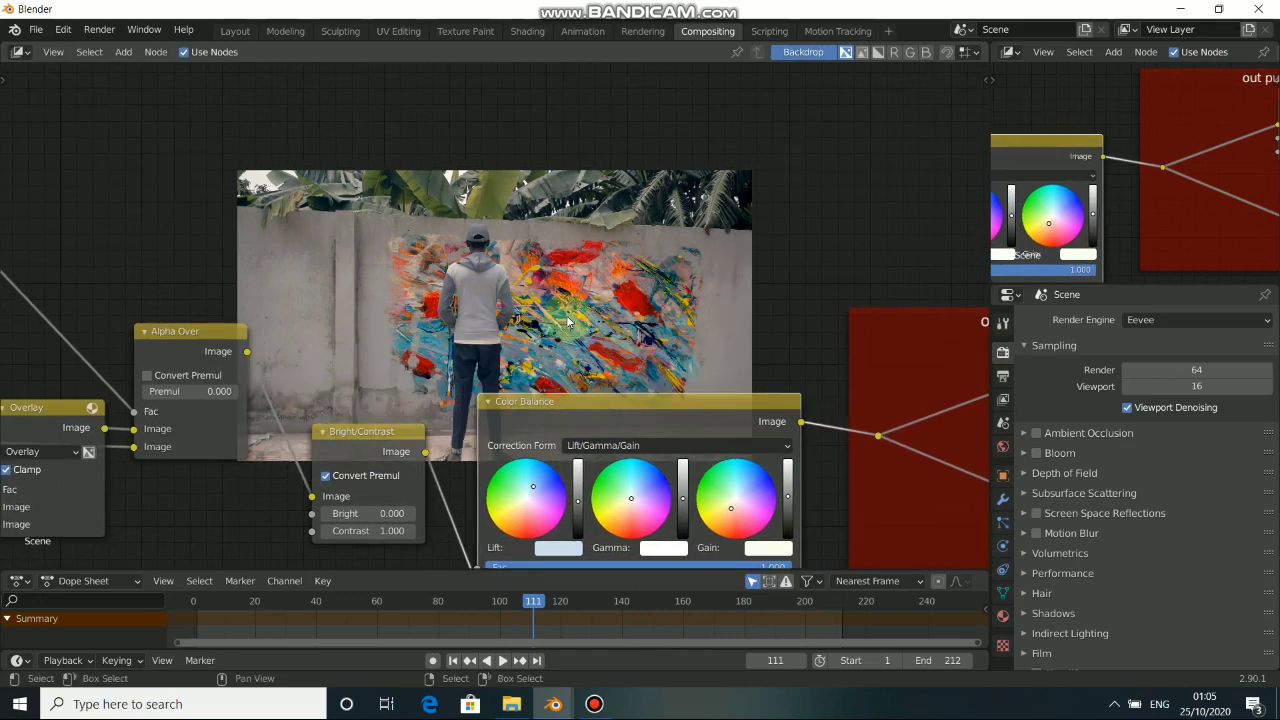
left_click_drag(568, 300, 586, 280, "alt")
scroll(623, 274, "down", 3)
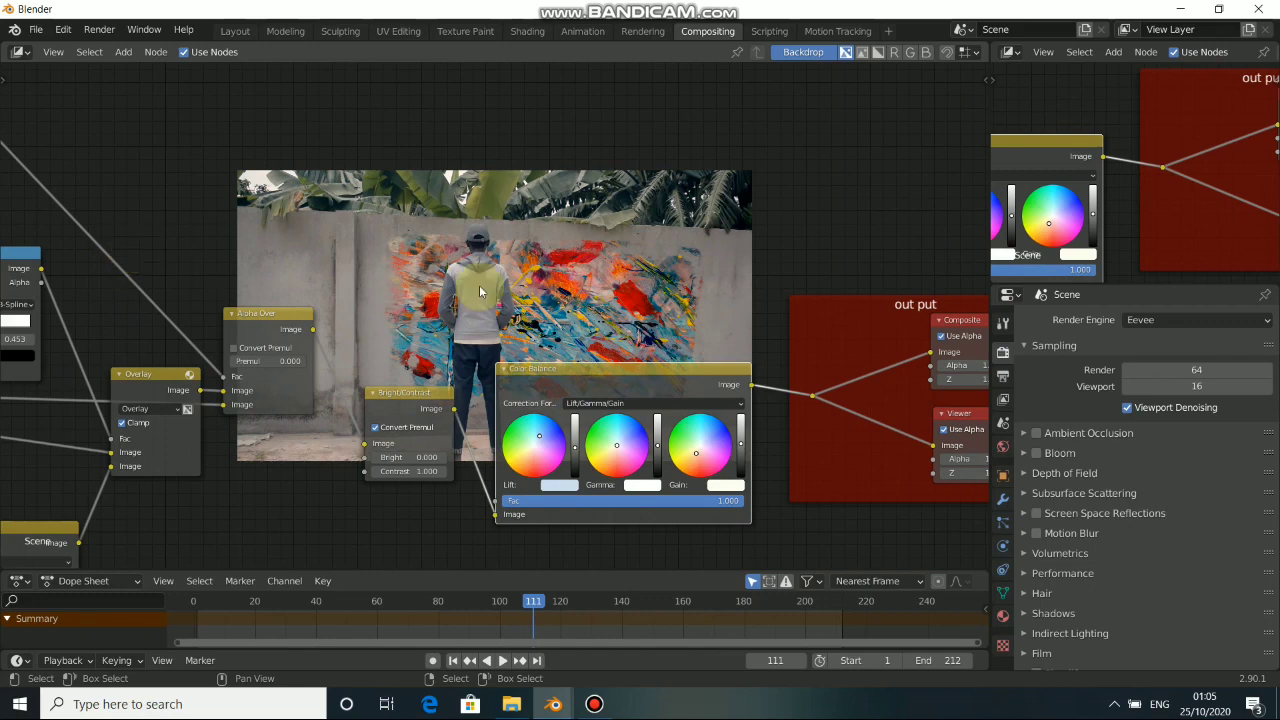
middle_click_drag(590, 317, 593, 282)
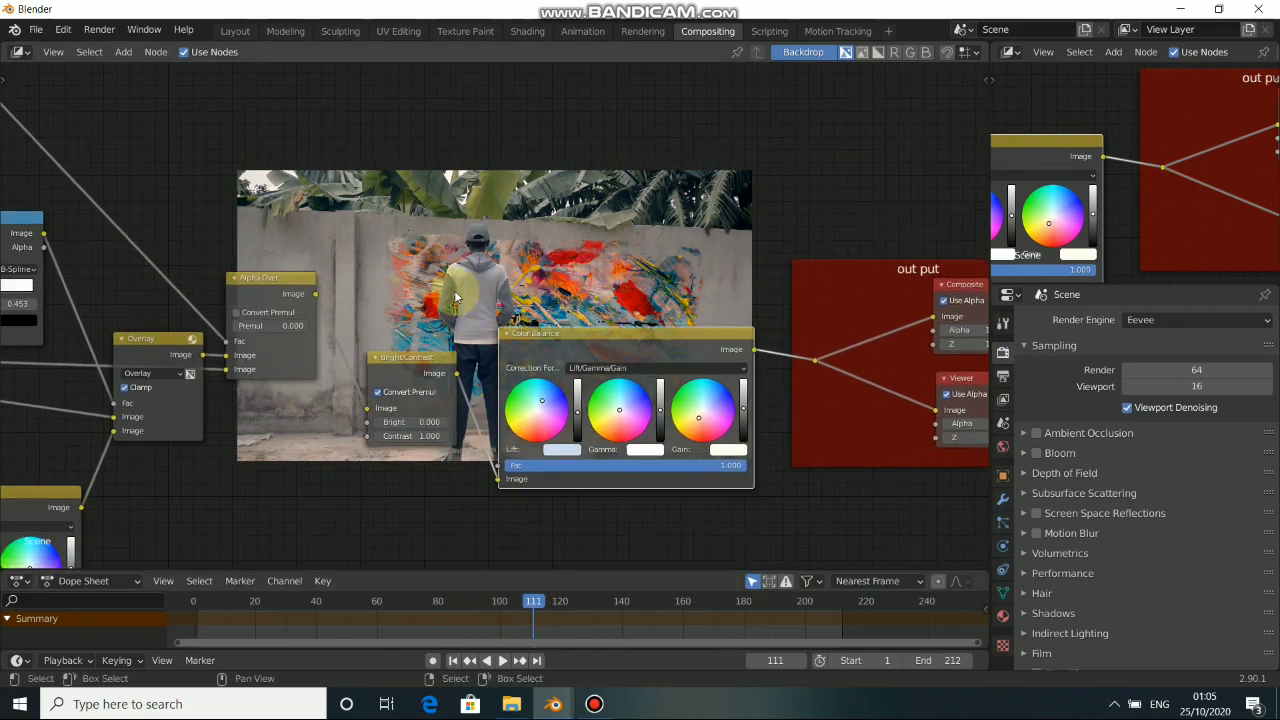
left_click_drag(390, 302, 480, 236, "alt")
left_click_drag(283, 447, 421, 285, "alt")
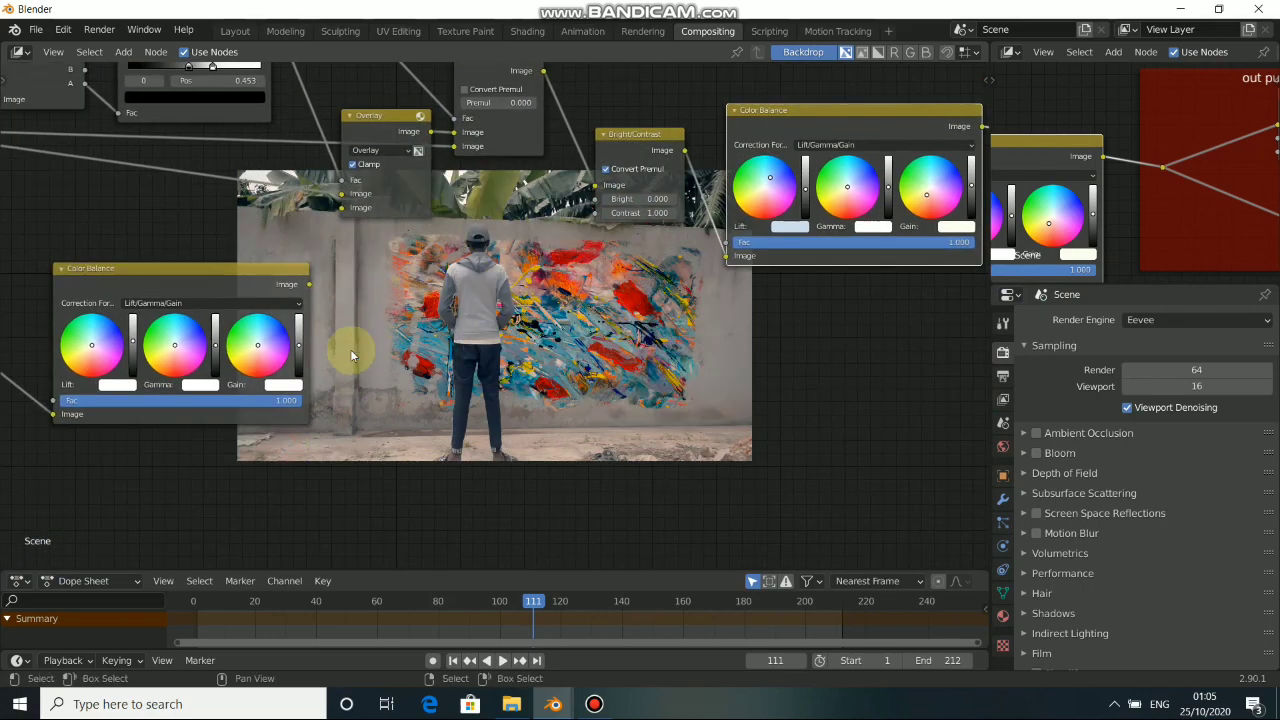
scroll(349, 351, "down", 8)
middle_click_drag(277, 366, 371, 400)
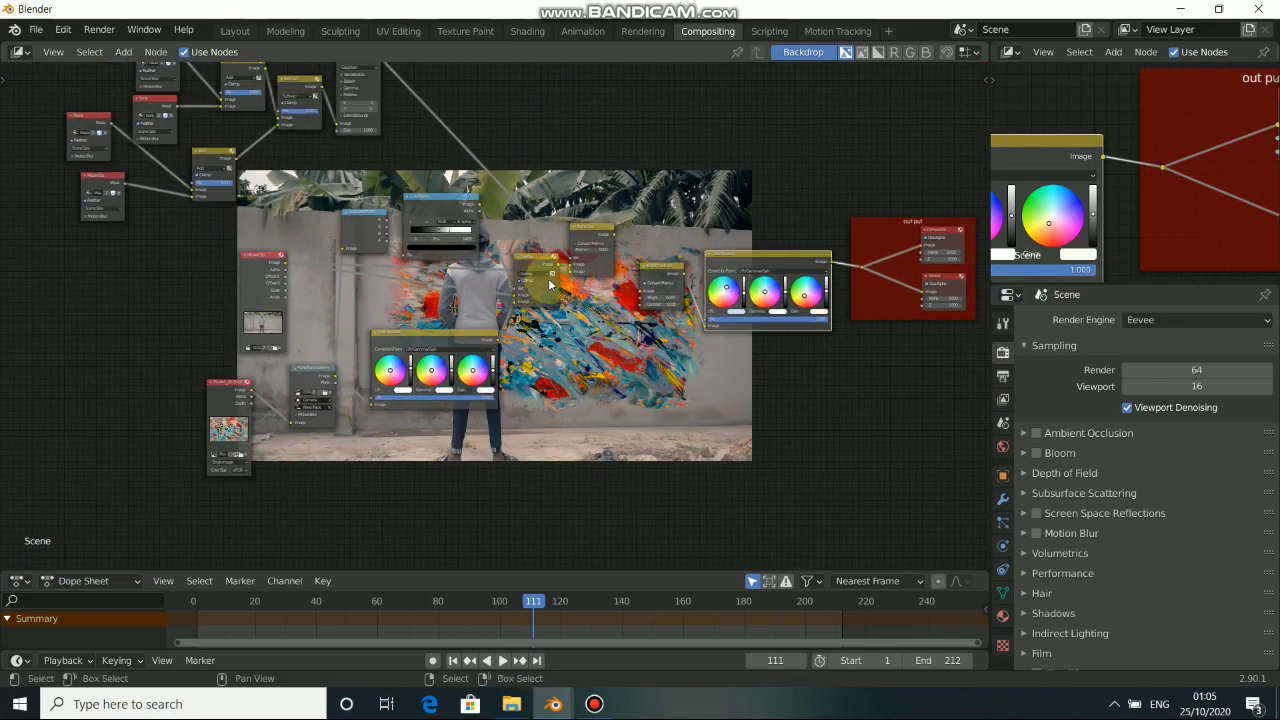
middle_click_drag(725, 182, 664, 243)
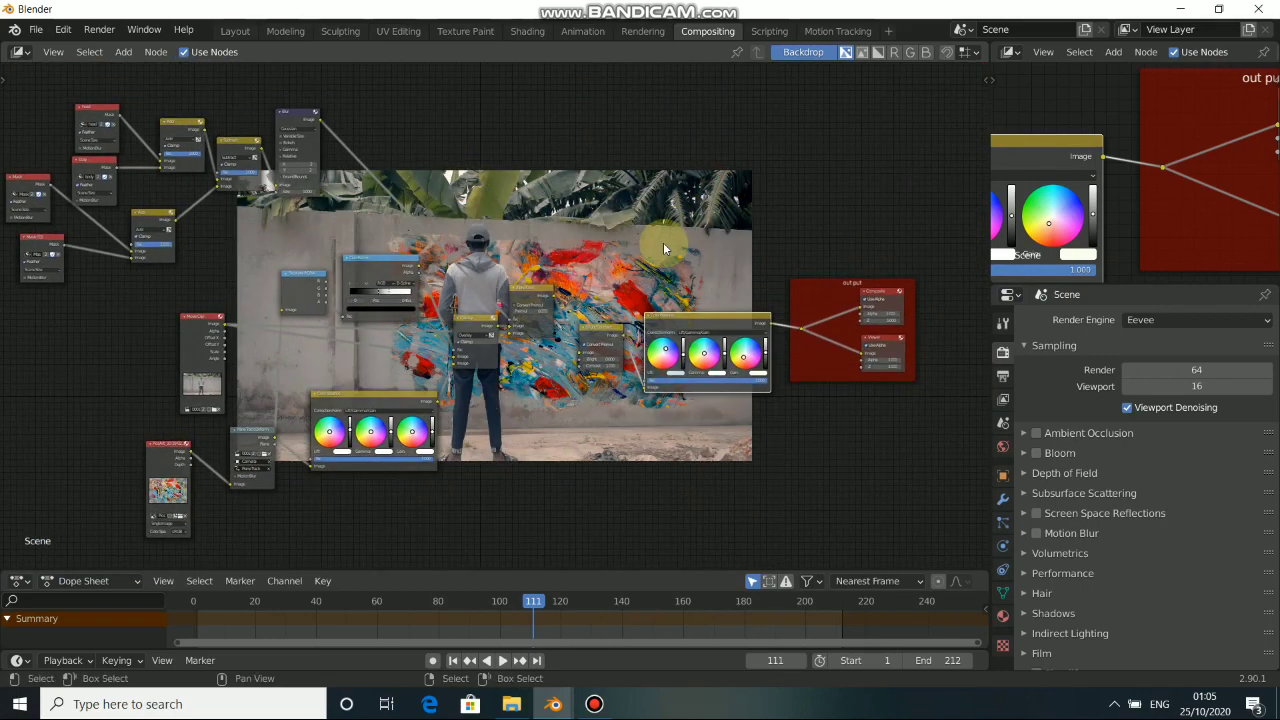